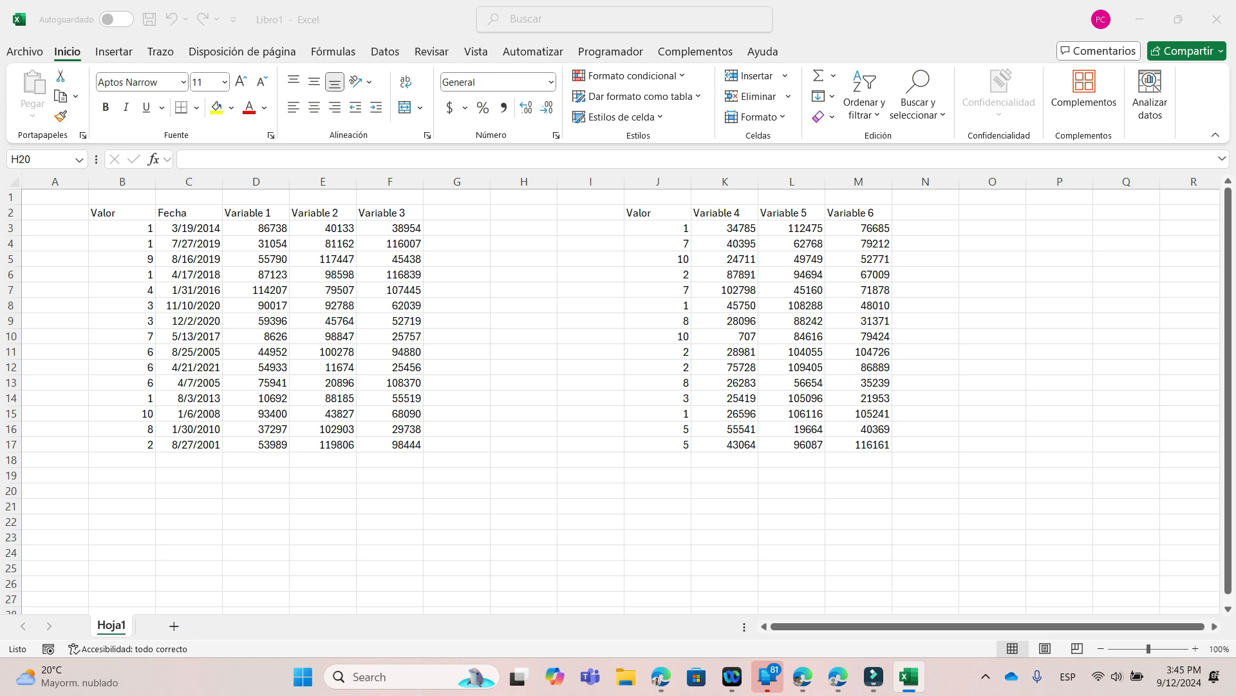
pyautogui.click(322, 491)
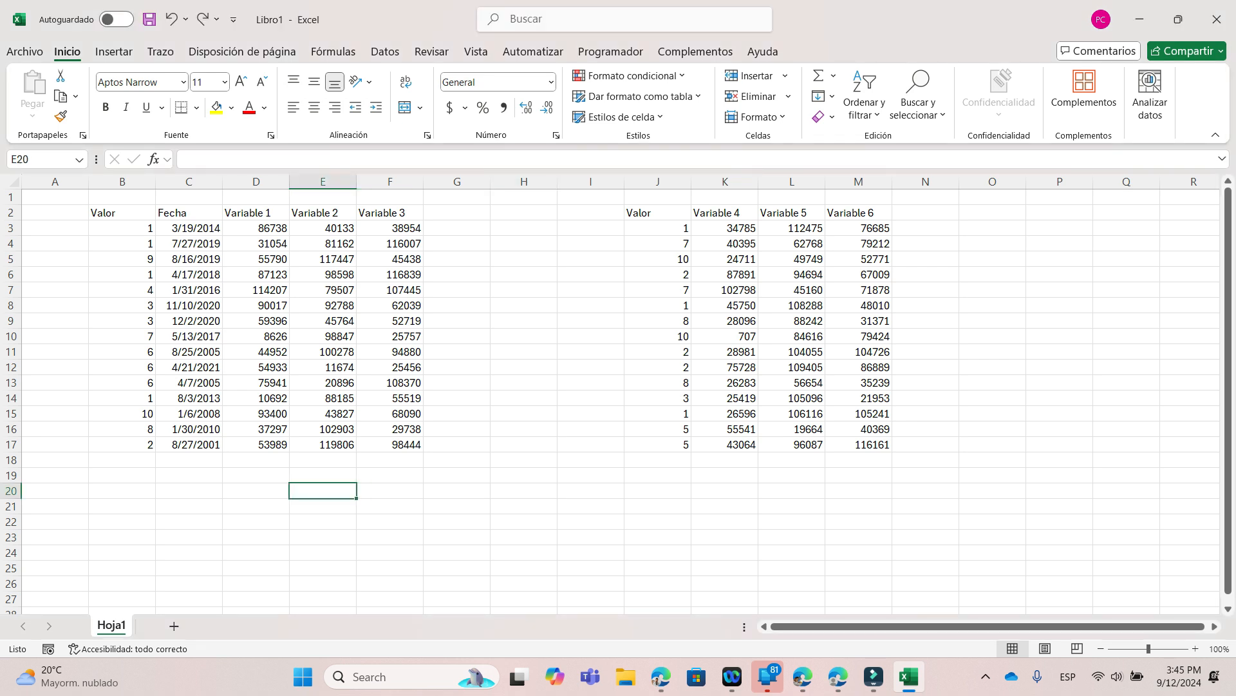
pyautogui.moveTo(257, 491); pyautogui.dragTo(457, 491)
pyautogui.moveTo(390, 460); pyautogui.dragTo(391, 552)
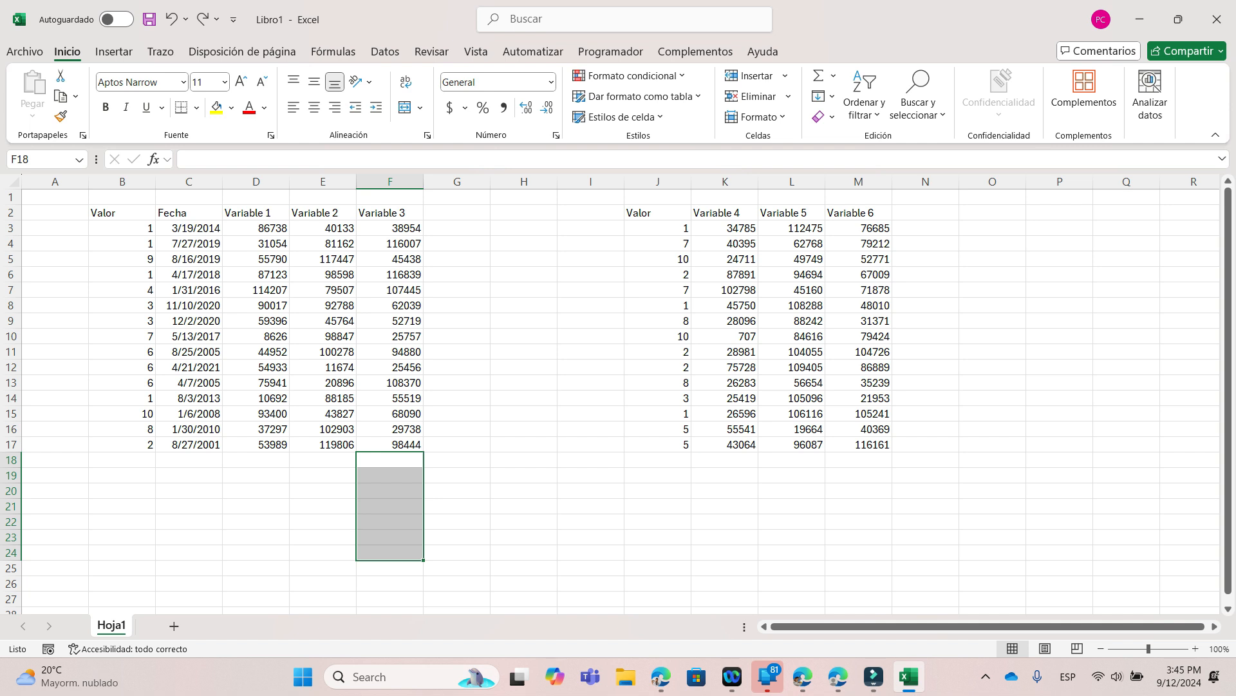
pyautogui.moveTo(189, 320); pyautogui.dragTo(189, 398)
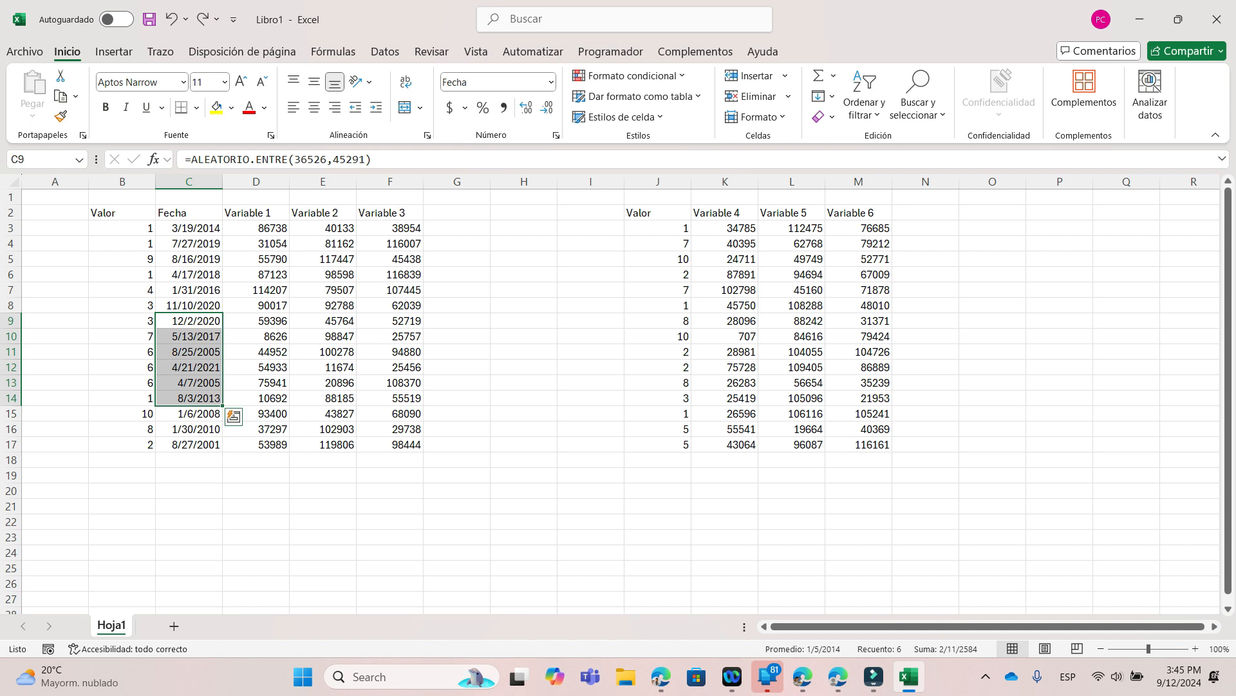
pyautogui.click(323, 352)
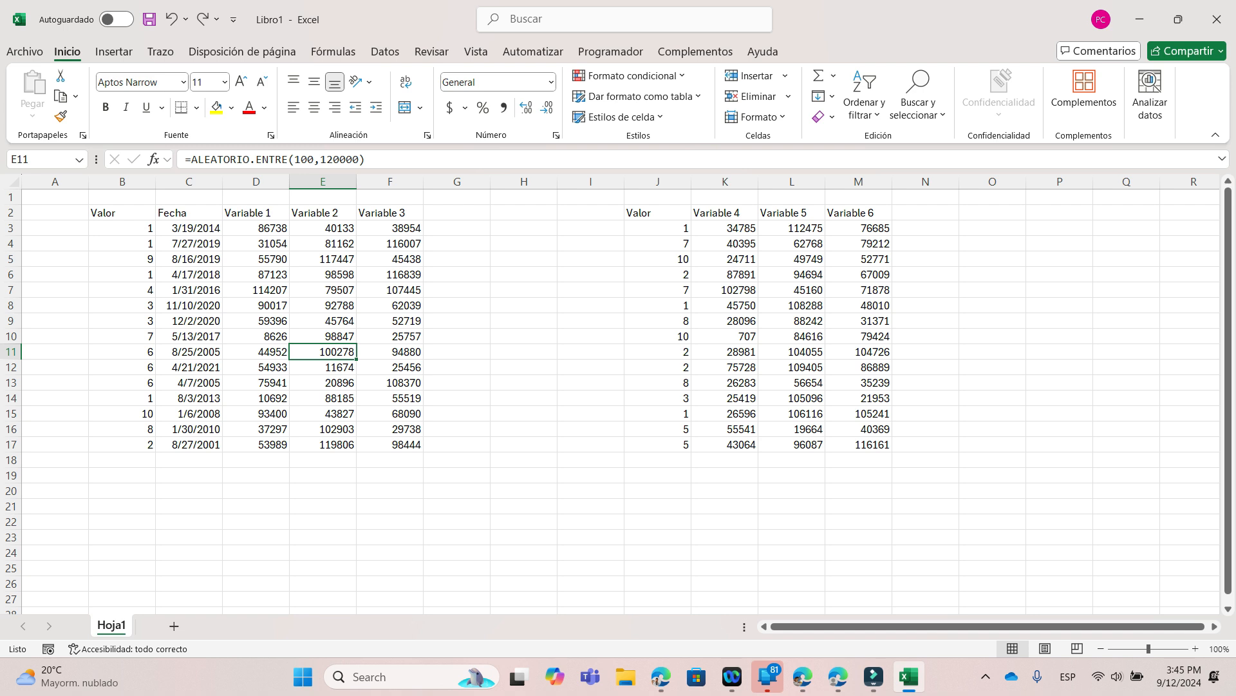
pyautogui.click(189, 259)
pyautogui.click(123, 259)
pyautogui.click(257, 259)
pyautogui.click(323, 274)
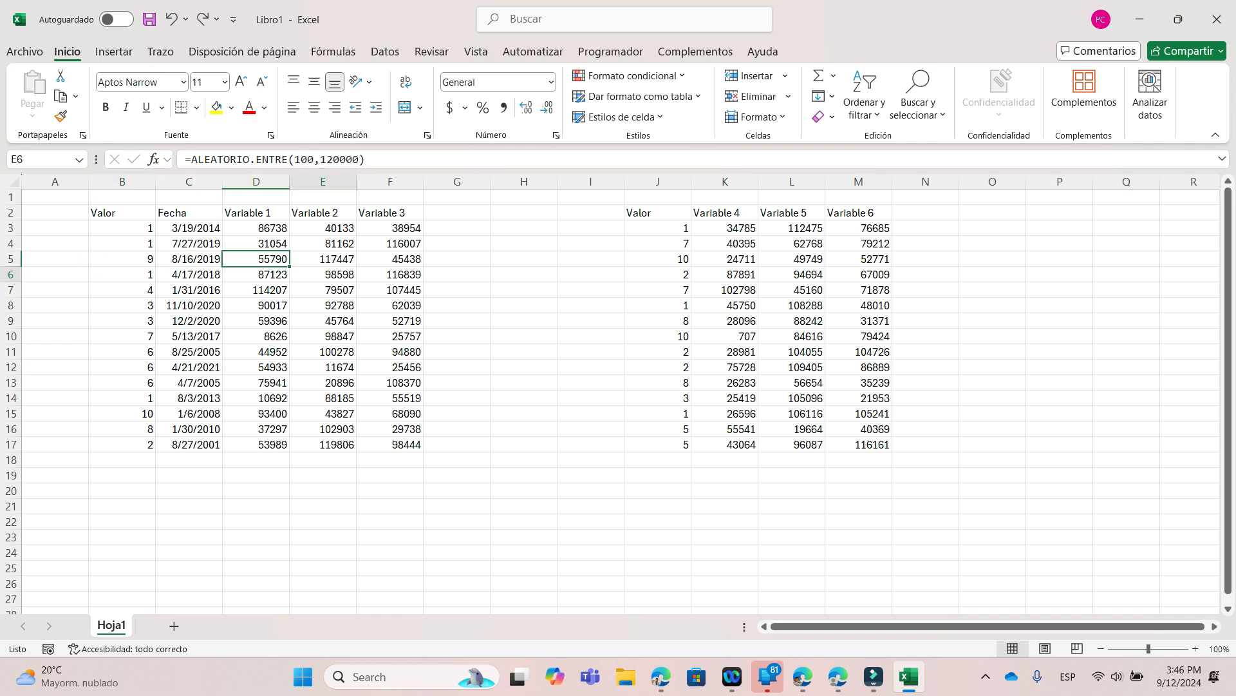
pyautogui.click(390, 290)
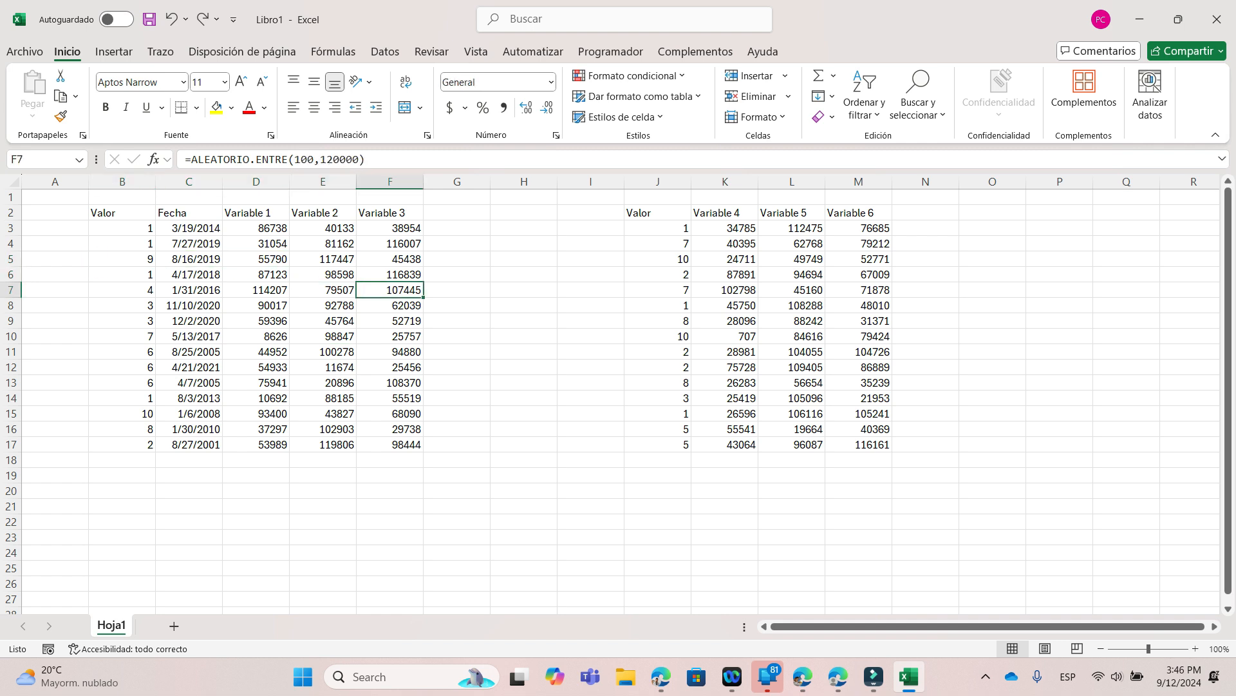
# Step: Replace the random-number formula in the first Variable 3 cell, F3, with the constant 3698
pyautogui.click(389, 228)
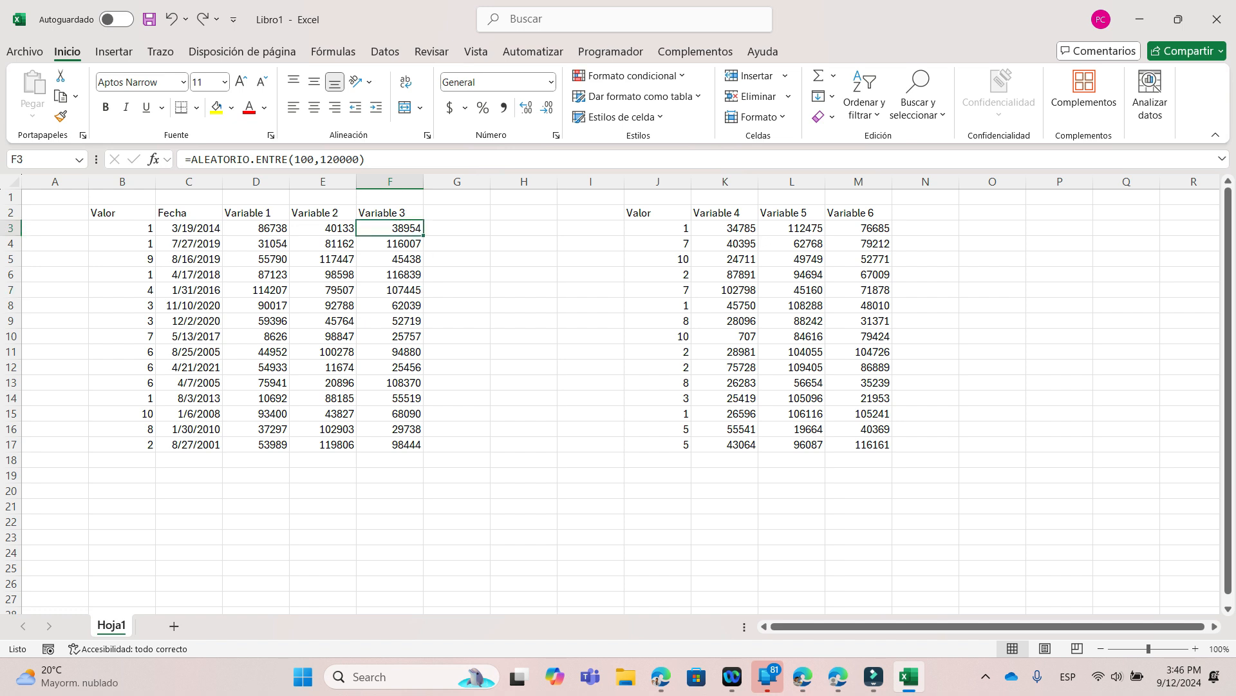
pyautogui.write('3698')
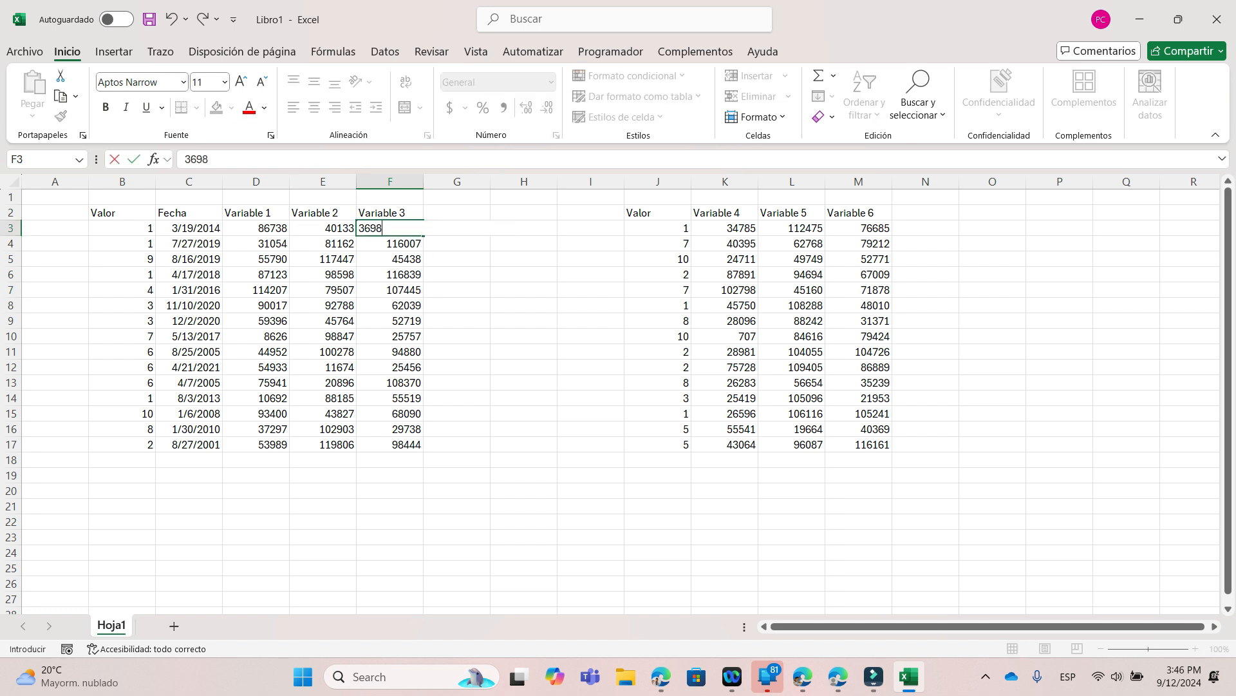
pyautogui.press('Return')
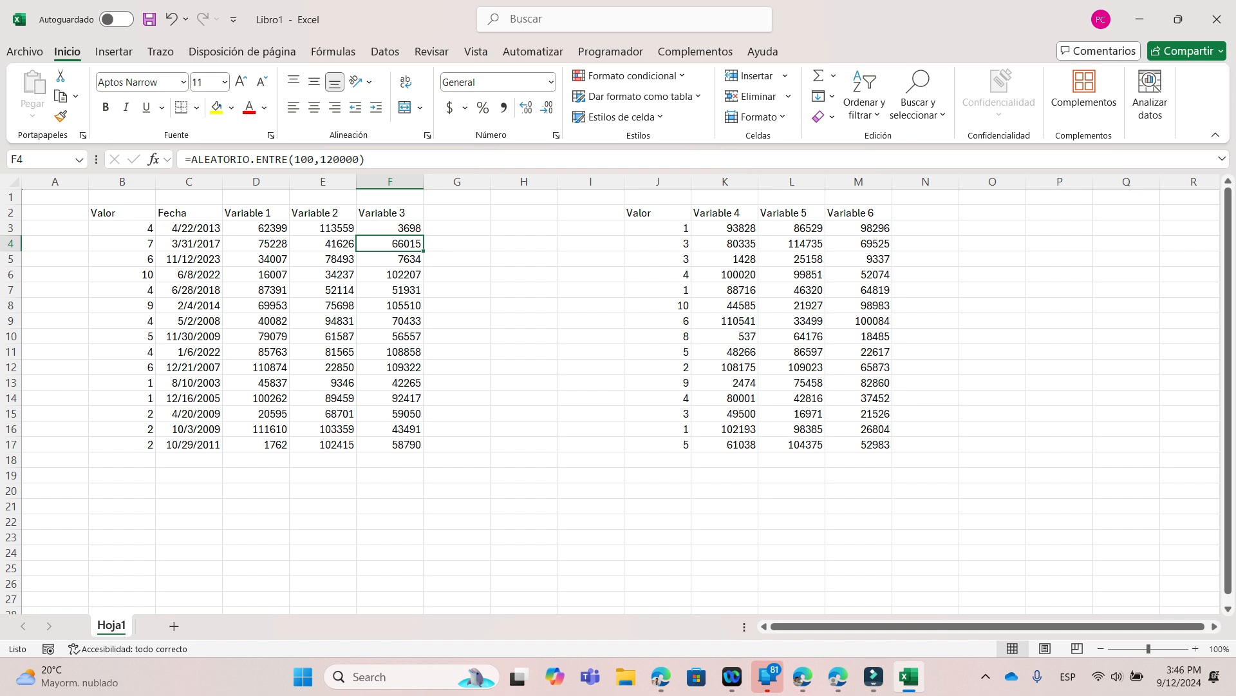
# Step: Copy both tables, B2:M17, and paste them as values only starting at B20
pyautogui.moveTo(122, 212); pyautogui.dragTo(858, 444)
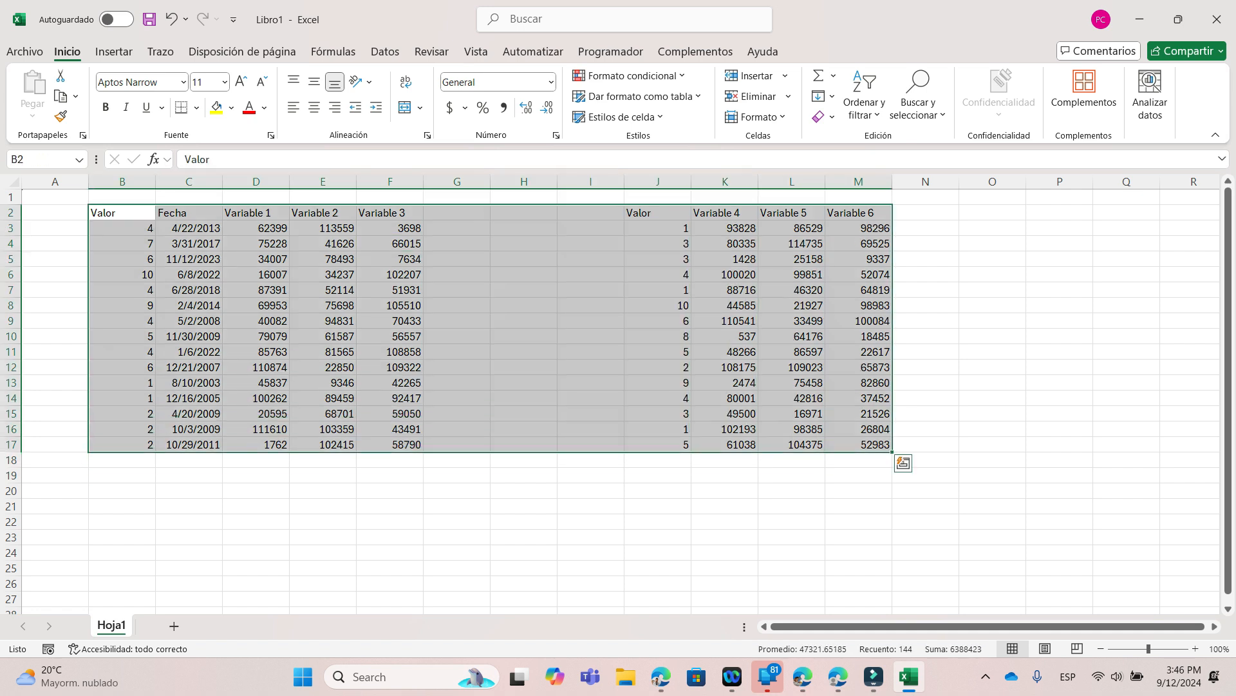
pyautogui.press('F5')
pyautogui.hotkey('ctrl', 'c')
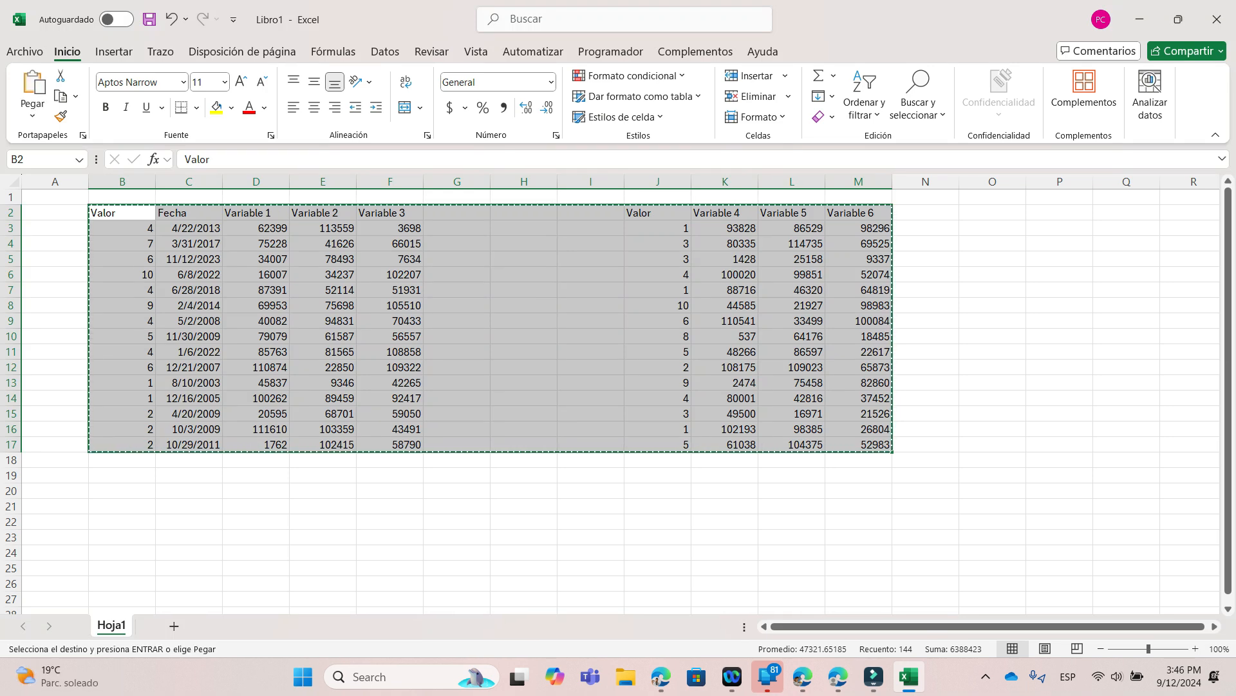
pyautogui.rightClick(106, 491)
pyautogui.click(168, 228)
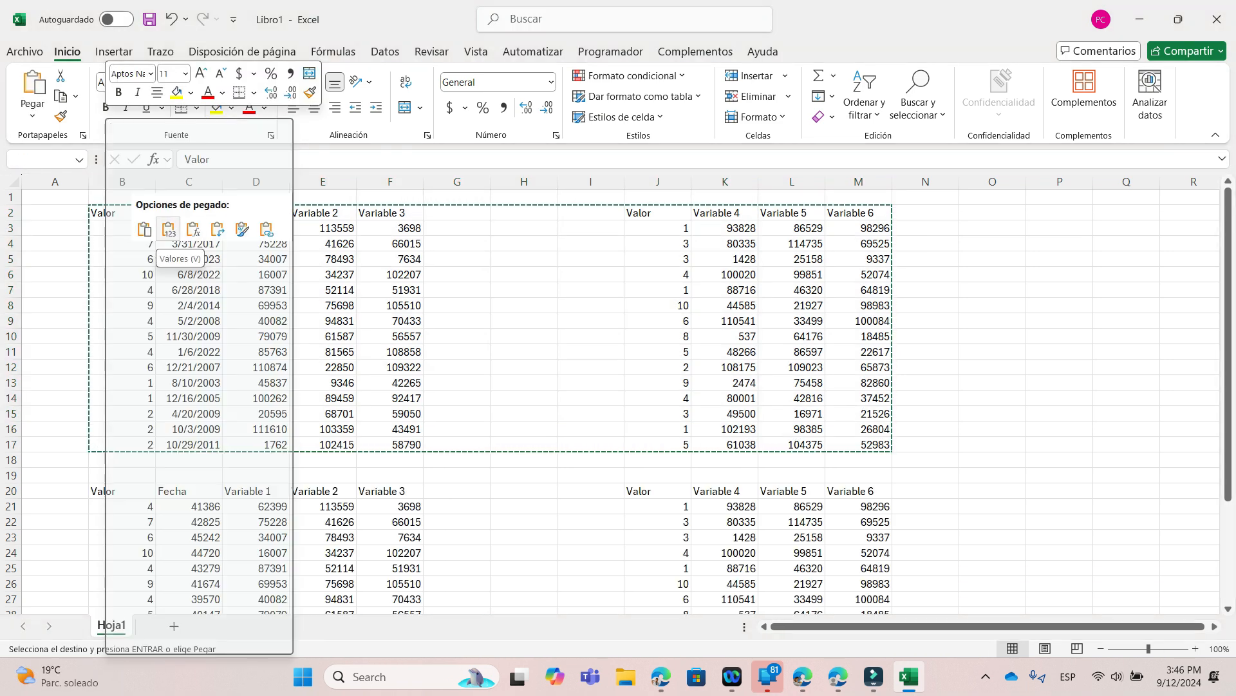
pyautogui.scroll(-2, 256, 451)
pyautogui.click(256, 491)
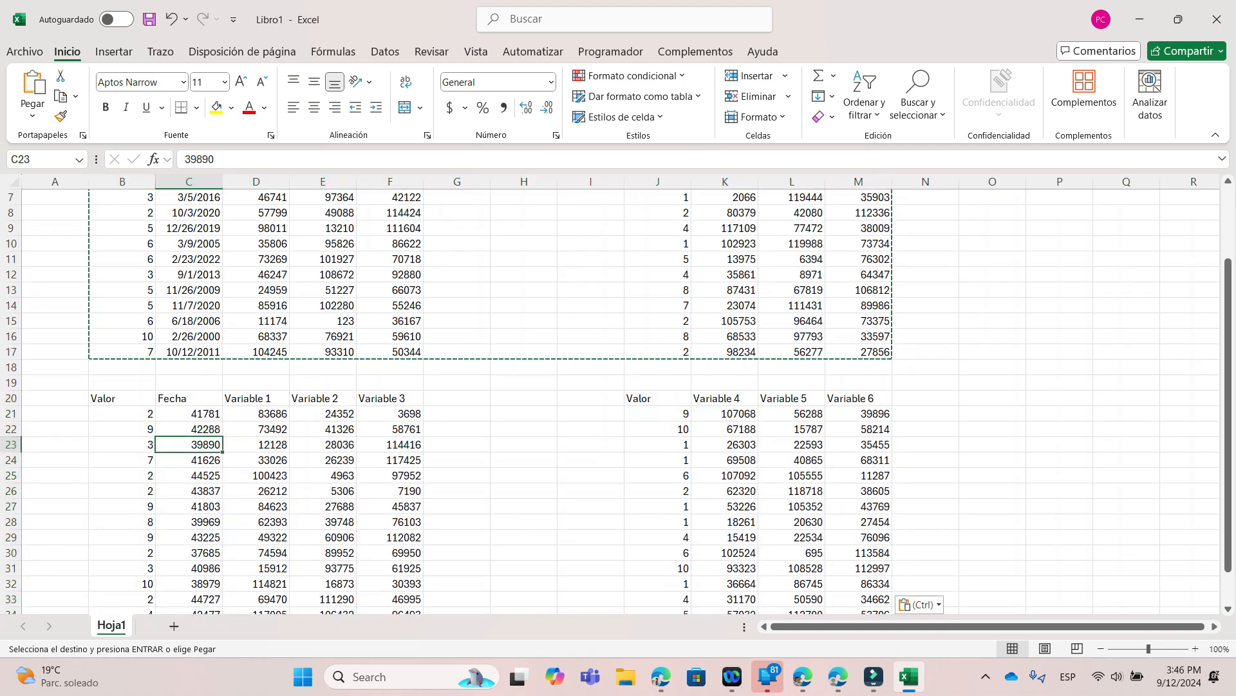
pyautogui.scroll(2, 489, 322)
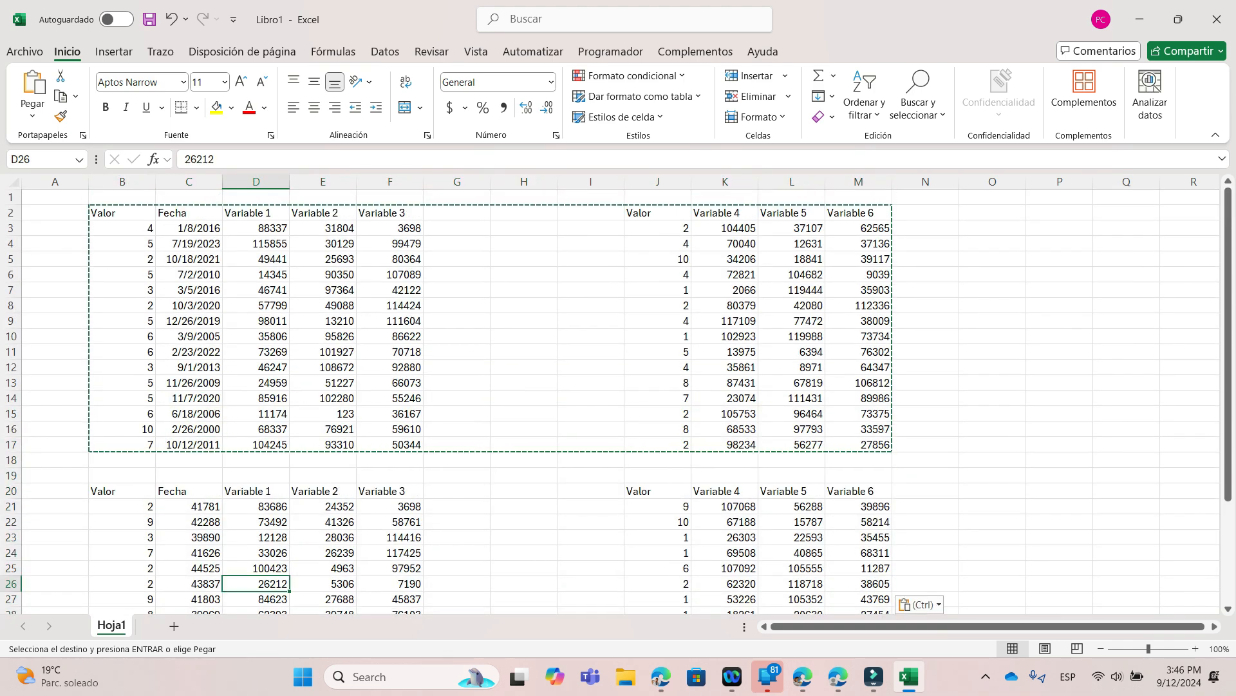
# Step: Delete the original tables' data rows 3 to 17, their header row, and one blank row above the pasted copy
pyautogui.moveTo(11, 213); pyautogui.dragTo(11, 199)
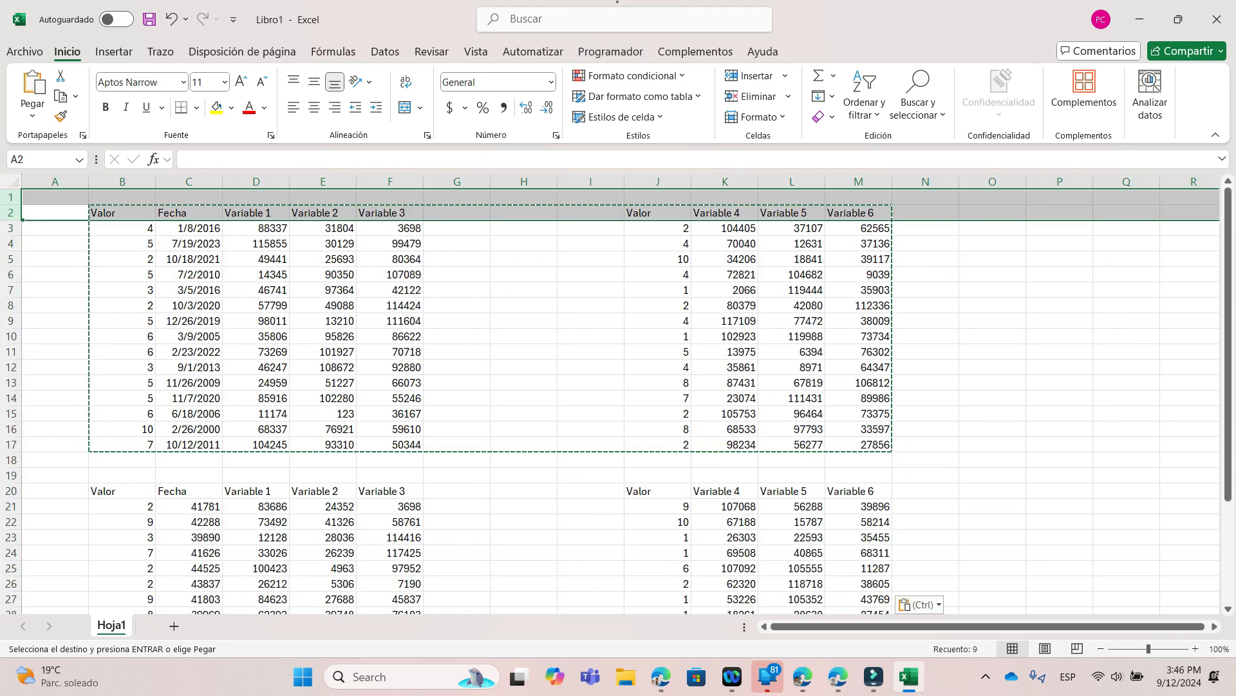
pyautogui.click(11, 444)
pyautogui.moveTo(11, 445); pyautogui.dragTo(11, 228)
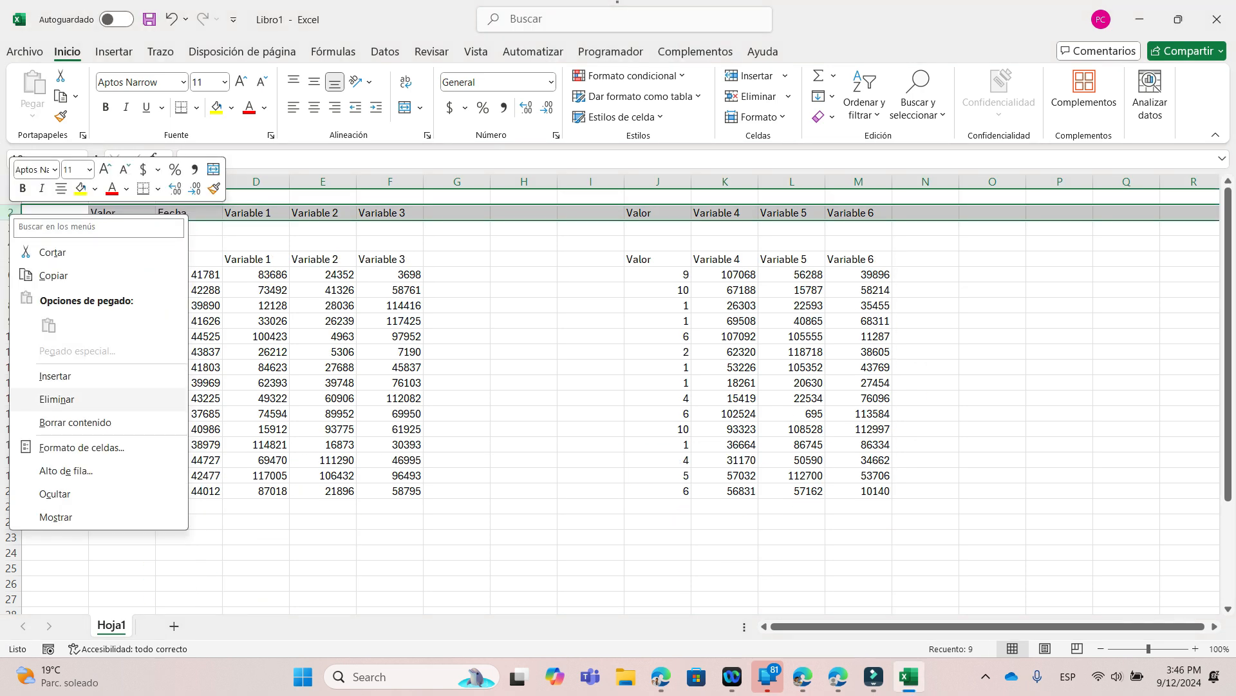
pyautogui.click(57, 400)
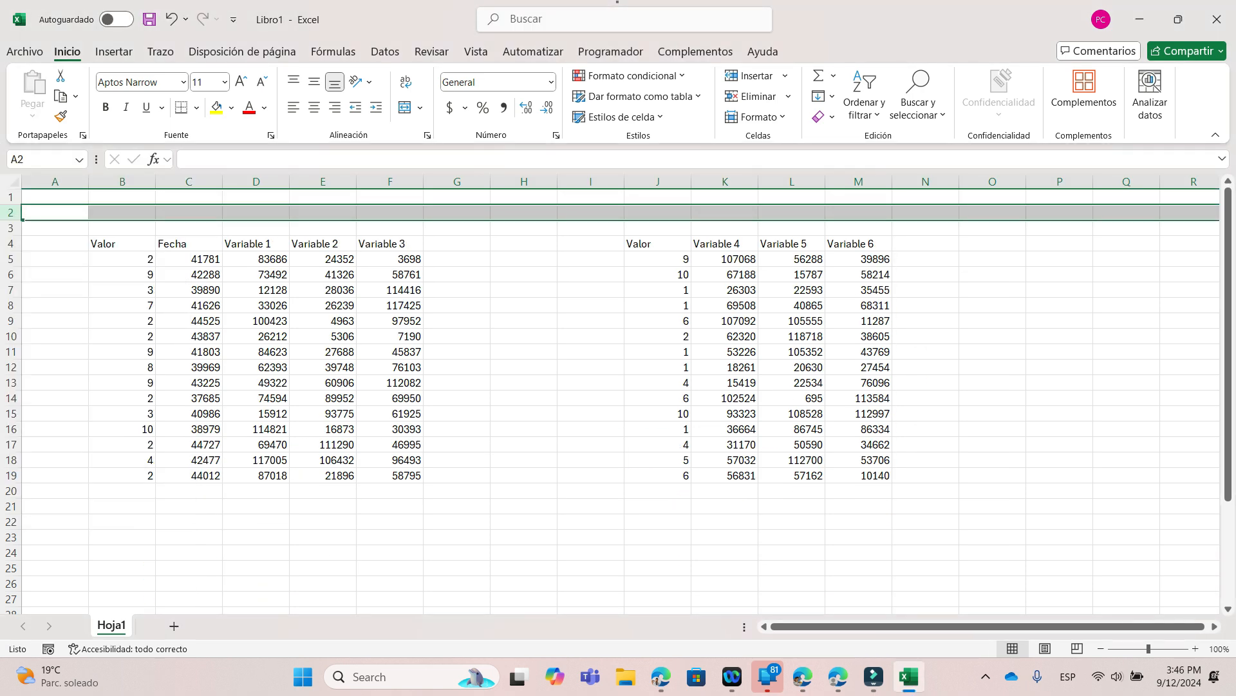
pyautogui.rightClick(11, 212)
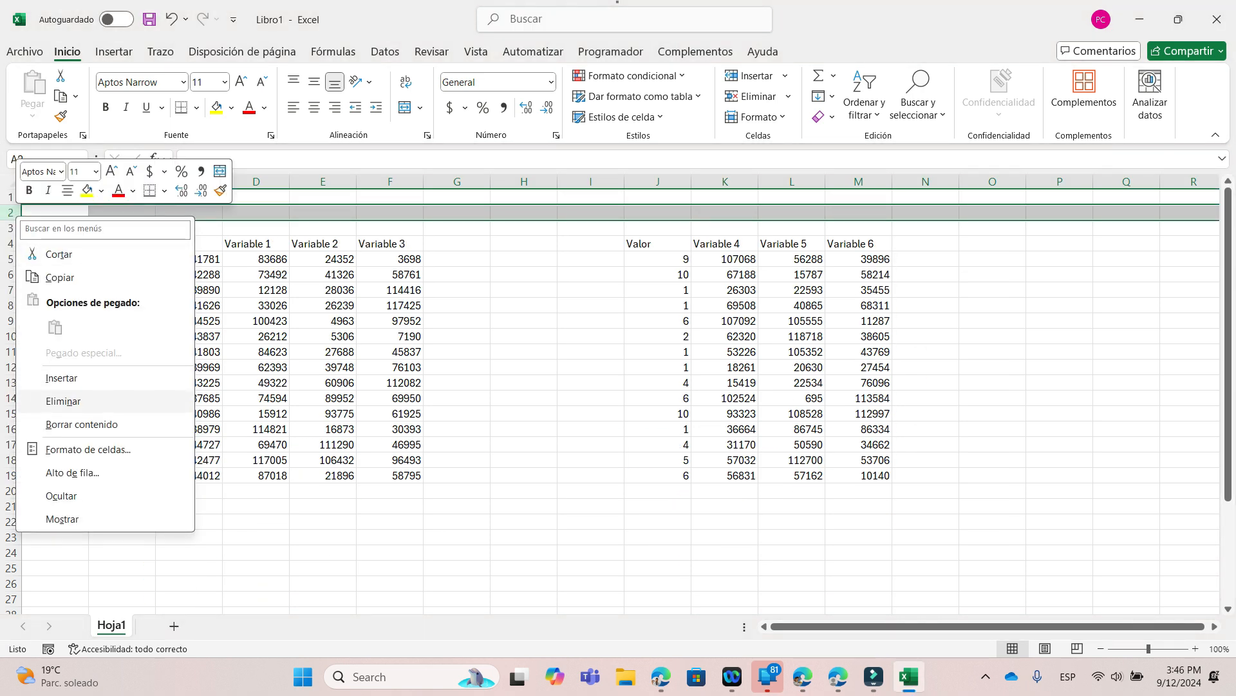
pyautogui.click(57, 400)
# Step: Format the Fecha values in C4:C18 as short dates (Fecha corta)
pyautogui.moveTo(189, 243); pyautogui.dragTo(188, 460)
pyautogui.click(552, 82)
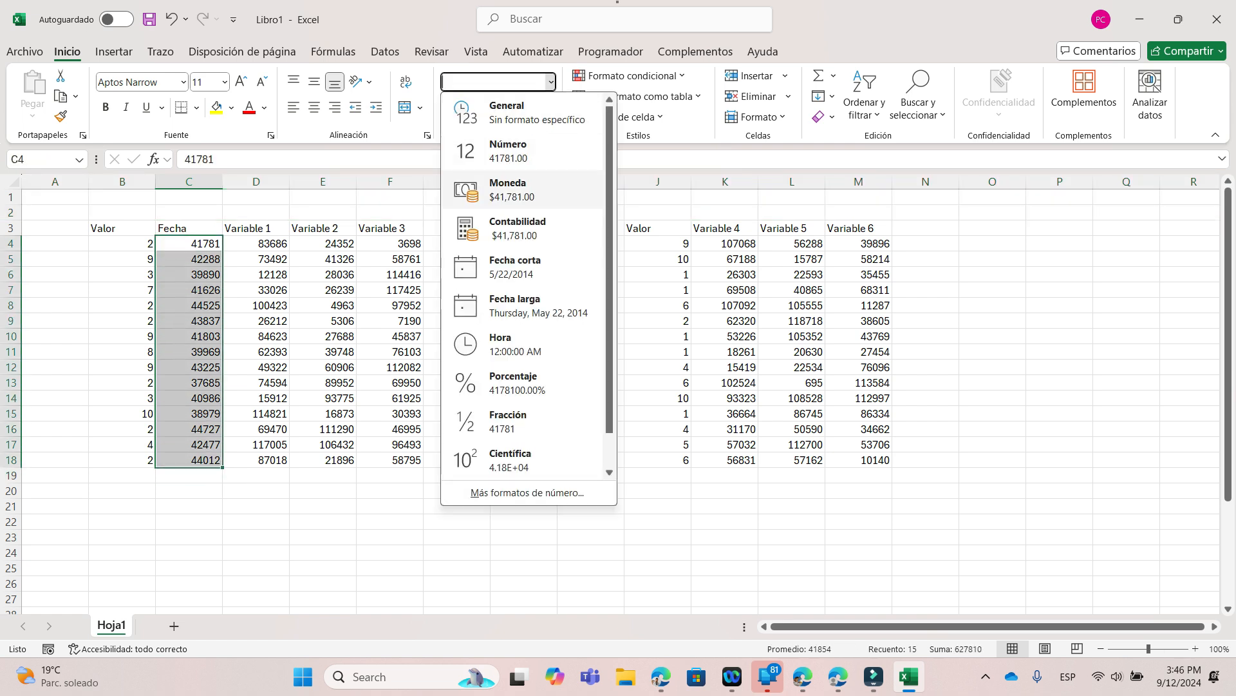
pyautogui.click(515, 267)
# Step: Apply the custom number format General "Bares" to the Variable 3 values in F4:F18
pyautogui.click(390, 243)
pyautogui.moveTo(390, 244); pyautogui.dragTo(390, 460)
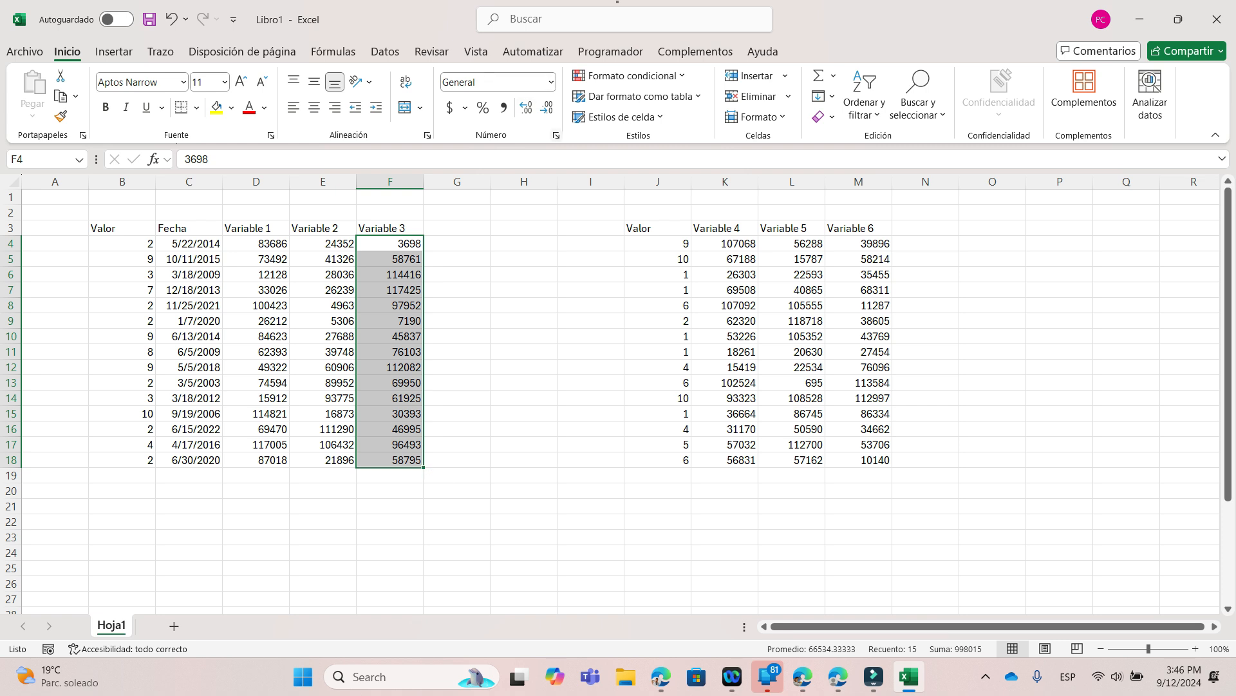
pyautogui.hotkey('ctrl', '1')
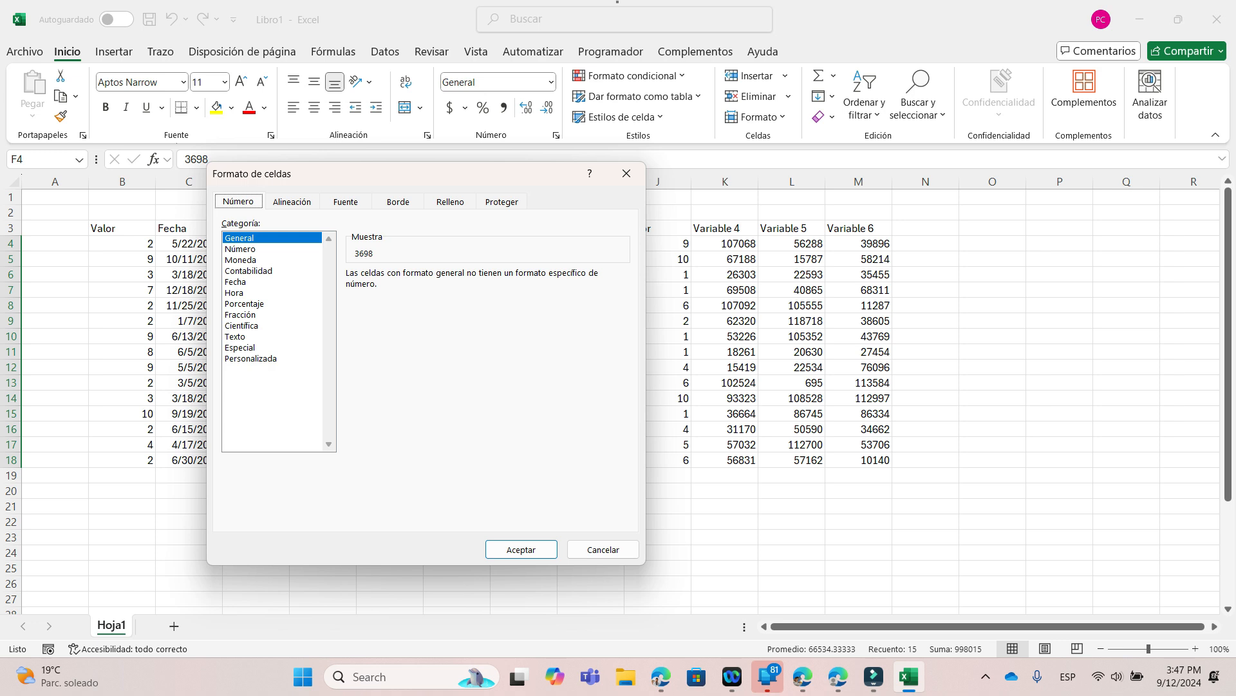
pyautogui.click(252, 358)
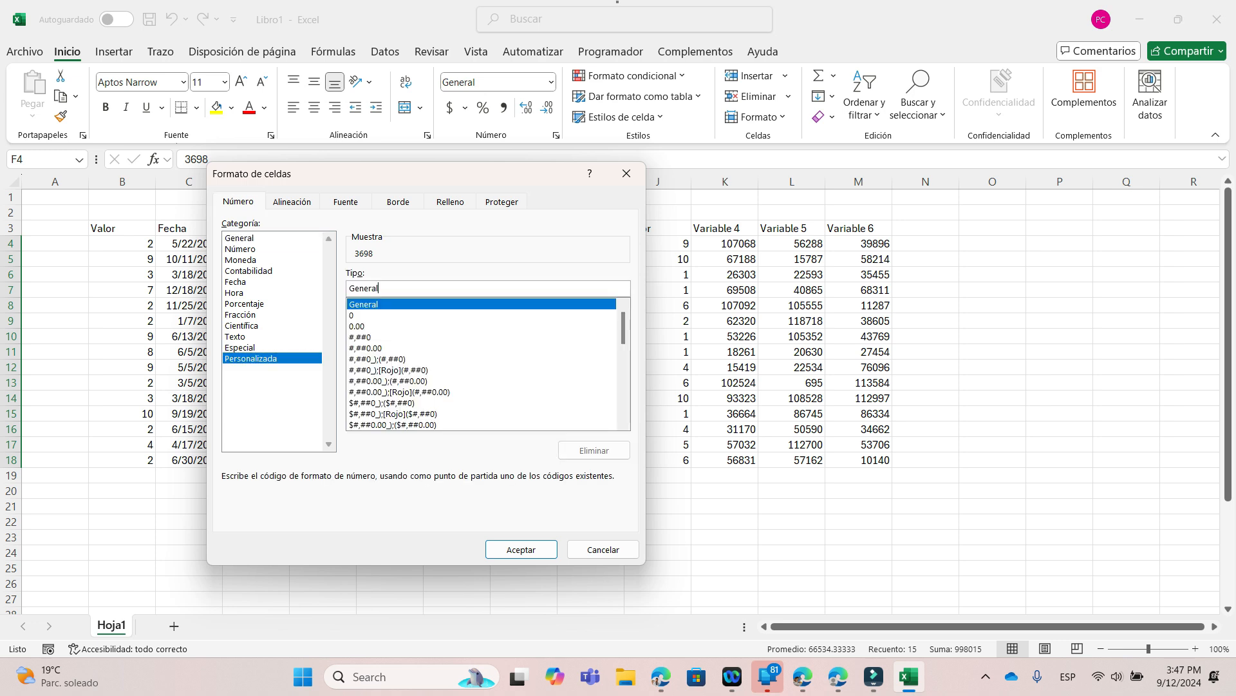
pyautogui.scroll(-2, 483, 364)
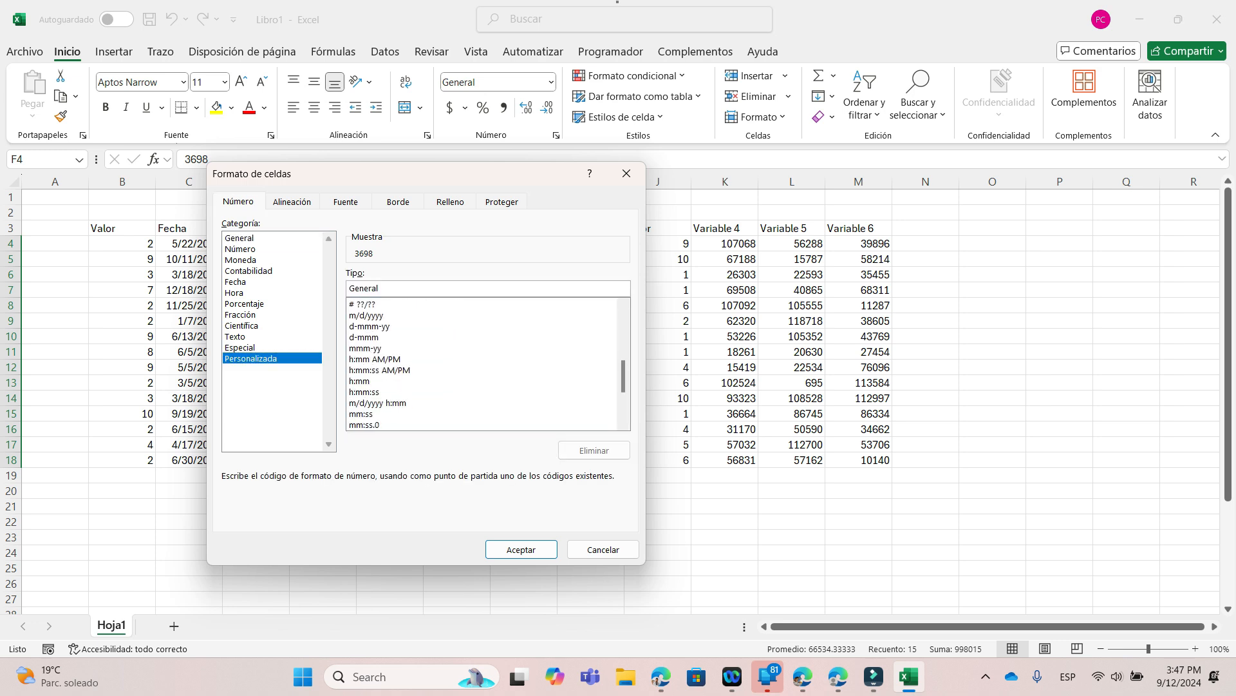
pyautogui.scroll(2, 483, 364)
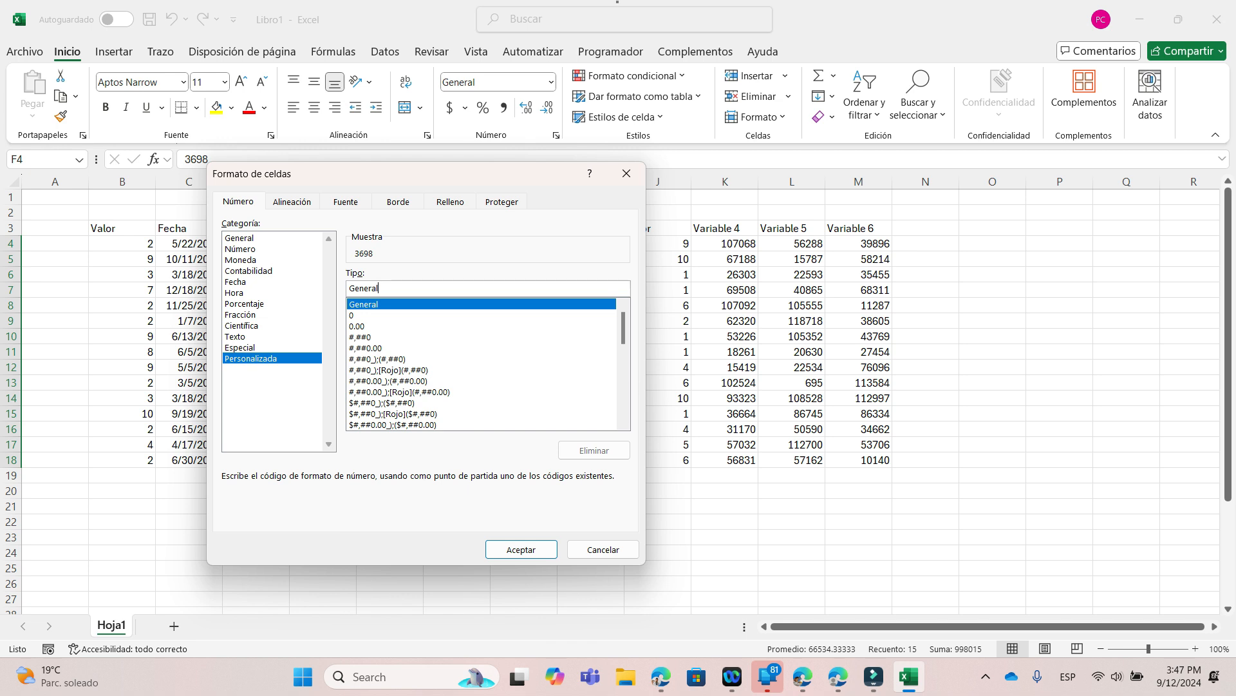
pyautogui.write('"Bares"')
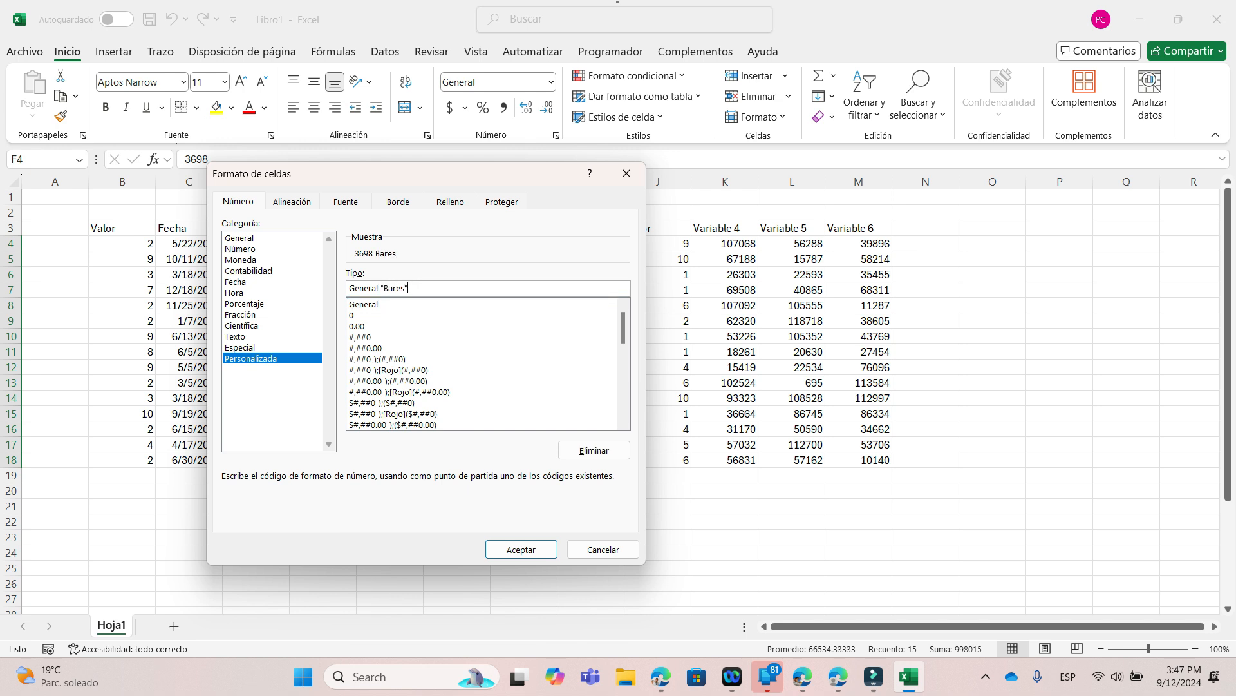
pyautogui.press('Return')
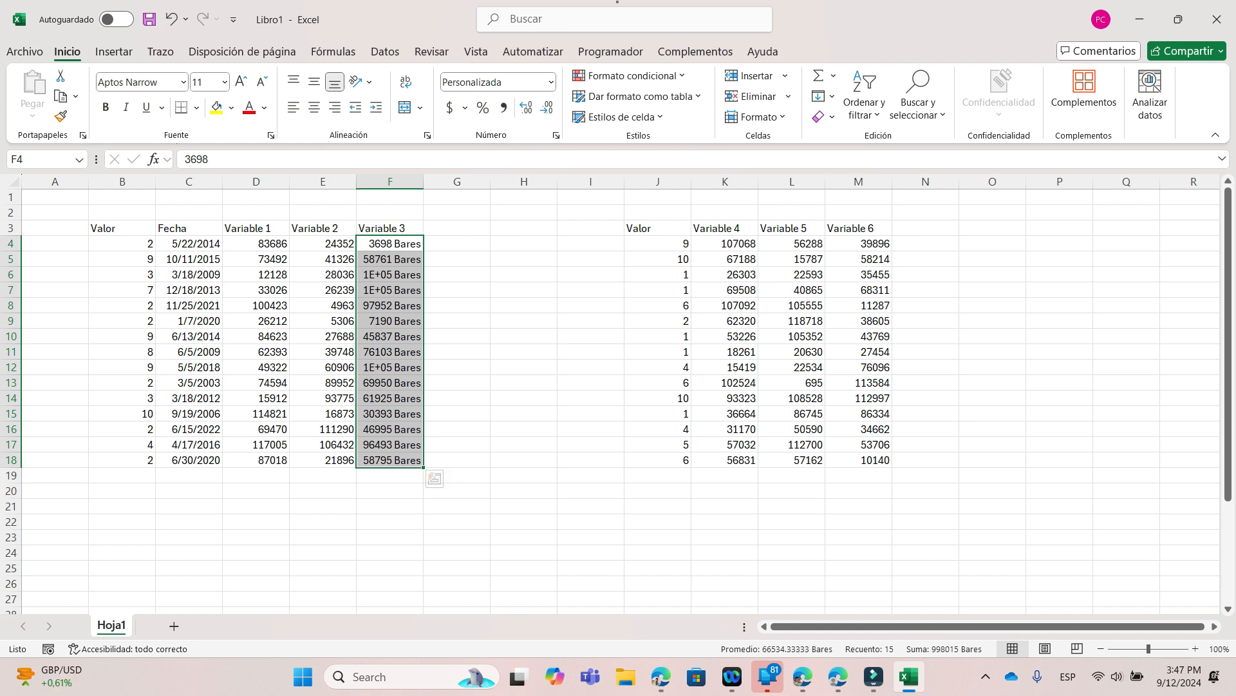
pyautogui.click(456, 321)
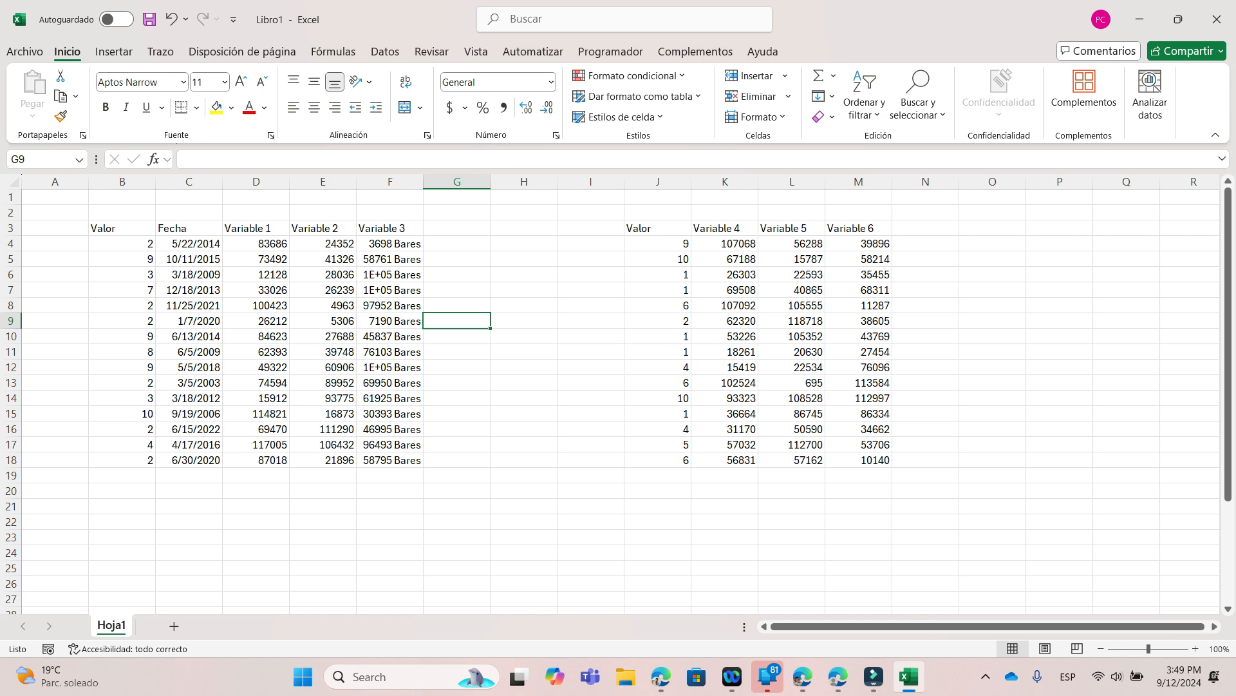
# Step: Begin a new conditional formatting rule for the Variable 2 values in E4:E18 and review the available rule types
pyautogui.moveTo(322, 243); pyautogui.dragTo(322, 460)
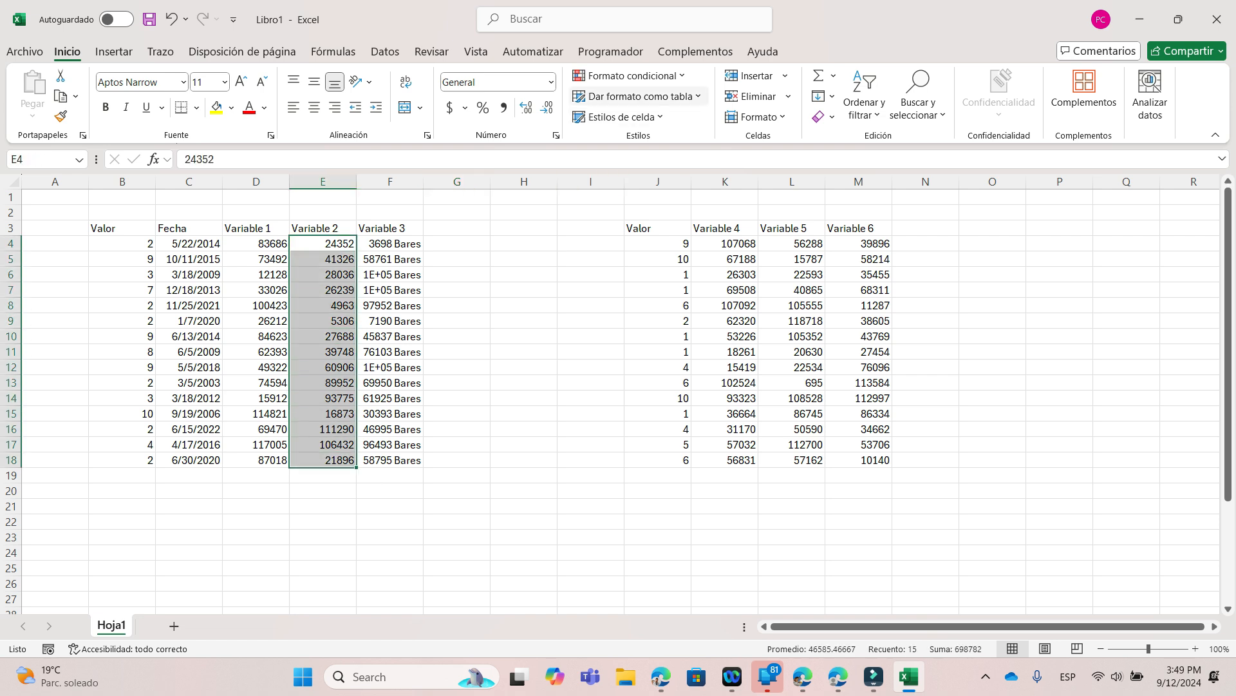
pyautogui.click(631, 75)
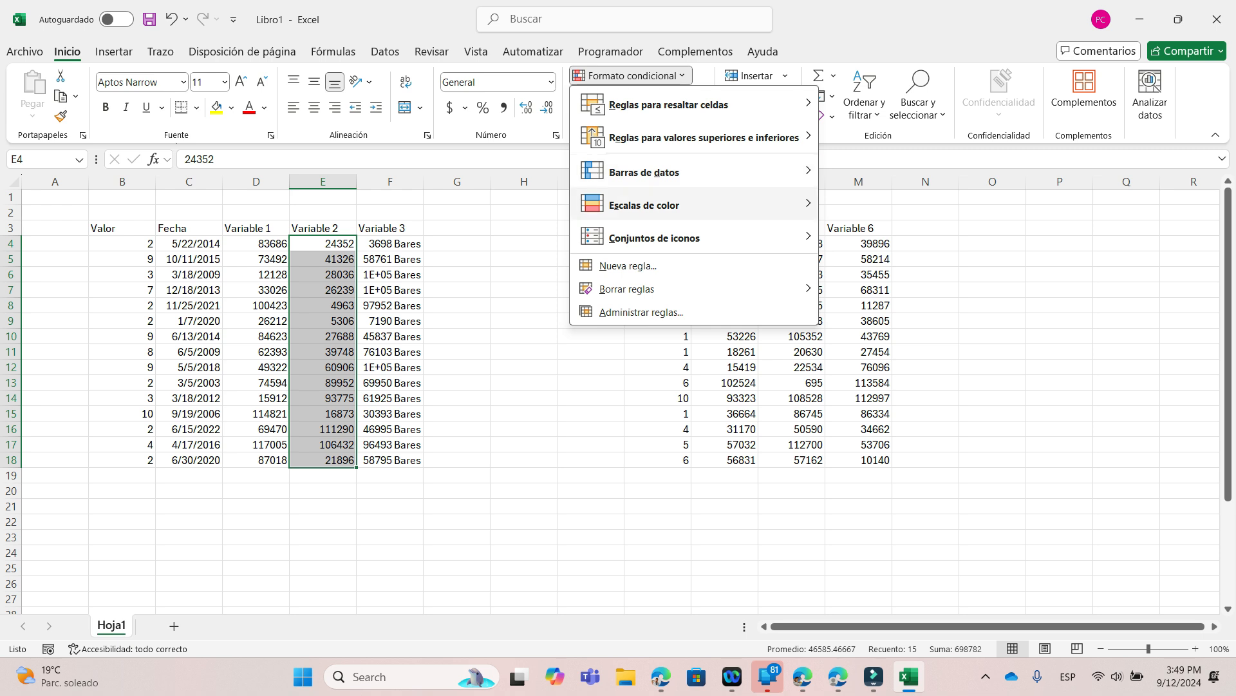
pyautogui.moveTo(644, 205)
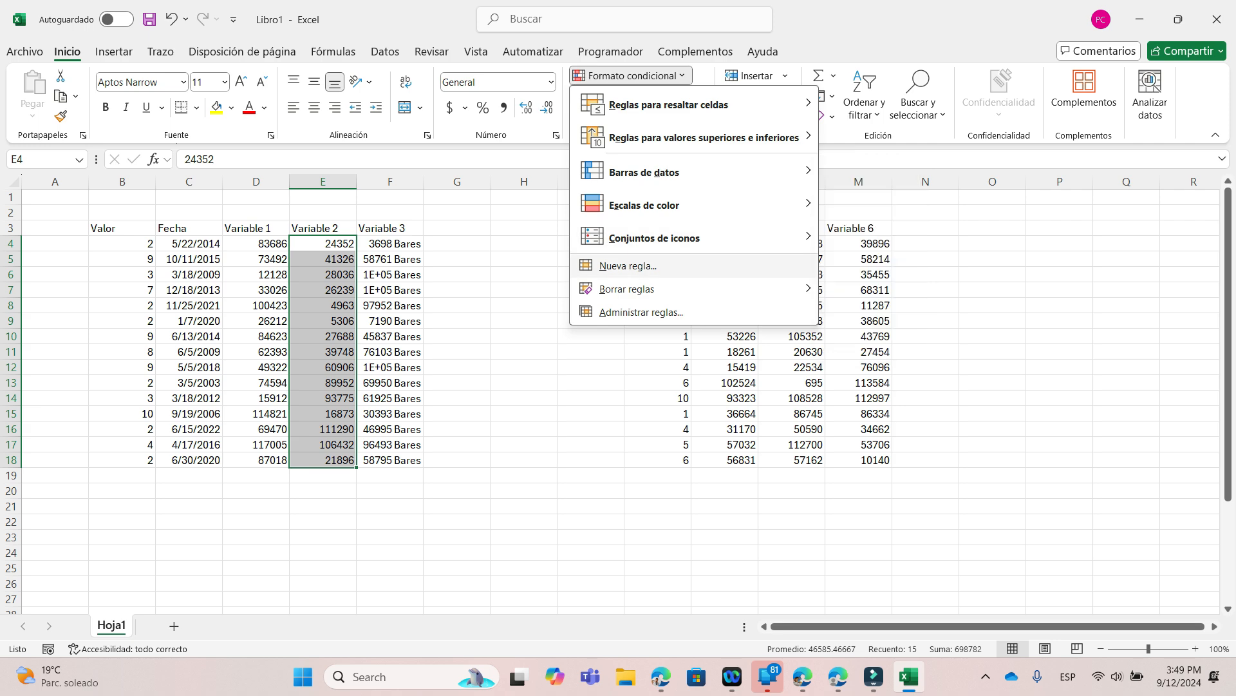
pyautogui.click(628, 265)
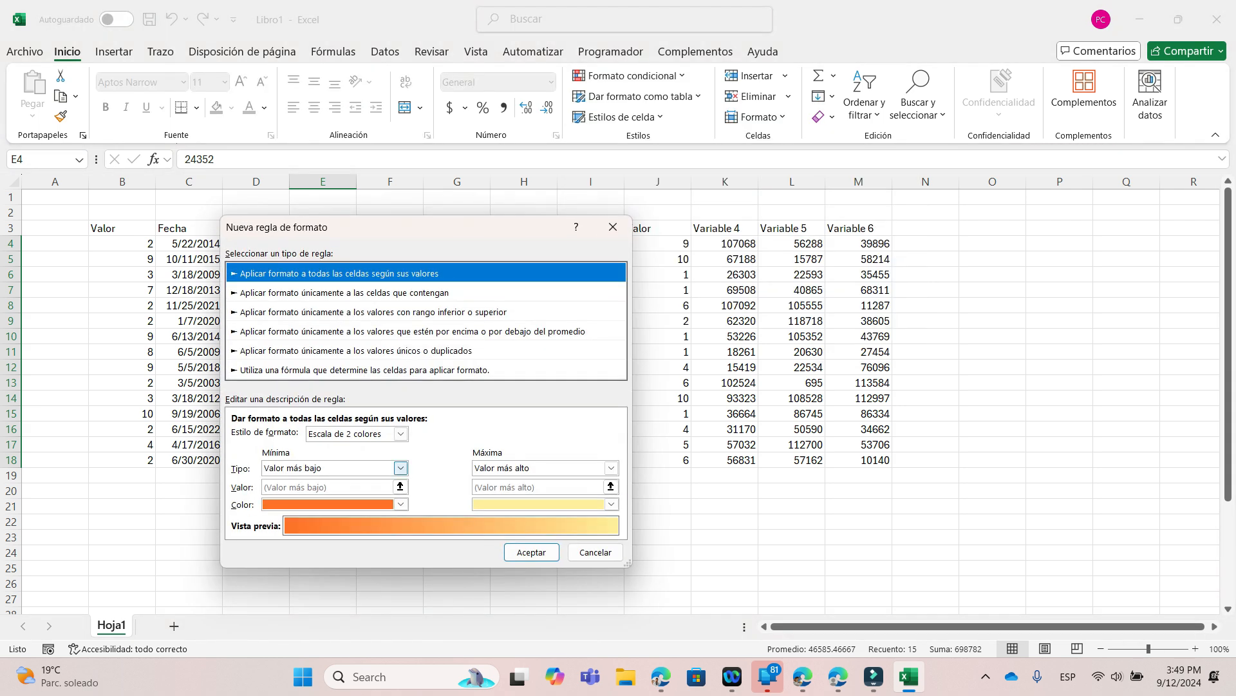
pyautogui.click(400, 468)
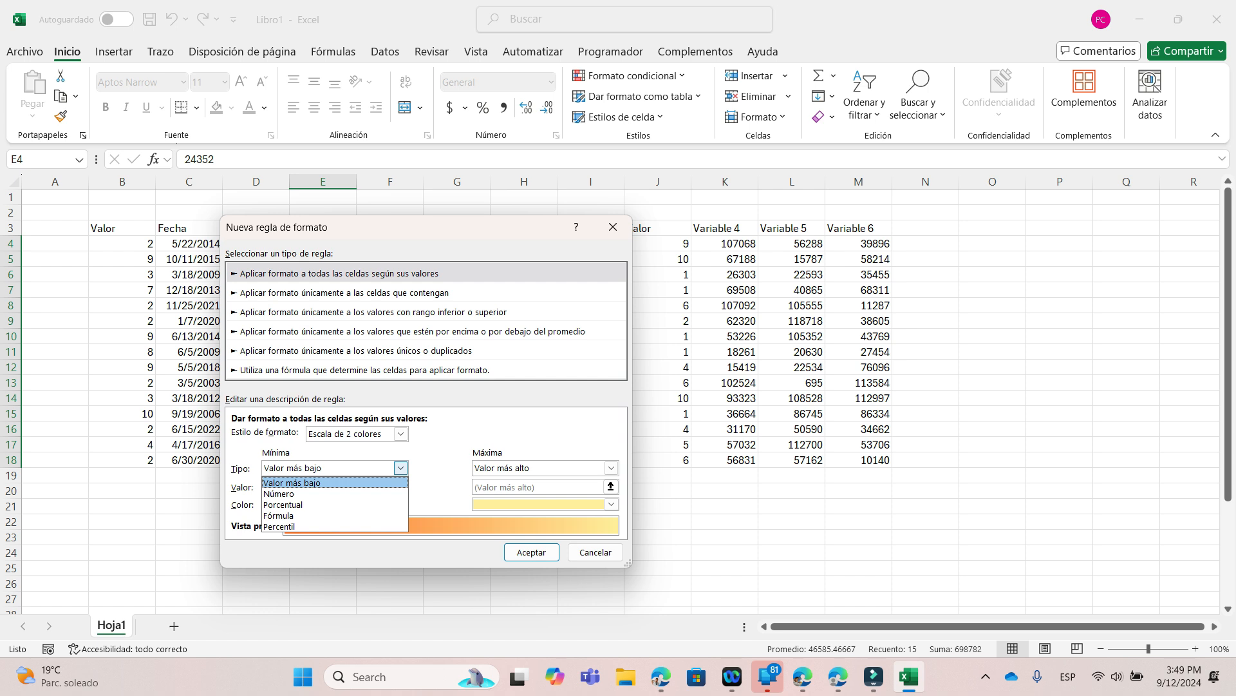
pyautogui.click(335, 483)
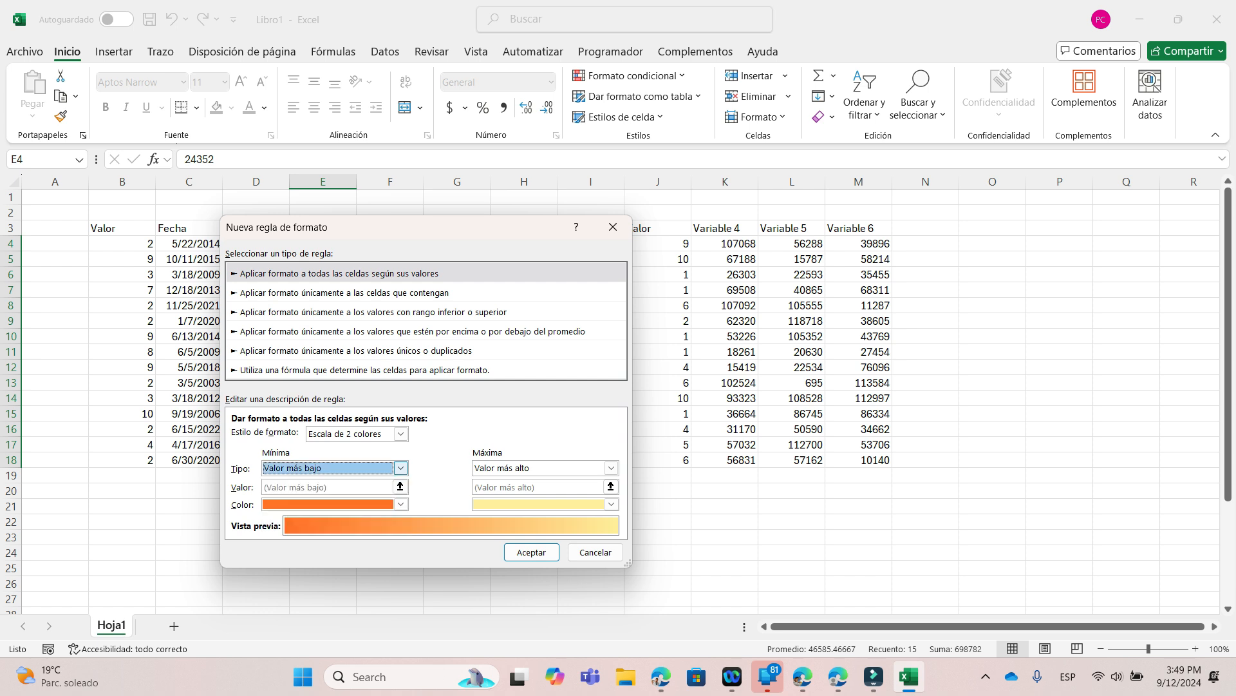
pyautogui.press('Down')
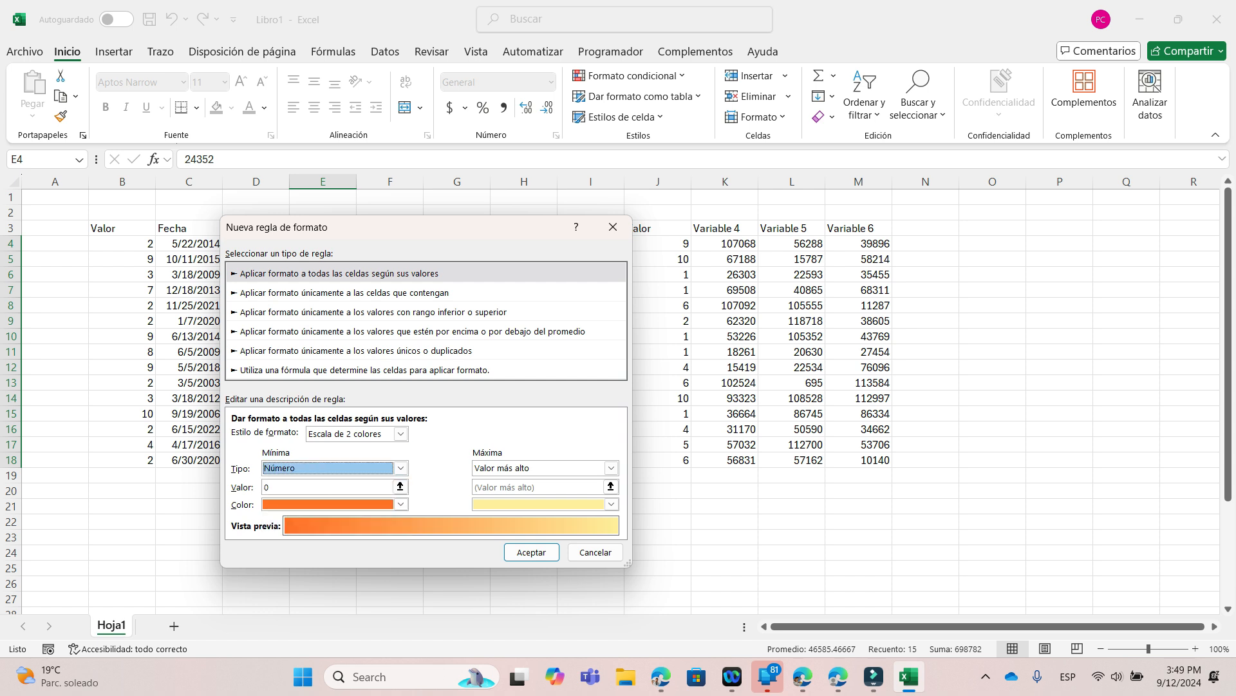
pyautogui.click(364, 370)
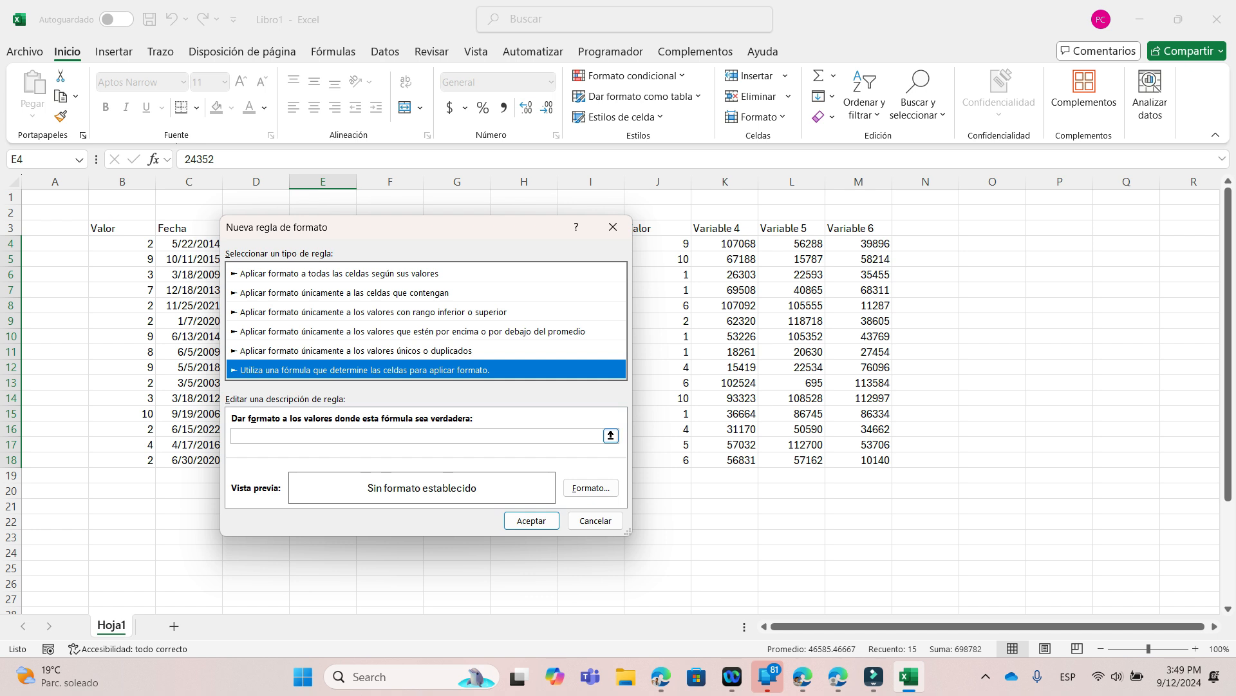
pyautogui.click(386, 351)
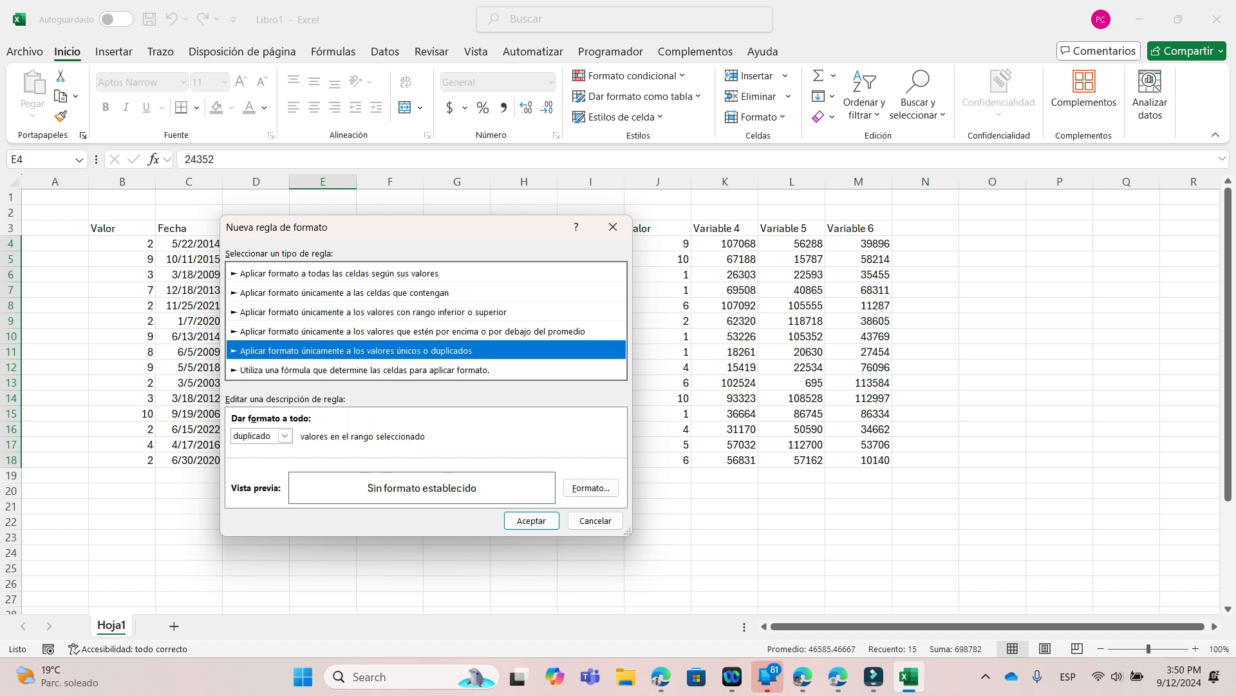
pyautogui.click(387, 332)
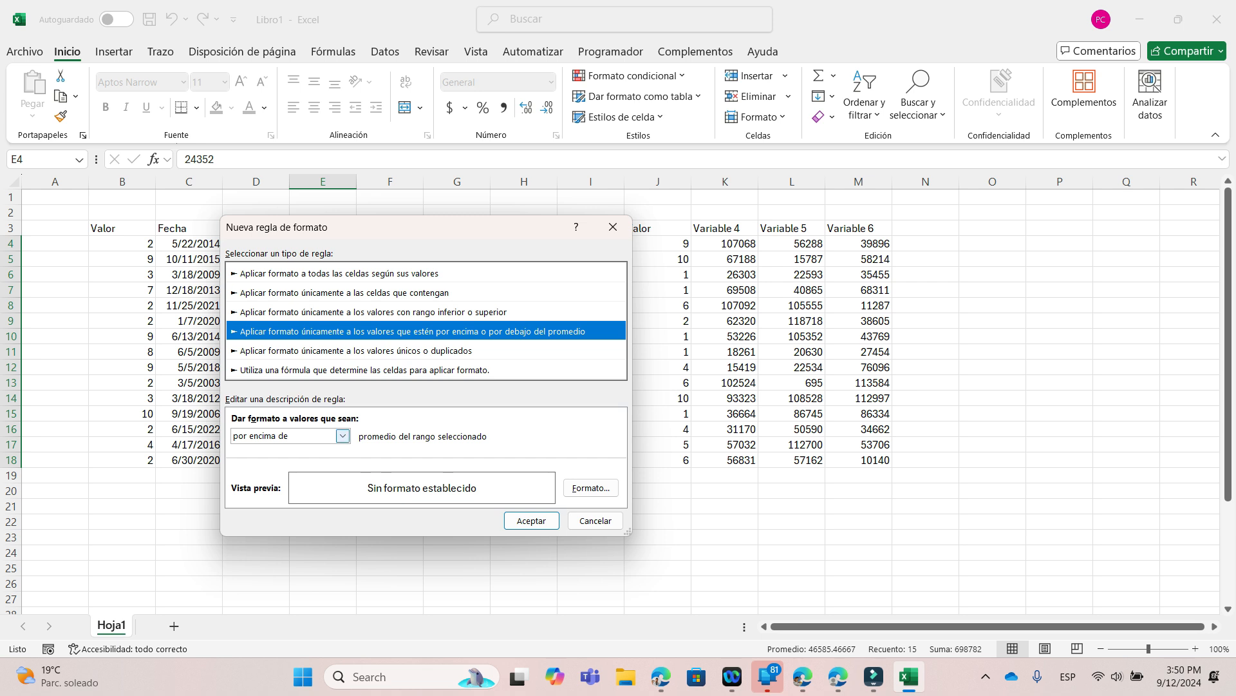
pyautogui.click(374, 312)
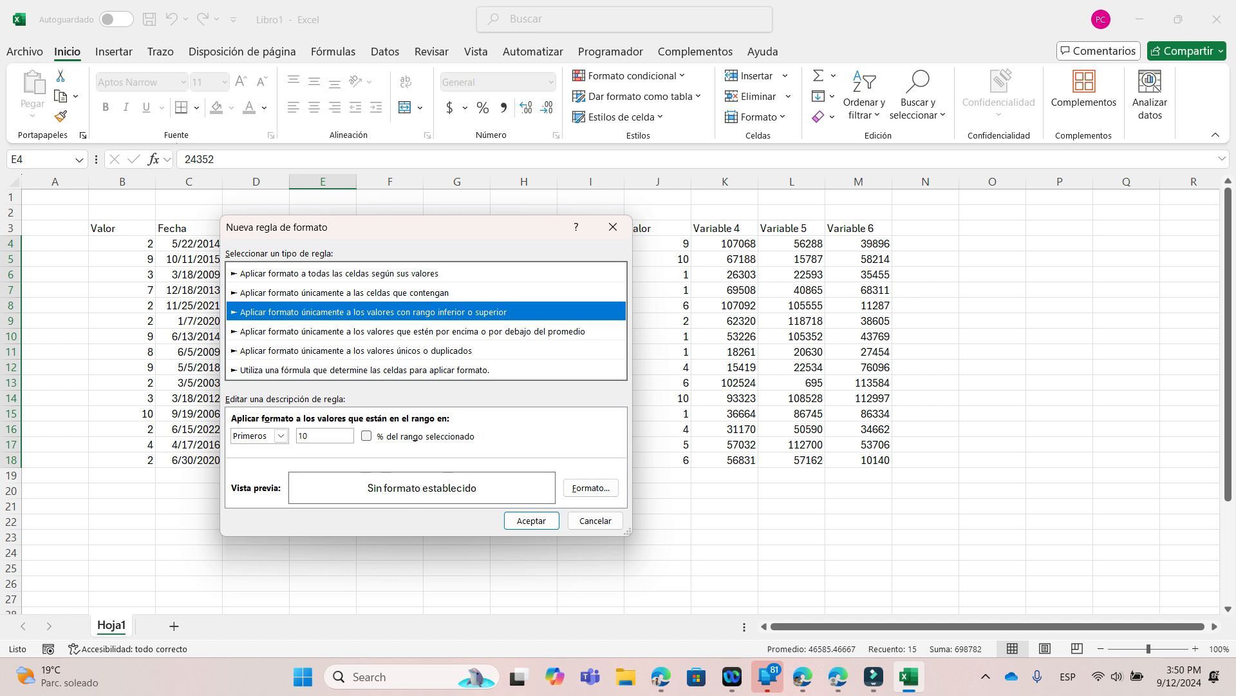
# Step: Set the rule to format only cells whose value is greater than (mayor que) 10000
pyautogui.click(361, 293)
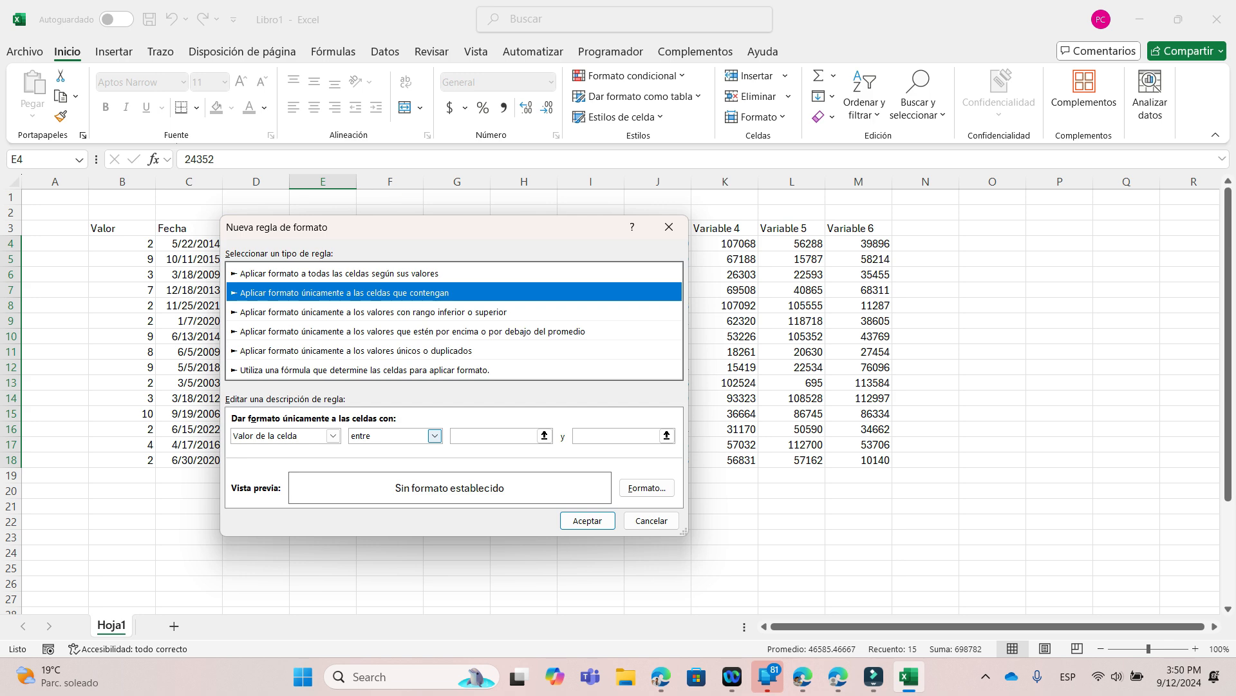
pyautogui.click(435, 436)
pyautogui.click(435, 436)
pyautogui.click(392, 497)
pyautogui.click(553, 436)
pyautogui.write('10000')
# Step: Give the rule an italic (Cursiva) font and a light green fill, and apply it to E4:E18
pyautogui.click(646, 487)
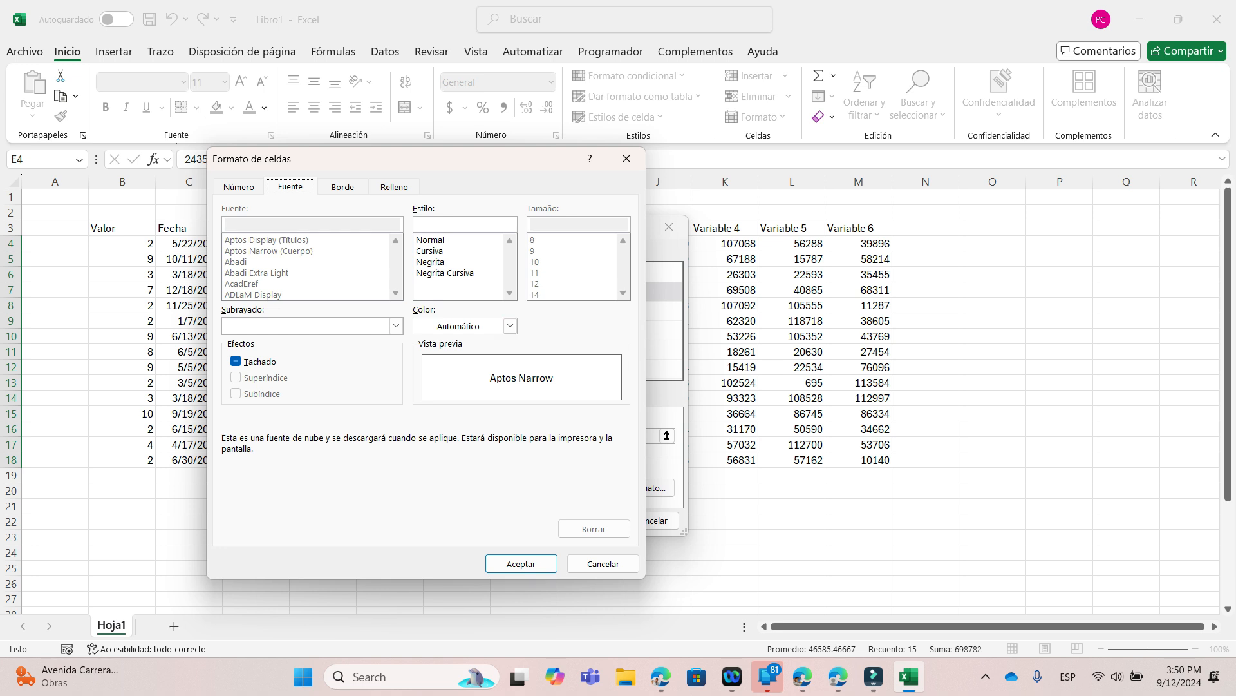
pyautogui.click(342, 187)
pyautogui.click(239, 187)
pyautogui.click(241, 223)
pyautogui.click(290, 187)
pyautogui.click(430, 251)
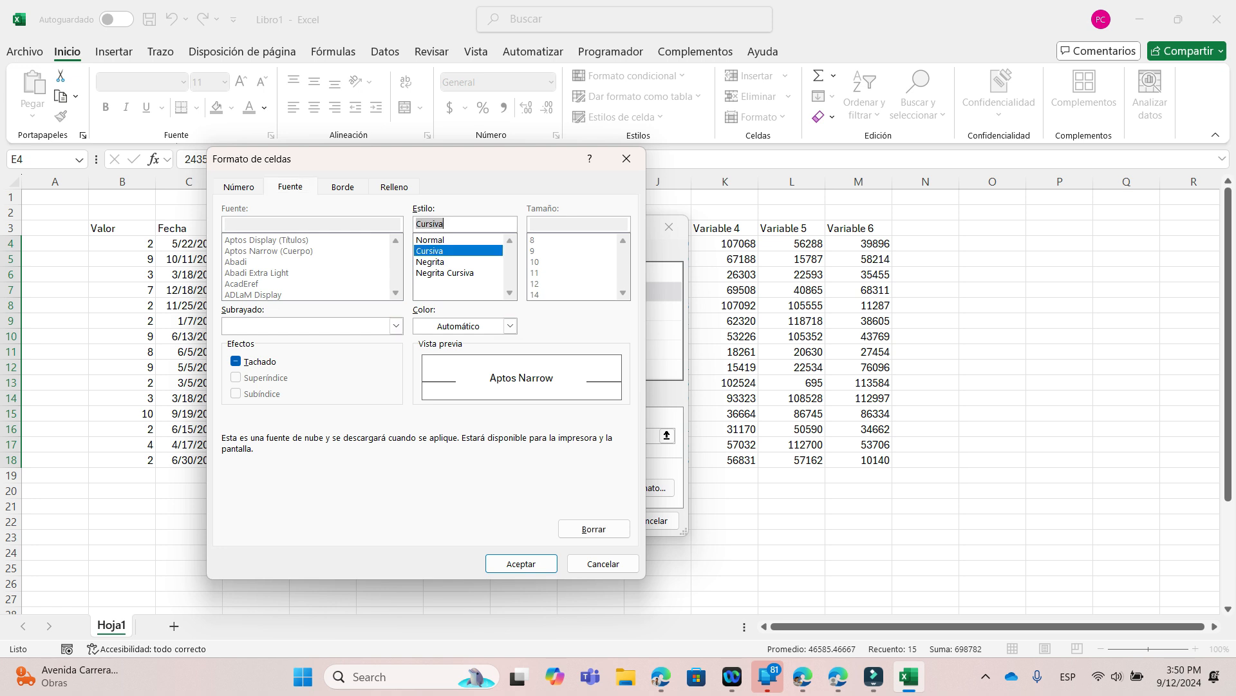
pyautogui.hotkey('ctrl', 'Tab')
pyautogui.hotkey('ctrl', 'Tab')
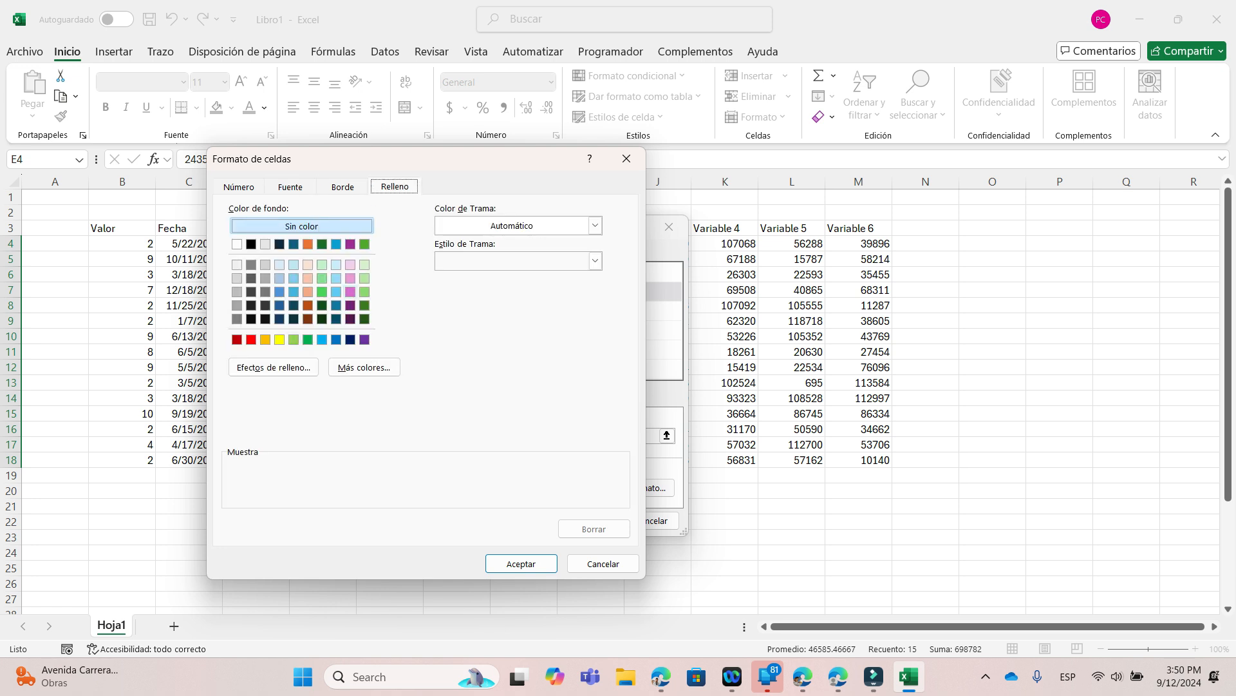
pyautogui.click(365, 291)
pyautogui.click(291, 187)
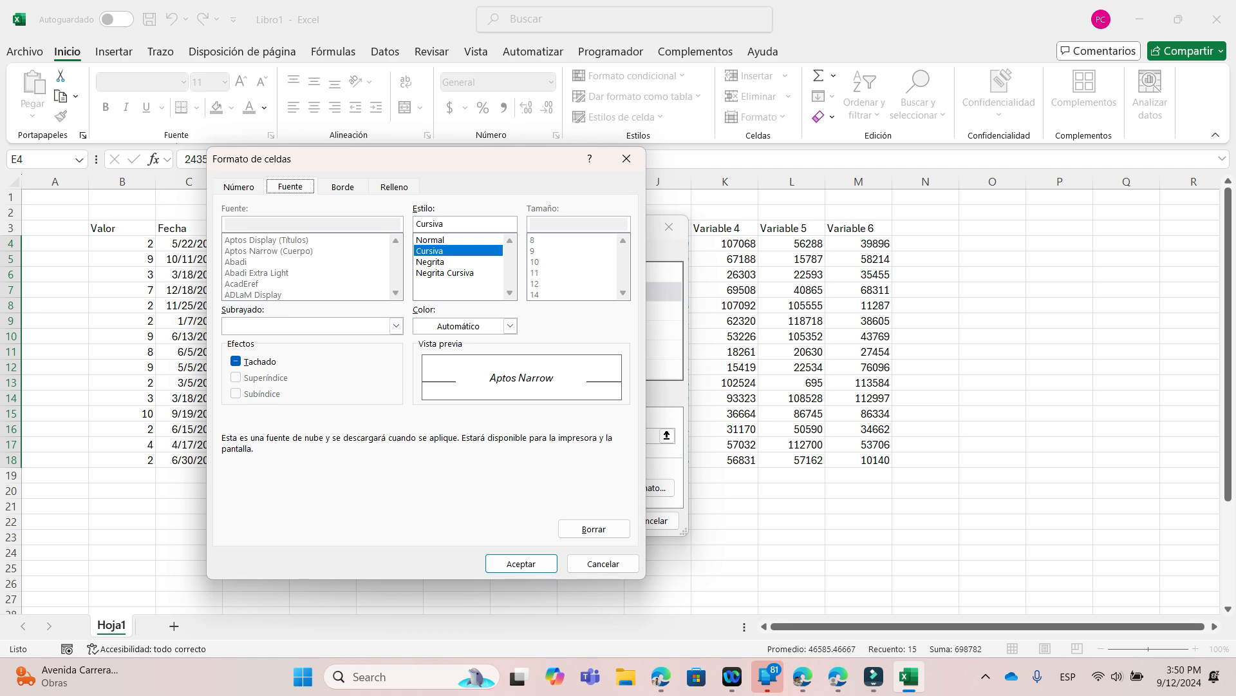
pyautogui.click(521, 563)
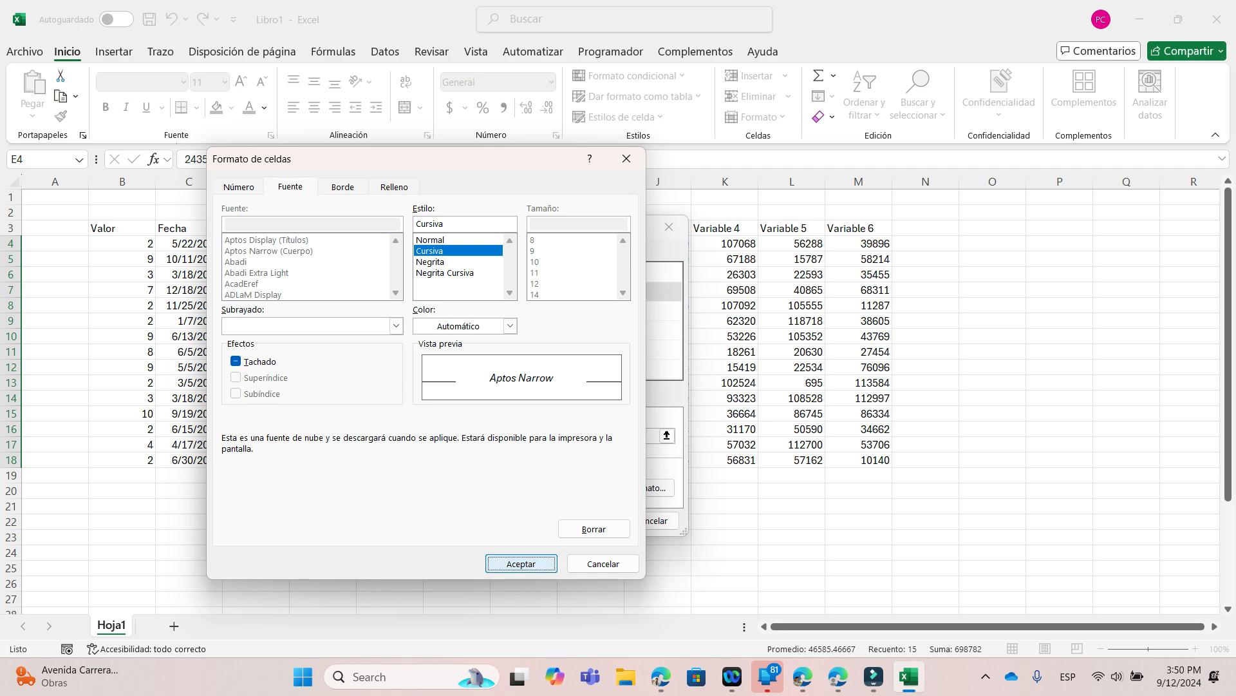
pyautogui.click(578, 512)
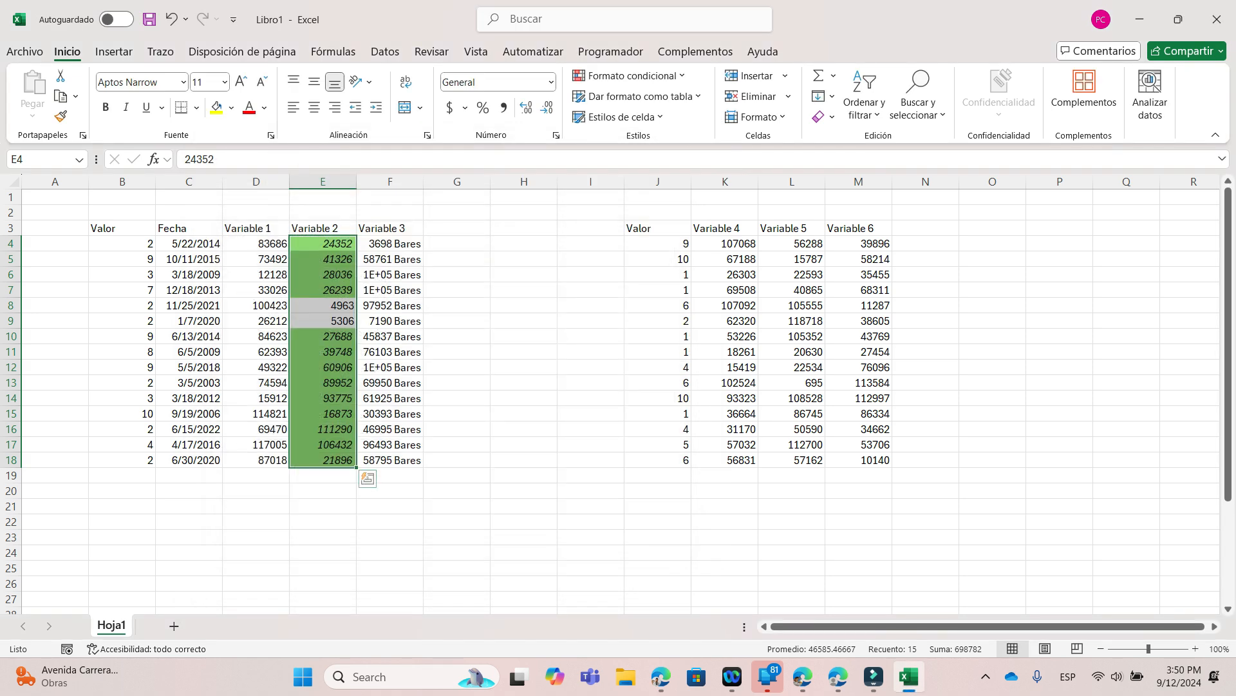
pyautogui.click(390, 336)
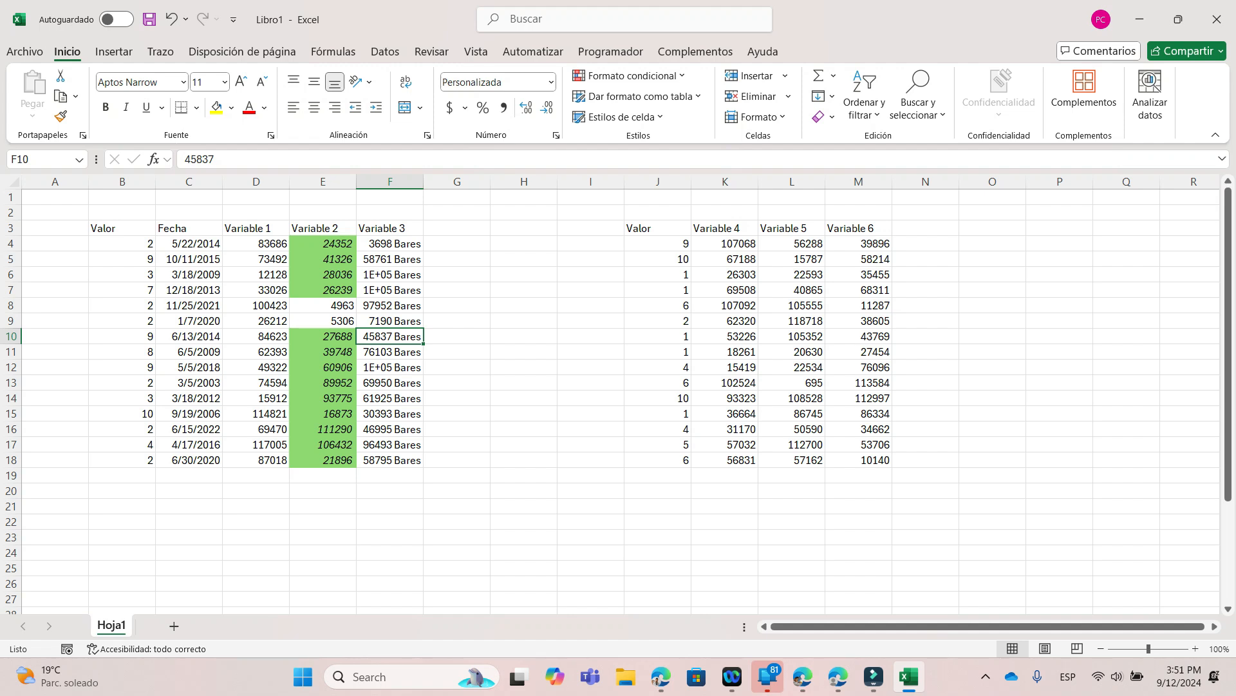
# Step: Preview the recommended charts for the Variable 1 values in D4:D18 without inserting one
pyautogui.click(114, 51)
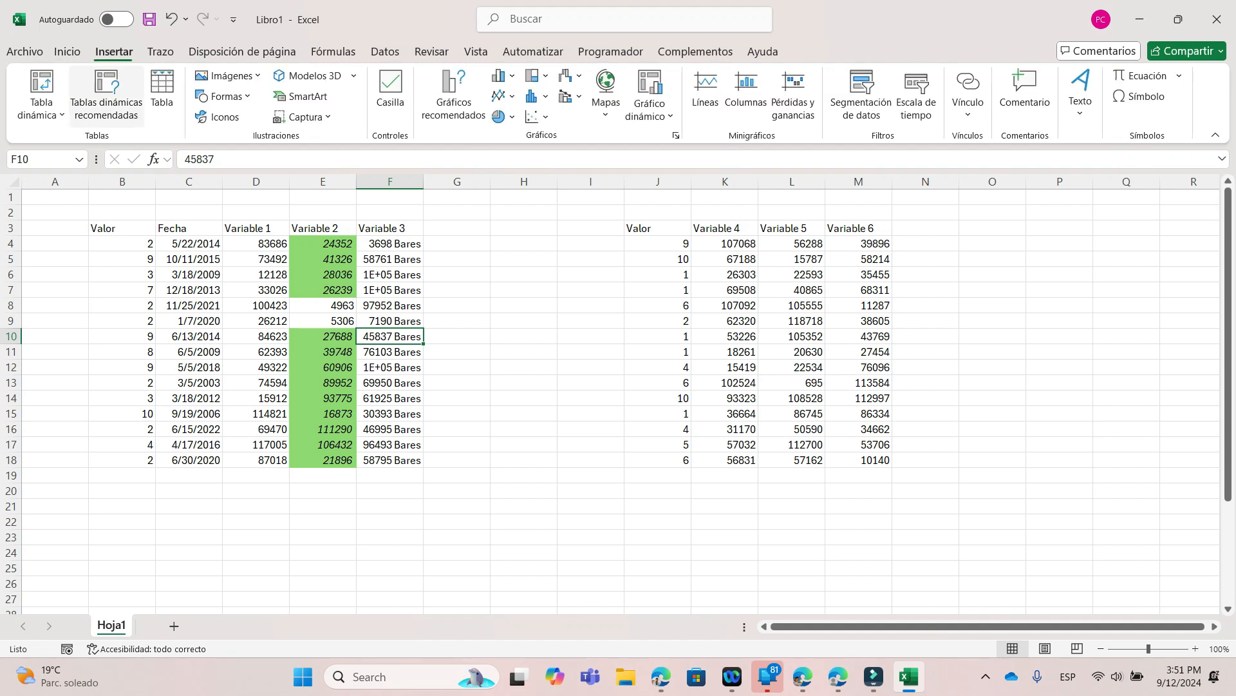
pyautogui.moveTo(270, 243); pyautogui.dragTo(270, 459)
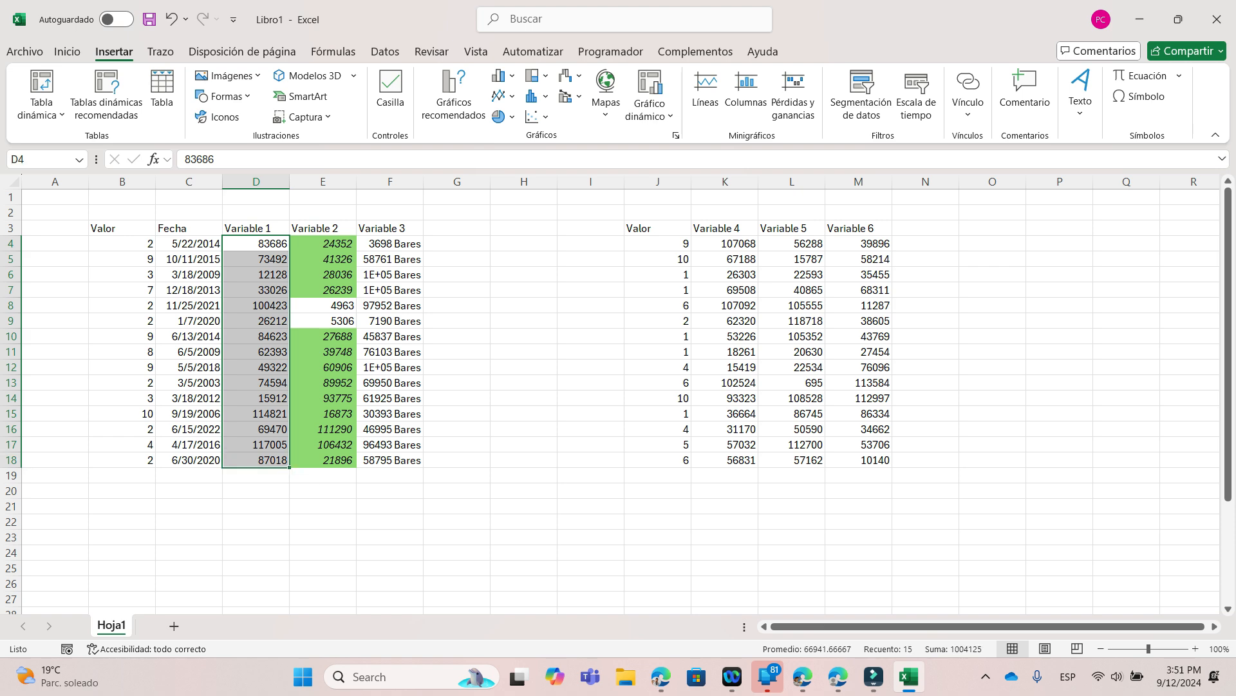
pyautogui.click(454, 97)
pyautogui.press('Down')
pyautogui.press('Down')
pyautogui.press('Down')
pyautogui.press('Down')
pyautogui.press('Up')
pyautogui.press('Up')
pyautogui.press('Up')
pyautogui.press('Up')
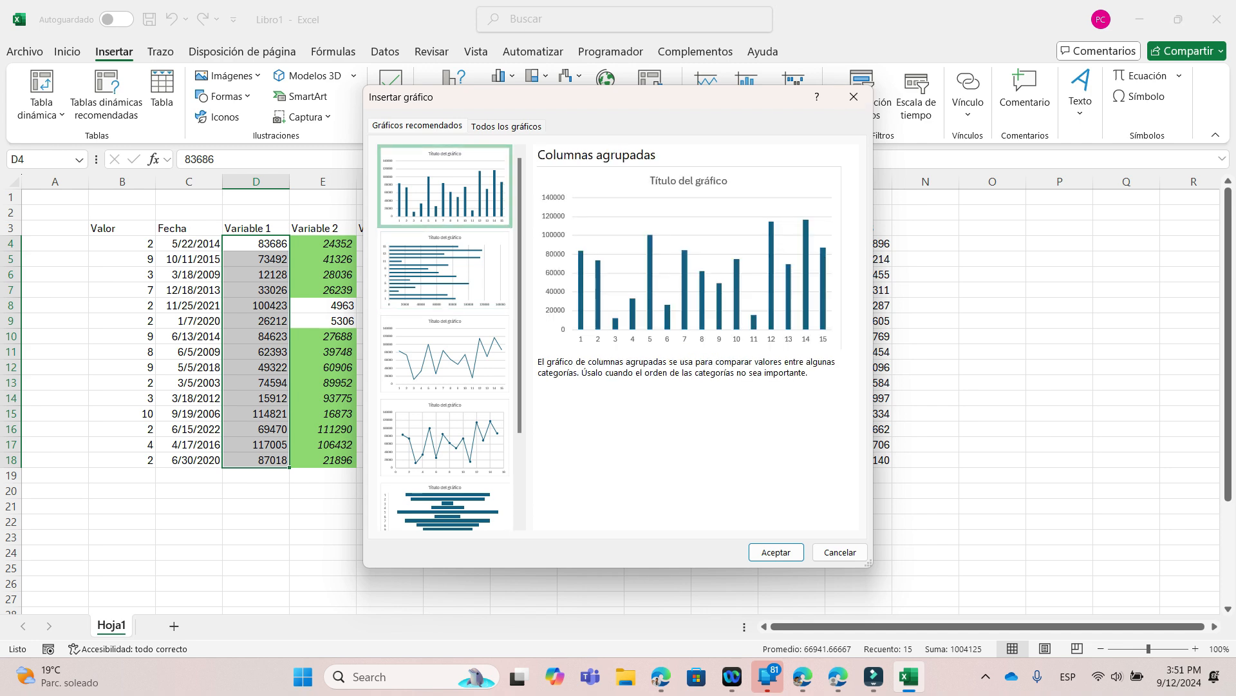
pyautogui.press('Escape')
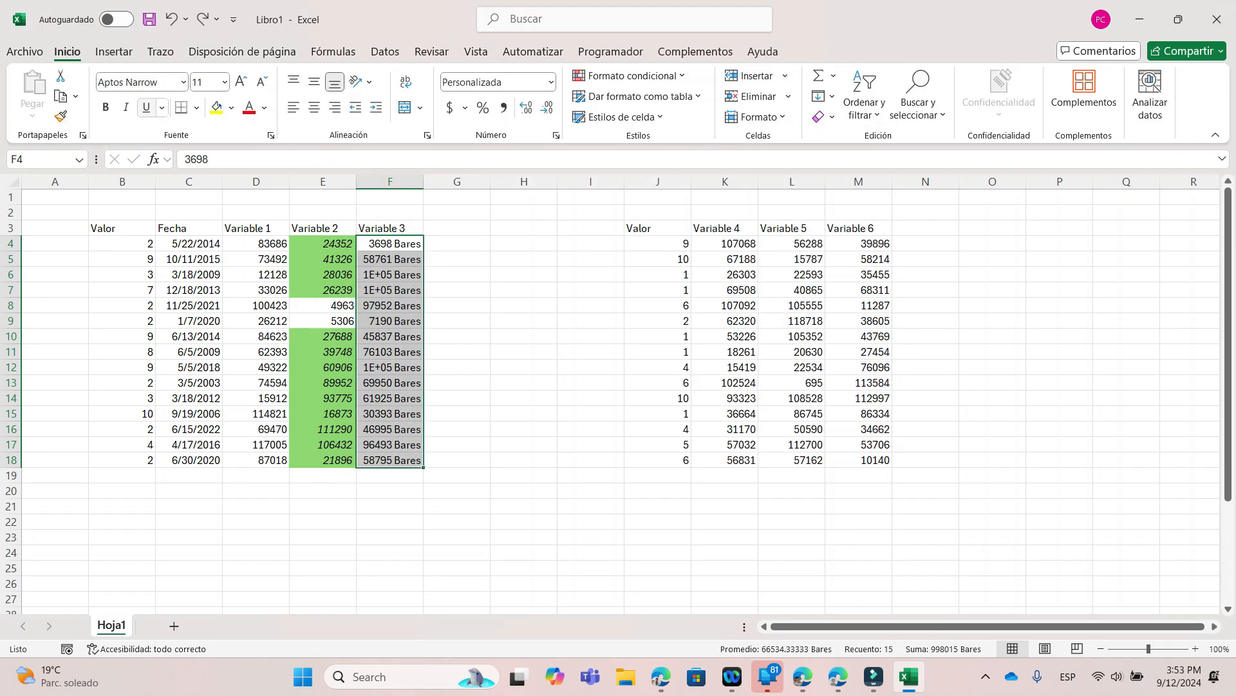
# Step: Insert a line sparkline of the Variable 3 values F4:F18 in cell G4
pyautogui.hotkey('alt', 'b')
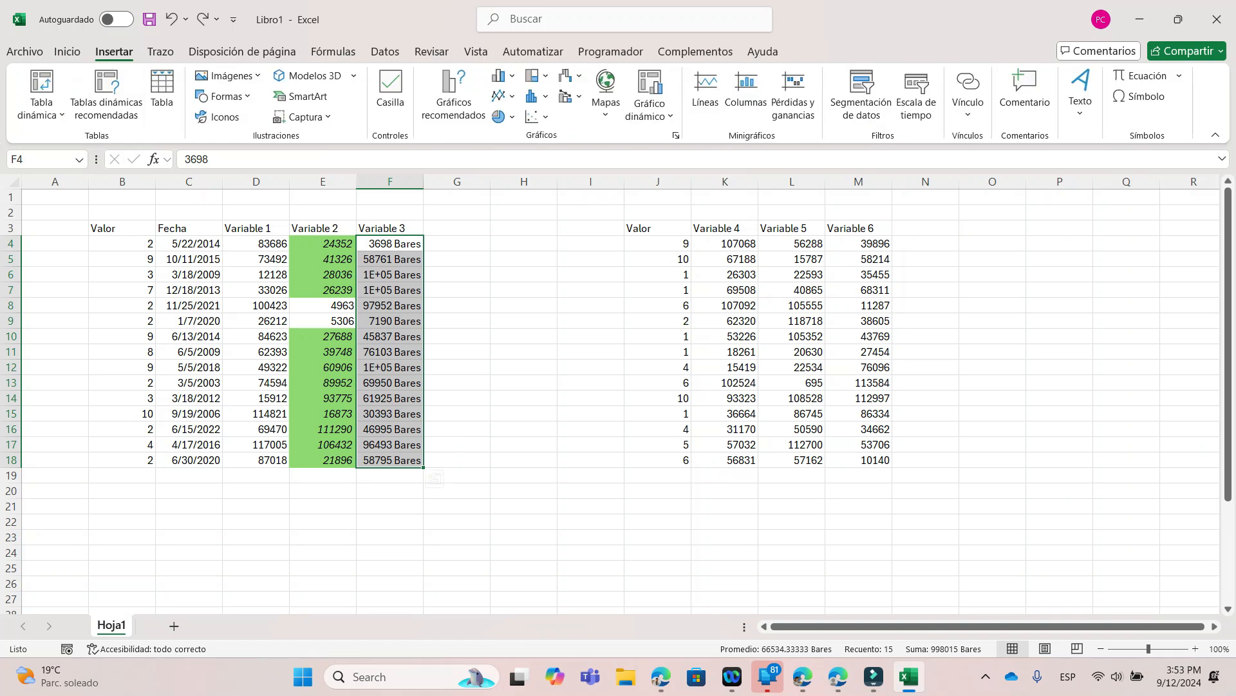
pyautogui.click(523, 290)
pyautogui.moveTo(390, 244); pyautogui.dragTo(390, 460)
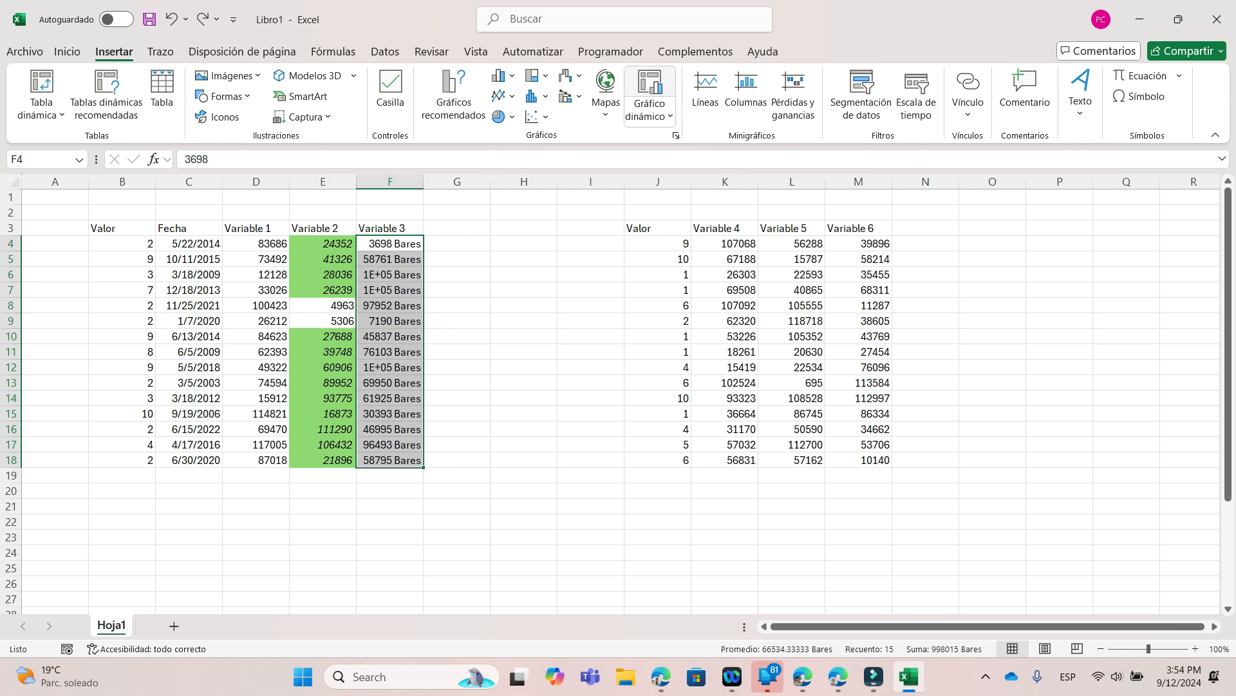
pyautogui.click(706, 90)
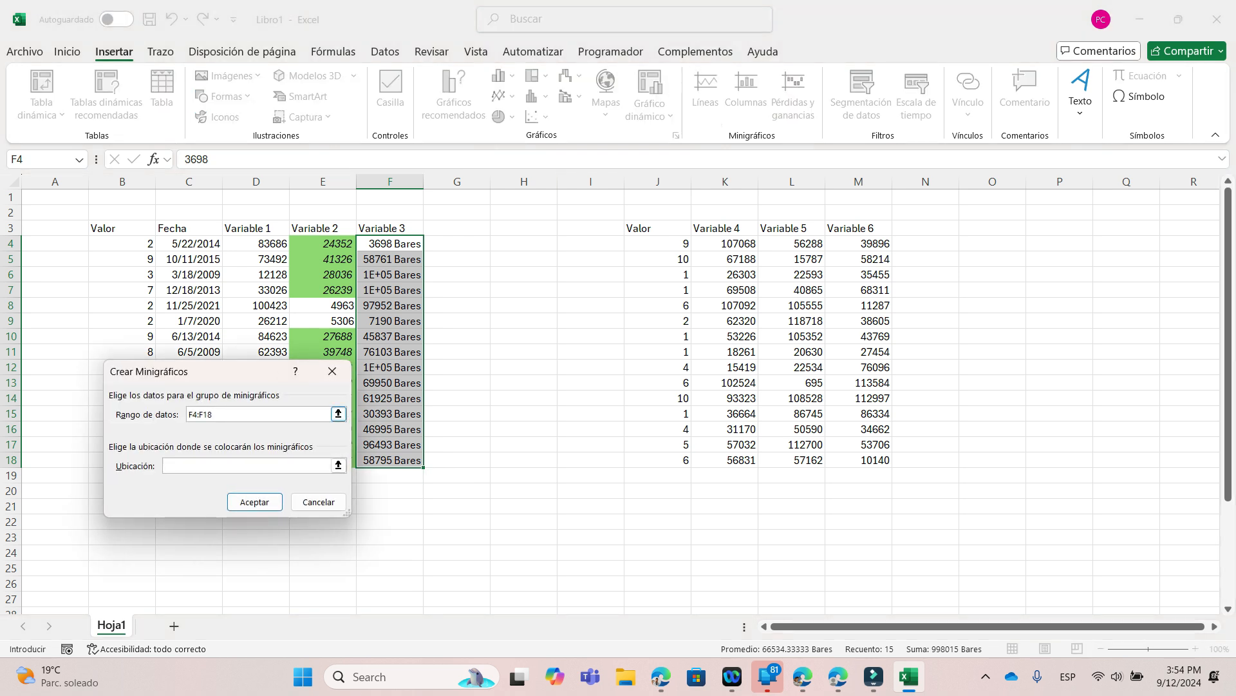
pyautogui.click(457, 244)
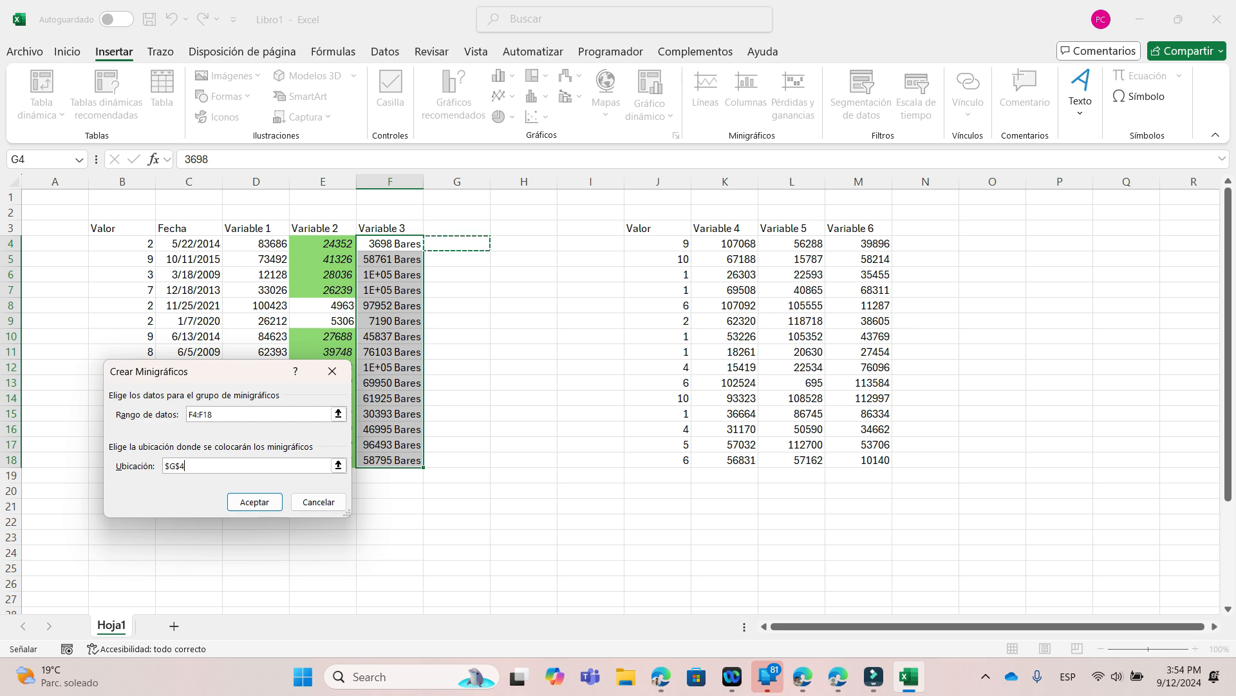
pyautogui.press('Return')
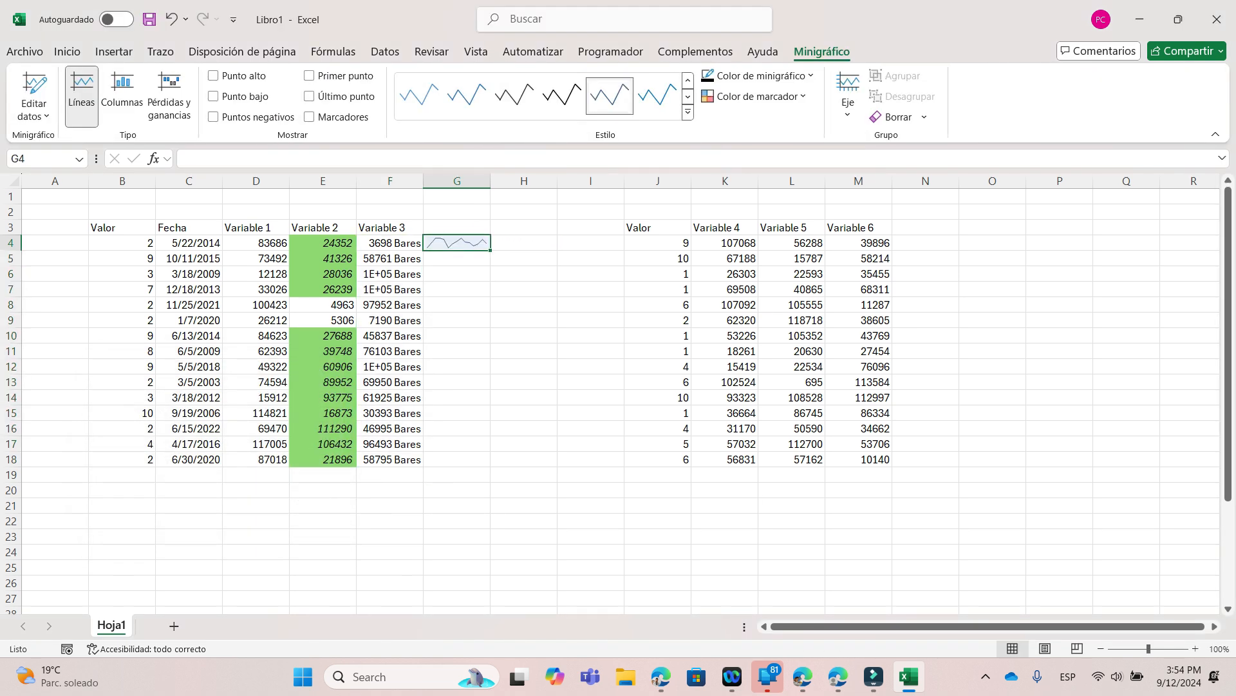
# Step: Fill the Funcion formula =D4*E4/F4 from G4 down through G18
pyautogui.moveTo(491, 250); pyautogui.dragTo(490, 466)
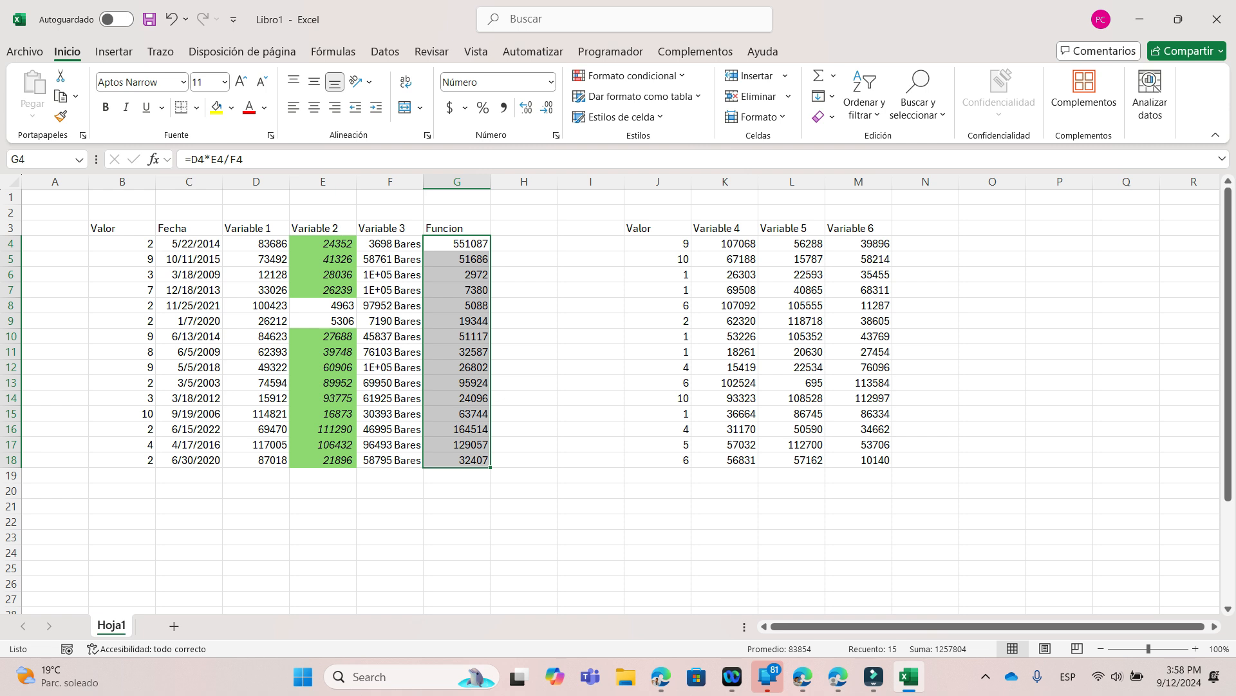
pyautogui.click(390, 352)
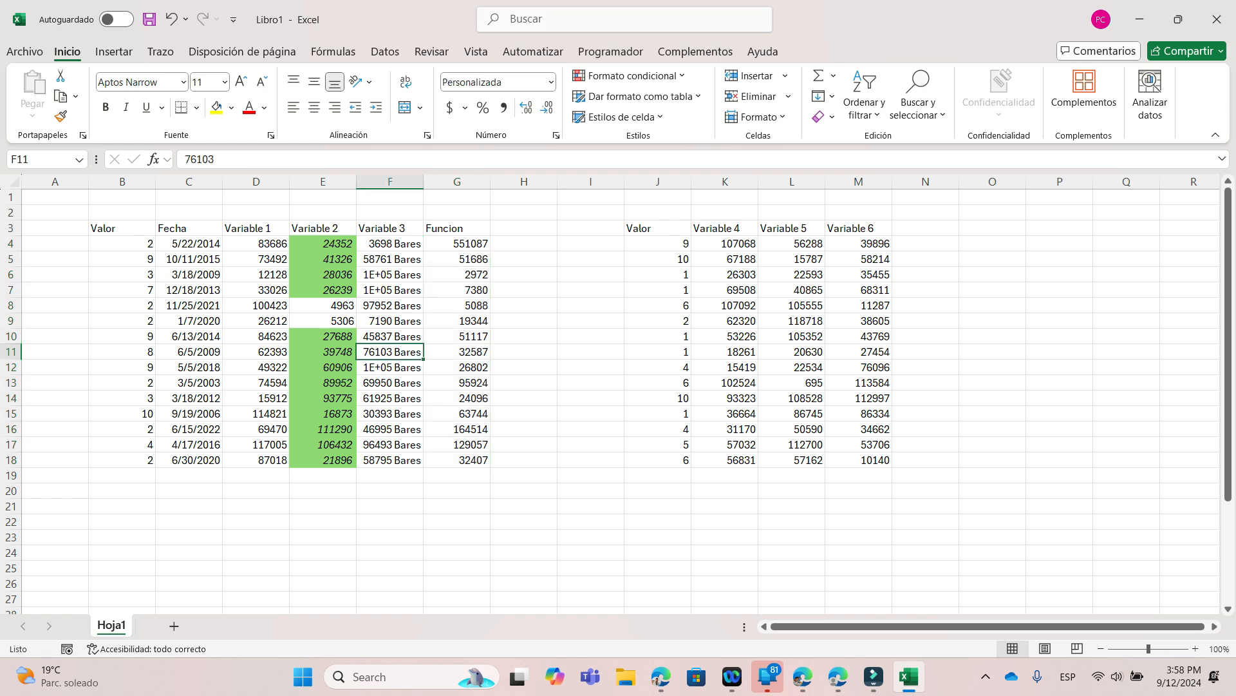
# Step: Look through the list of text functions in the function library
pyautogui.click(333, 51)
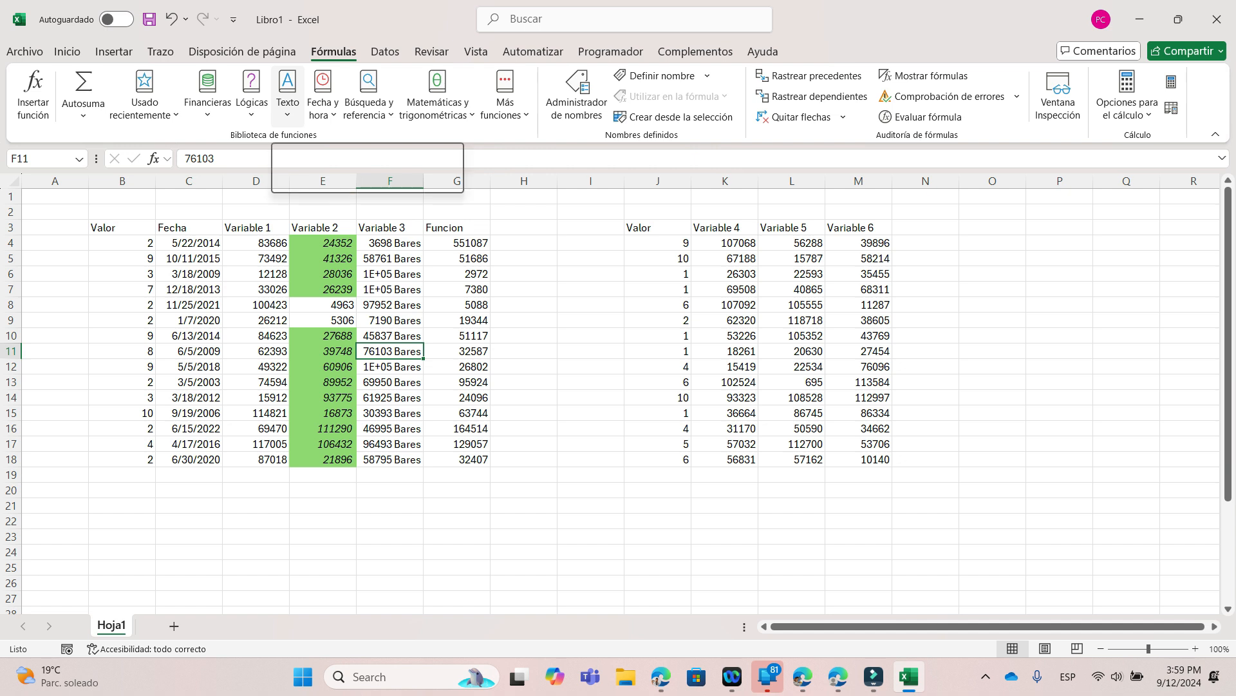
pyautogui.click(287, 97)
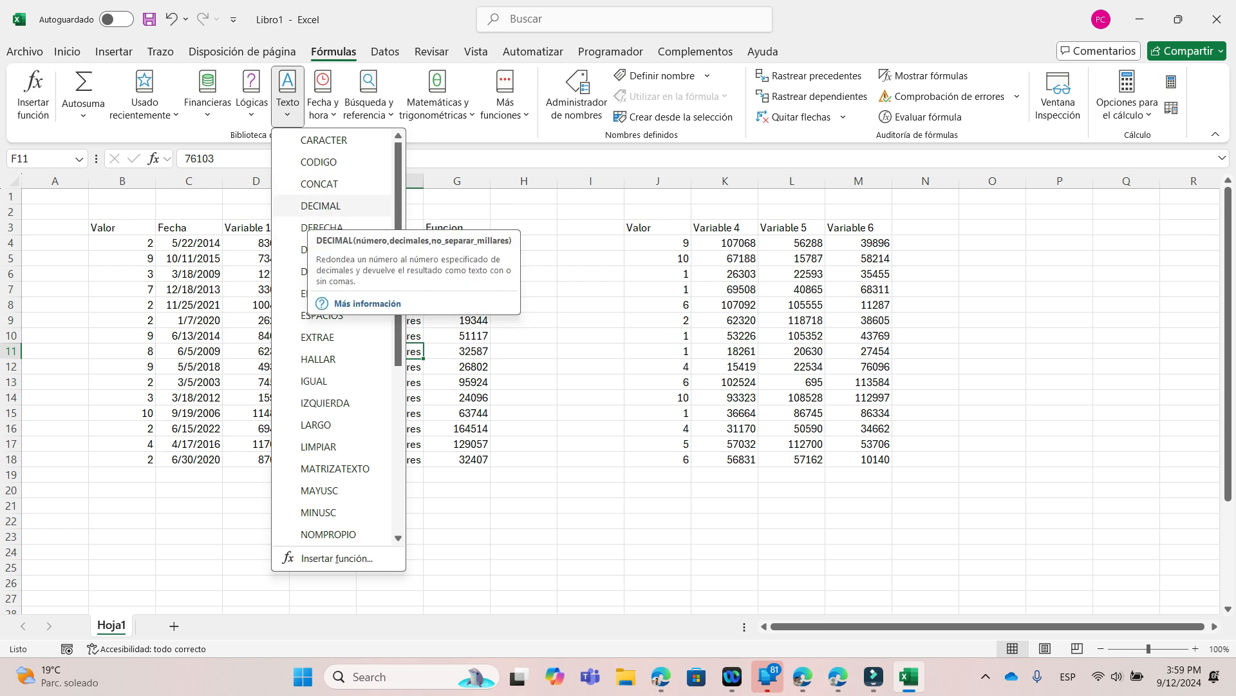
pyautogui.scroll(-5, 331, 337)
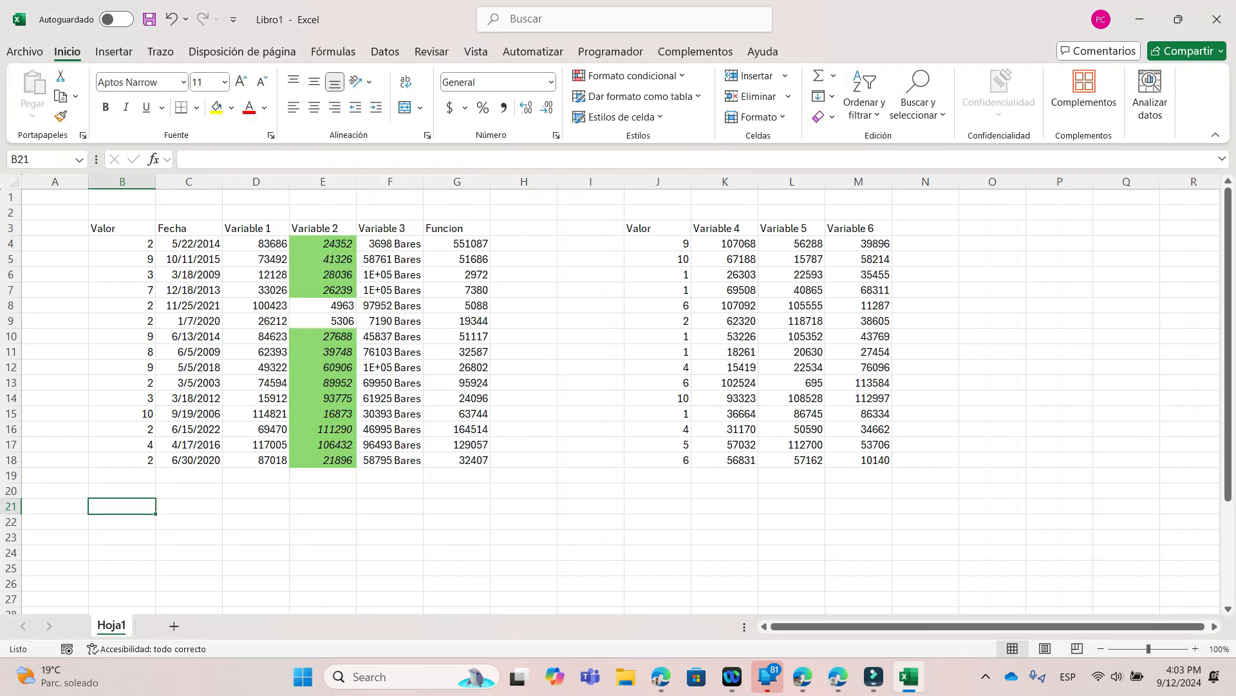
# Step: Enter the exact-match lookup formula =BUSCARV(B20,B3:G18,3,FALSO) in cell B21
pyautogui.write('=')
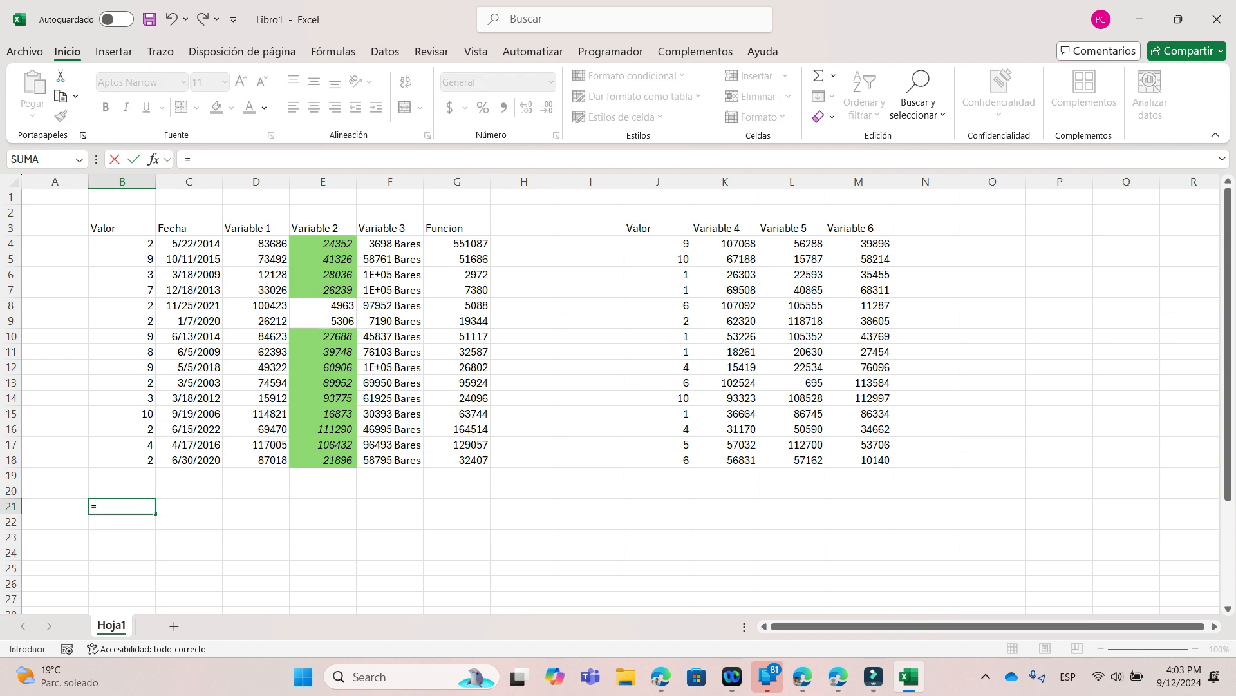
pyautogui.write('buscarv')
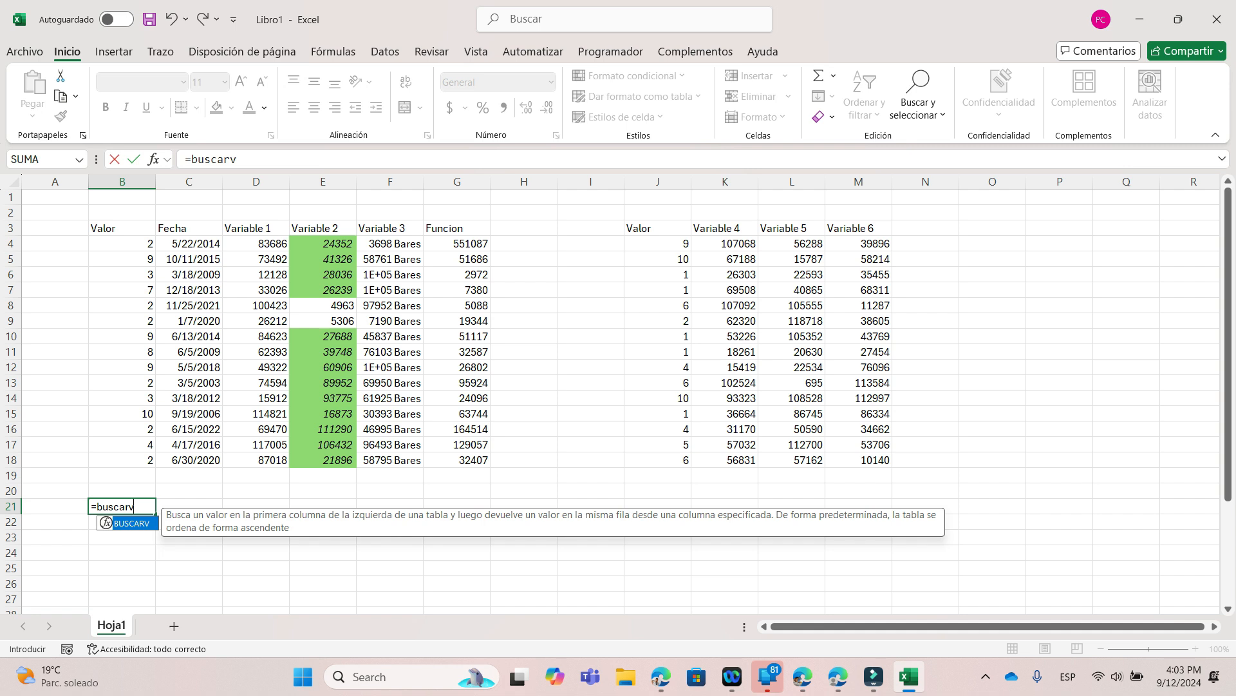
pyautogui.press('Tab')
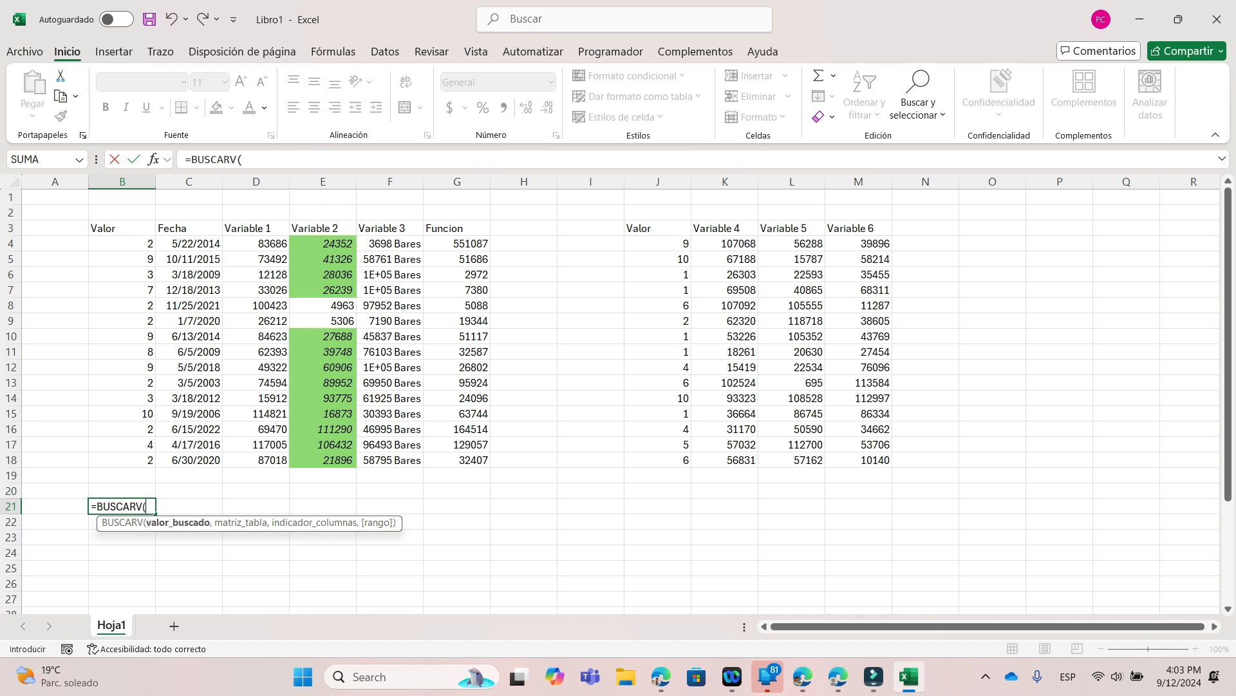
pyautogui.press('Up')
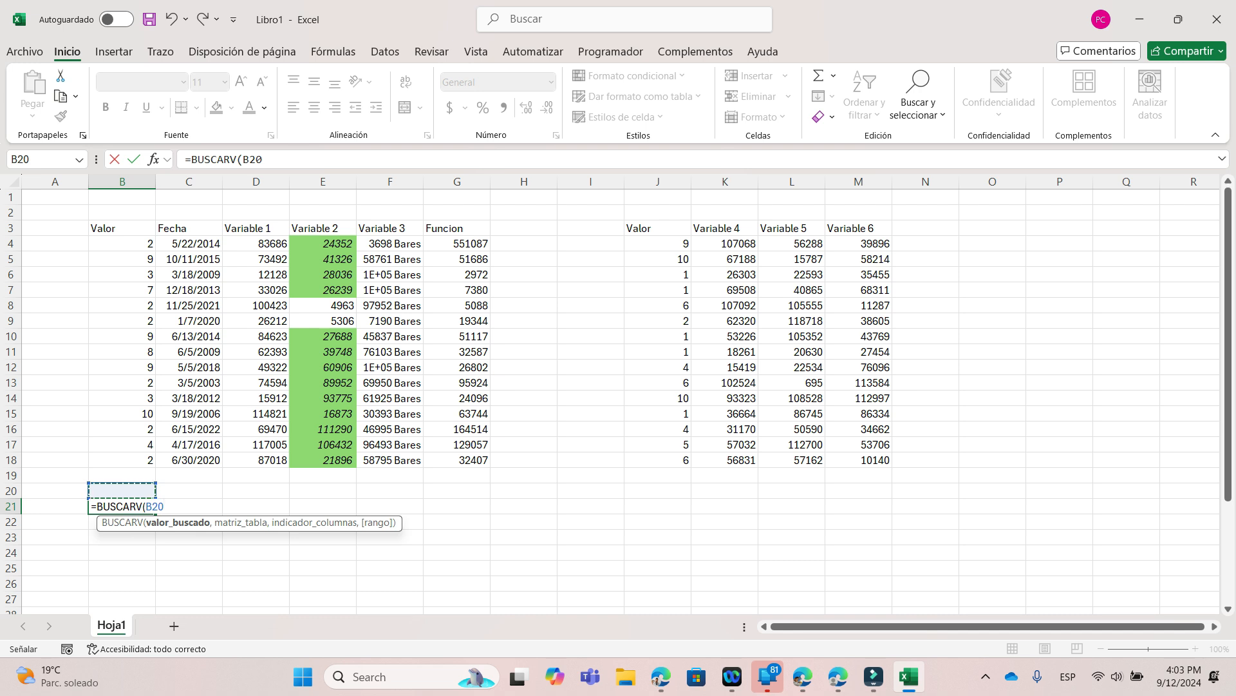
pyautogui.write(',')
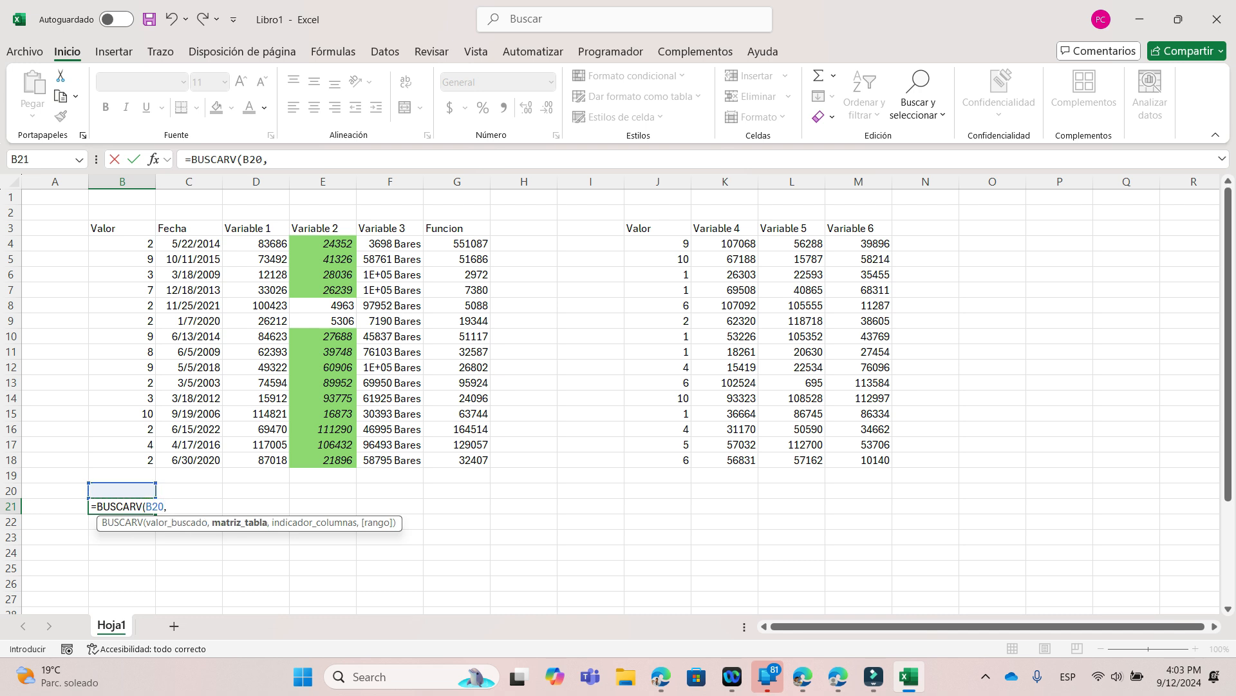
pyautogui.moveTo(103, 227); pyautogui.dragTo(488, 462)
pyautogui.write(',')
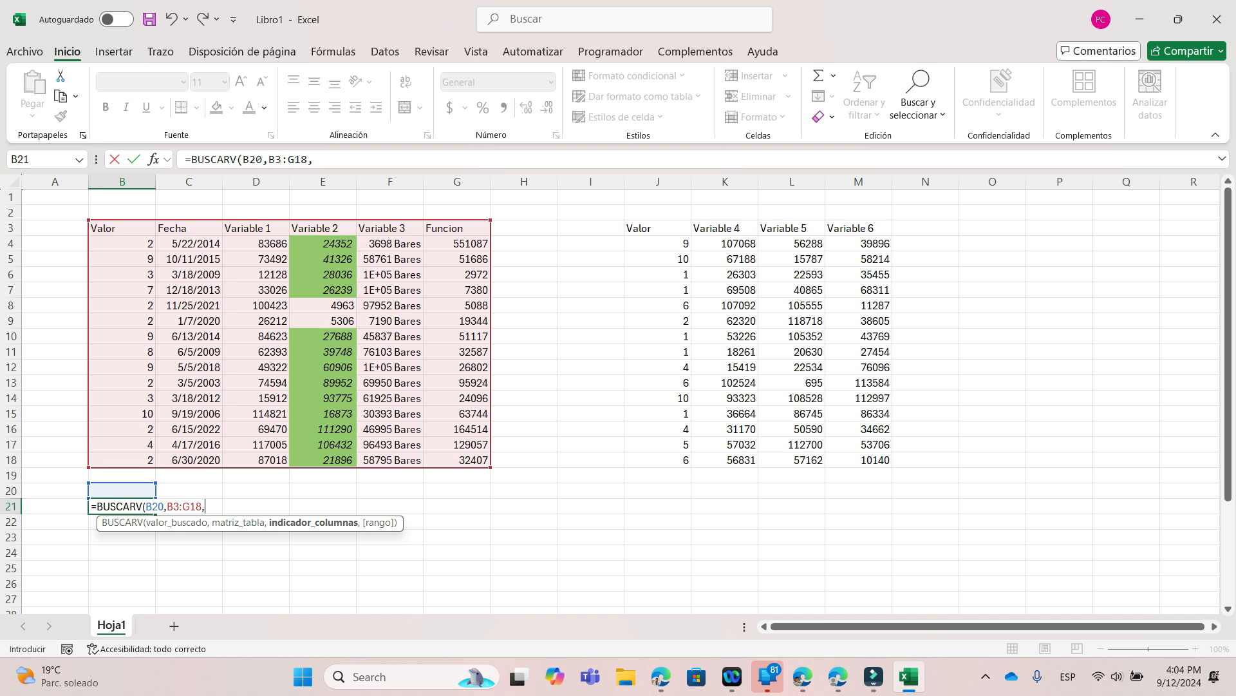
pyautogui.write('3,')
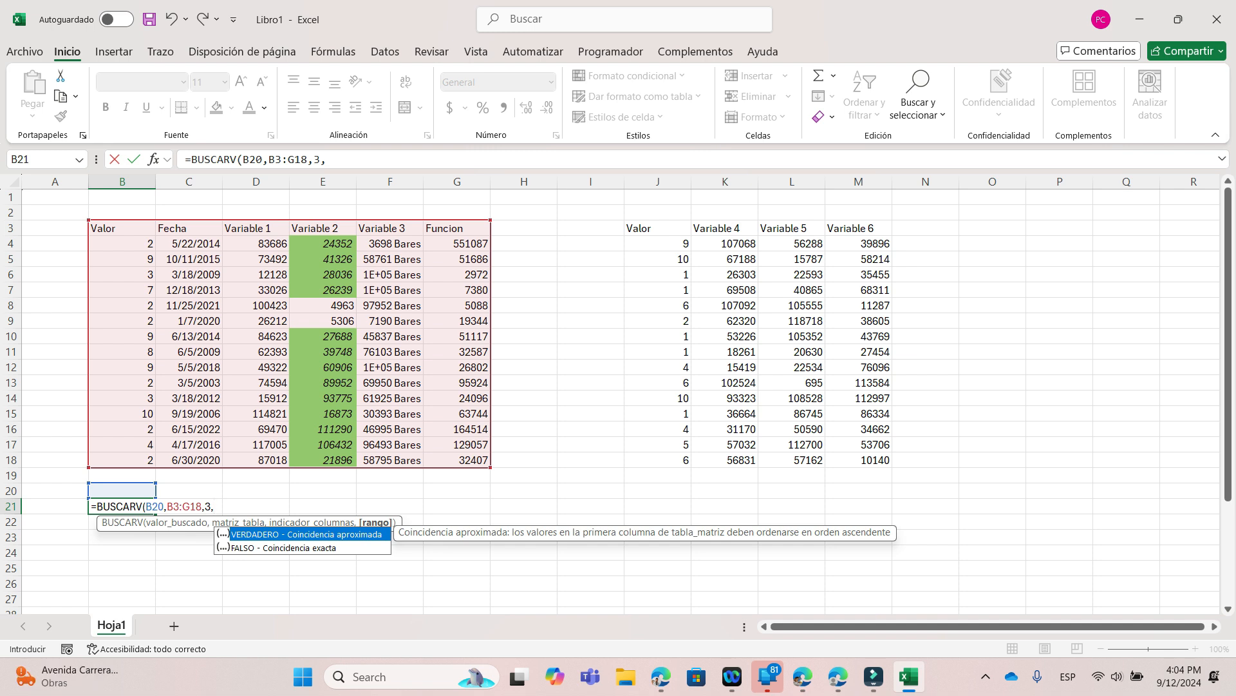
pyautogui.press('Down')
pyautogui.press('Tab')
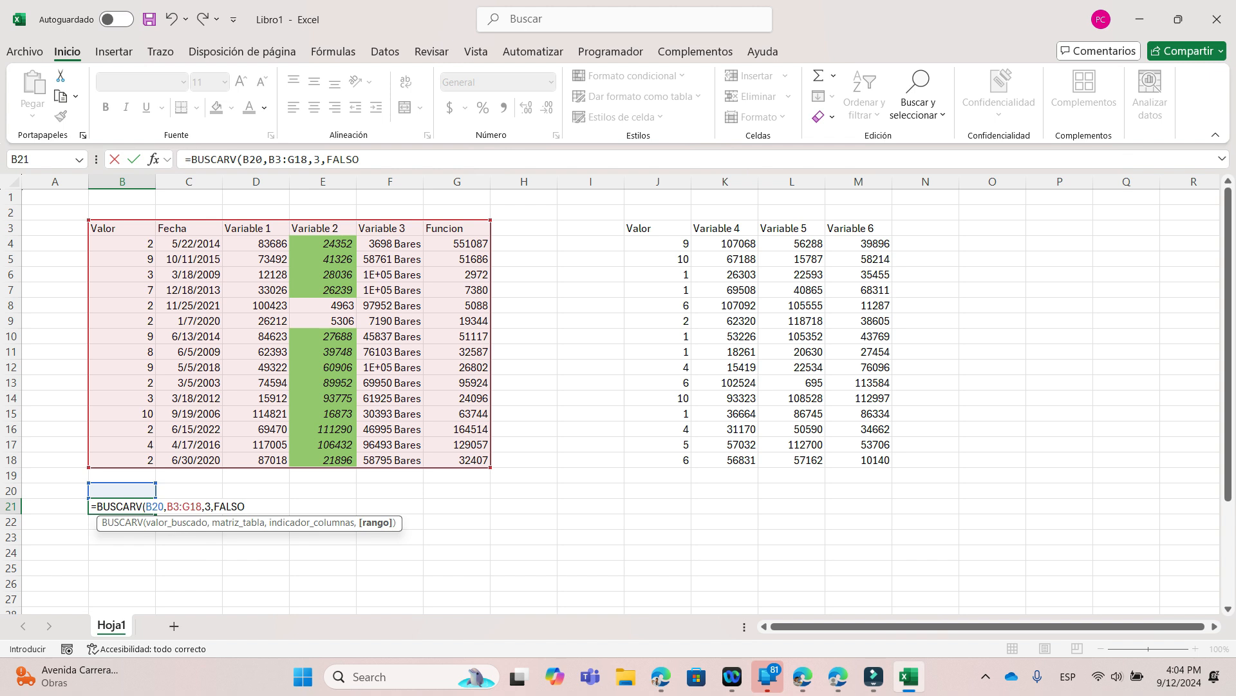
pyautogui.write(')')
pyautogui.press('Return')
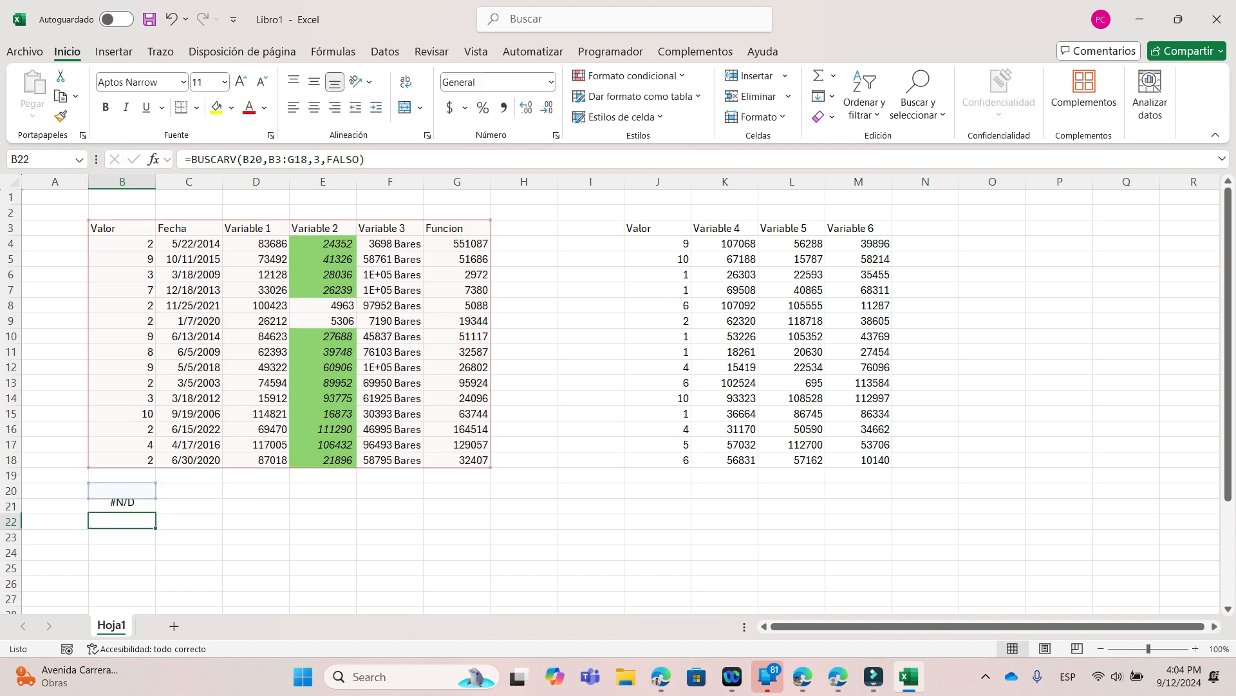
# Step: Enter 2 as the lookup value in cell B20 and check it against the Valor entries B4:B18
pyautogui.click(122, 491)
pyautogui.write('2')
pyautogui.press('Return')
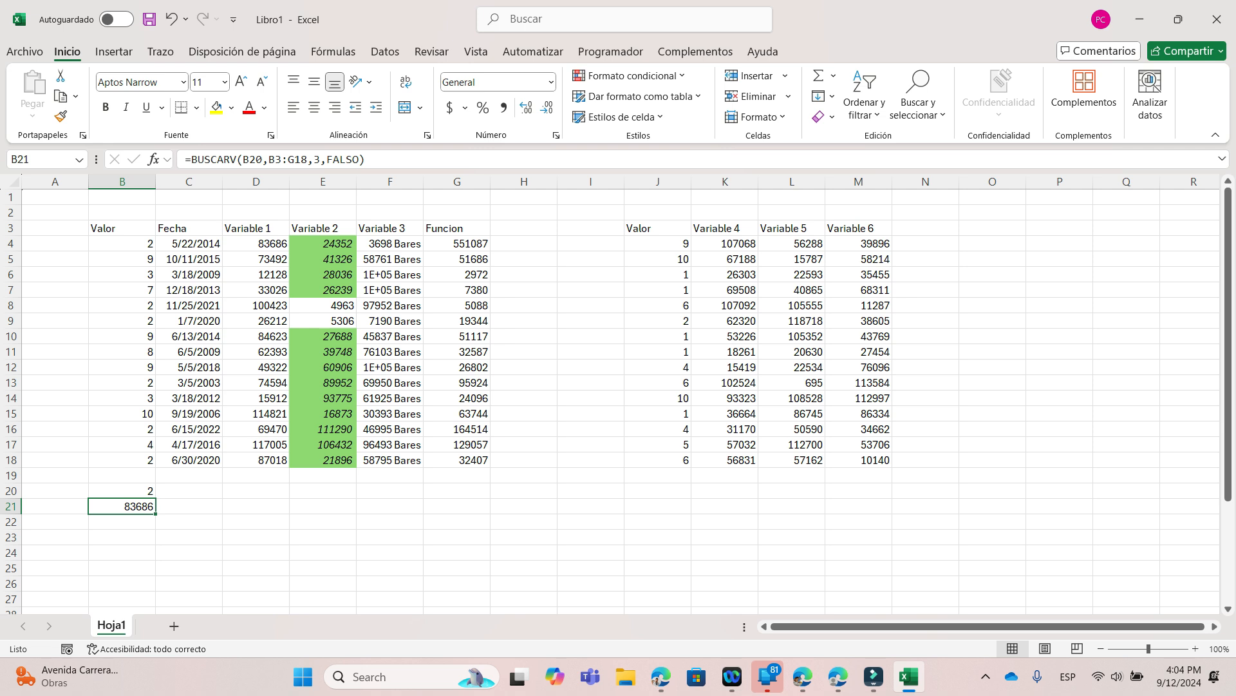
pyautogui.moveTo(122, 243); pyautogui.dragTo(122, 460)
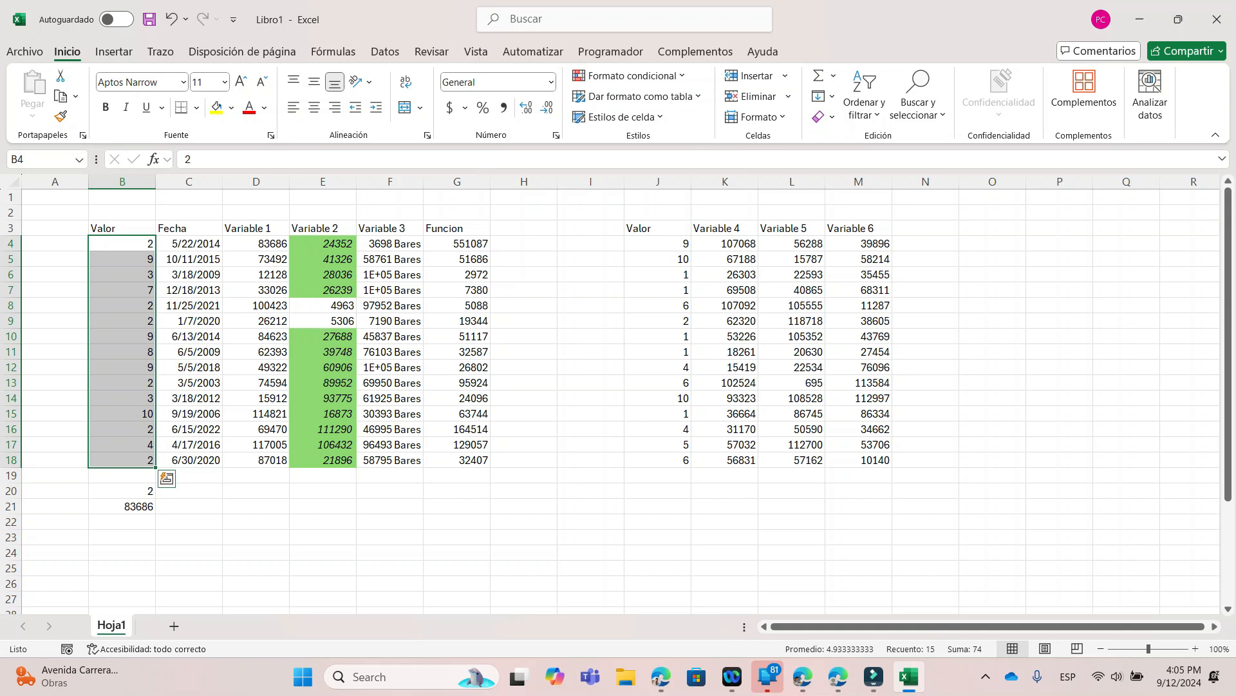
# Step: Enter the conditional formula =SI(D4>100,"verdadero",0) in cell B23
pyautogui.click(122, 537)
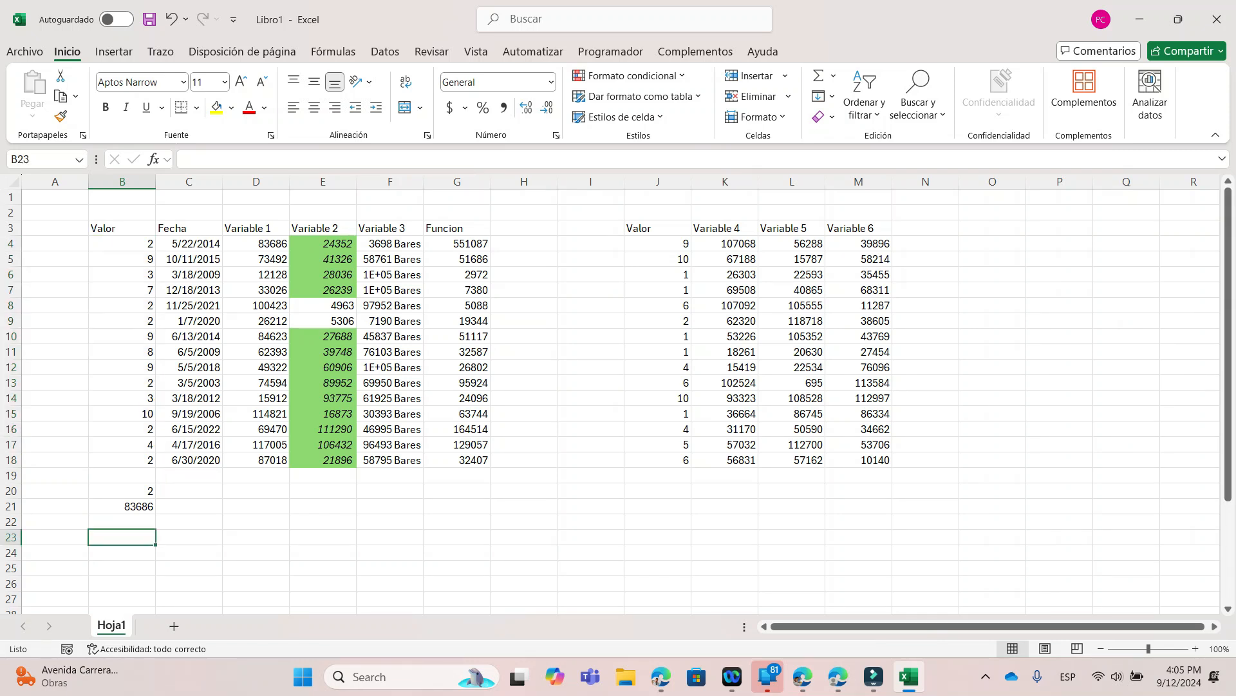
pyautogui.write('=')
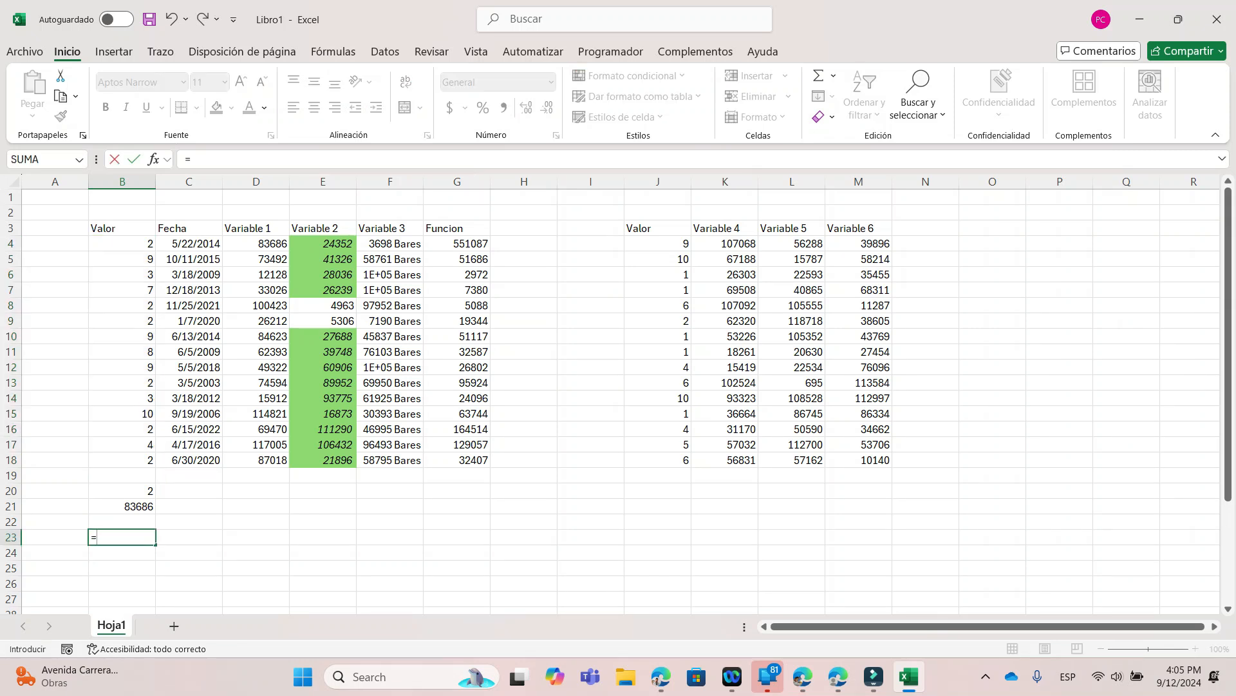
pyautogui.write('si')
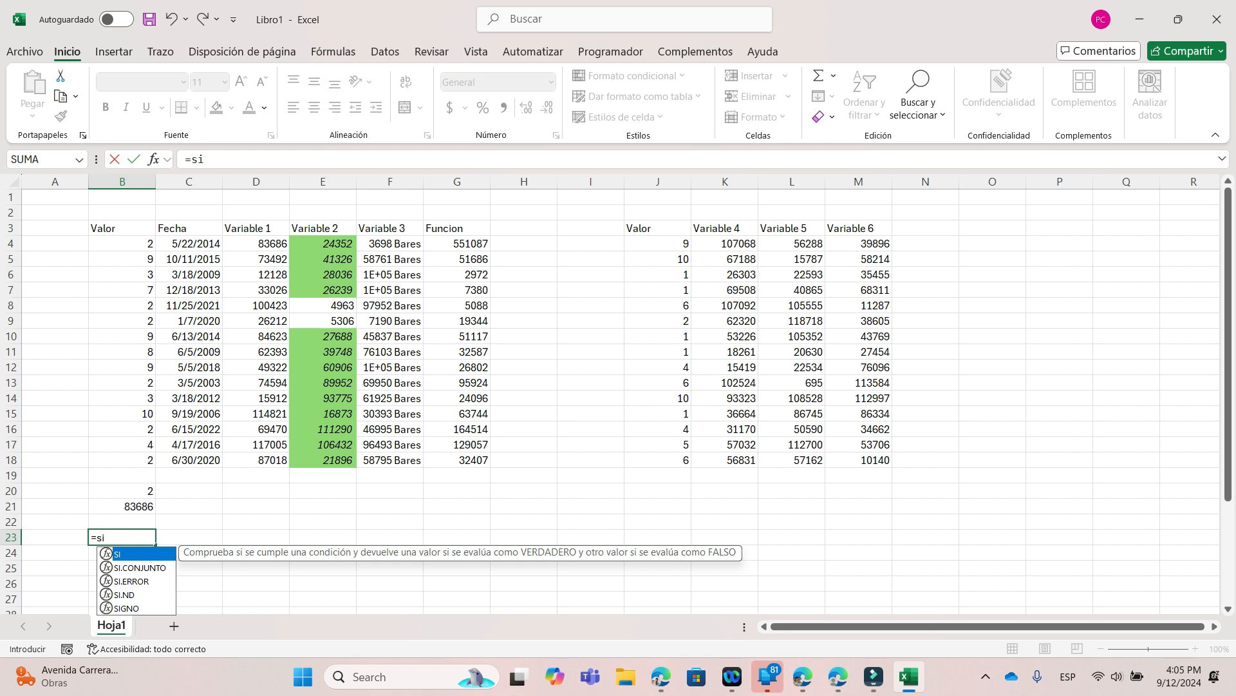
pyautogui.doubleClick(143, 554)
pyautogui.click(256, 245)
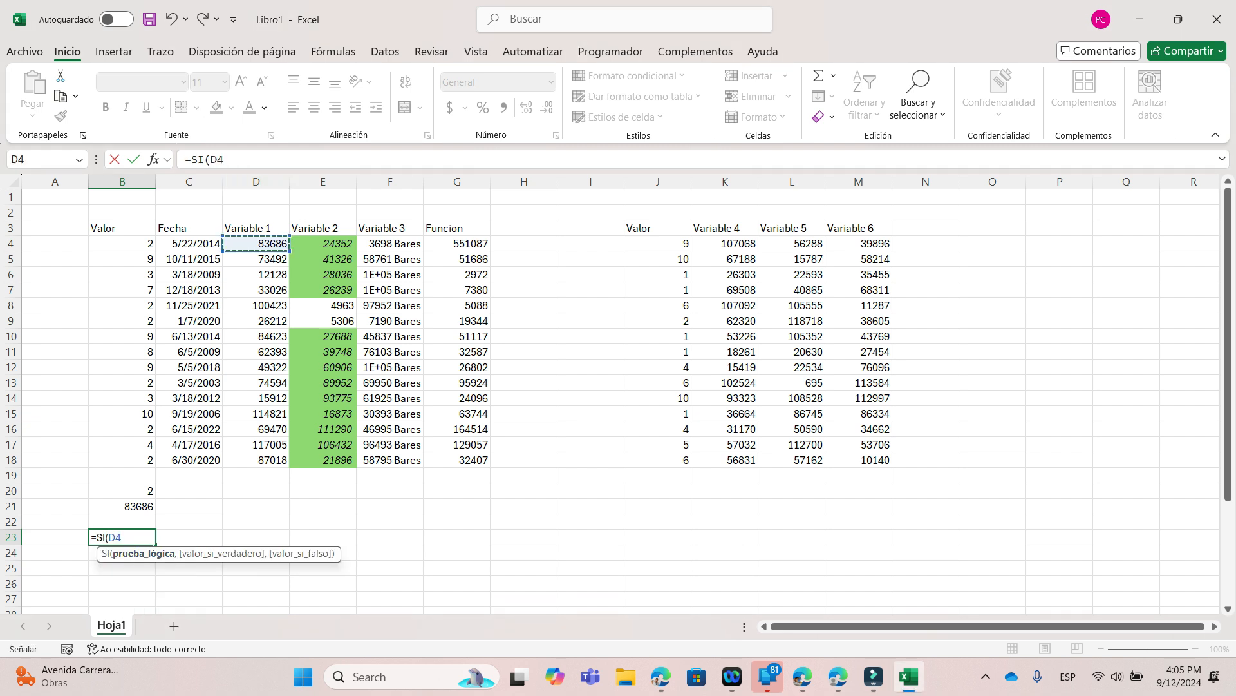
pyautogui.write('>100,')
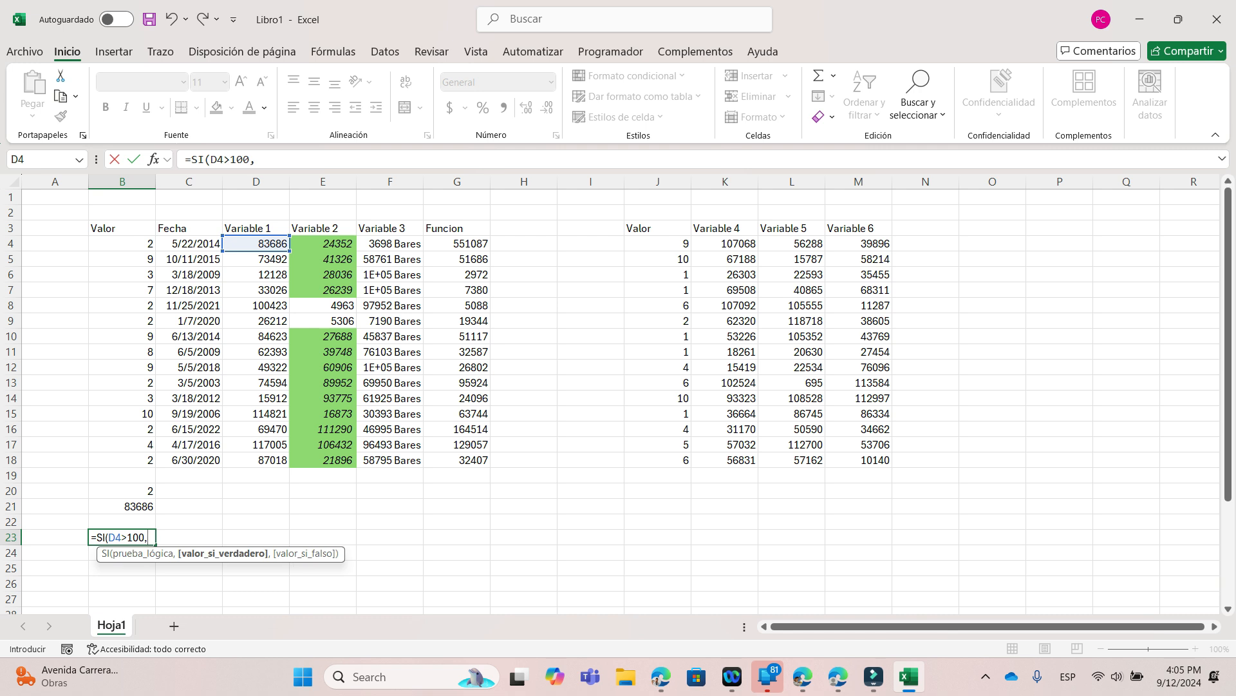
pyautogui.write('"verdadero')
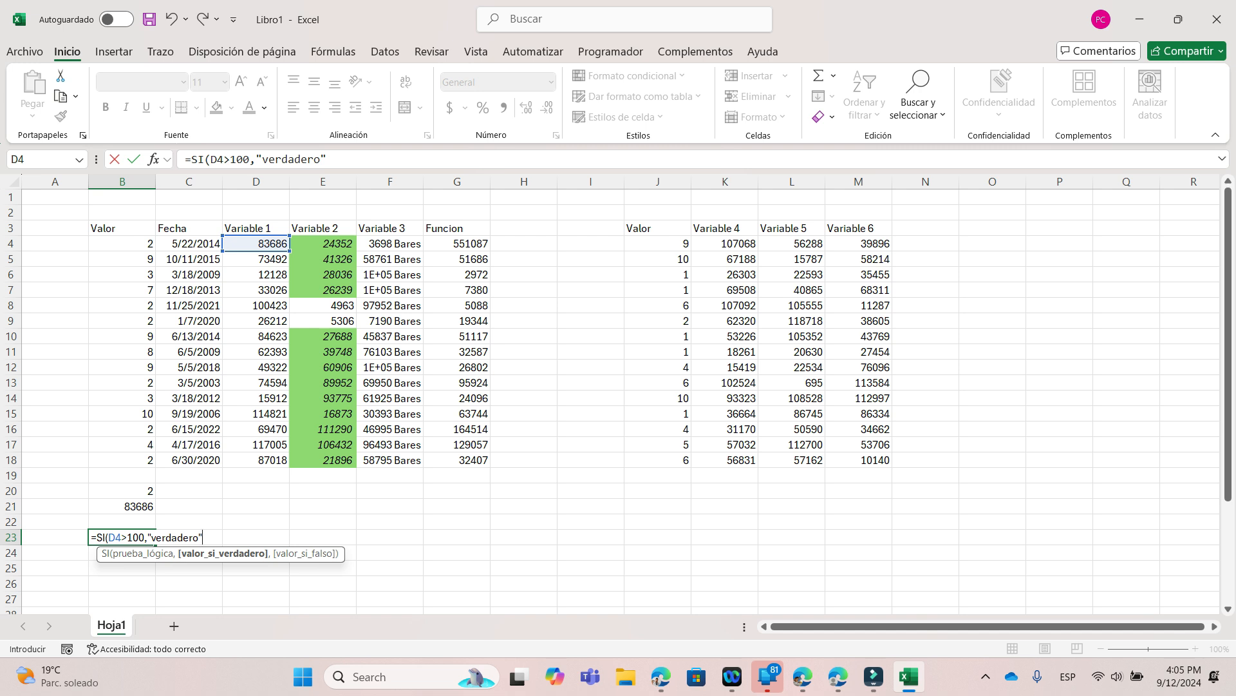
pyautogui.write('",')
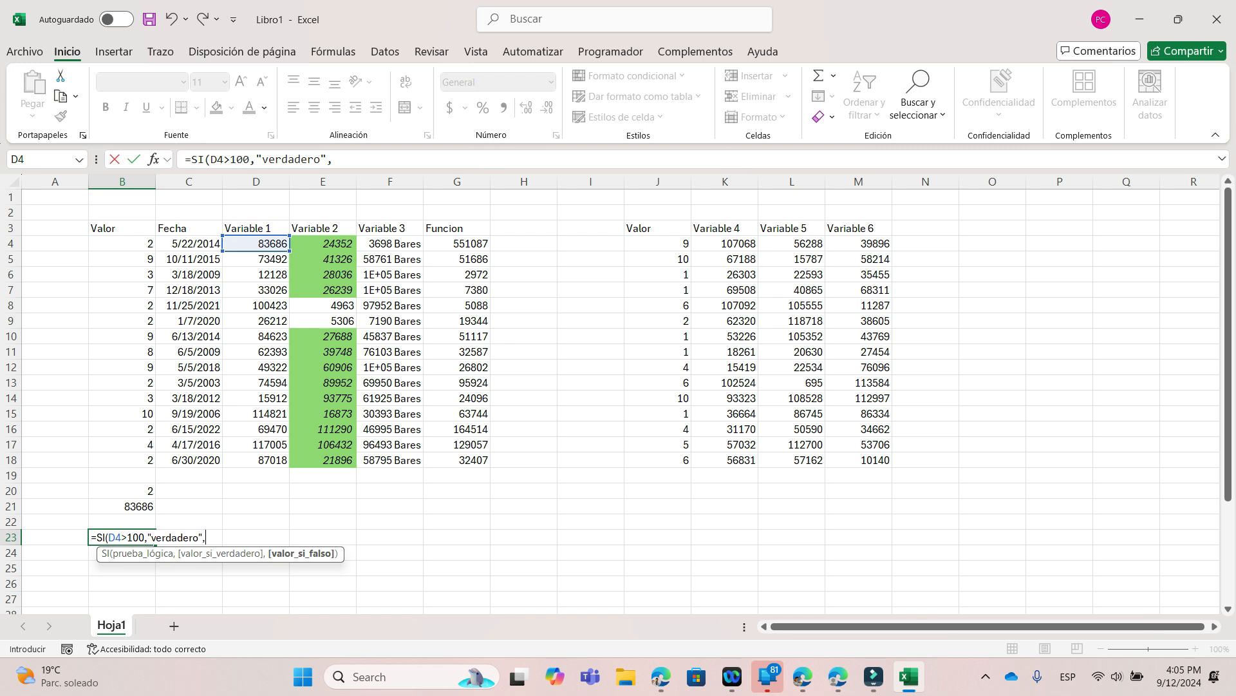
pyautogui.write('0)')
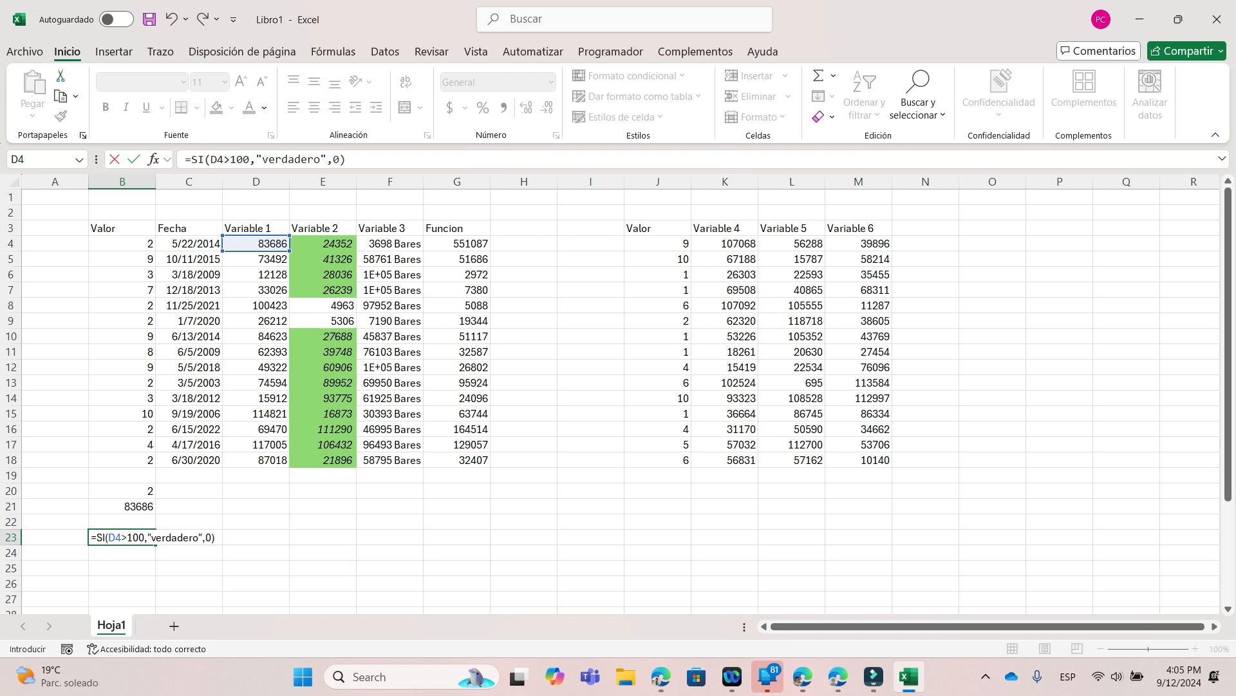
pyautogui.press('Return')
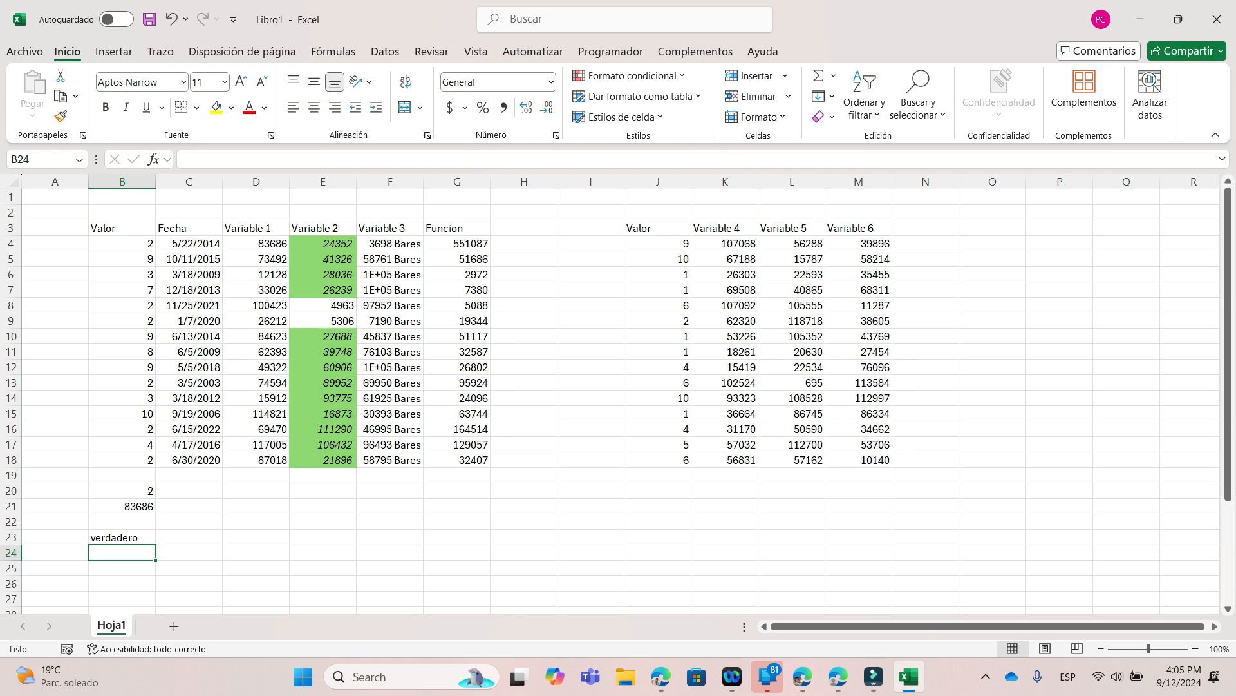
# Step: Try the value 1 in D4 to test the SI condition, and undo the change
pyautogui.click(256, 244)
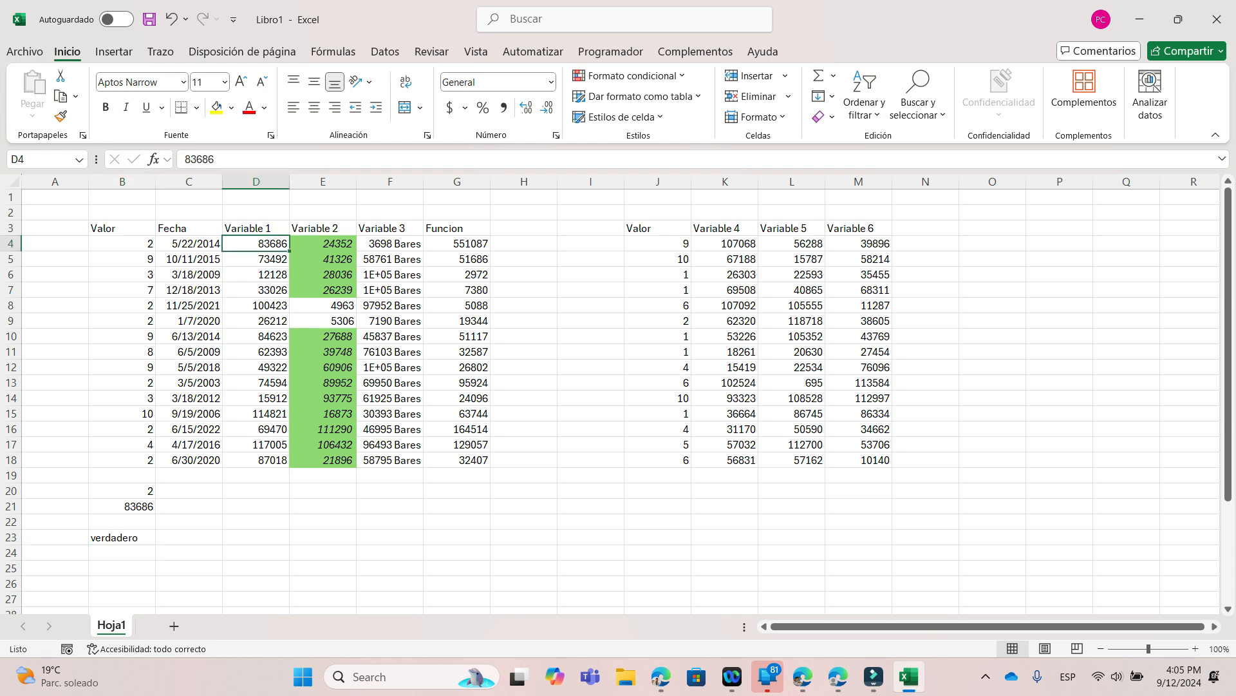
pyautogui.write('1')
pyautogui.press('Return')
pyautogui.hotkey('ctrl', 'z')
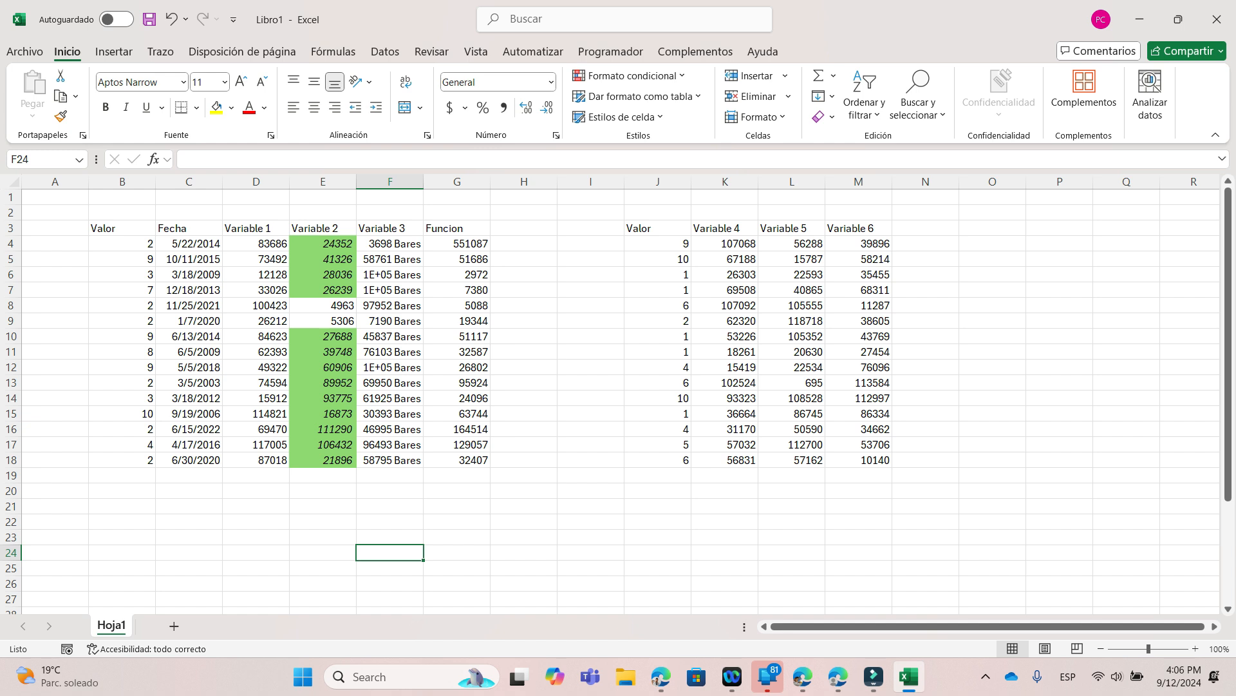
# Step: Trace the precedents of the Funcion formula in G4, and remove the arrows
pyautogui.click(333, 51)
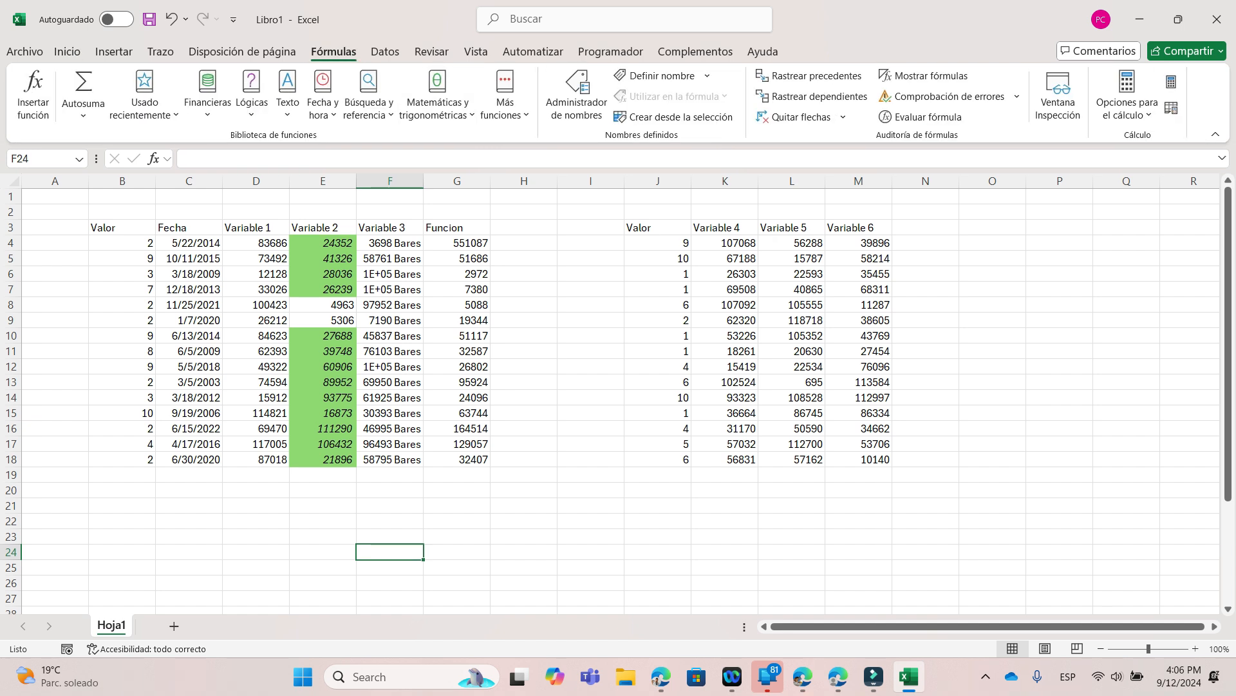
pyautogui.click(458, 243)
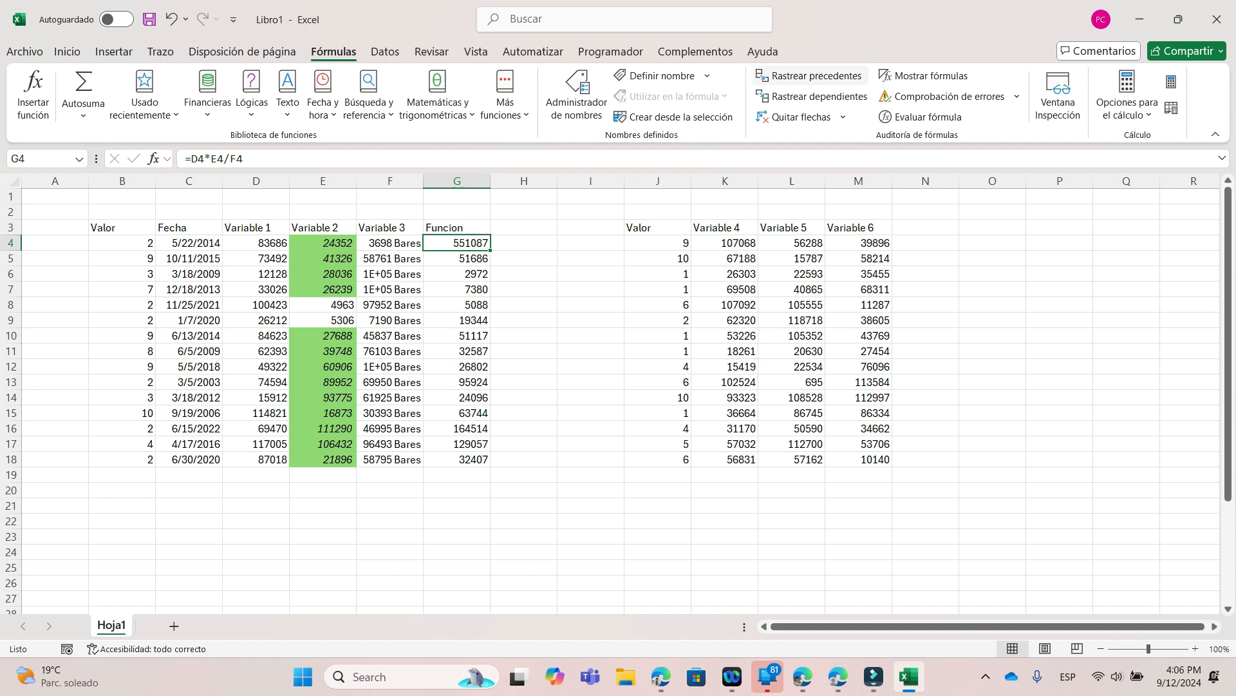
pyautogui.click(810, 75)
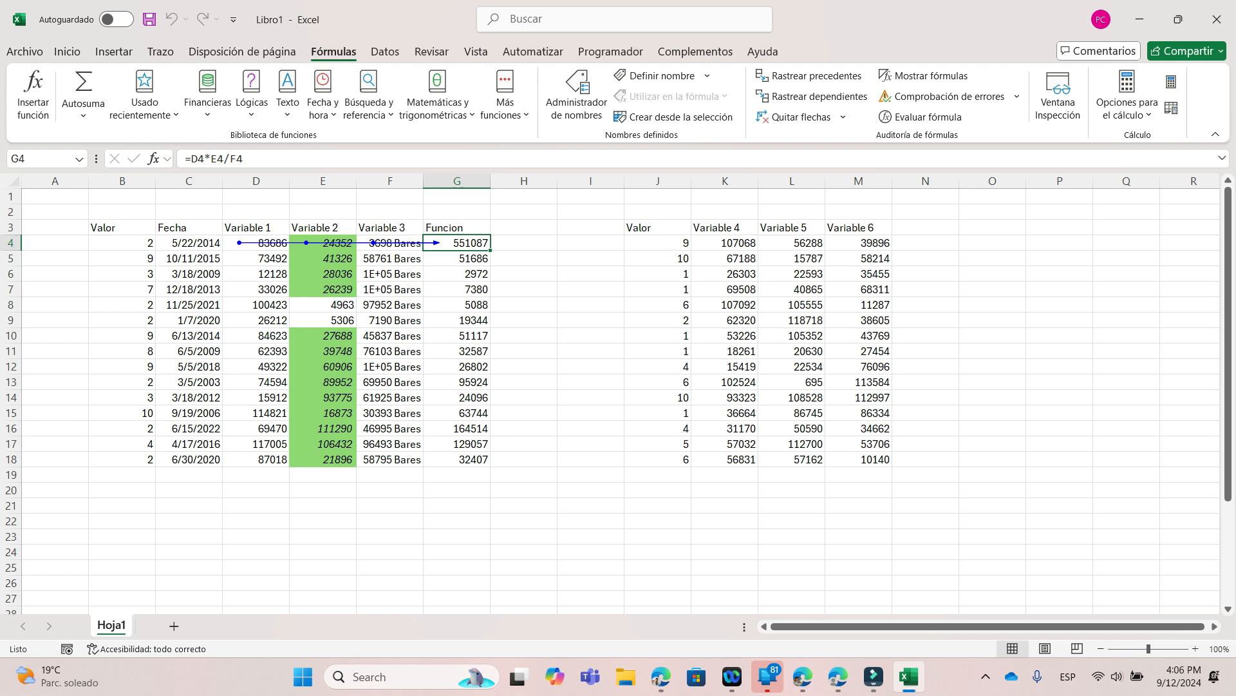
pyautogui.click(794, 116)
# Step: Trace the dependents of the Variable 1 value in D4, and remove the arrows
pyautogui.click(256, 242)
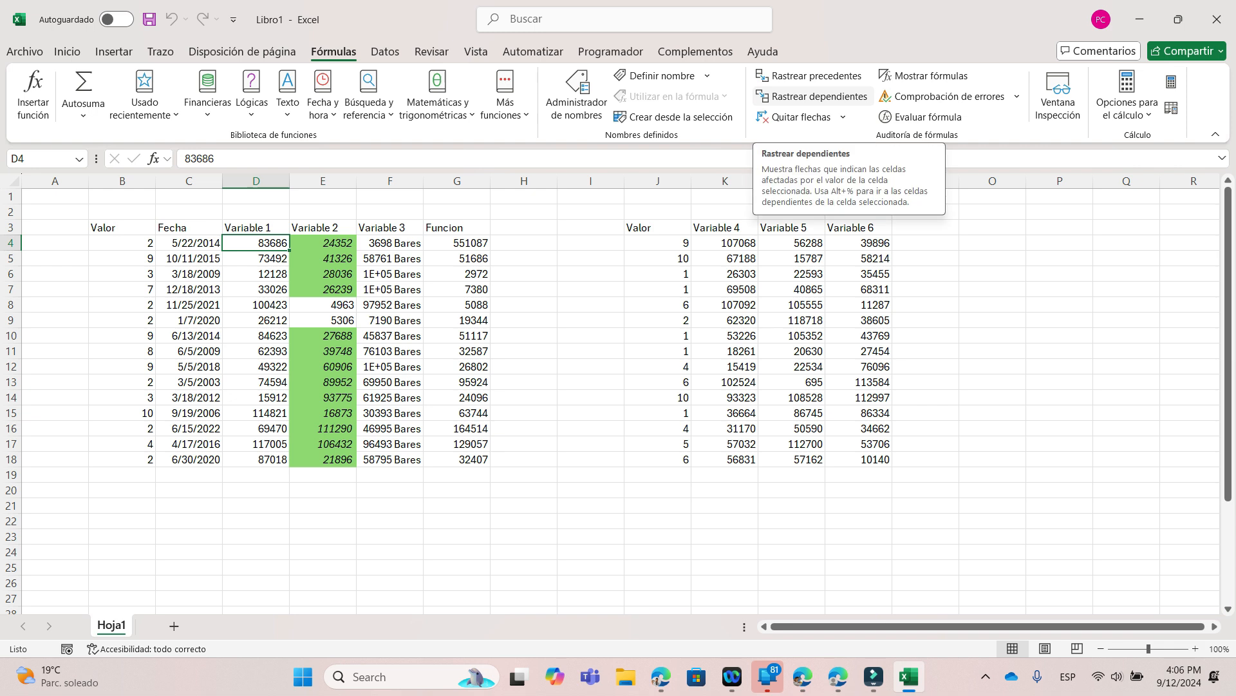
pyautogui.click(813, 97)
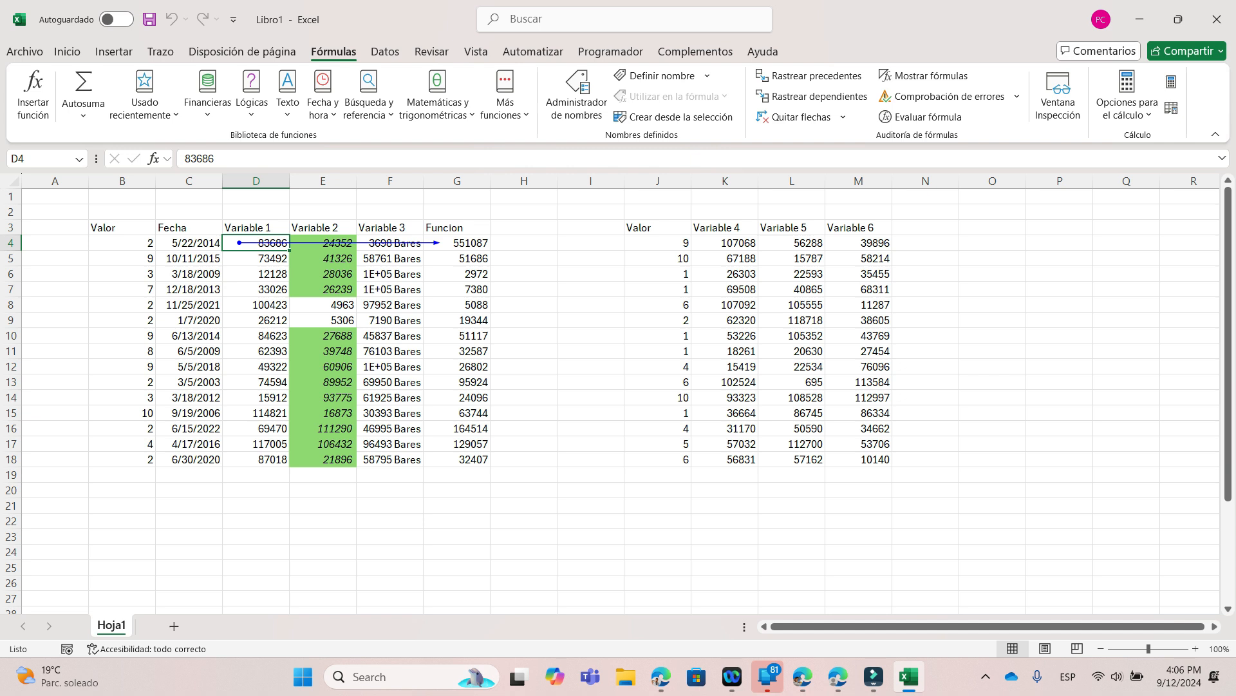
pyautogui.click(795, 116)
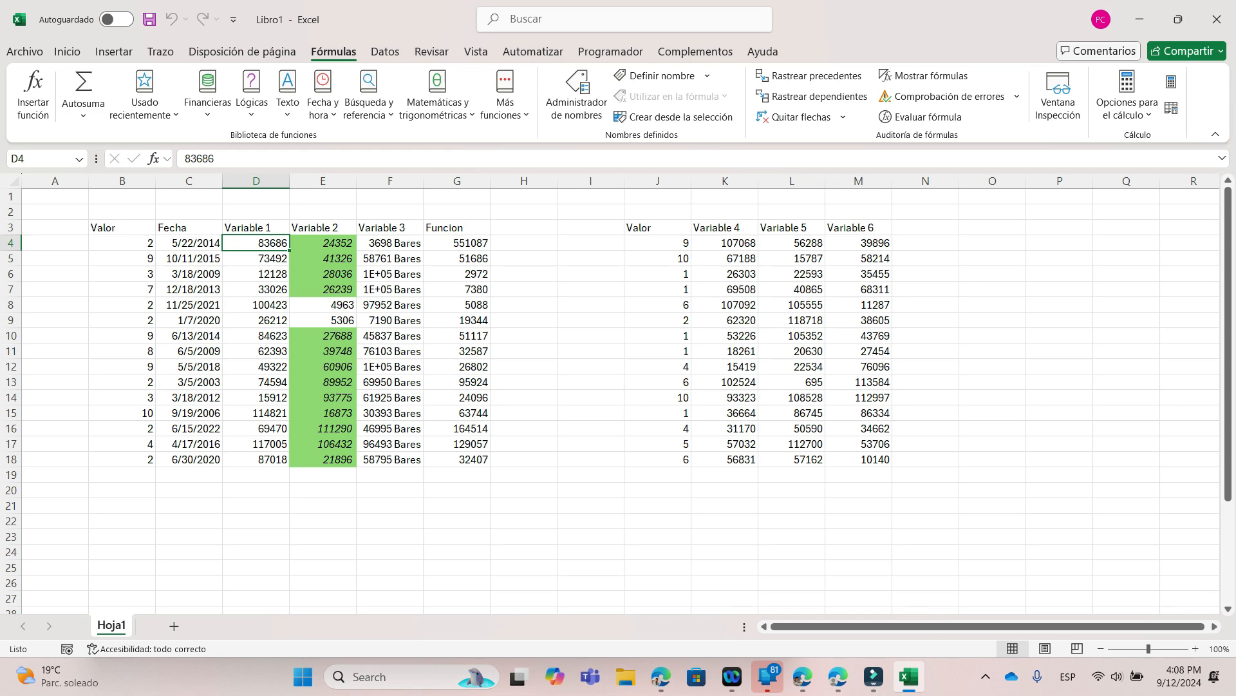
# Step: Review the external data import sources, including files, databases, Power Platform and other sources, then open the web import dialog and cancel it
pyautogui.click(385, 51)
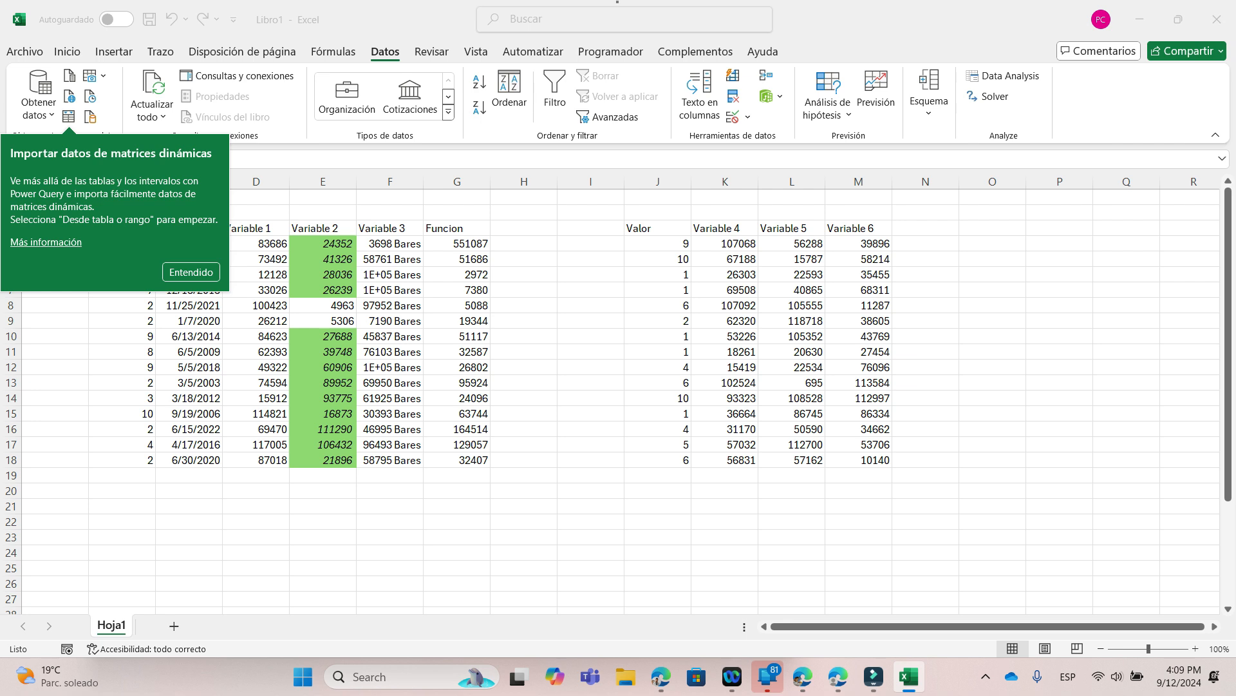
pyautogui.click(191, 272)
pyautogui.click(256, 506)
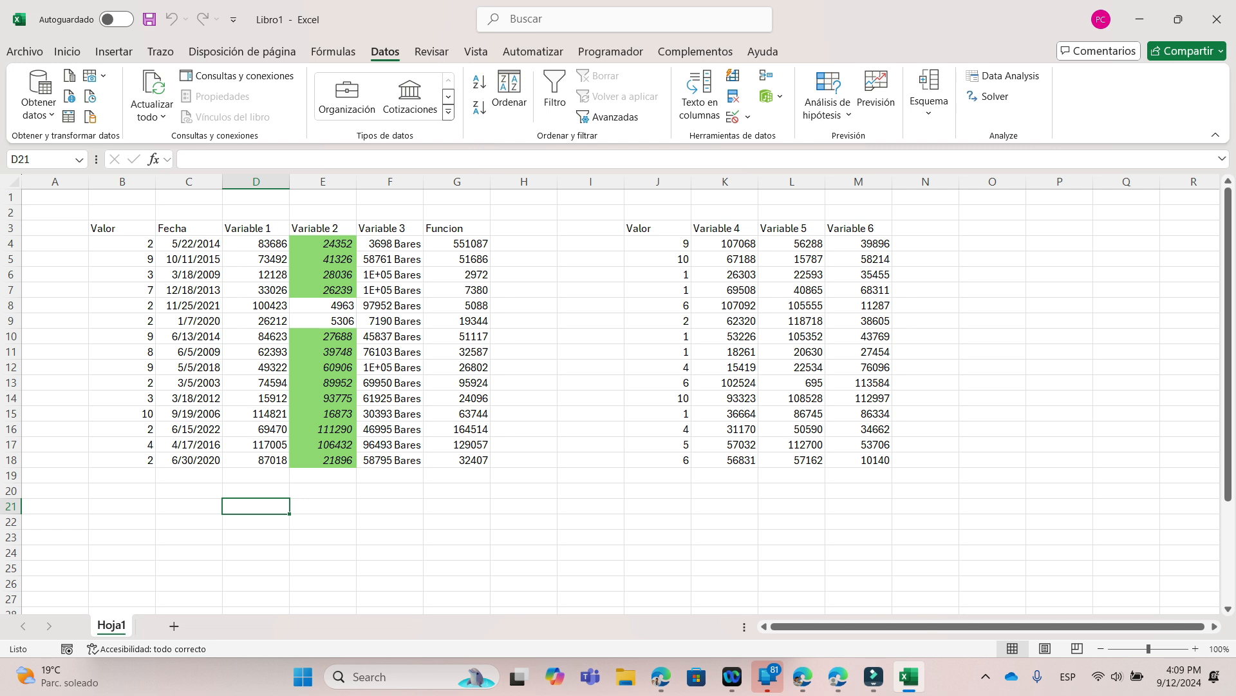
pyautogui.click(189, 490)
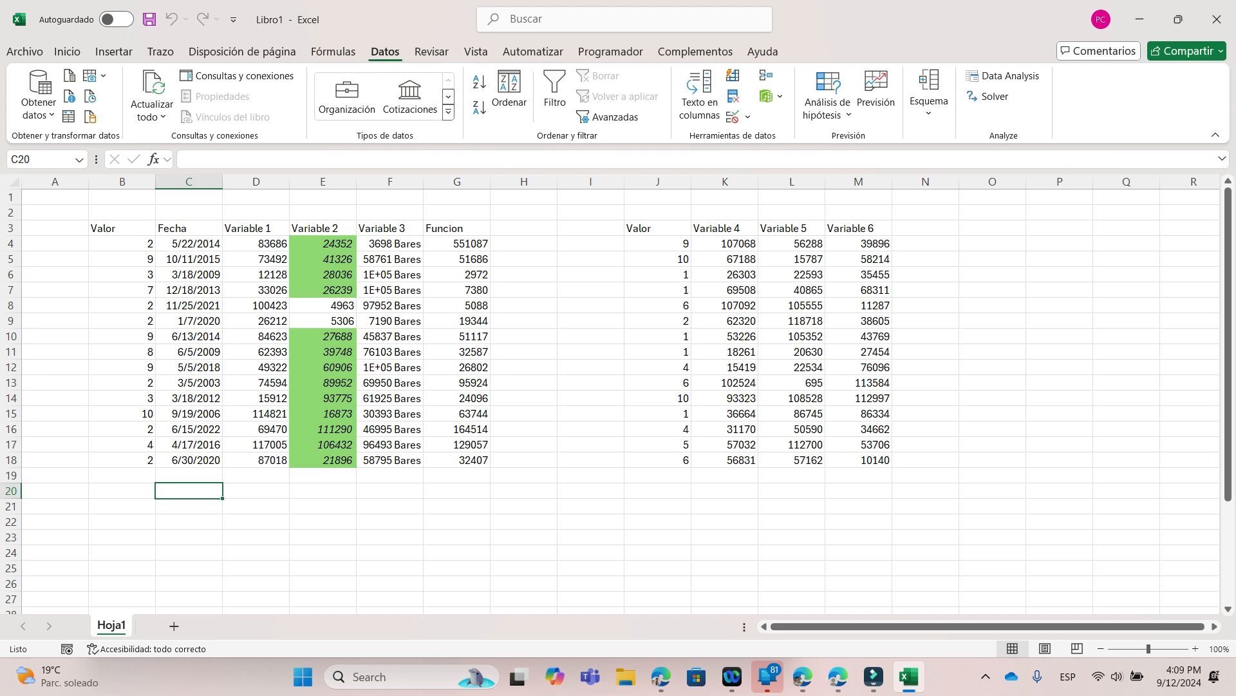
pyautogui.click(39, 93)
pyautogui.moveTo(123, 140)
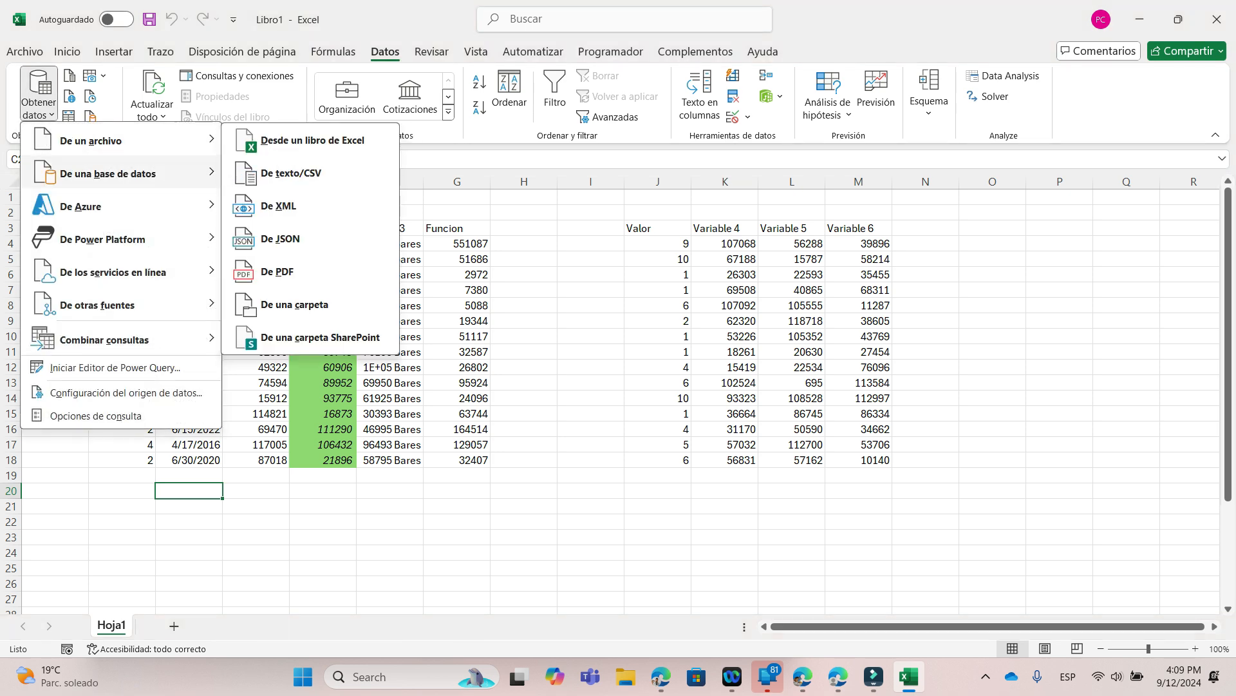
pyautogui.moveTo(122, 174)
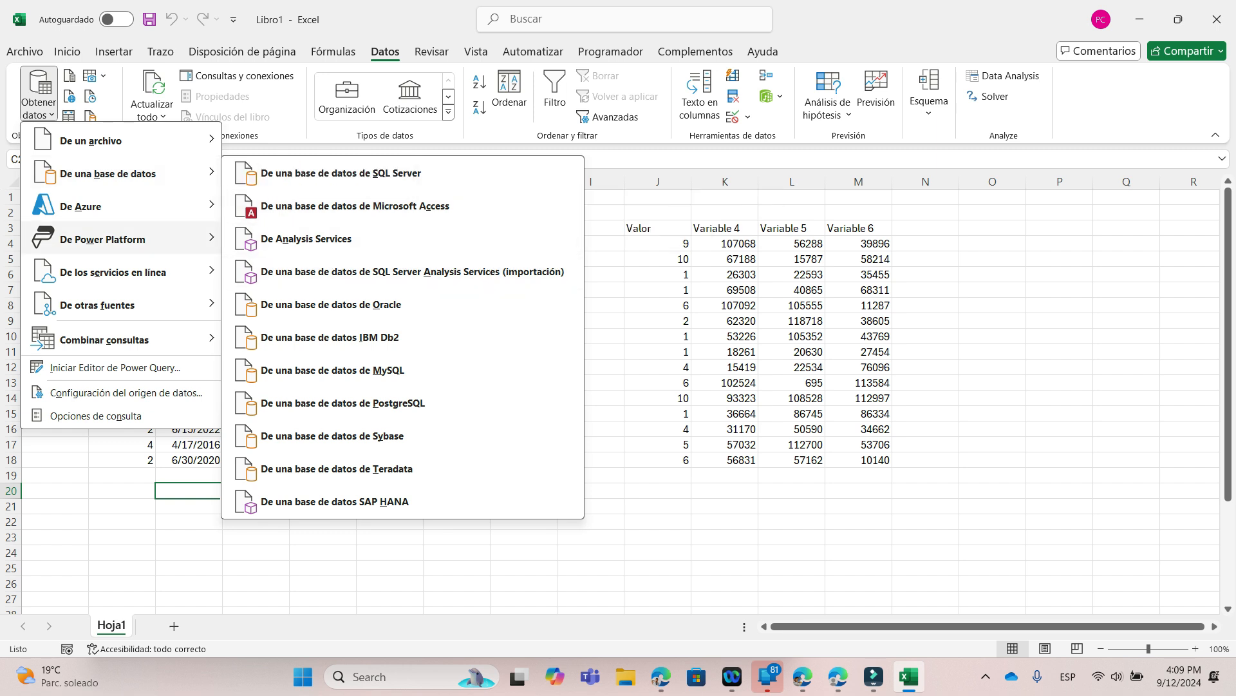
pyautogui.moveTo(122, 206)
pyautogui.moveTo(103, 239)
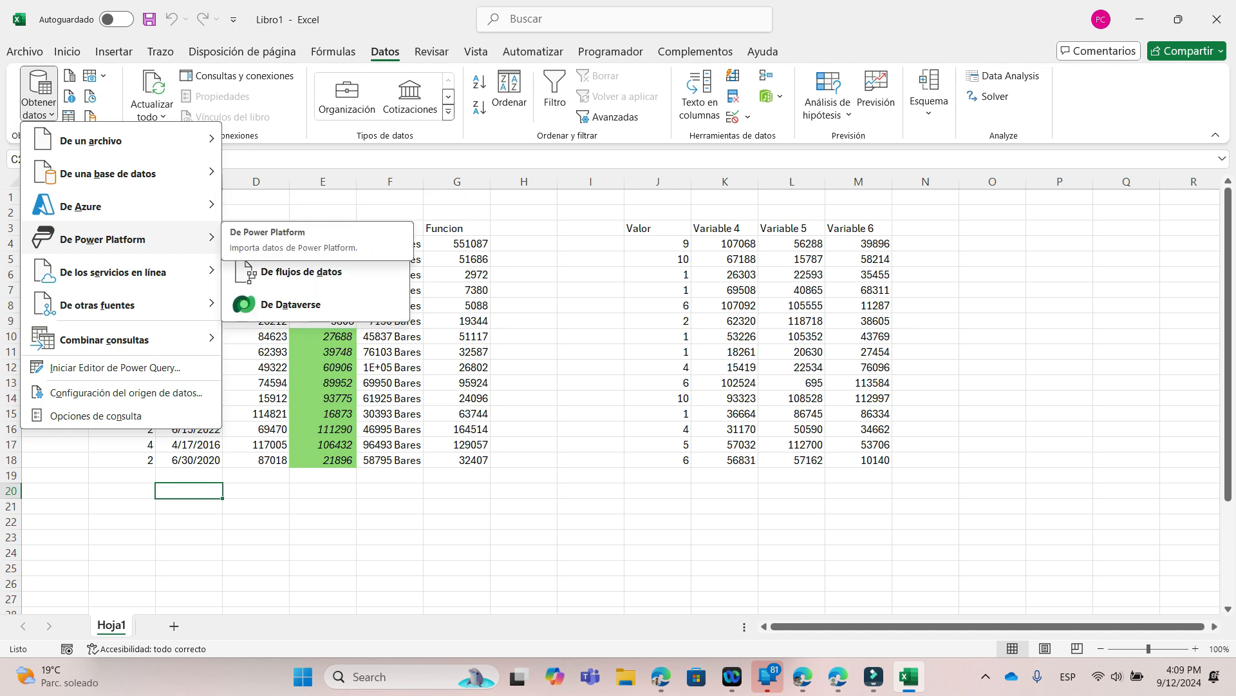
pyautogui.moveTo(103, 305)
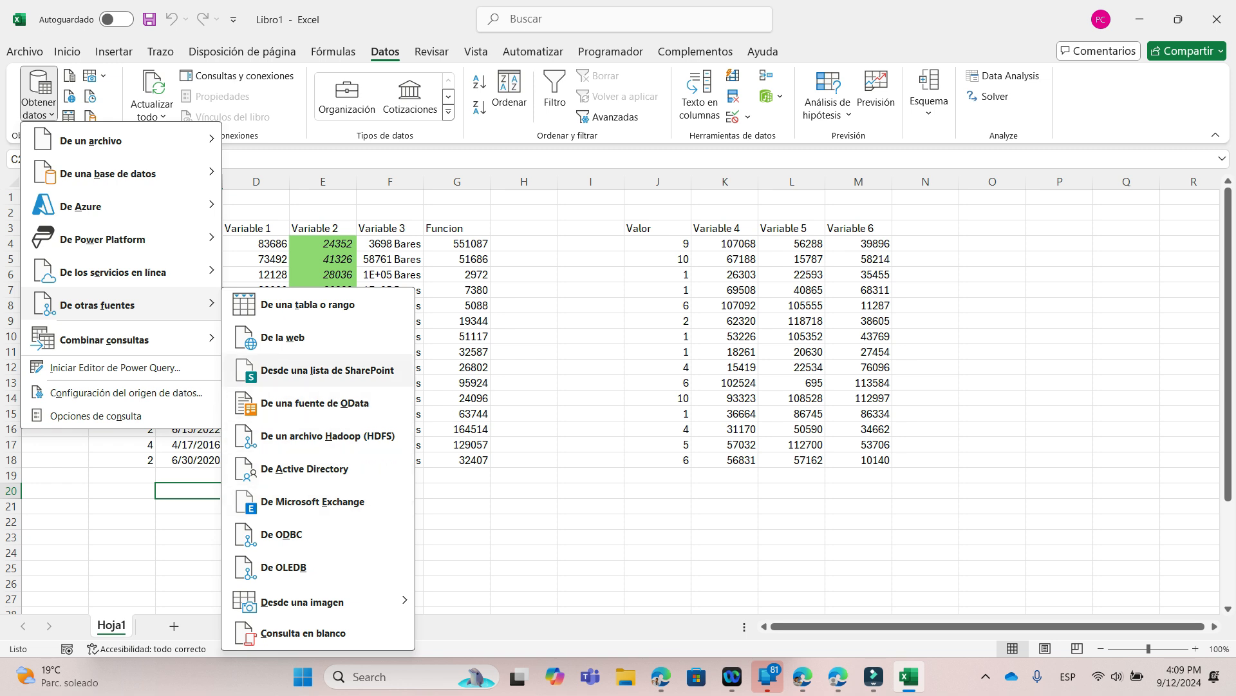
pyautogui.click(283, 337)
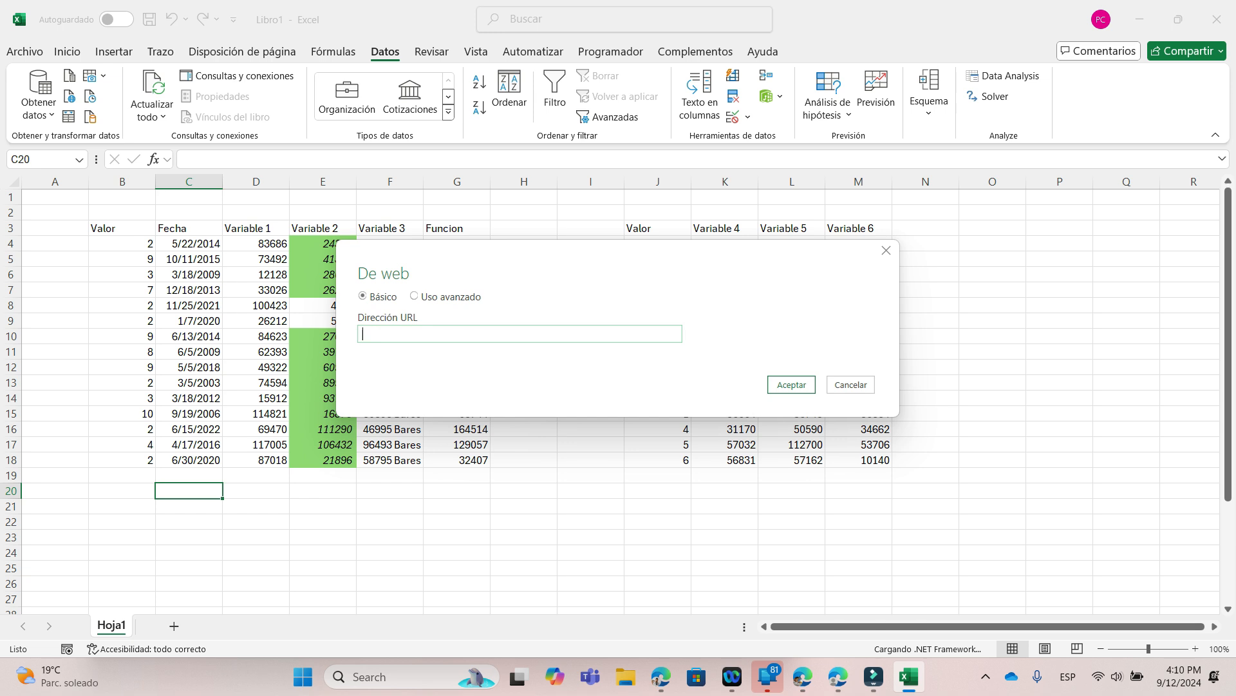
pyautogui.click(850, 385)
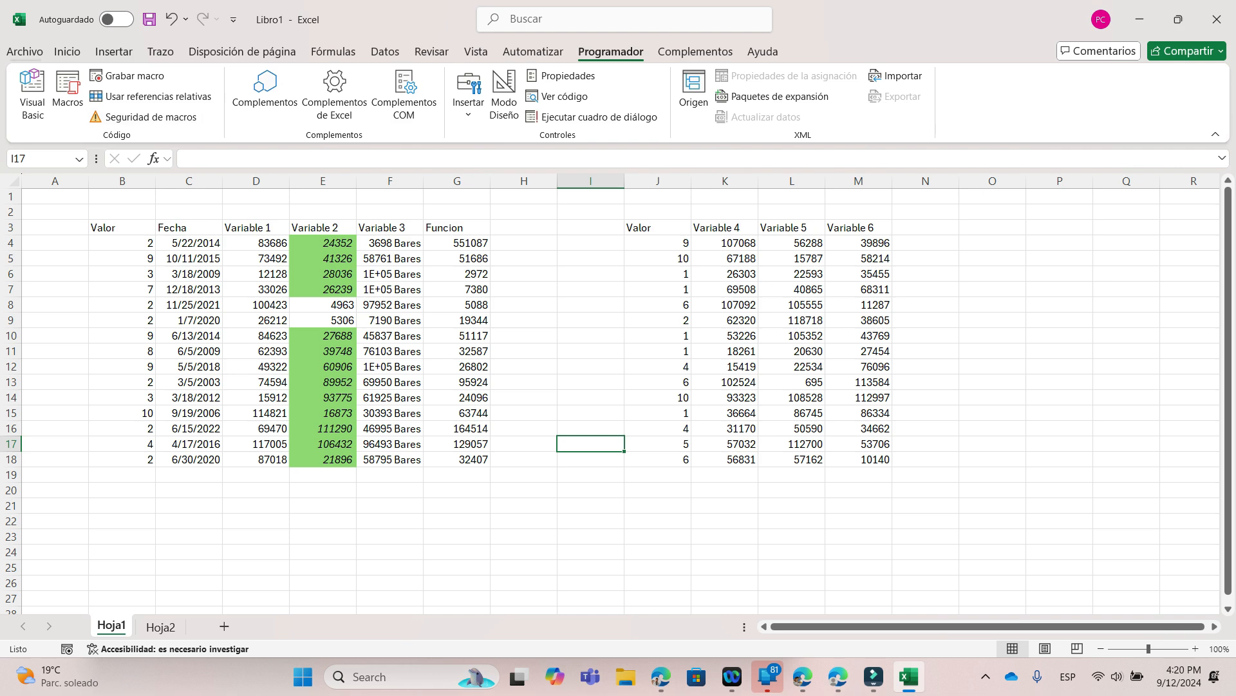
# Step: Review the ribbon customization options with the Programador entry enabled, and accept them
pyautogui.click(24, 51)
pyautogui.click(56, 628)
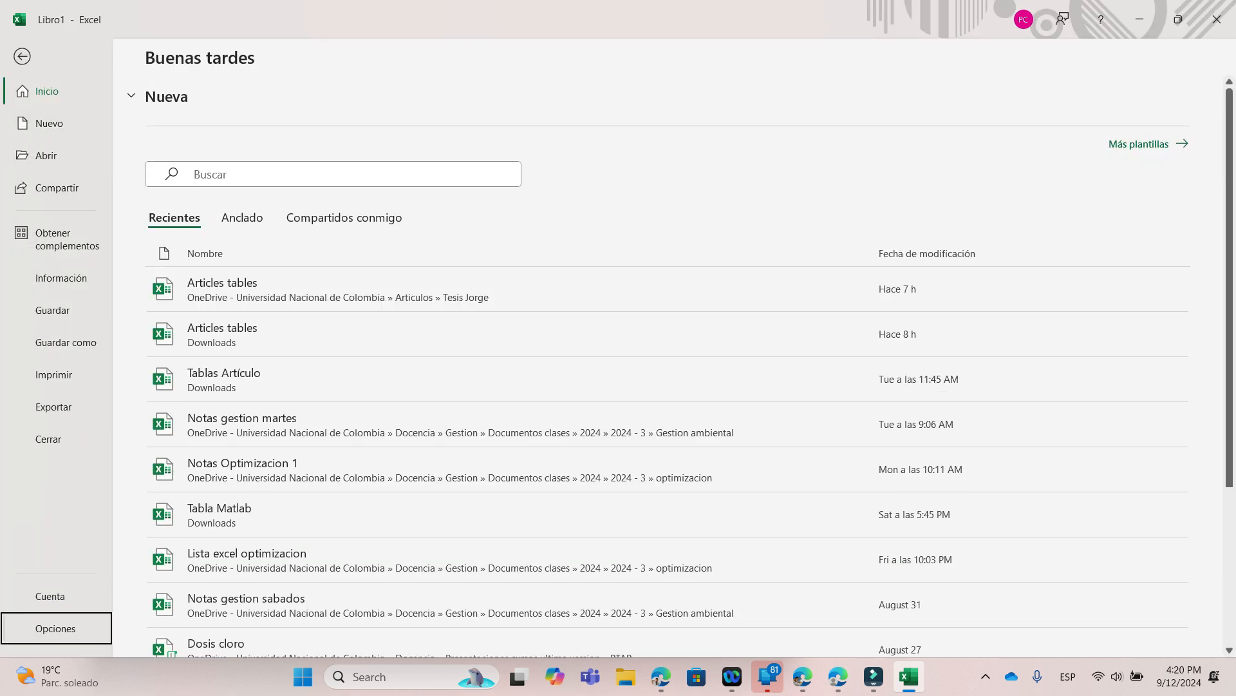
pyautogui.click(386, 279)
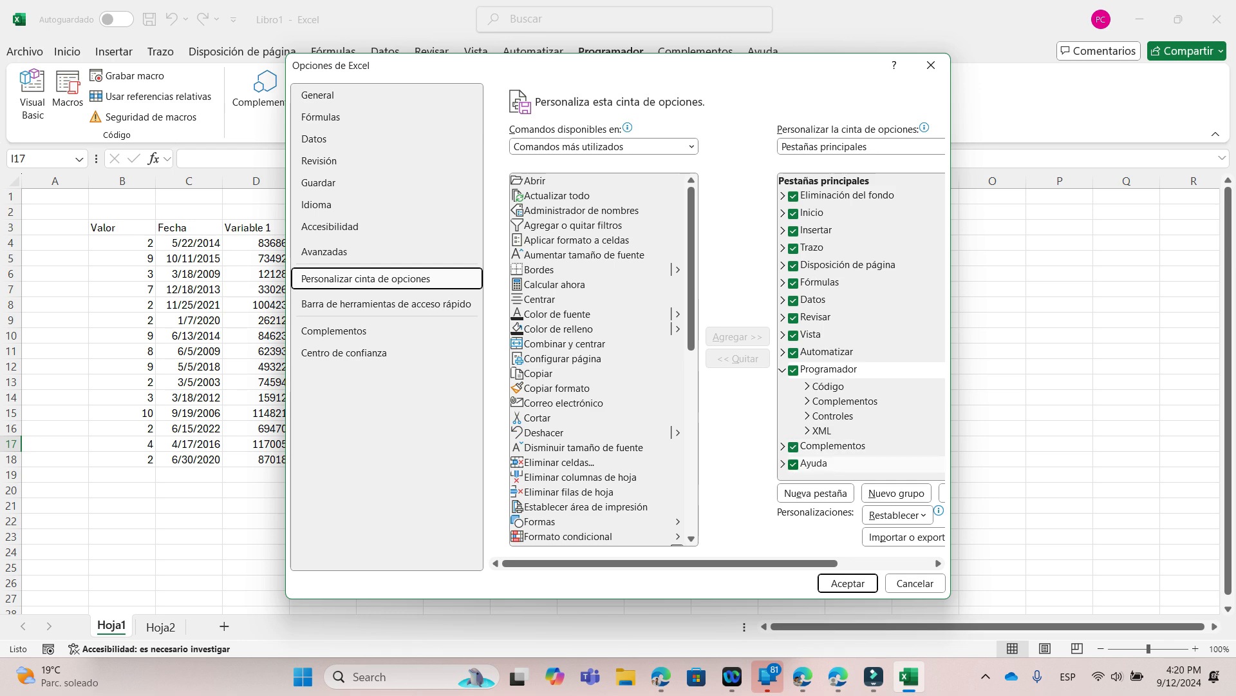
pyautogui.click(848, 583)
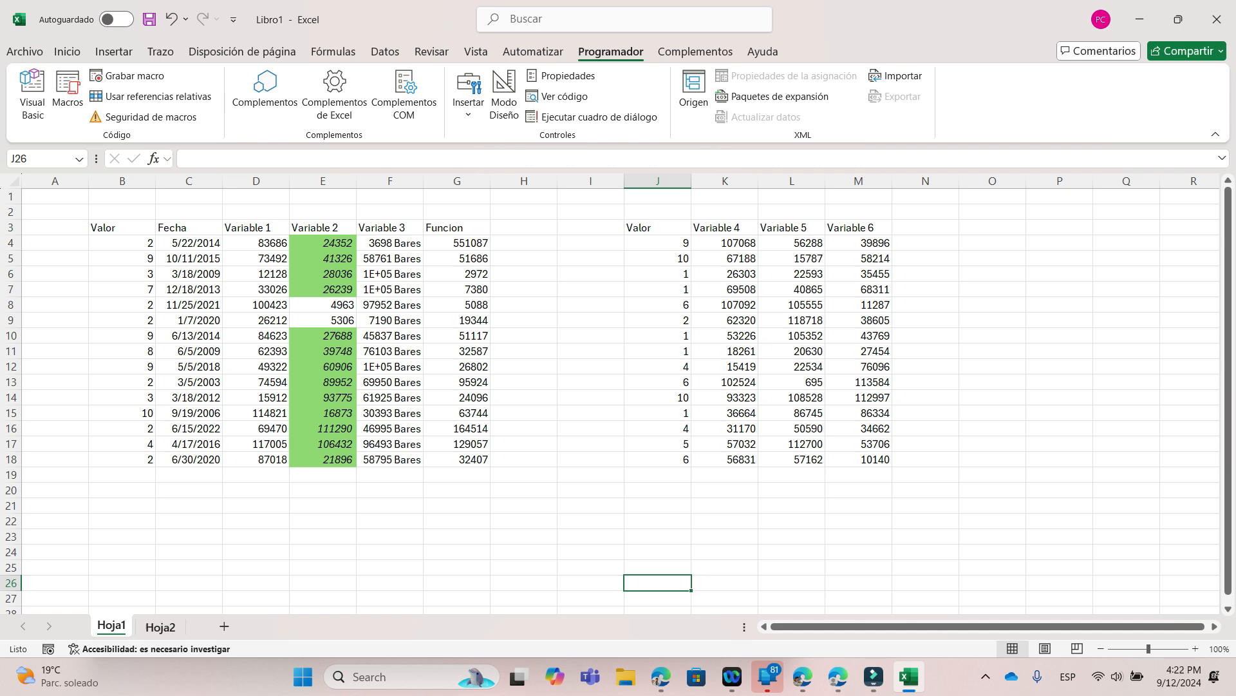
# Step: Try copying B4:G4 from Hoja1 into Hoja2 starting at B3, and undo the paste
pyautogui.moveTo(123, 243); pyautogui.dragTo(483, 244)
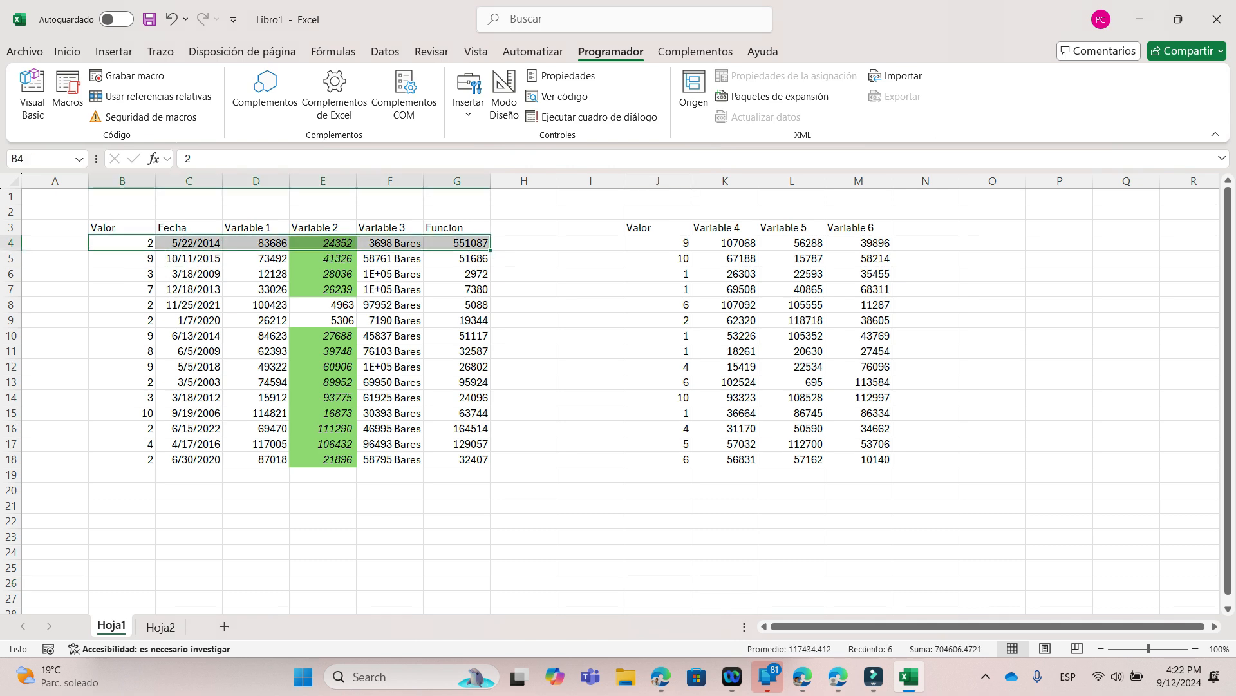
pyautogui.rightClick(440, 243)
pyautogui.click(484, 179)
pyautogui.click(160, 626)
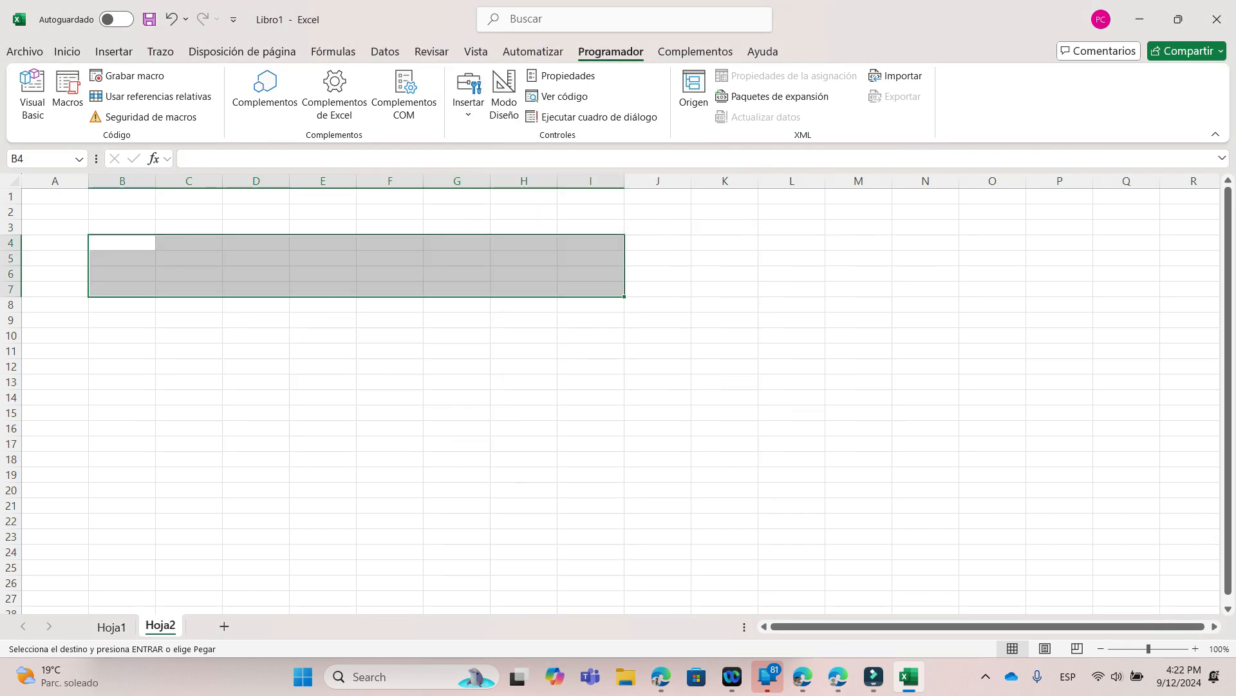
pyautogui.click(123, 258)
pyautogui.click(122, 227)
pyautogui.hotkey('ctrl', 'v')
pyautogui.click(123, 289)
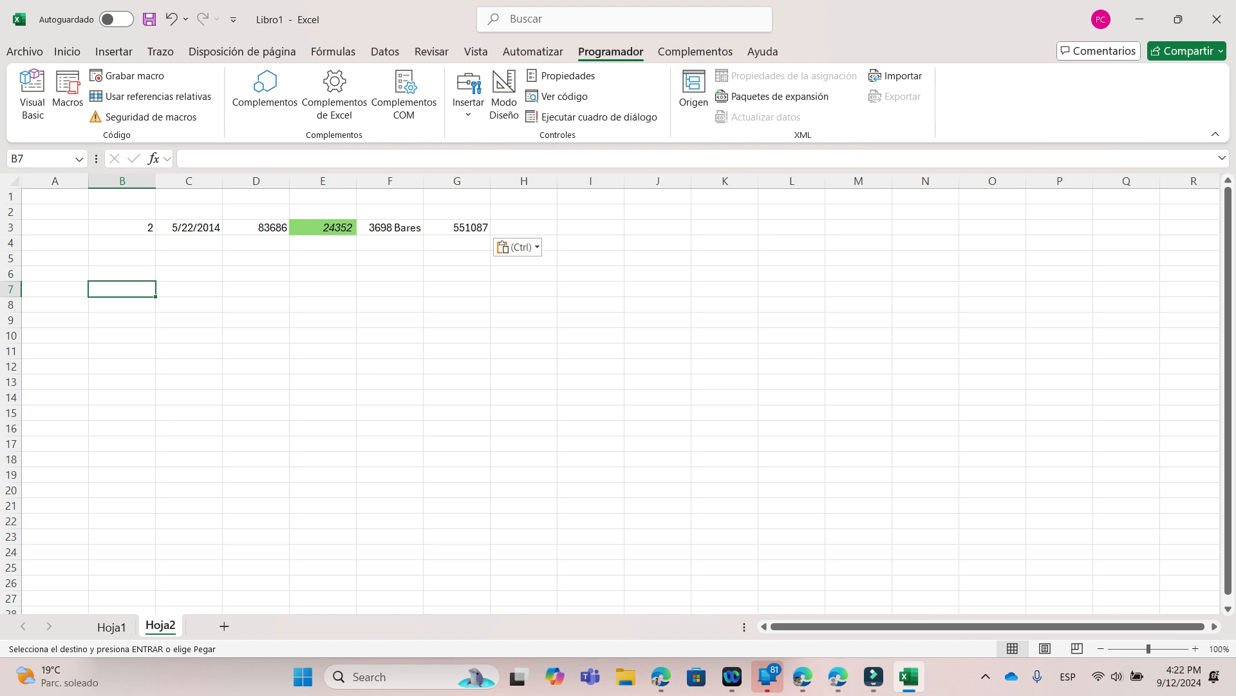
pyautogui.hotkey('ctrl', 'z')
pyautogui.hotkey('ctrl', 'pageup')
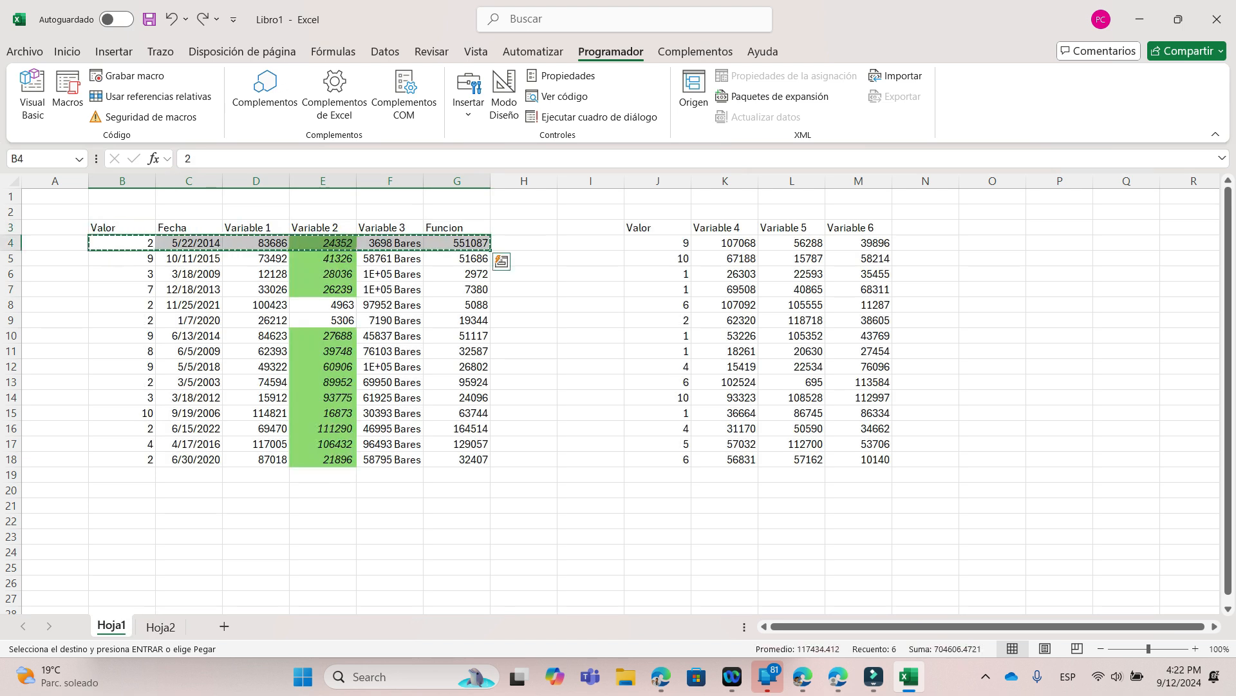
pyautogui.press('Escape')
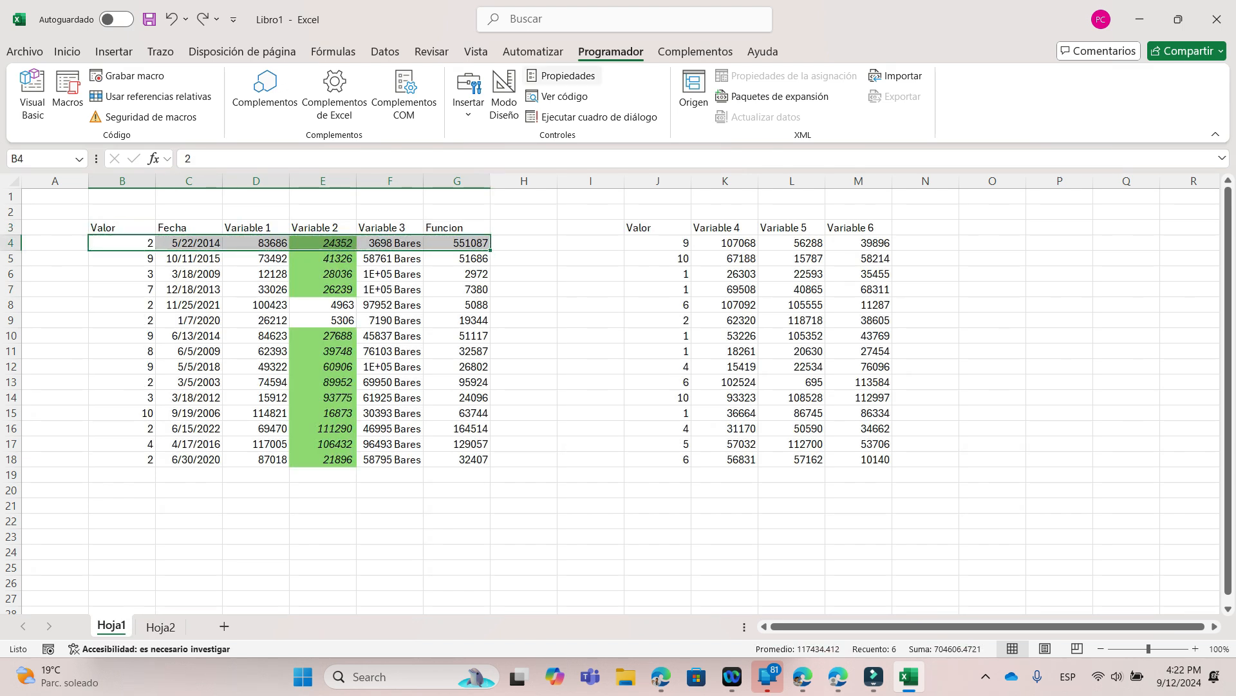
# Step: Start recording a macro in this workbook and copy B4:G4 from Hoja1 into Hoja2 starting at B3
pyautogui.click(127, 75)
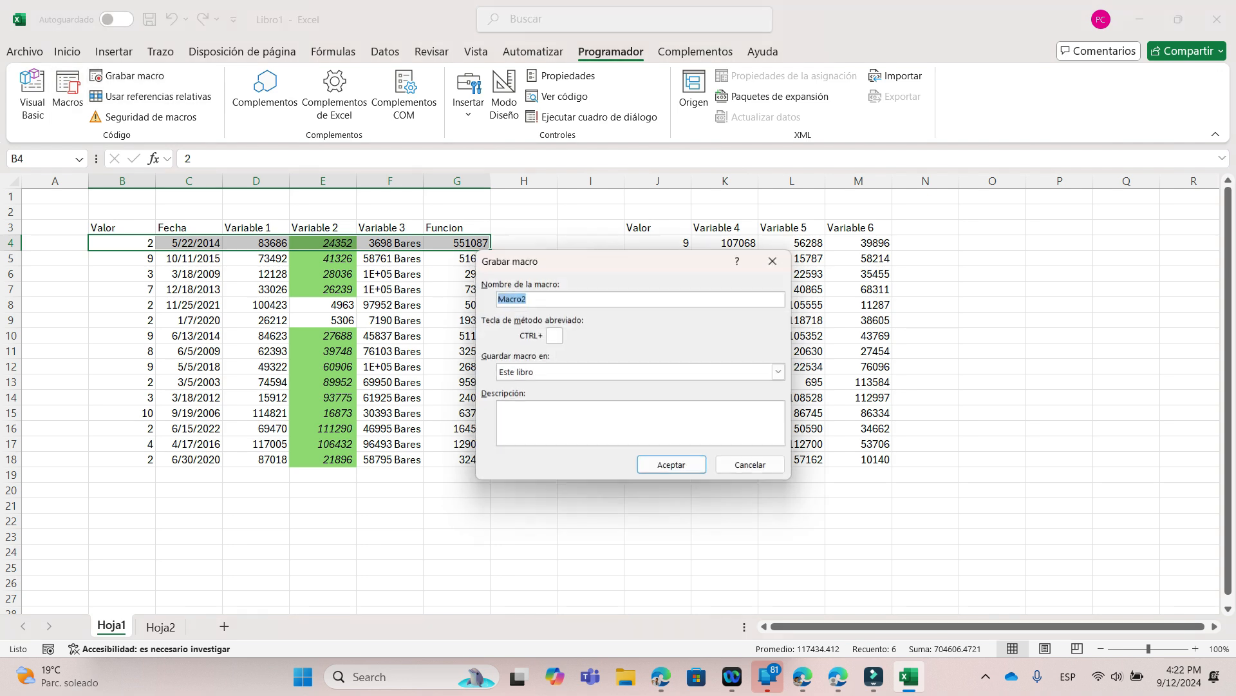
pyautogui.moveTo(122, 243); pyautogui.dragTo(458, 243)
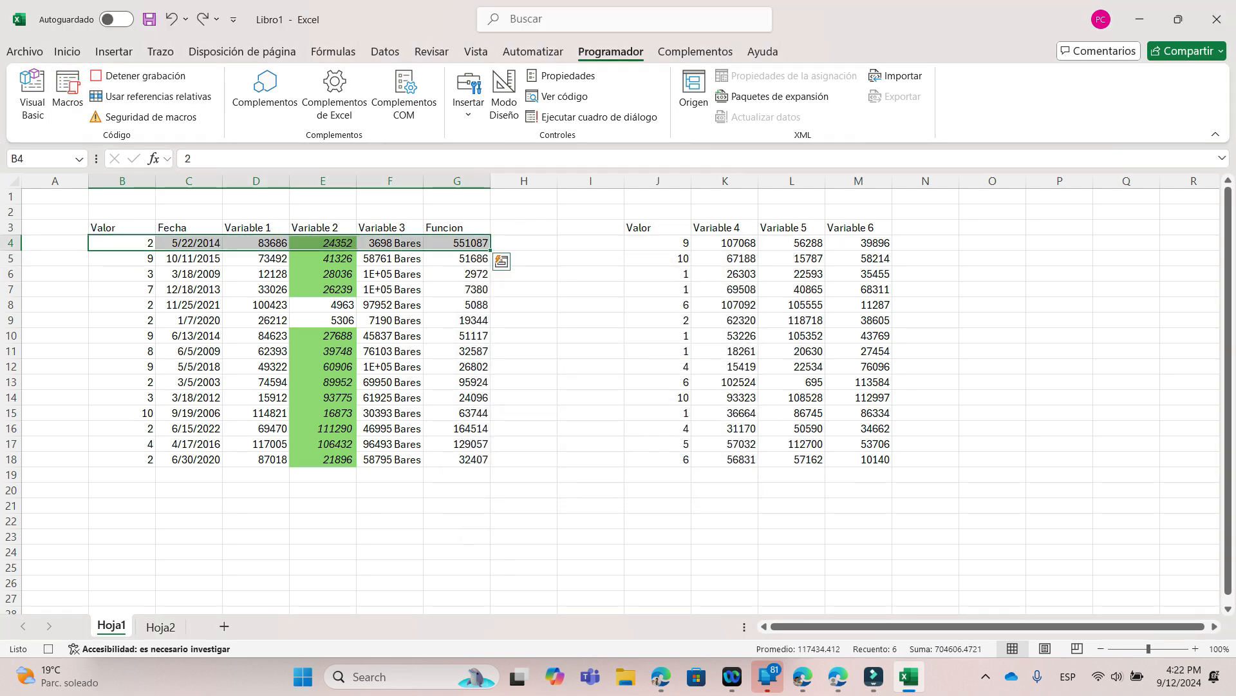
pyautogui.hotkey('ctrl', 'c')
pyautogui.click(148, 648)
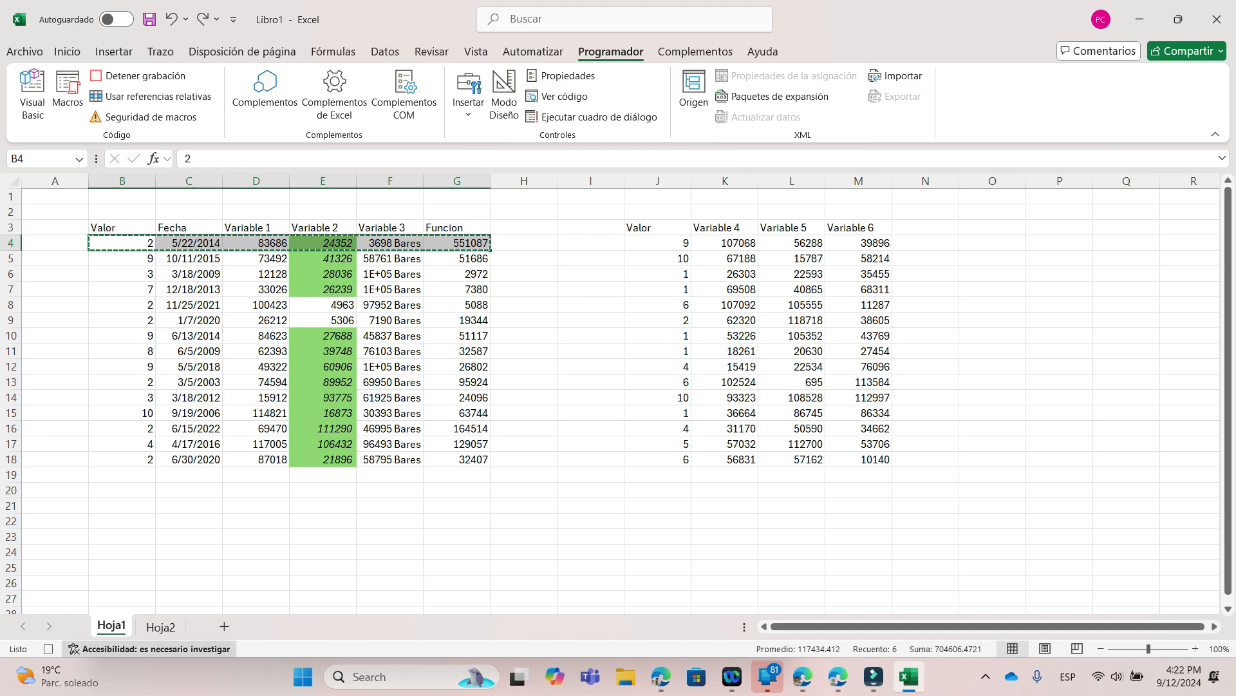
pyautogui.click(161, 627)
pyautogui.click(122, 227)
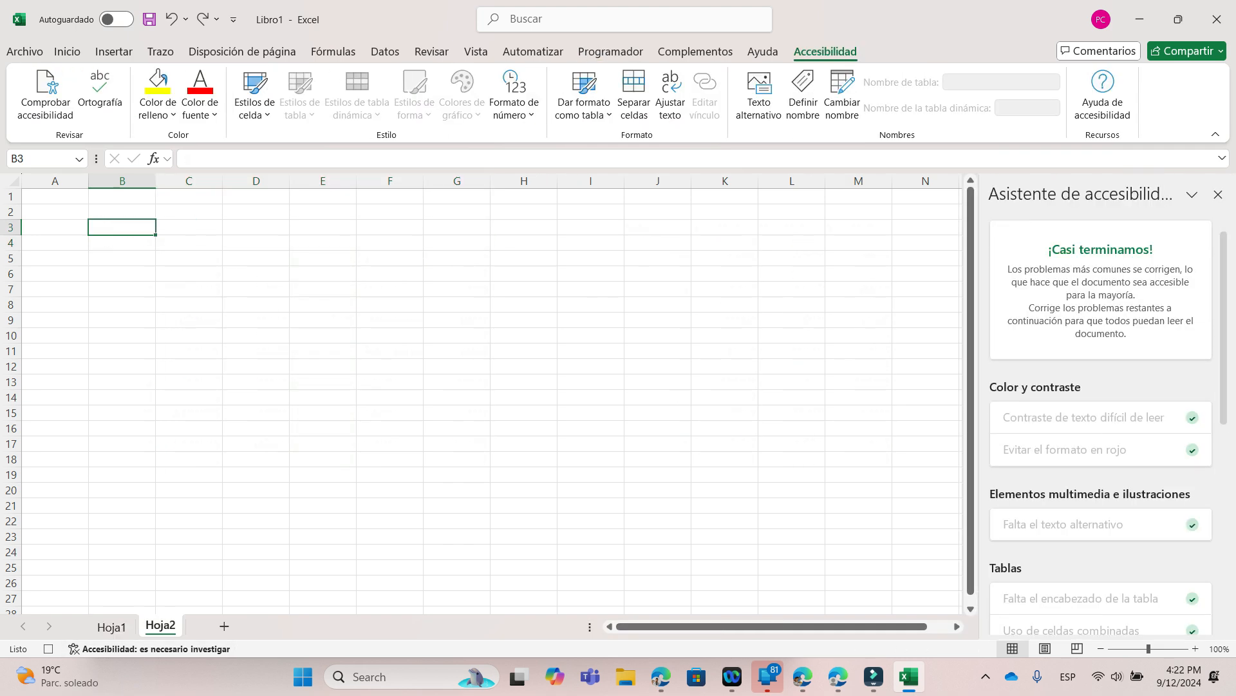
pyautogui.click(122, 258)
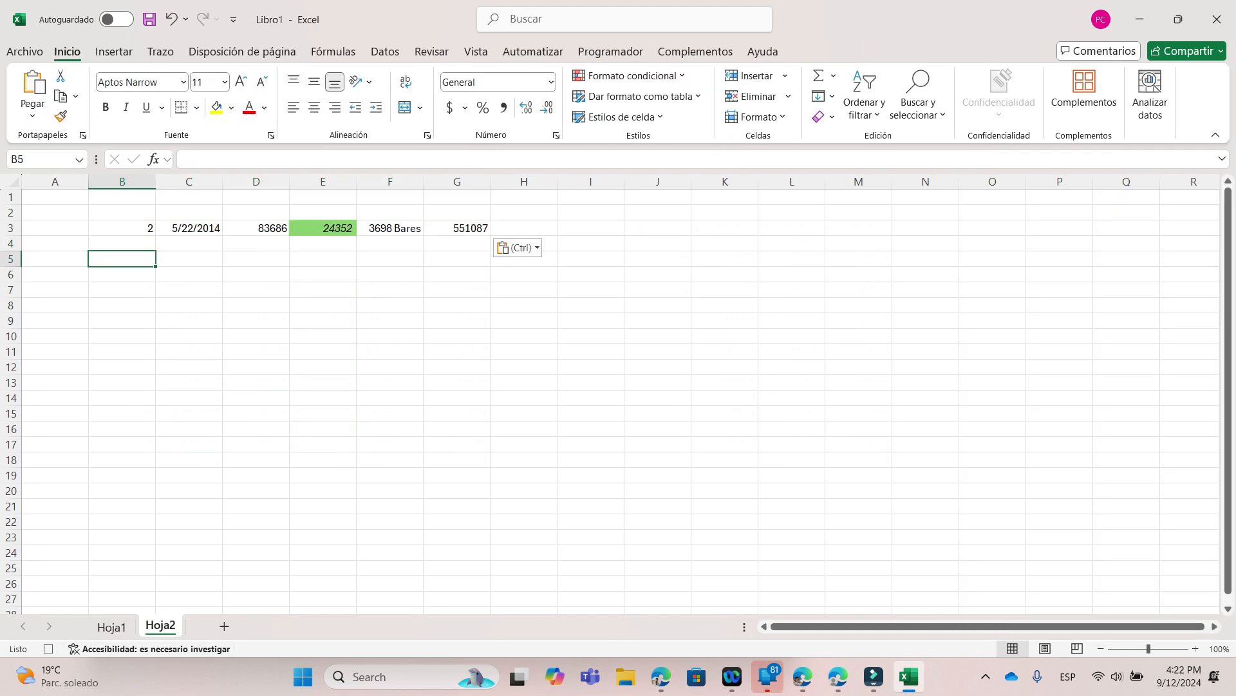
# Step: Insert a new row above the pasted data in row 3 of Hoja2
pyautogui.click(123, 228)
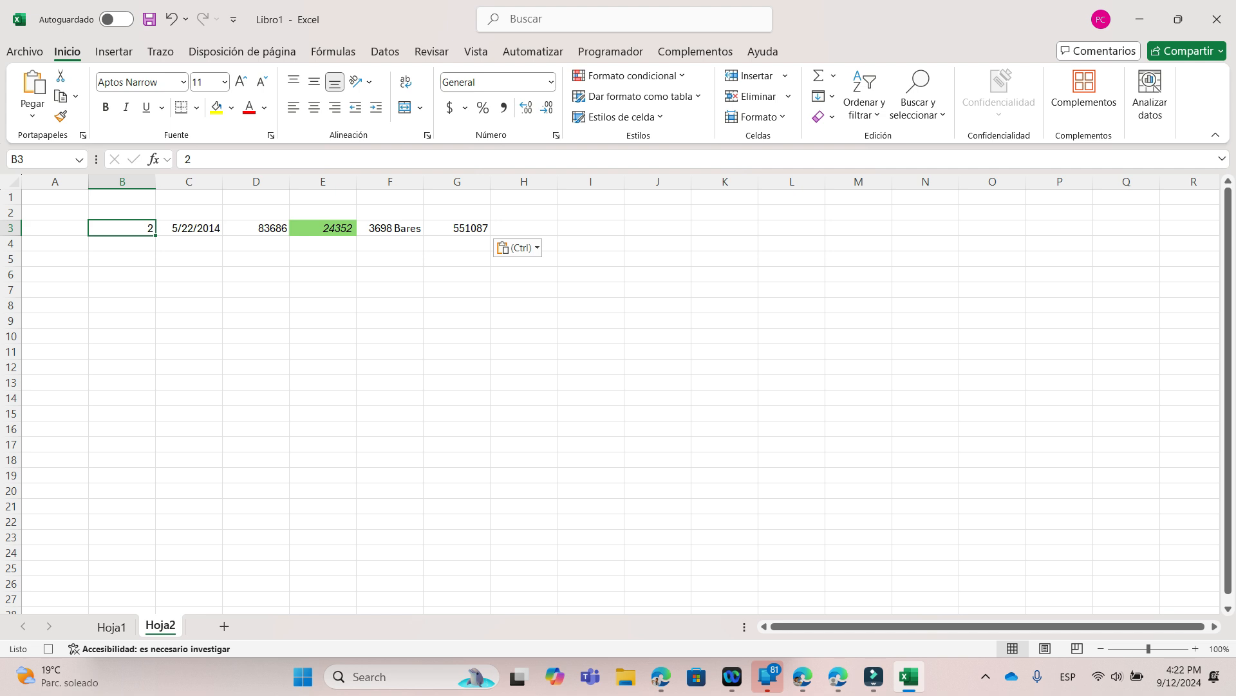
pyautogui.rightClick(10, 228)
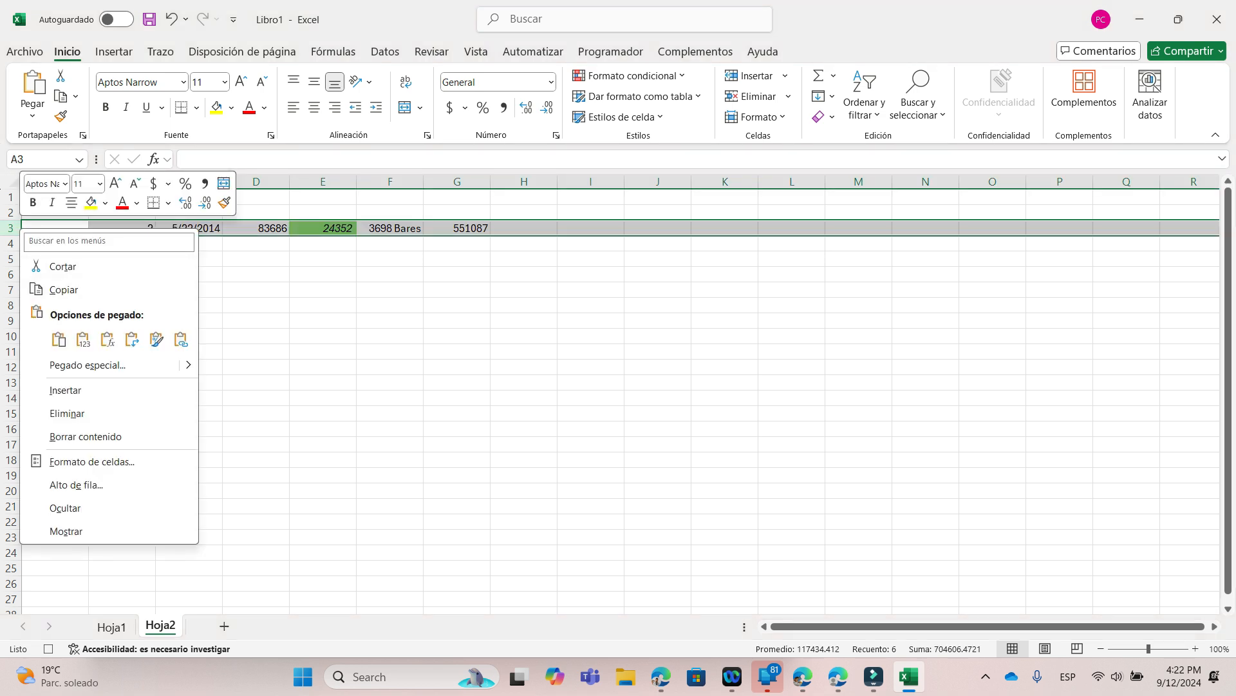
pyautogui.click(65, 390)
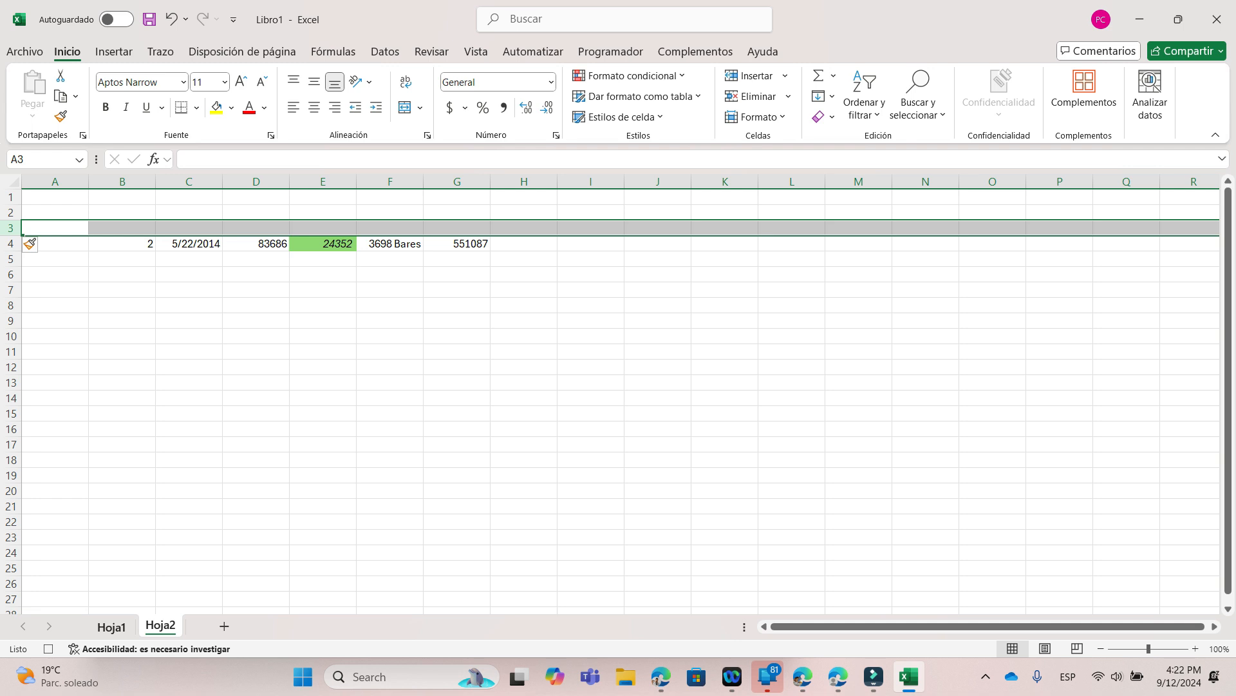
# Step: Return to Hoja1, stop the macro recording and save it as a script as well
pyautogui.click(111, 626)
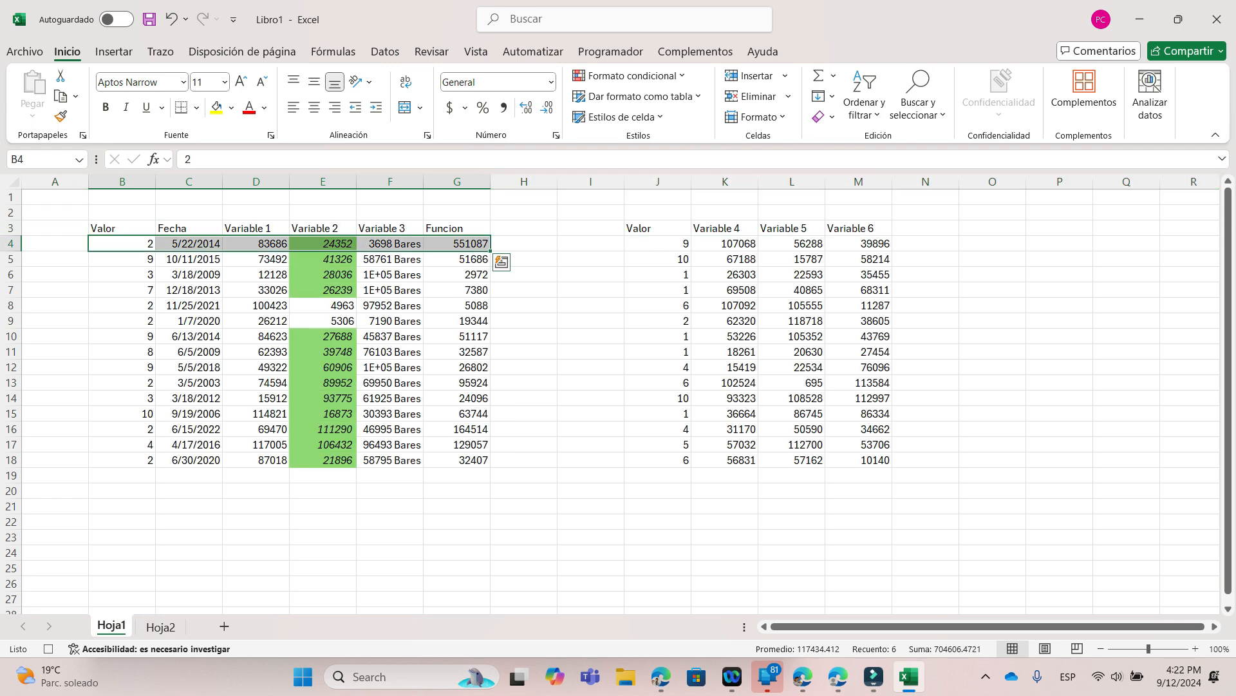
pyautogui.click(48, 648)
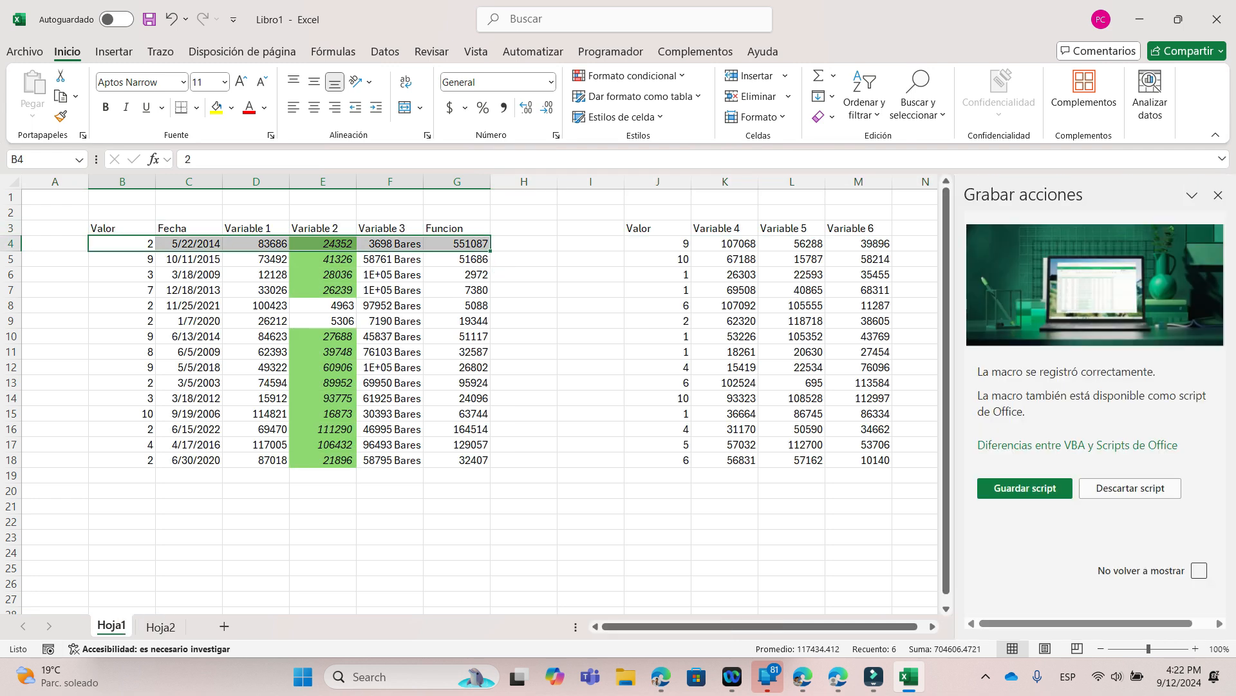
pyautogui.click(1025, 487)
pyautogui.click(1186, 195)
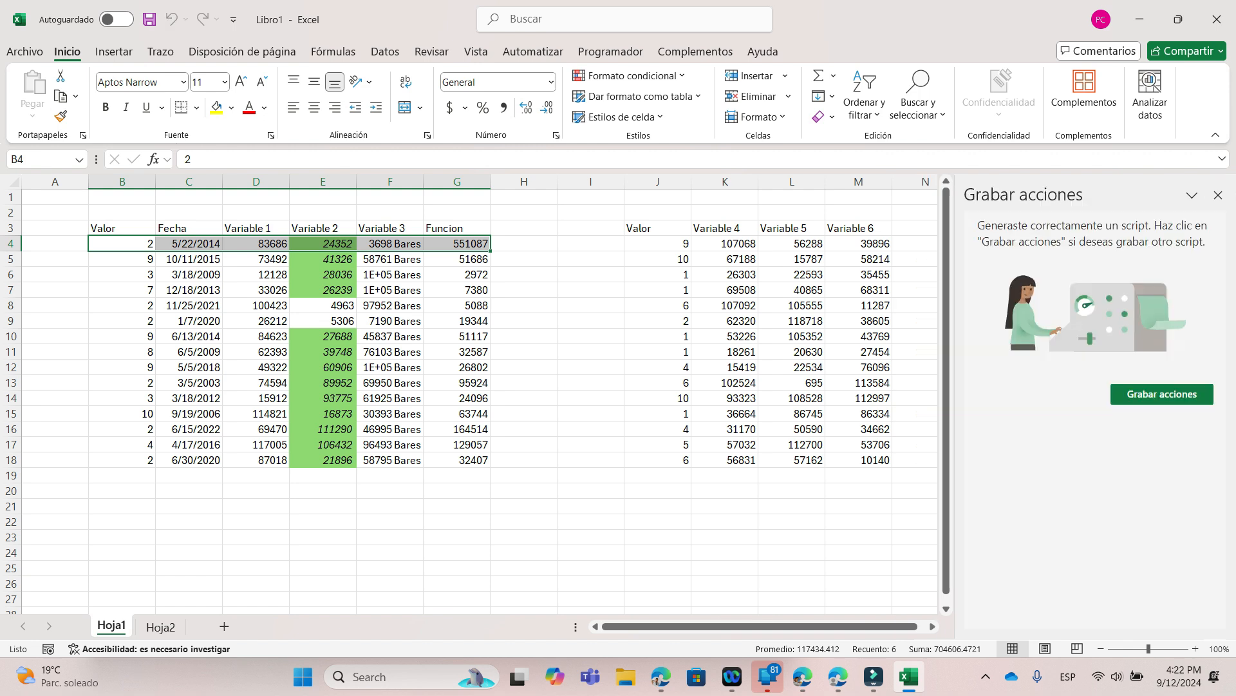
pyautogui.click(1218, 195)
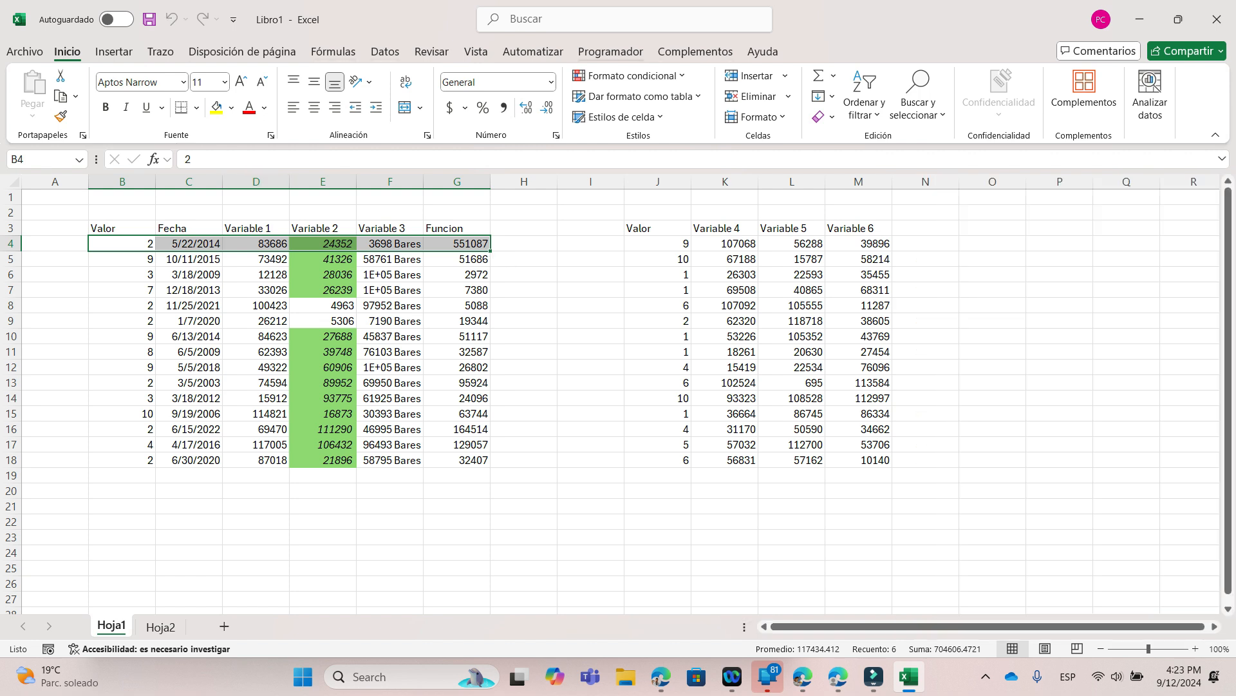
# Step: Place a form button over cells H5:I7 on Hoja1 with Macro2 assigned, and run the macro from it
pyautogui.click(611, 51)
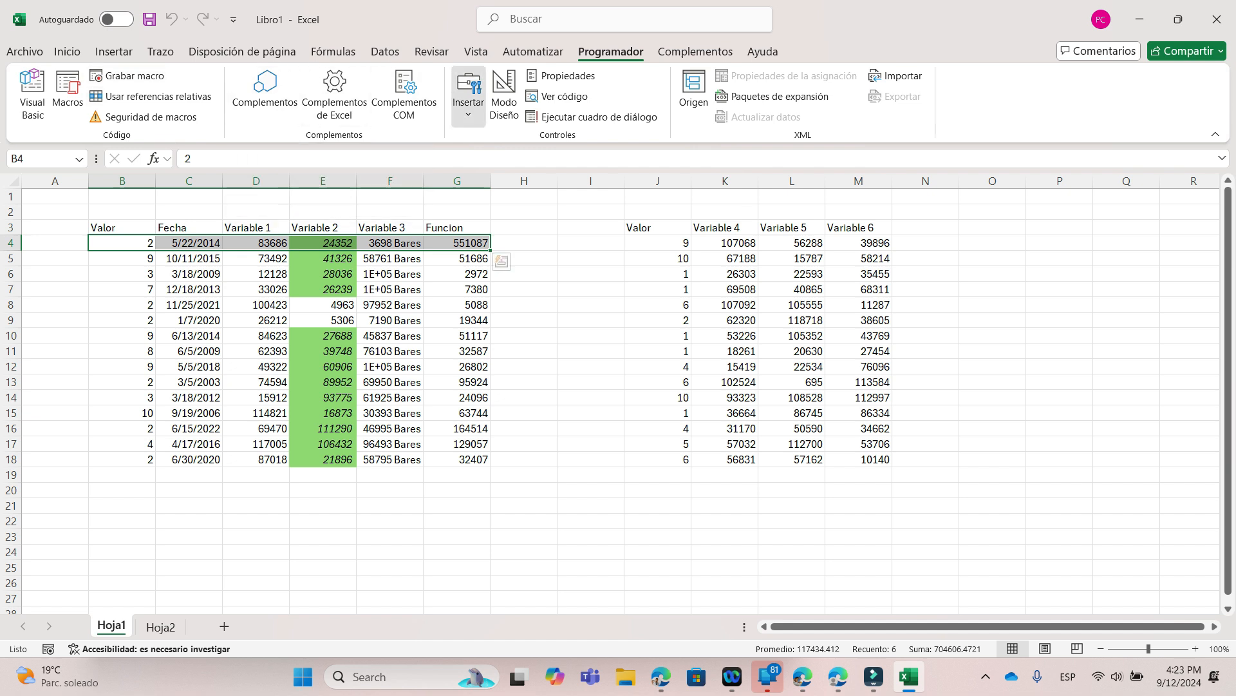
pyautogui.click(468, 96)
pyautogui.click(461, 160)
pyautogui.moveTo(537, 254); pyautogui.dragTo(613, 288)
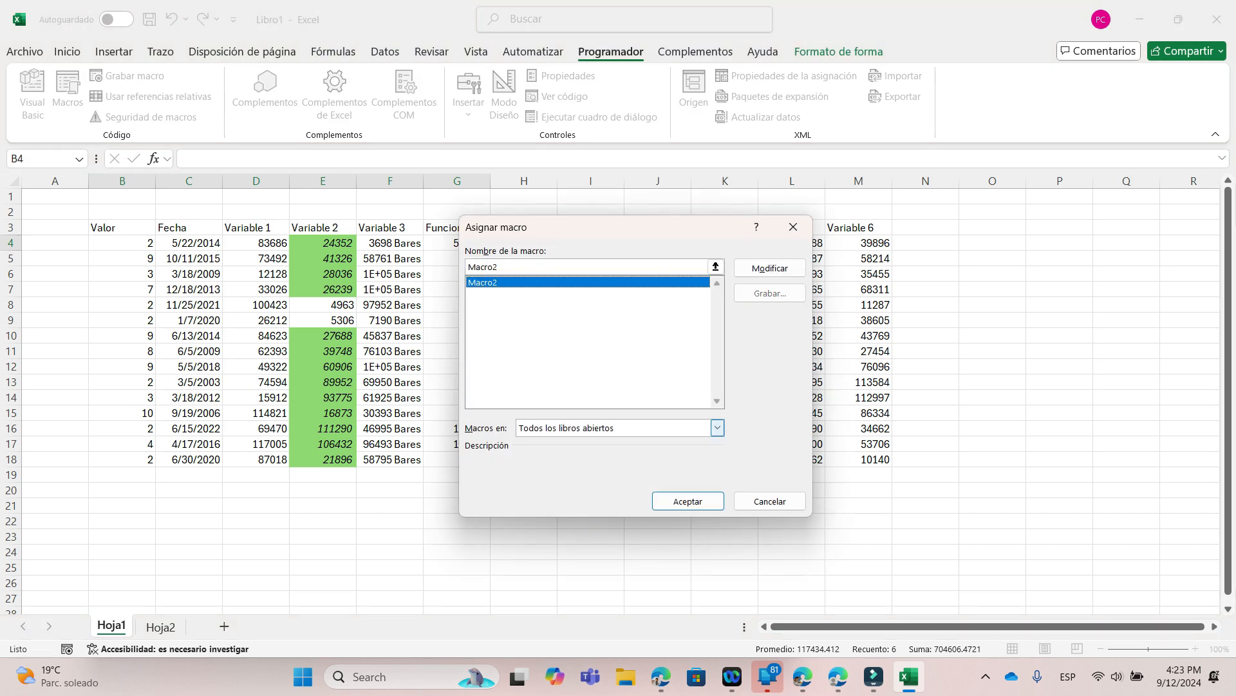
pyautogui.click(688, 501)
pyautogui.click(591, 320)
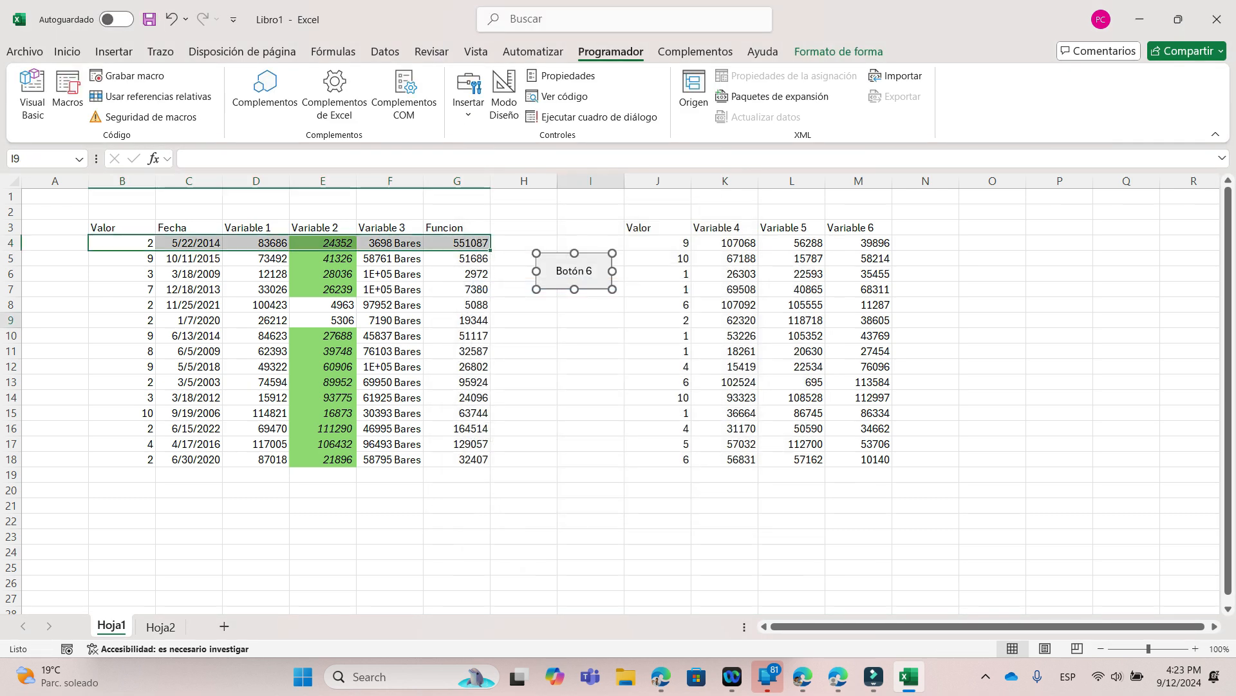
pyautogui.click(573, 271)
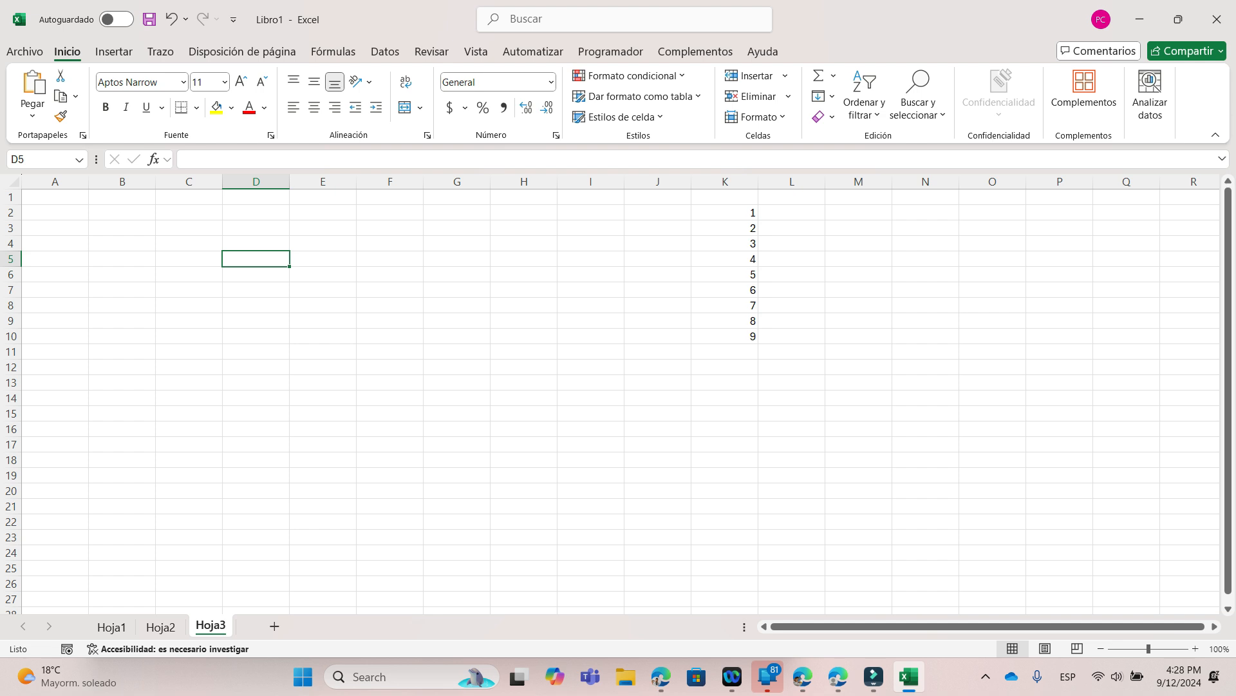
pyautogui.click(385, 52)
pyautogui.click(457, 305)
pyautogui.click(390, 306)
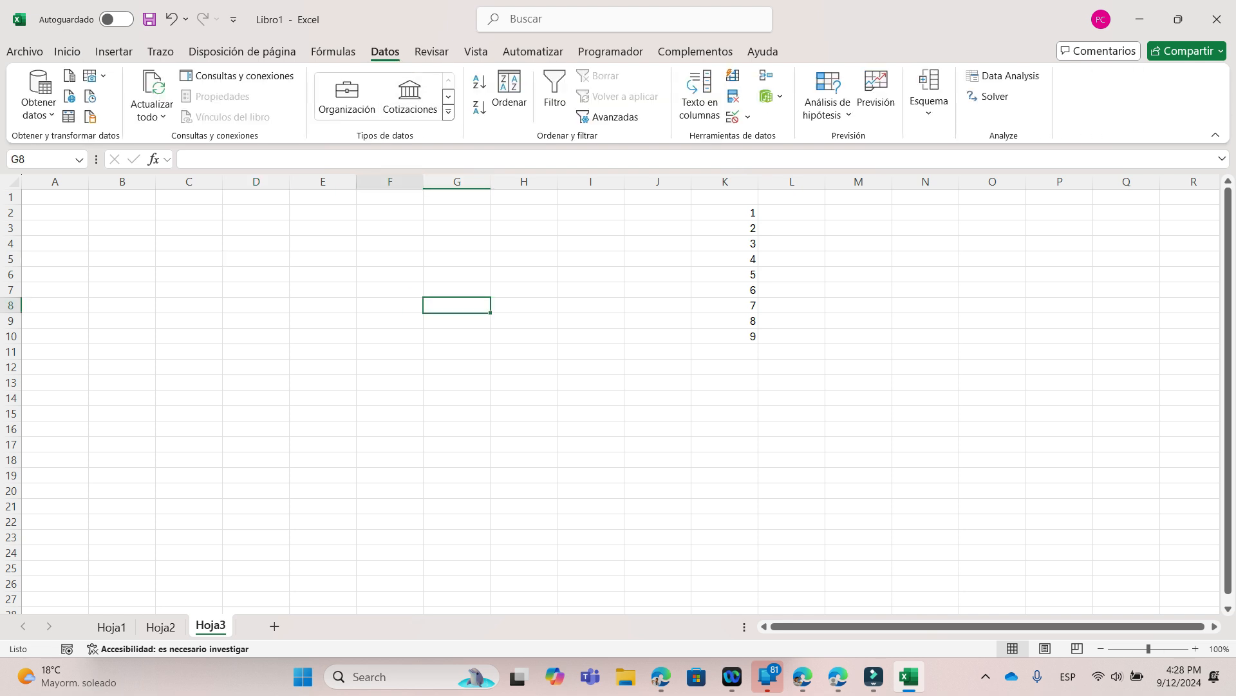
pyautogui.click(733, 117)
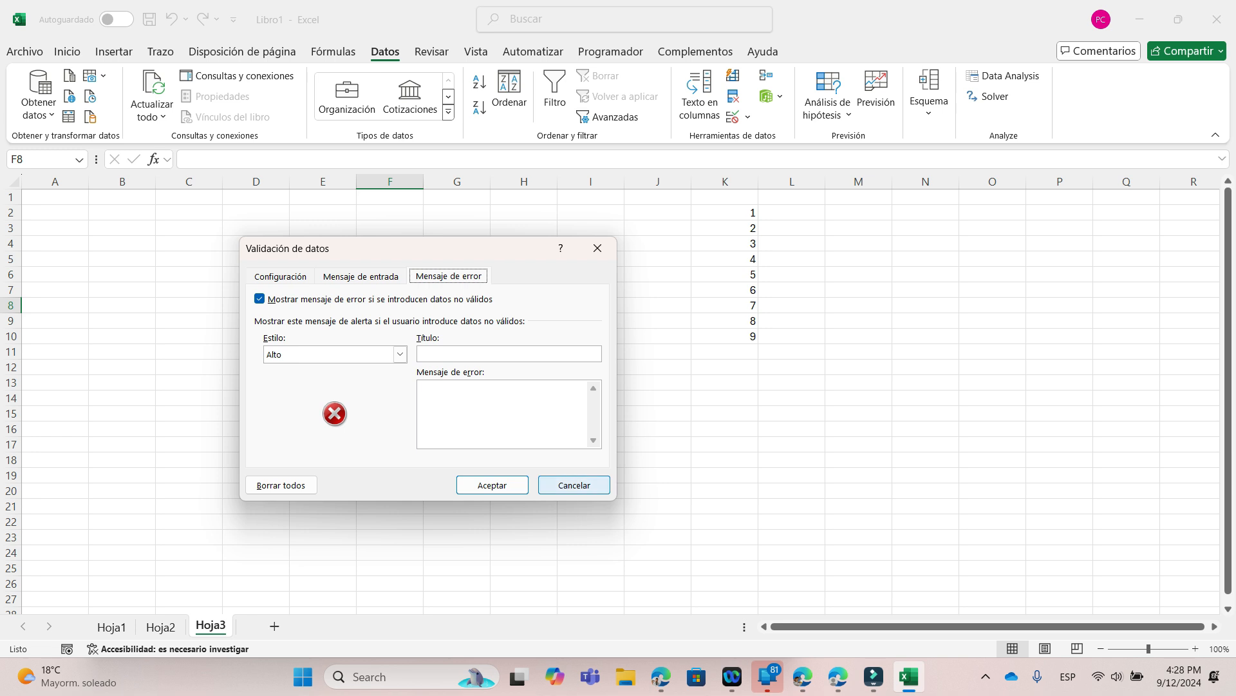
pyautogui.click(280, 275)
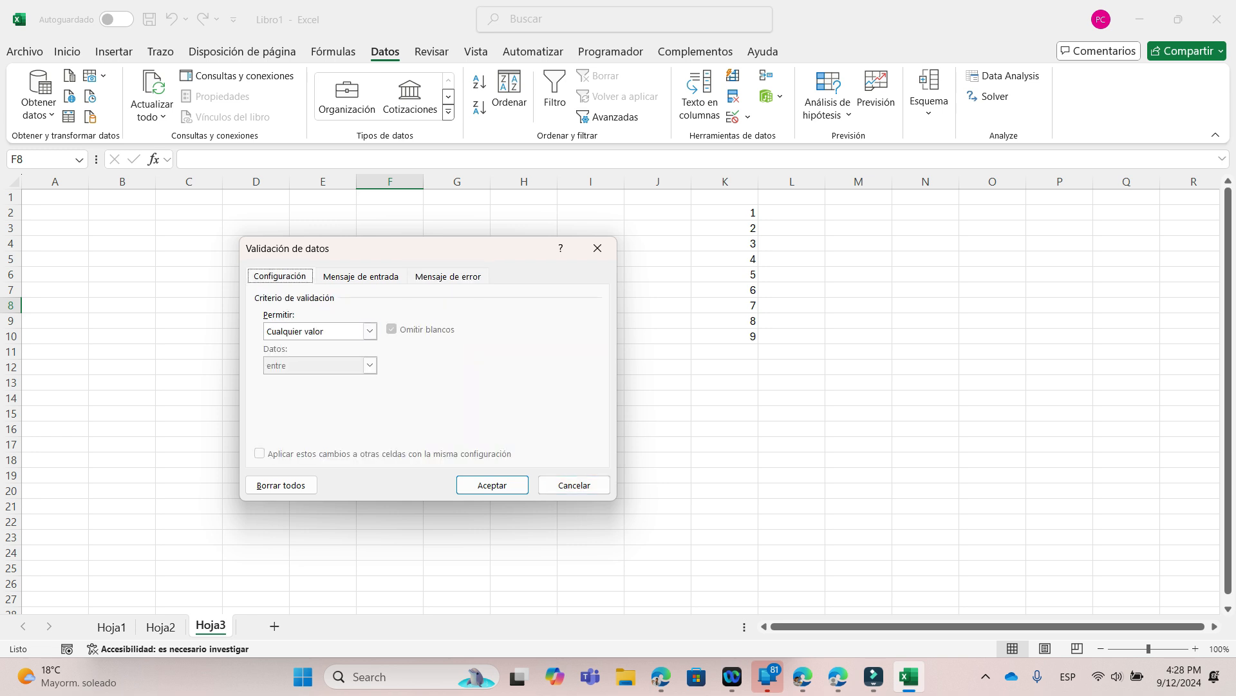
pyautogui.click(370, 330)
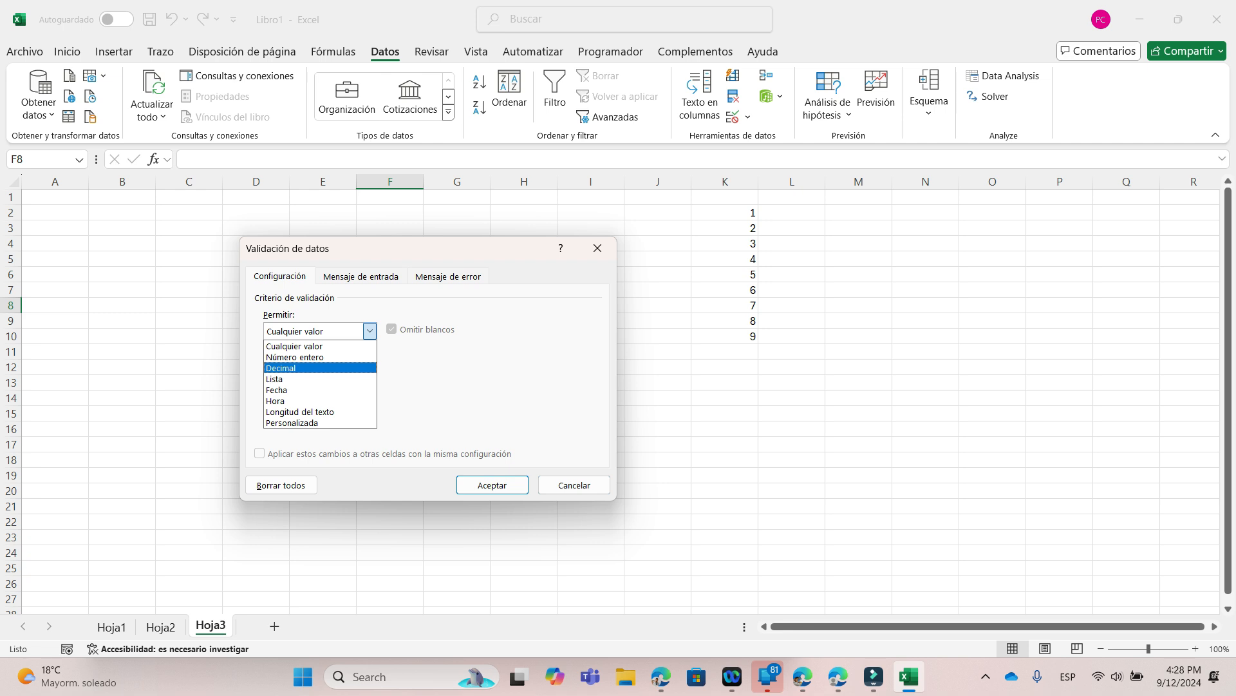
pyautogui.click(574, 485)
# Step: Restrict cell D4 on Hoja3 with data validation to whole numbers (Número entero) between 1 and 10
pyautogui.click(256, 243)
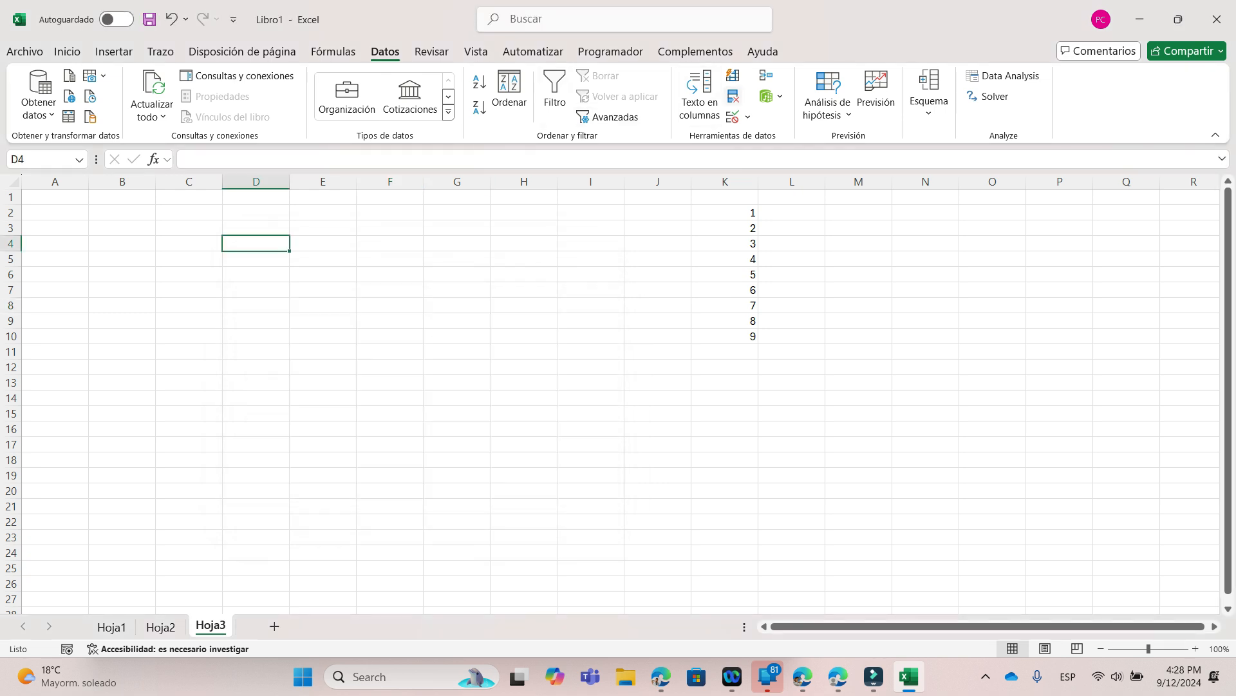
pyautogui.click(748, 117)
pyautogui.click(799, 139)
pyautogui.click(369, 331)
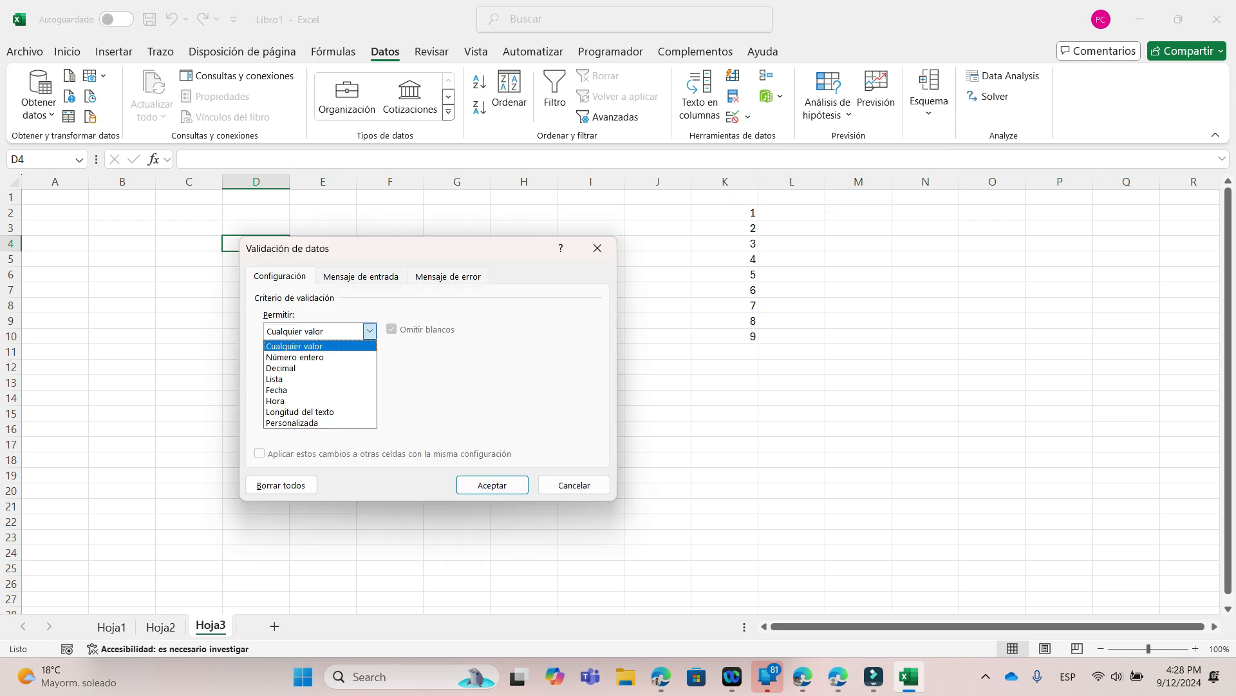
pyautogui.click(295, 356)
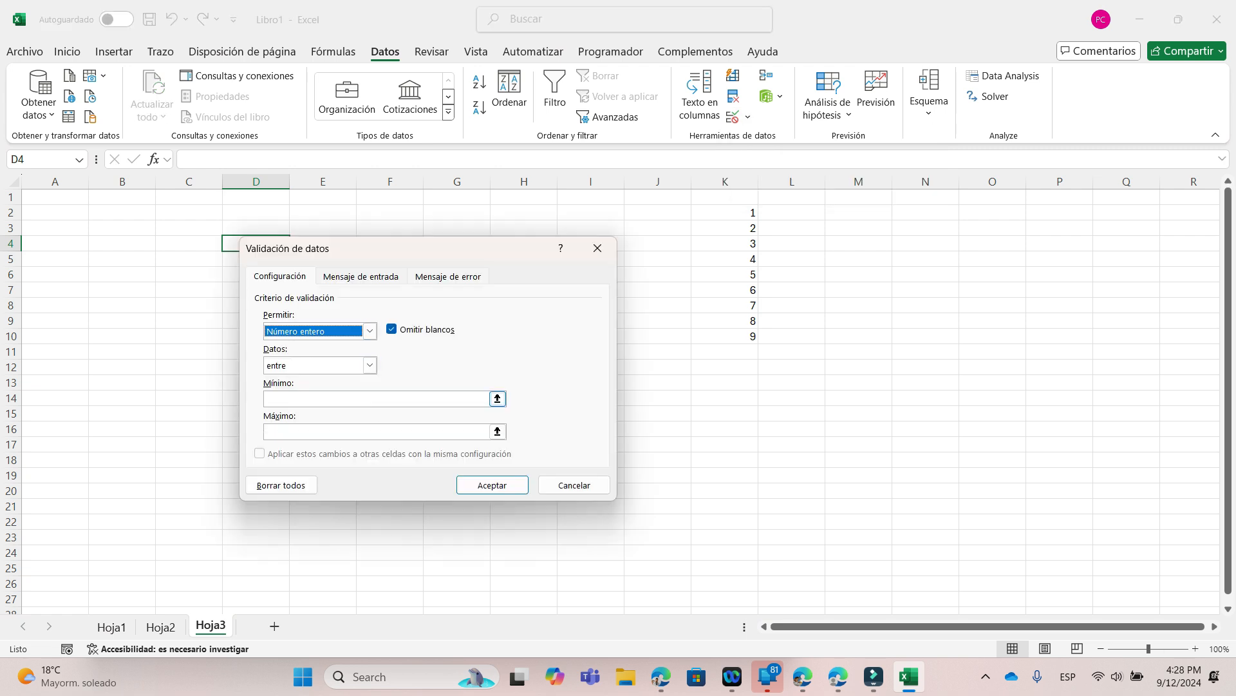
pyautogui.click(374, 399)
pyautogui.scroll(-1, 373, 399)
pyautogui.write('1')
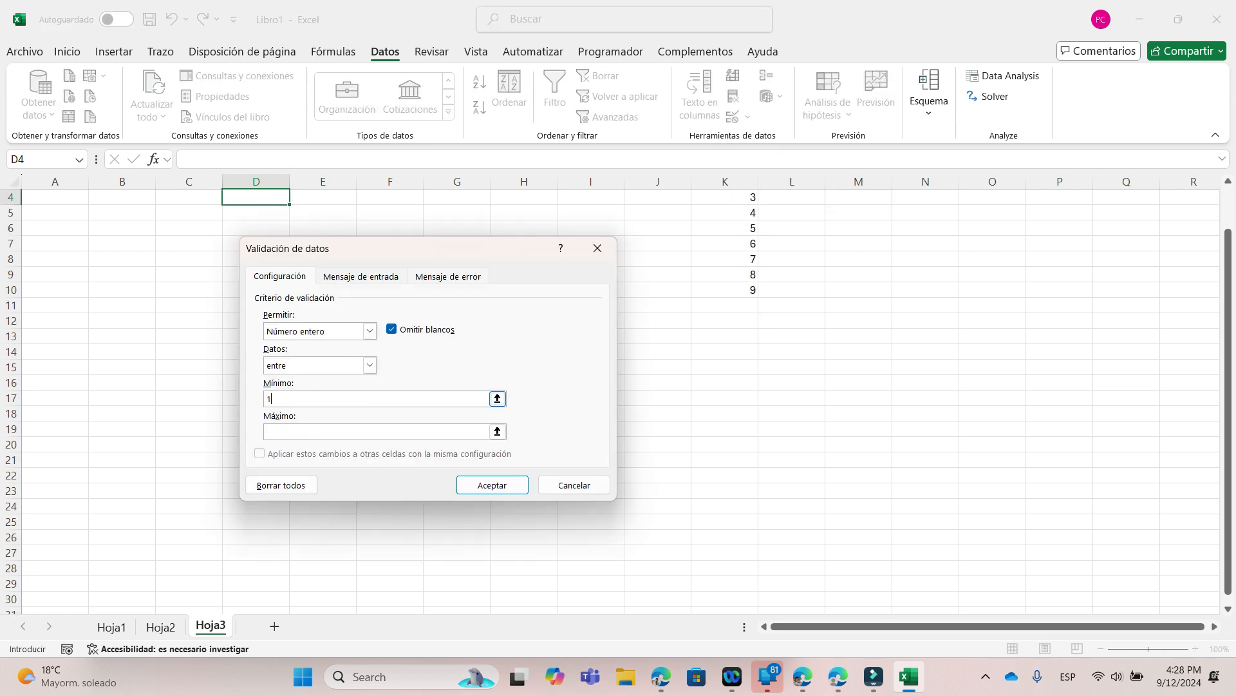
pyautogui.press('Tab')
pyautogui.write('10')
pyautogui.press('Return')
# Step: Try entering 500 in cell D4 to test the validation rule
pyautogui.scroll(1, 618, 399)
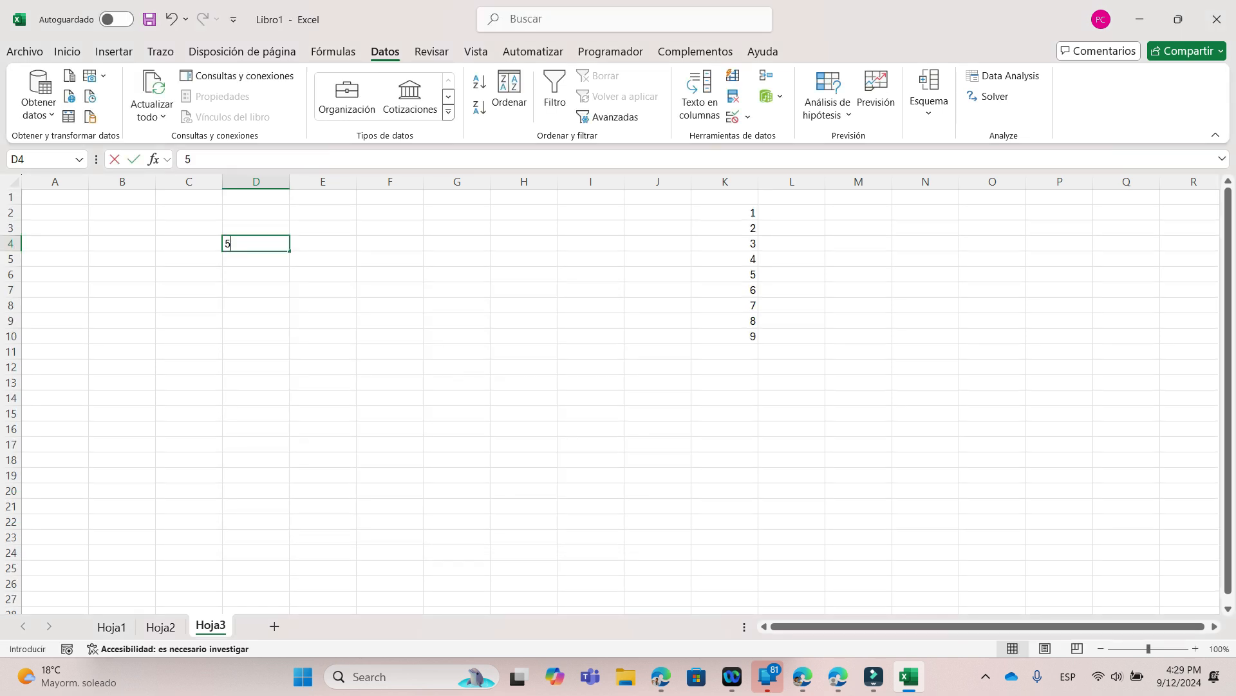
pyautogui.write('500')
pyautogui.press('Return')
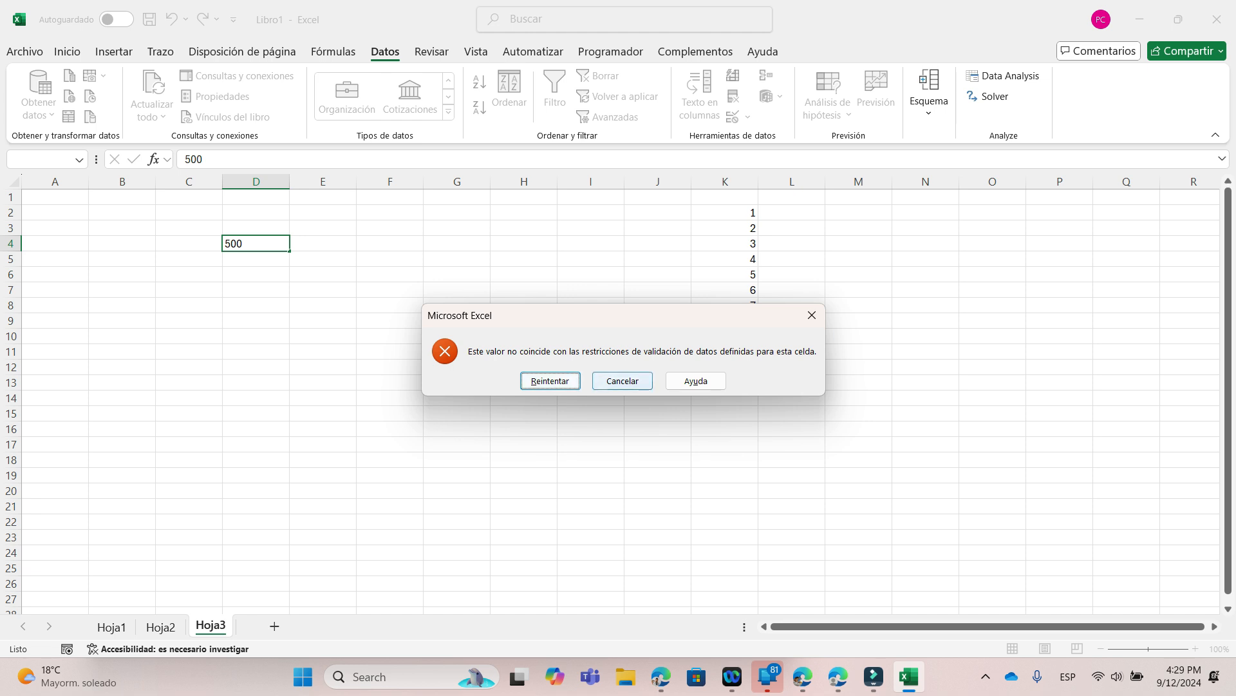
pyautogui.click(622, 381)
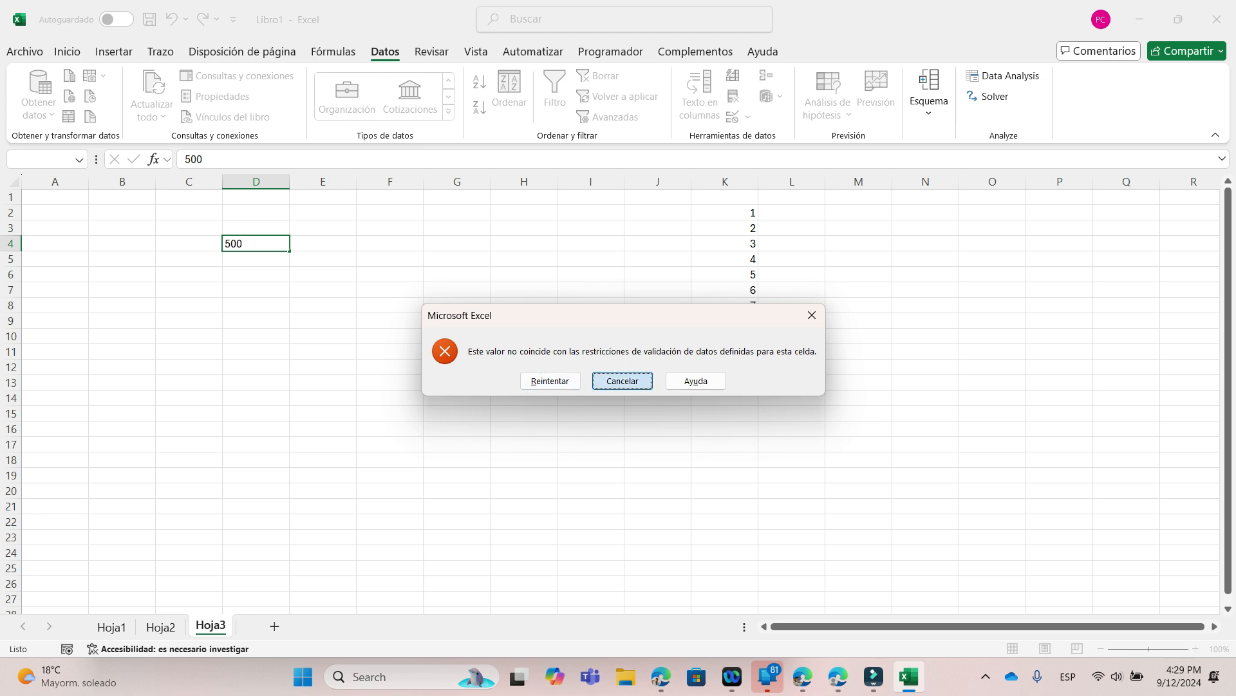
pyautogui.click(322, 398)
pyautogui.moveTo(256, 212); pyautogui.dragTo(255, 306)
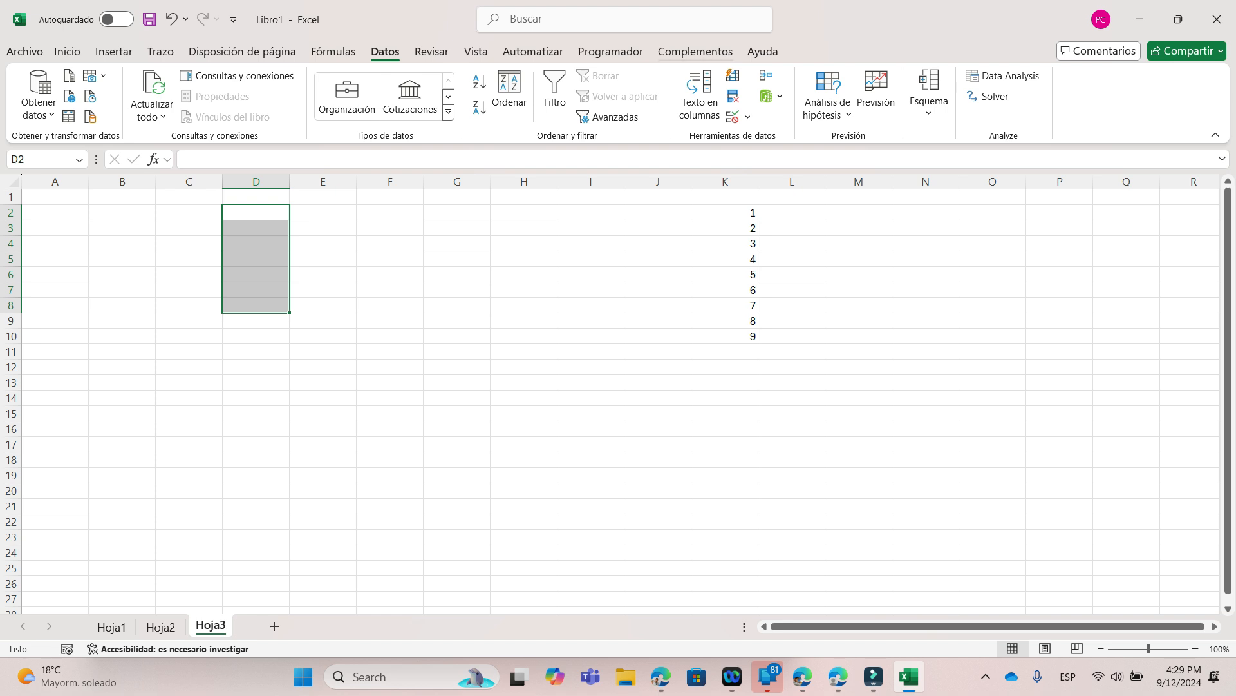
# Step: Place a combo box form control over about cells G3:I5 on Hoja3
pyautogui.click(611, 52)
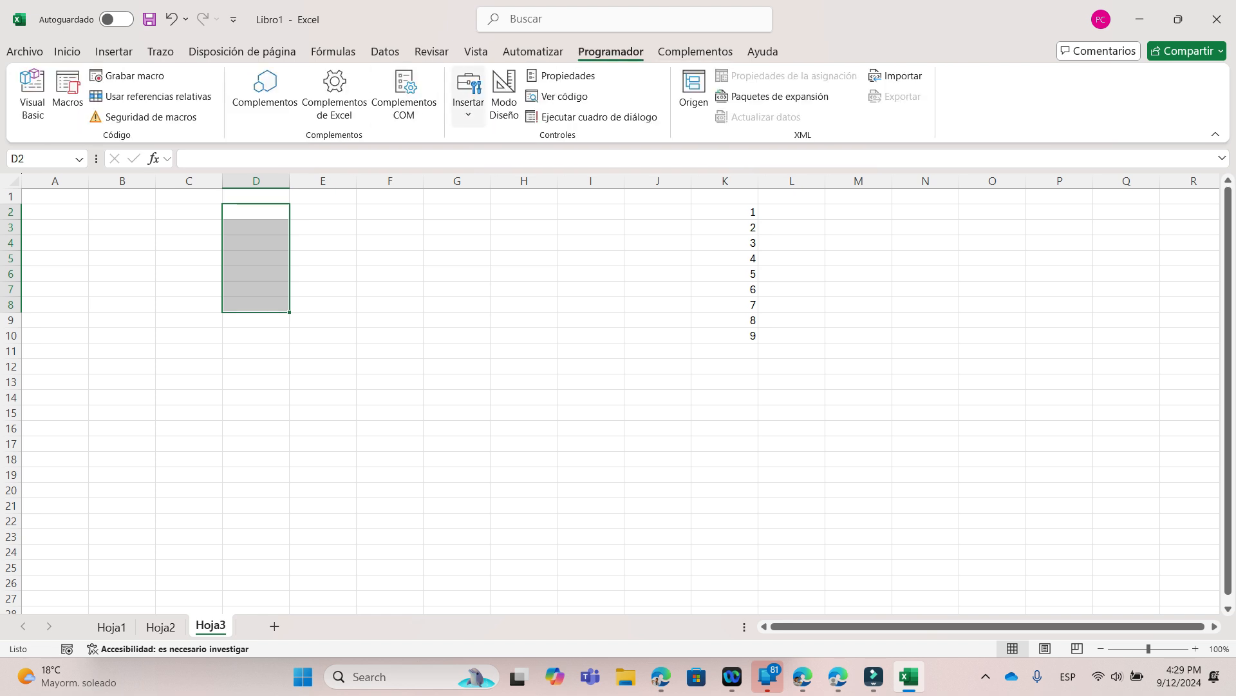
pyautogui.click(468, 96)
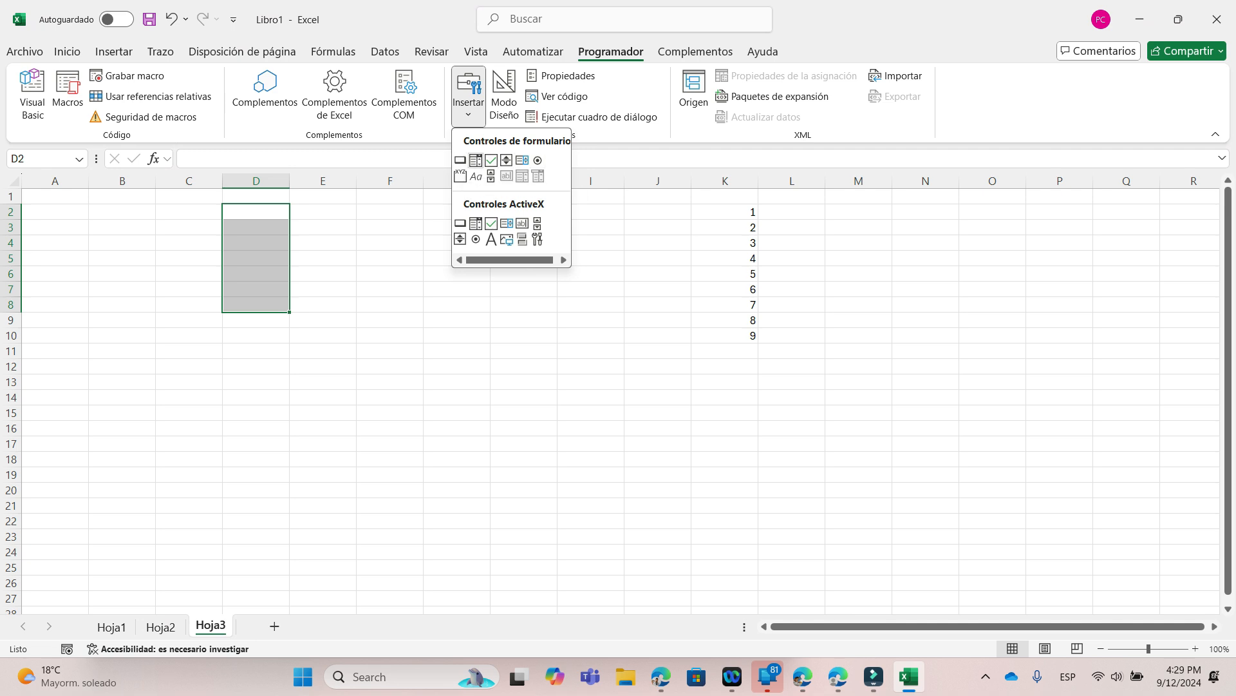
pyautogui.click(475, 159)
pyautogui.moveTo(430, 231)
pyautogui.mouseDown()
pyautogui.moveTo(544, 271)
pyautogui.moveTo(617, 267)
pyautogui.mouseUp()
# Step: Set the combo box's input range to K2:K10 and link it to cell C4
pyautogui.rightClick(549, 247)
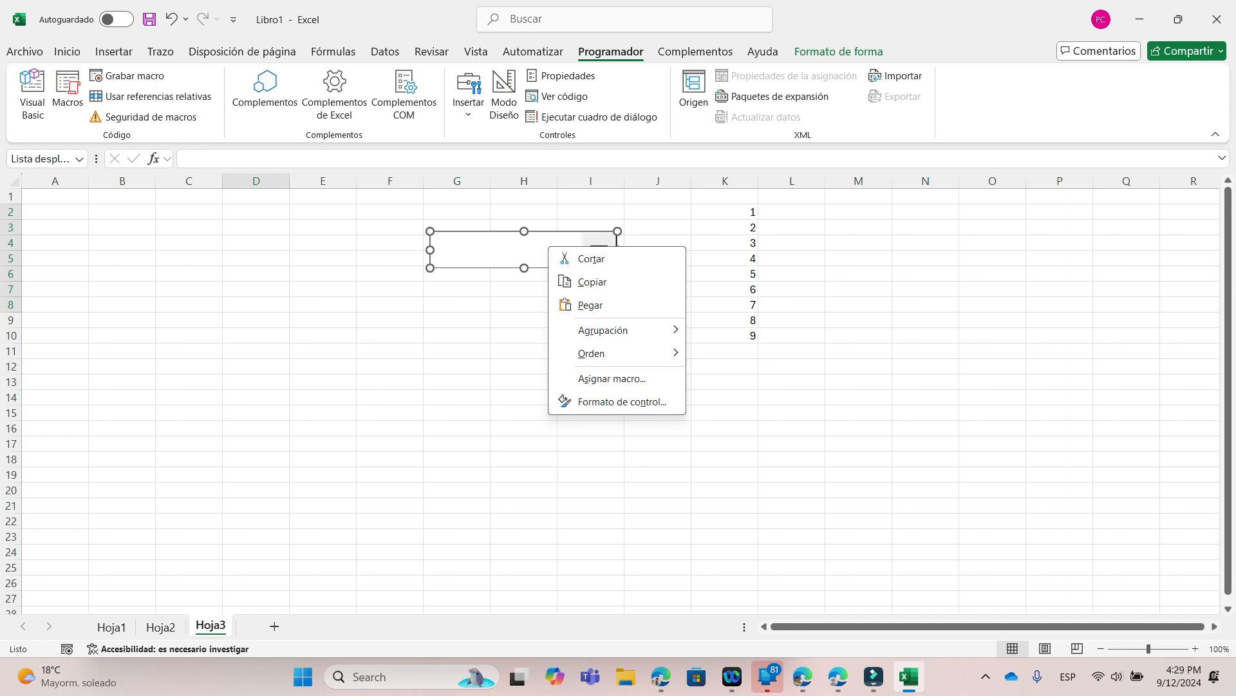
pyautogui.click(622, 401)
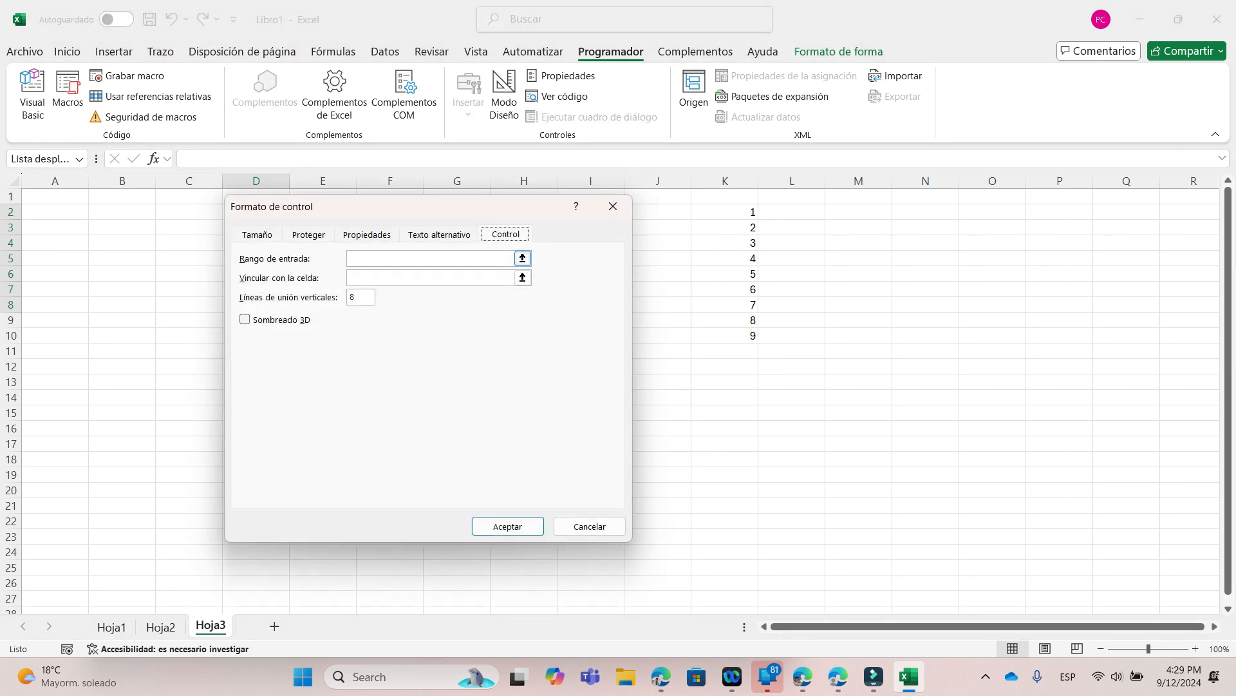
pyautogui.click(522, 258)
pyautogui.moveTo(725, 212); pyautogui.dragTo(751, 337)
pyautogui.click(522, 277)
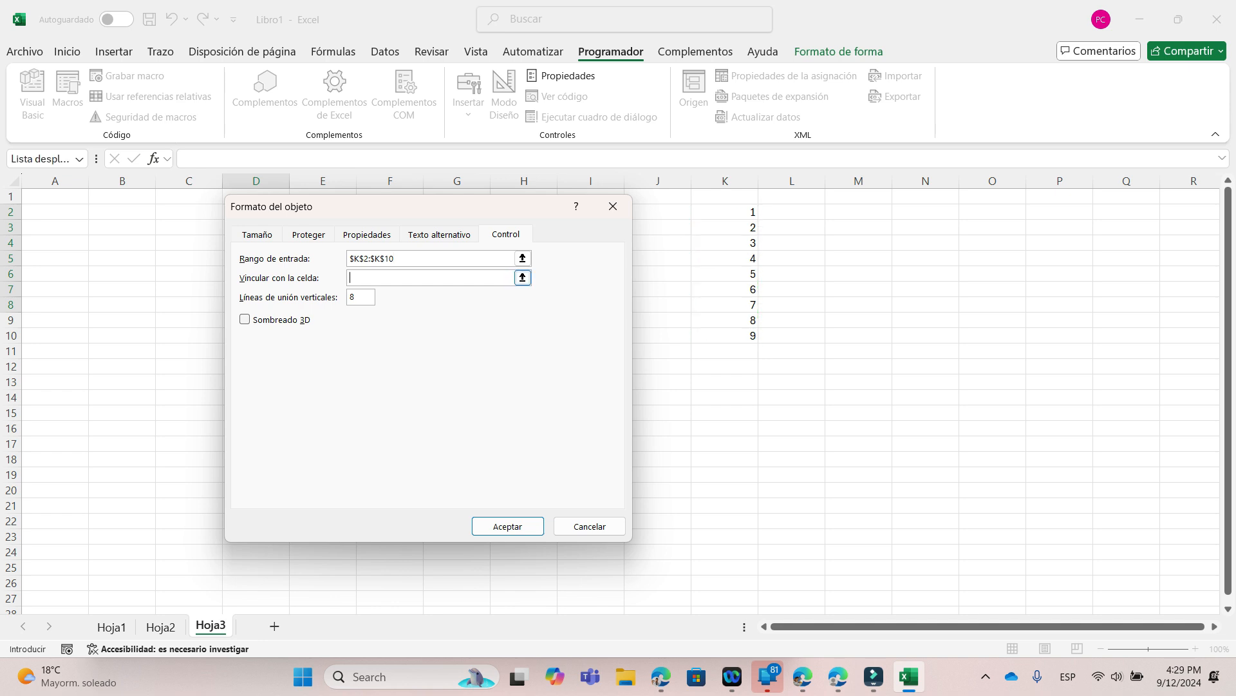
pyautogui.click(189, 242)
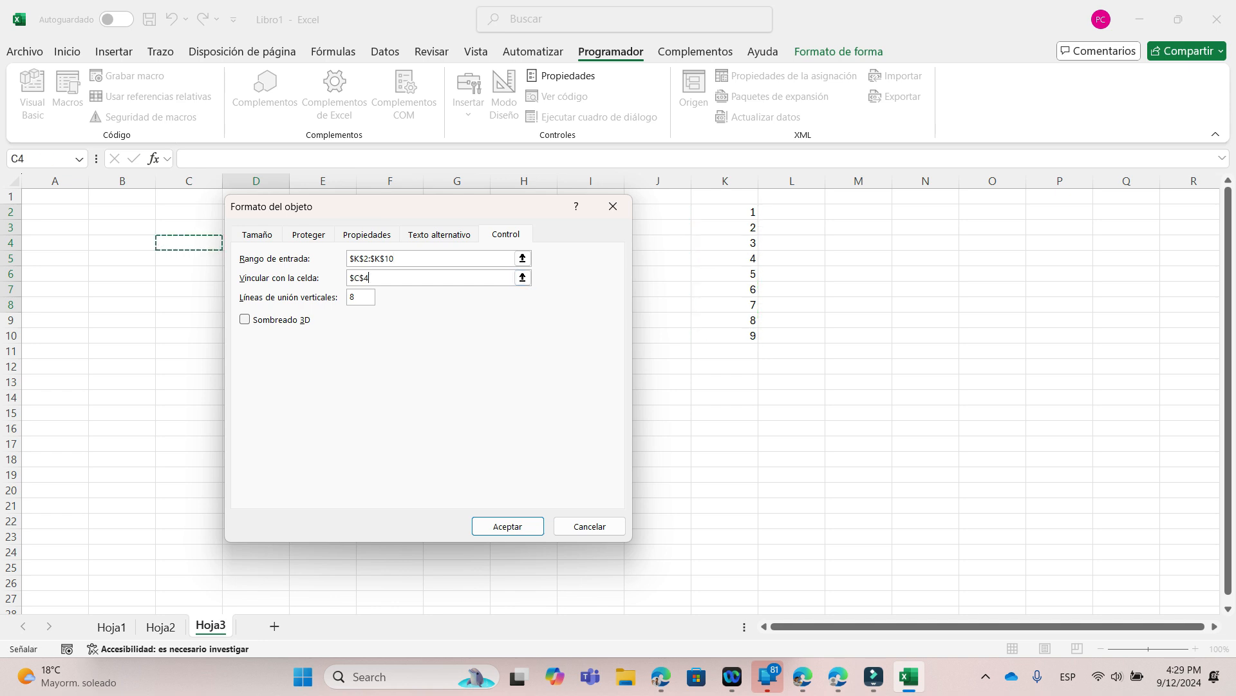
pyautogui.press('Return')
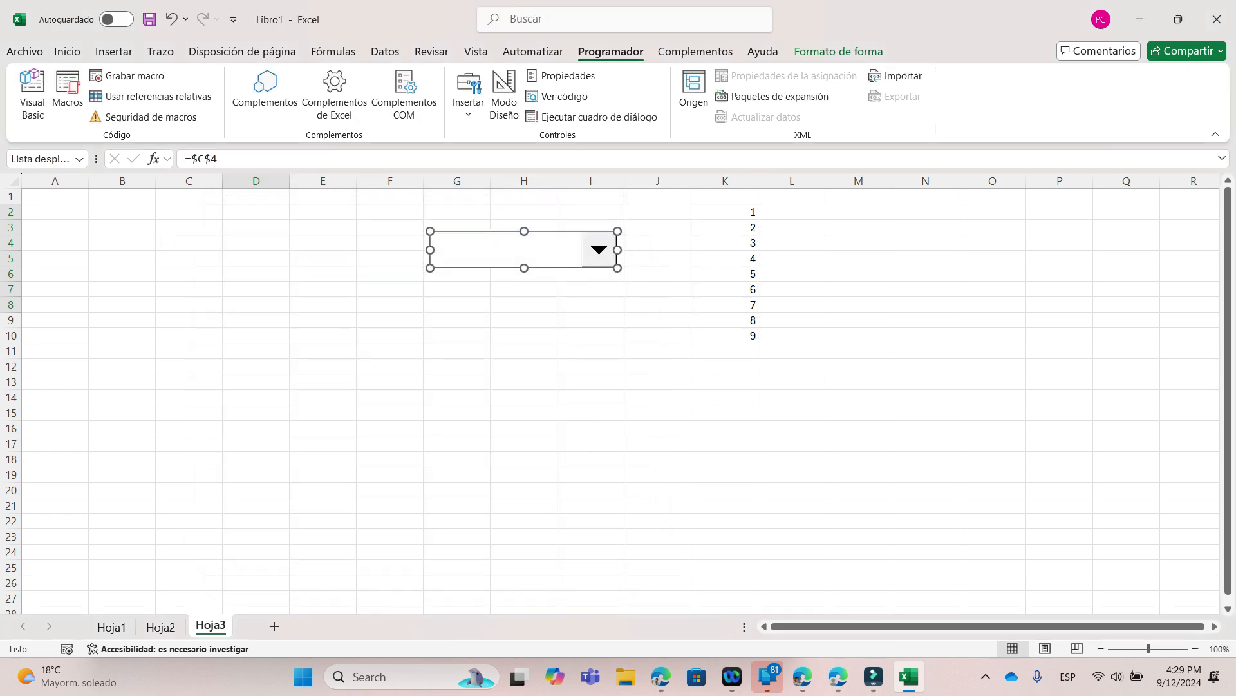
# Step: Choose 2 in the combo box to test its linked cell
pyautogui.click(588, 320)
pyautogui.click(599, 250)
pyautogui.click(464, 284)
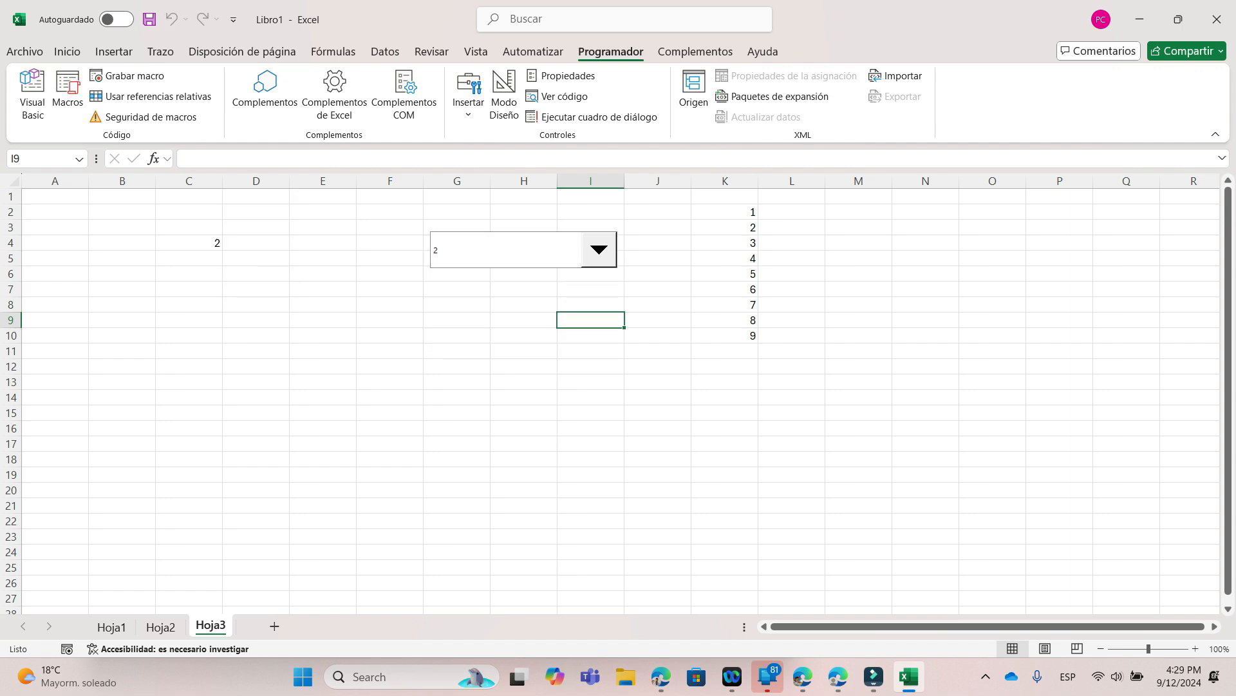
# Step: Place a small option button form control in column D over about rows 6 to 8
pyautogui.click(468, 93)
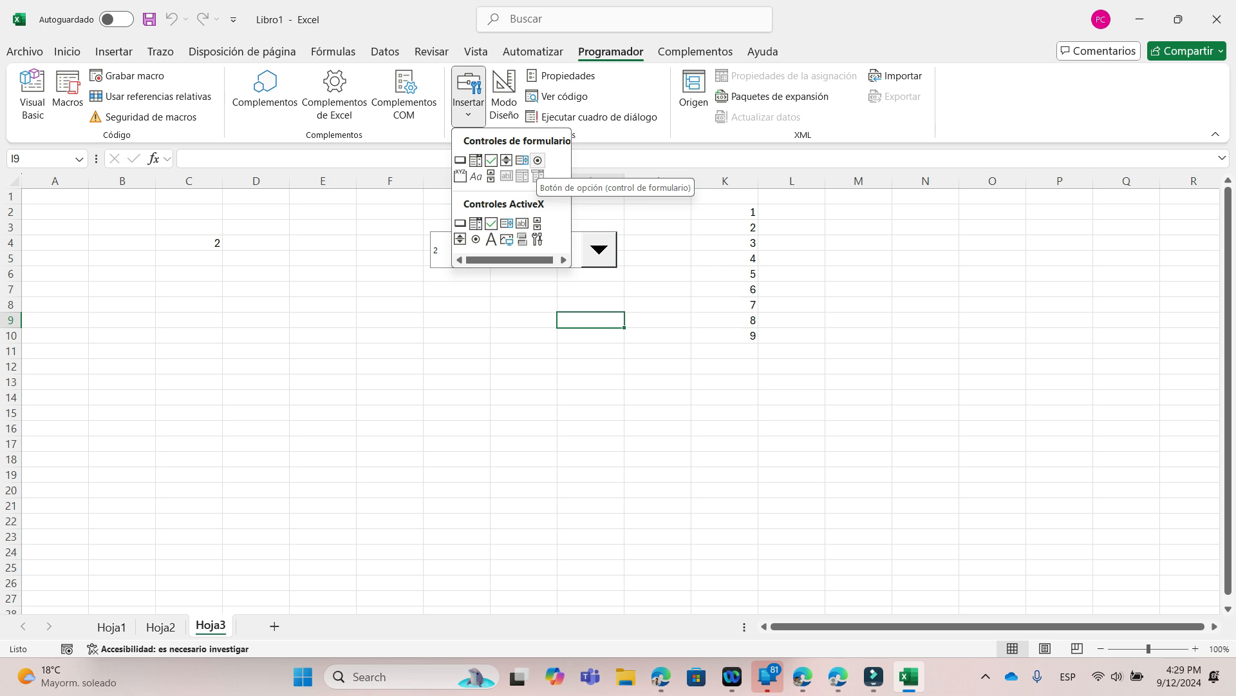
pyautogui.click(538, 160)
pyautogui.moveTo(228, 276); pyautogui.dragTo(264, 305)
pyautogui.click(255, 320)
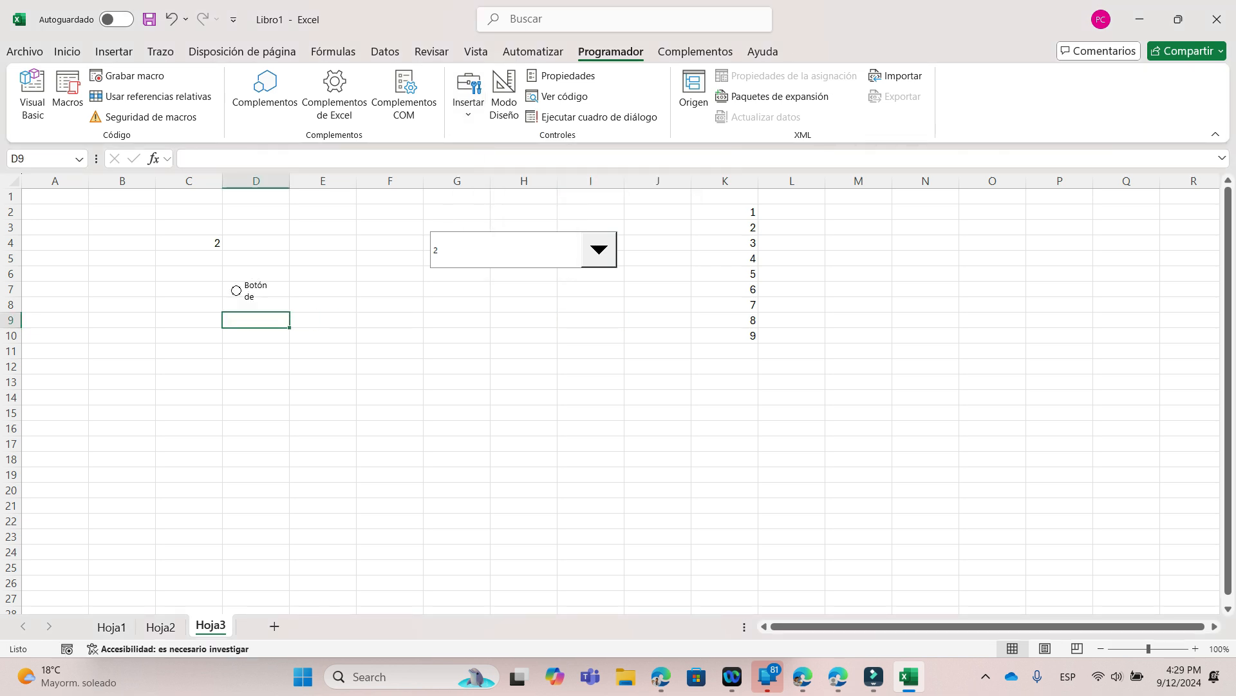
# Step: Link the option button to cell C8 with its value set to Activado
pyautogui.rightClick(247, 290)
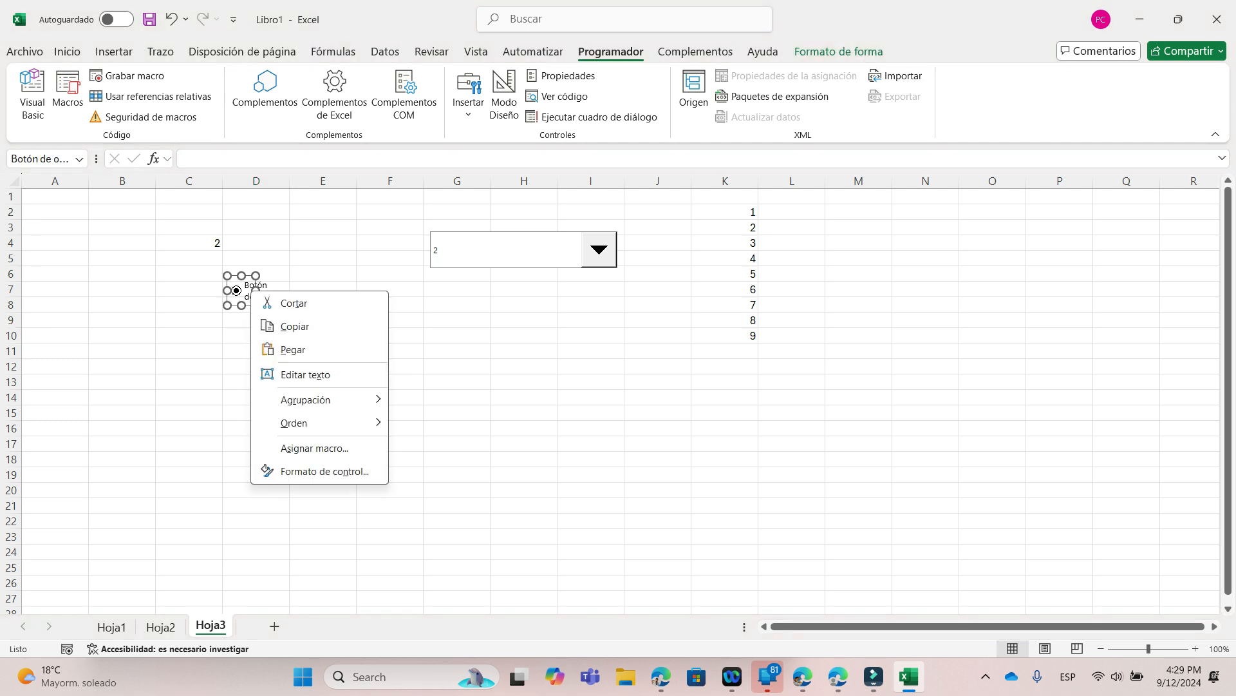
pyautogui.click(303, 470)
pyautogui.click(397, 332)
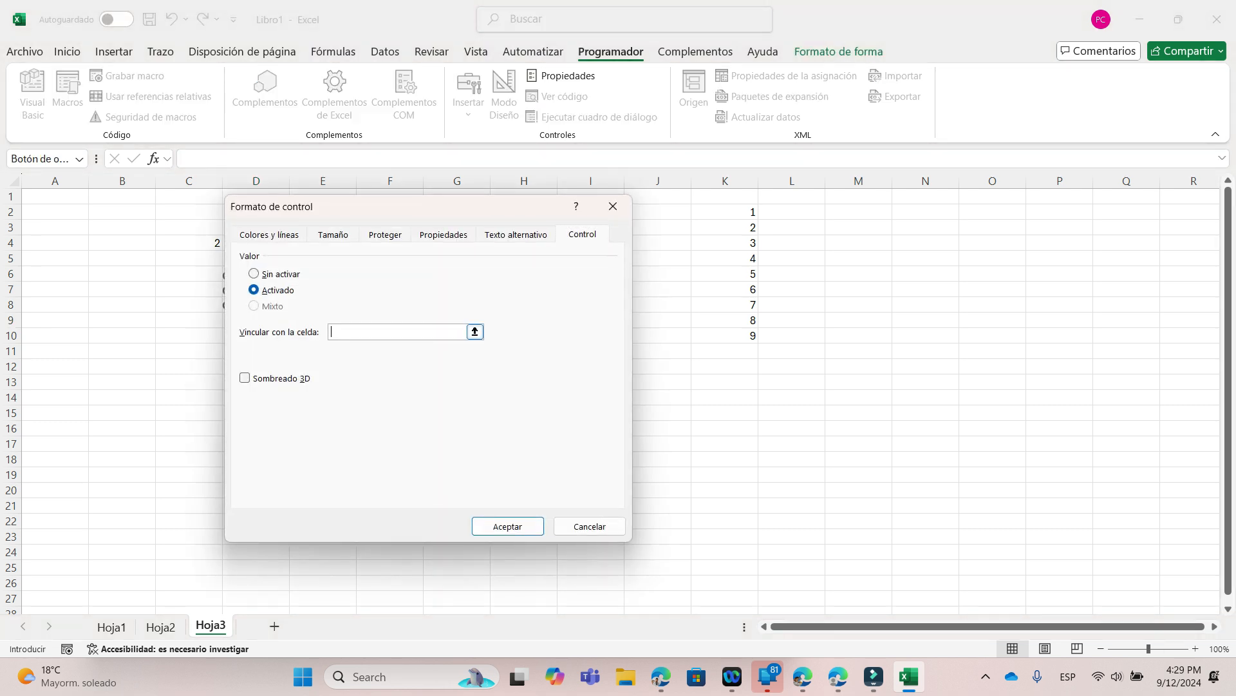
pyautogui.click(189, 304)
pyautogui.press('Return')
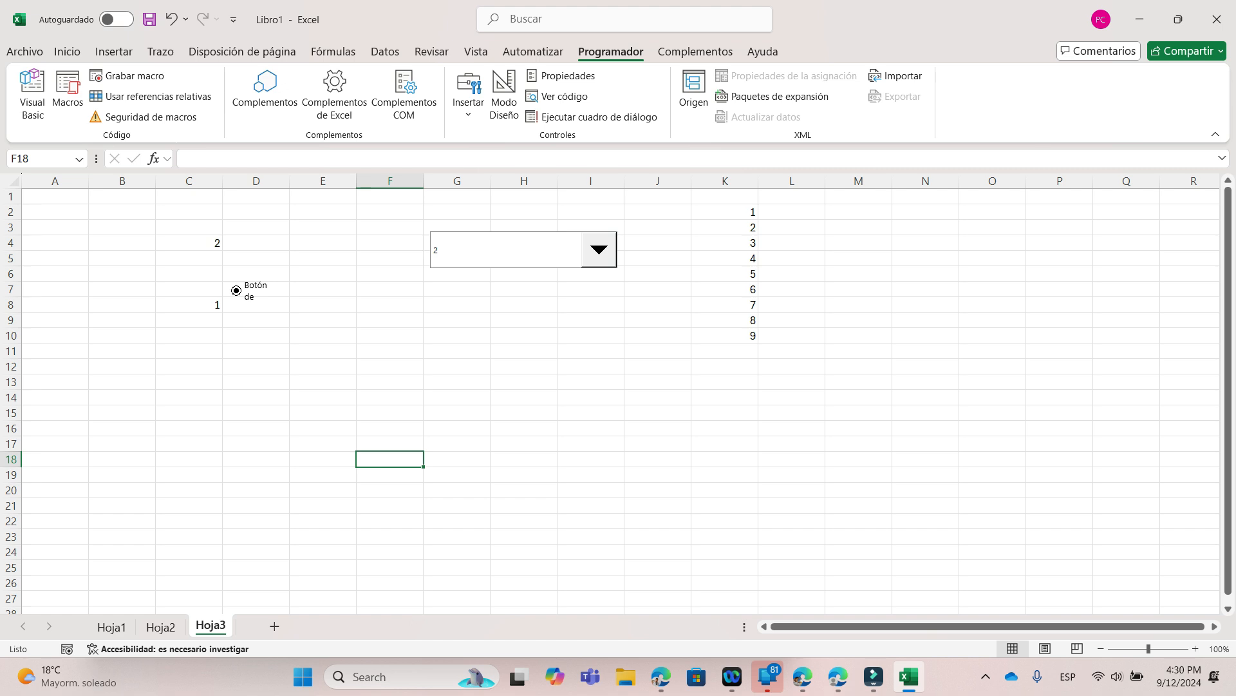
# Step: Set the option button's value to Sin activar in its control format and select the button again on the sheet
pyautogui.rightClick(236, 291)
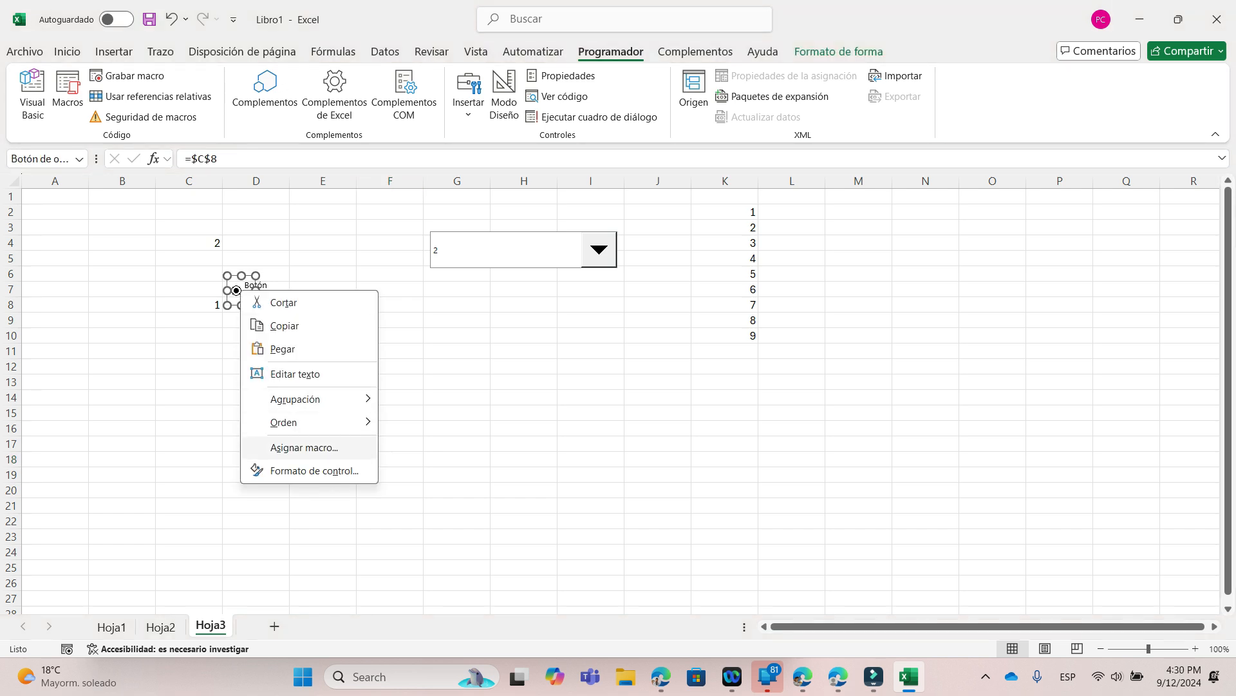
pyautogui.click(314, 470)
pyautogui.click(255, 274)
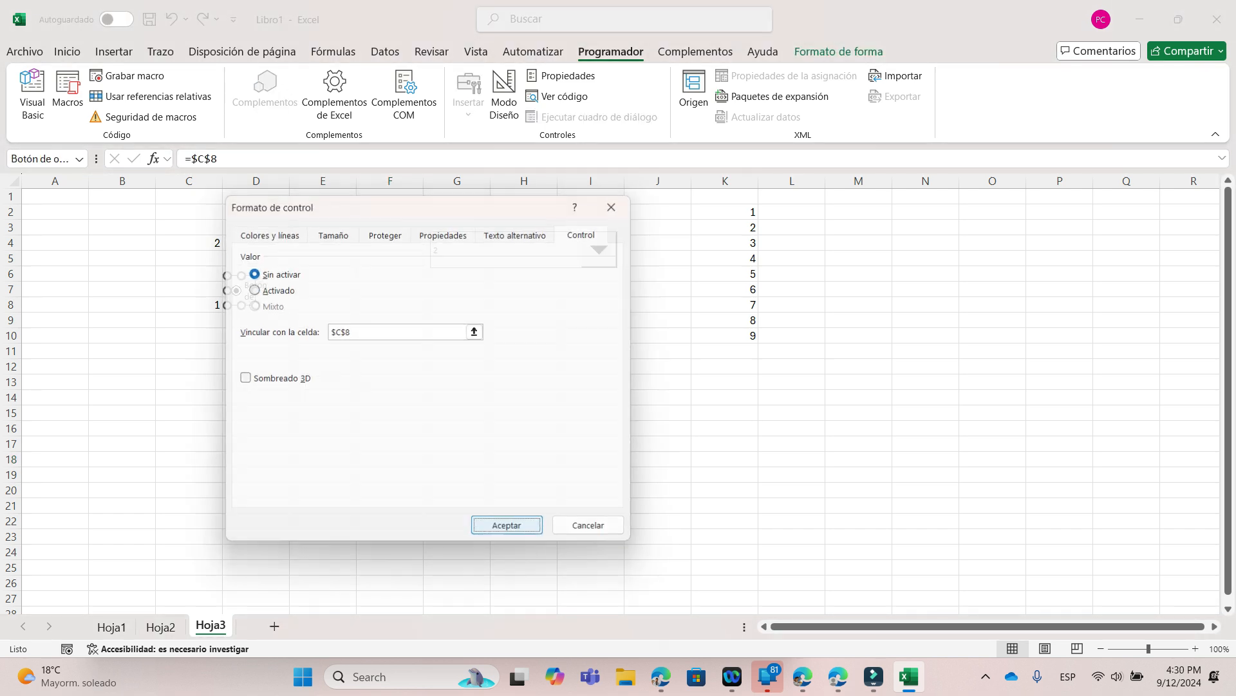
pyautogui.click(508, 525)
pyautogui.click(322, 413)
pyautogui.click(237, 291)
pyautogui.click(256, 320)
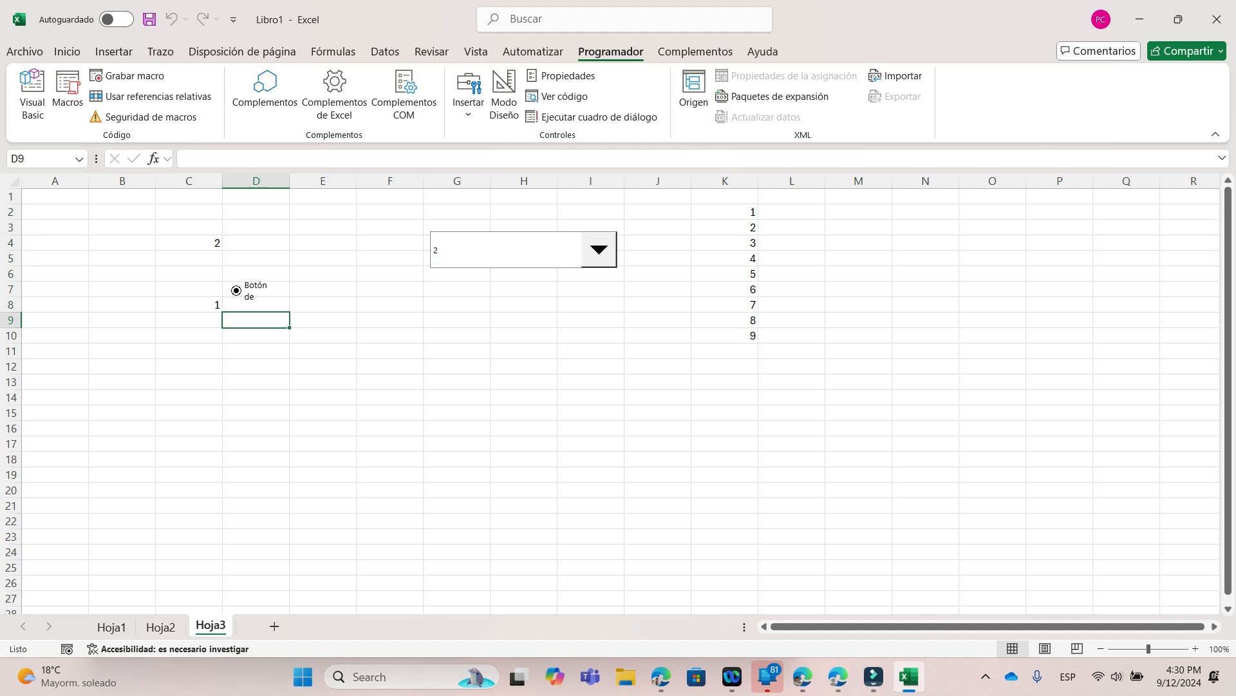
pyautogui.moveTo(189, 244); pyautogui.dragTo(257, 382)
pyautogui.click(323, 428)
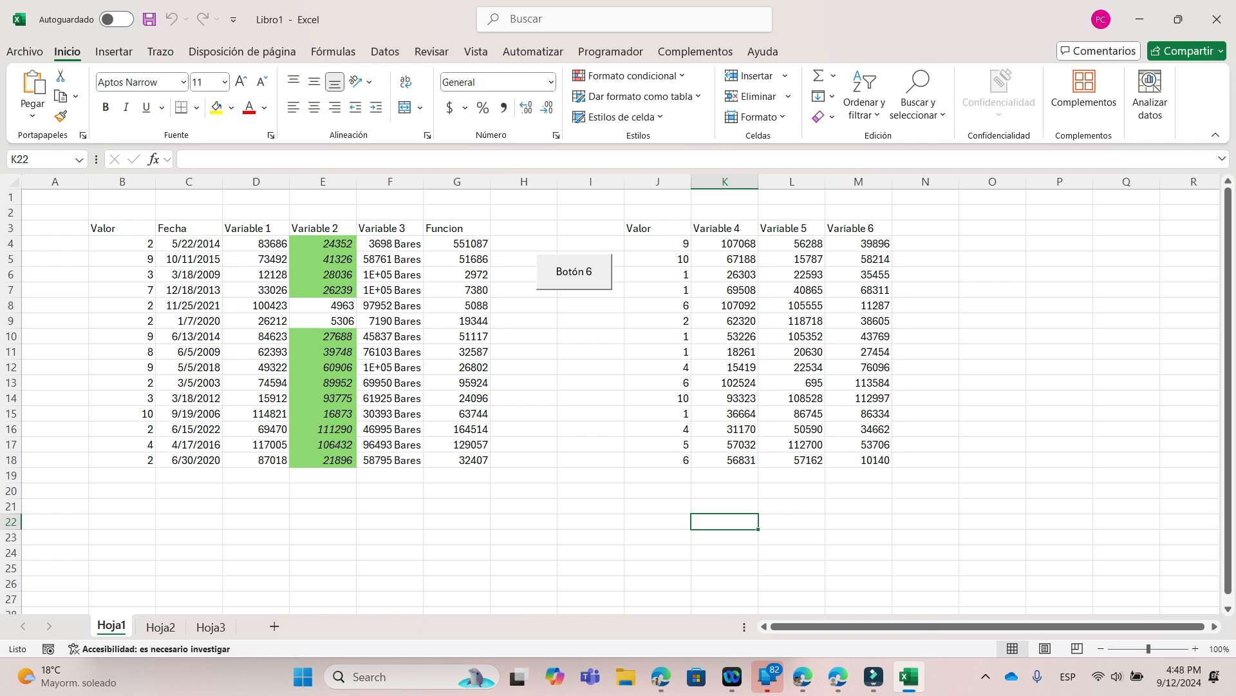
# Step: Create a pivot table from B3:G18 of Hoja1 in a new worksheet and add the Valor field to its rows
pyautogui.moveTo(122, 228); pyautogui.dragTo(486, 462)
pyautogui.click(114, 52)
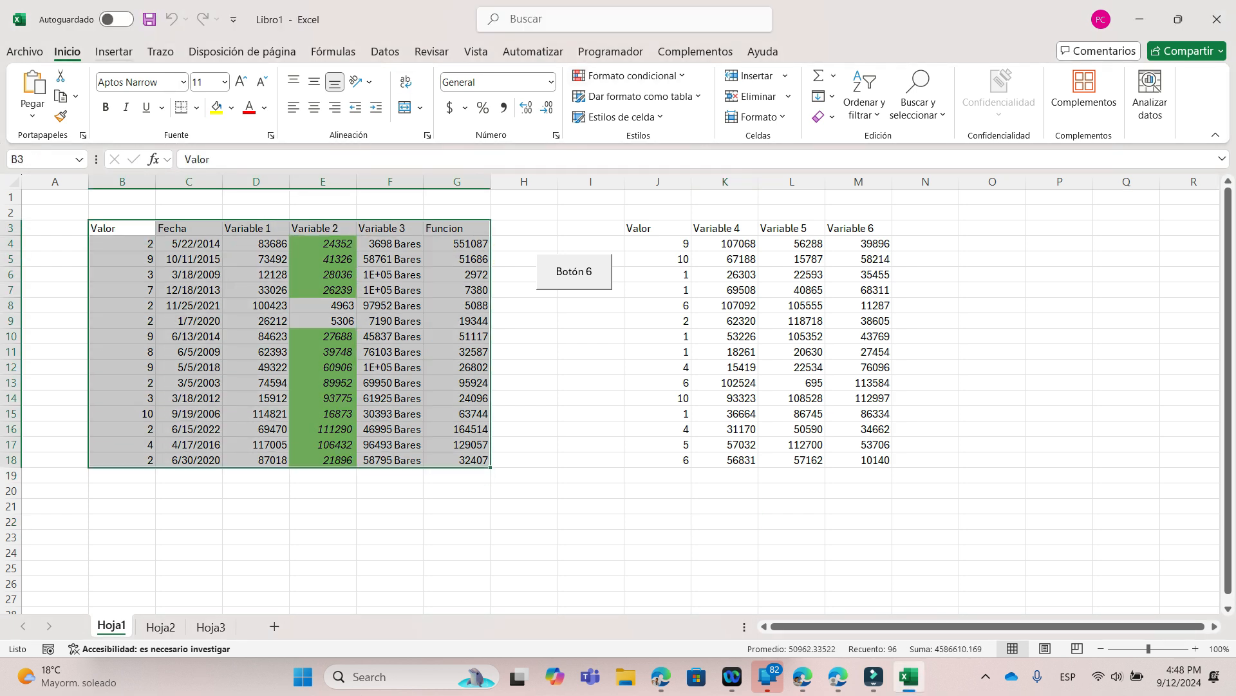
pyautogui.click(41, 108)
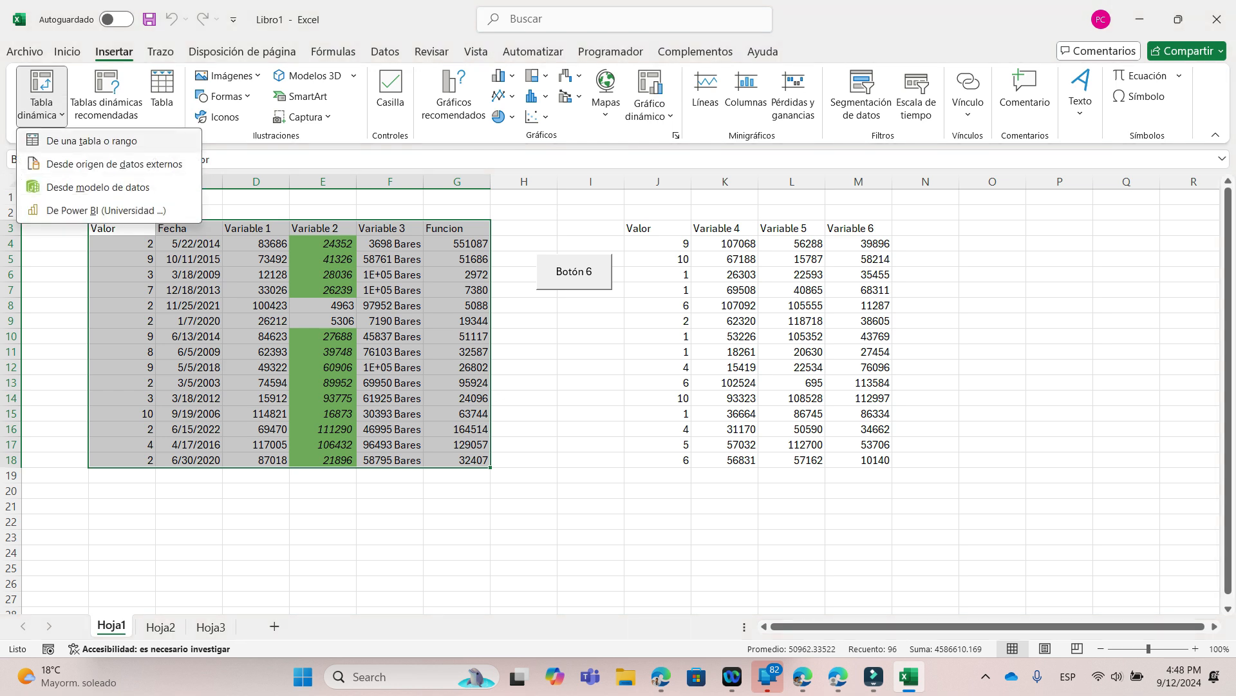
pyautogui.click(71, 141)
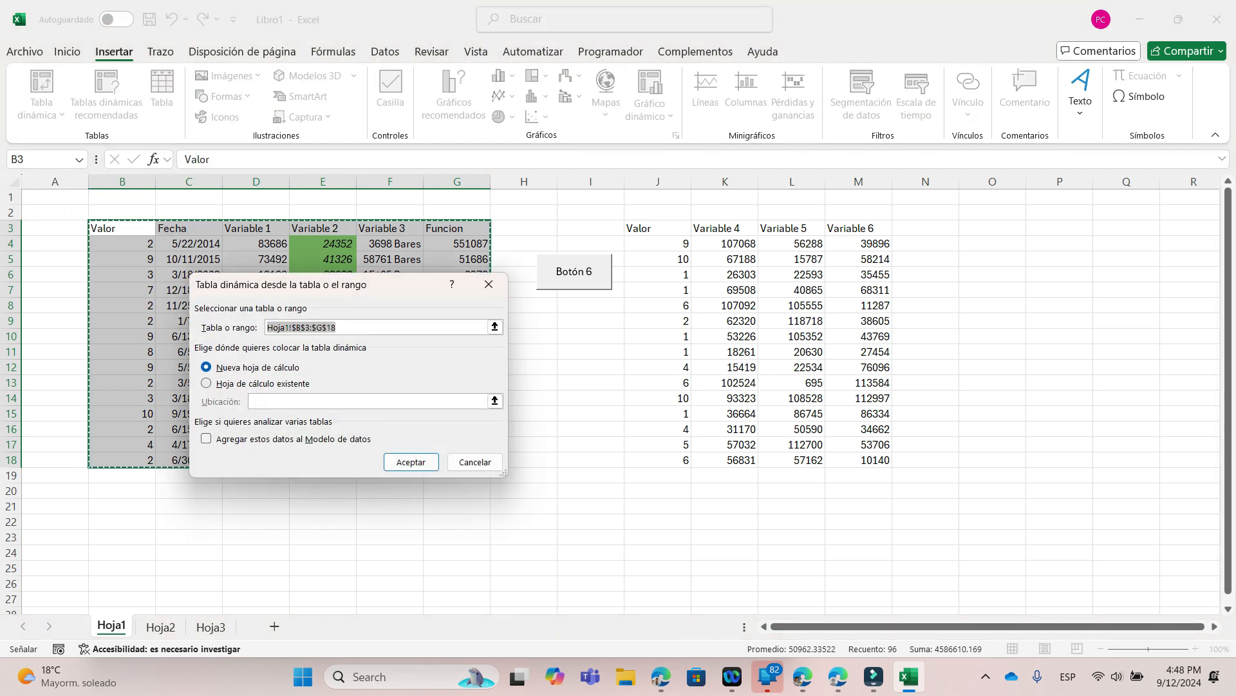
pyautogui.click(258, 383)
pyautogui.click(255, 367)
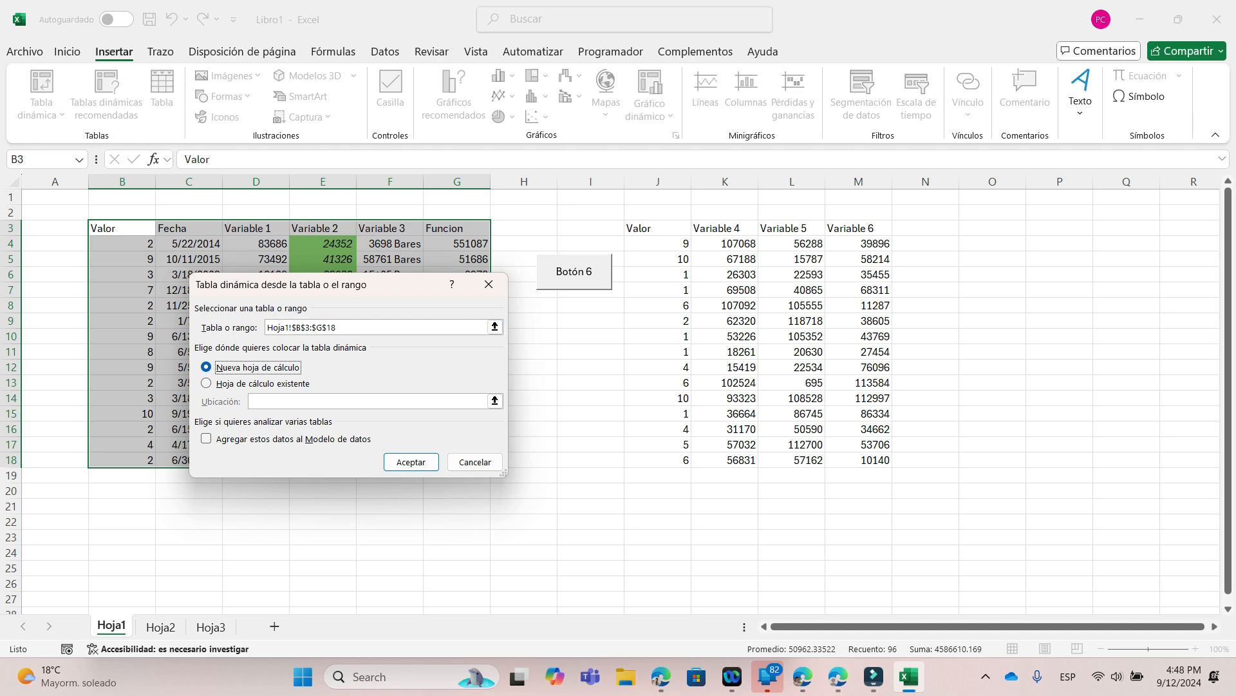
pyautogui.click(411, 462)
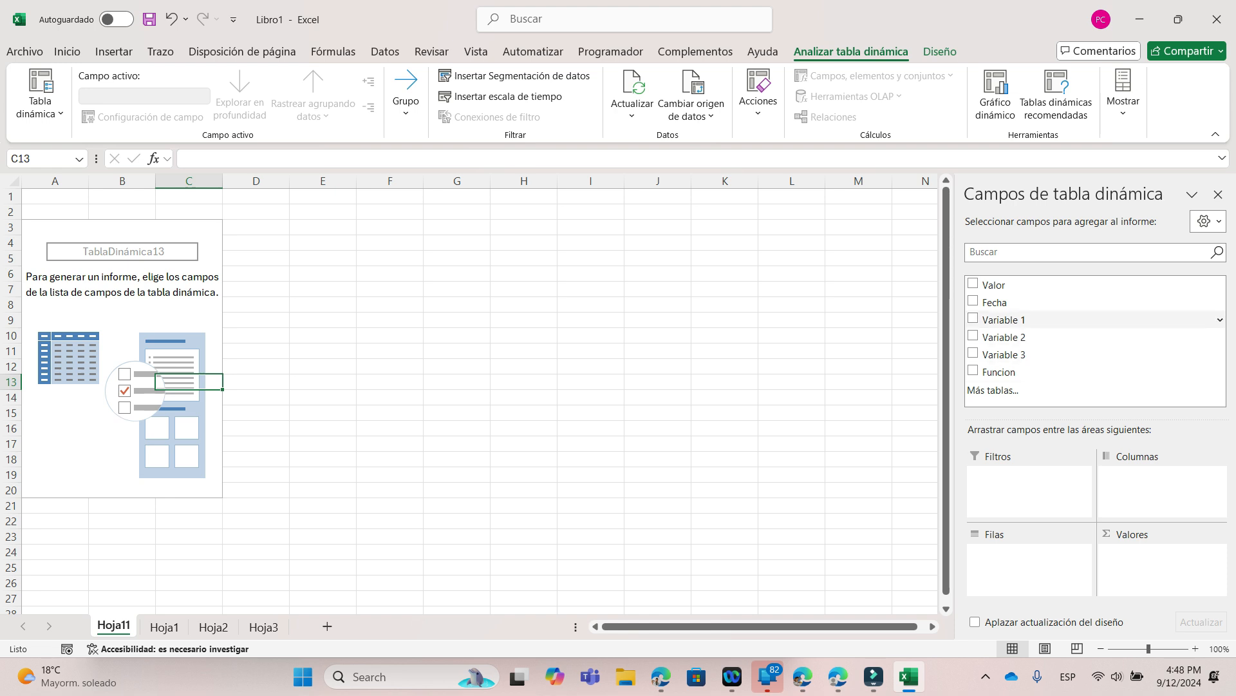
pyautogui.click(973, 283)
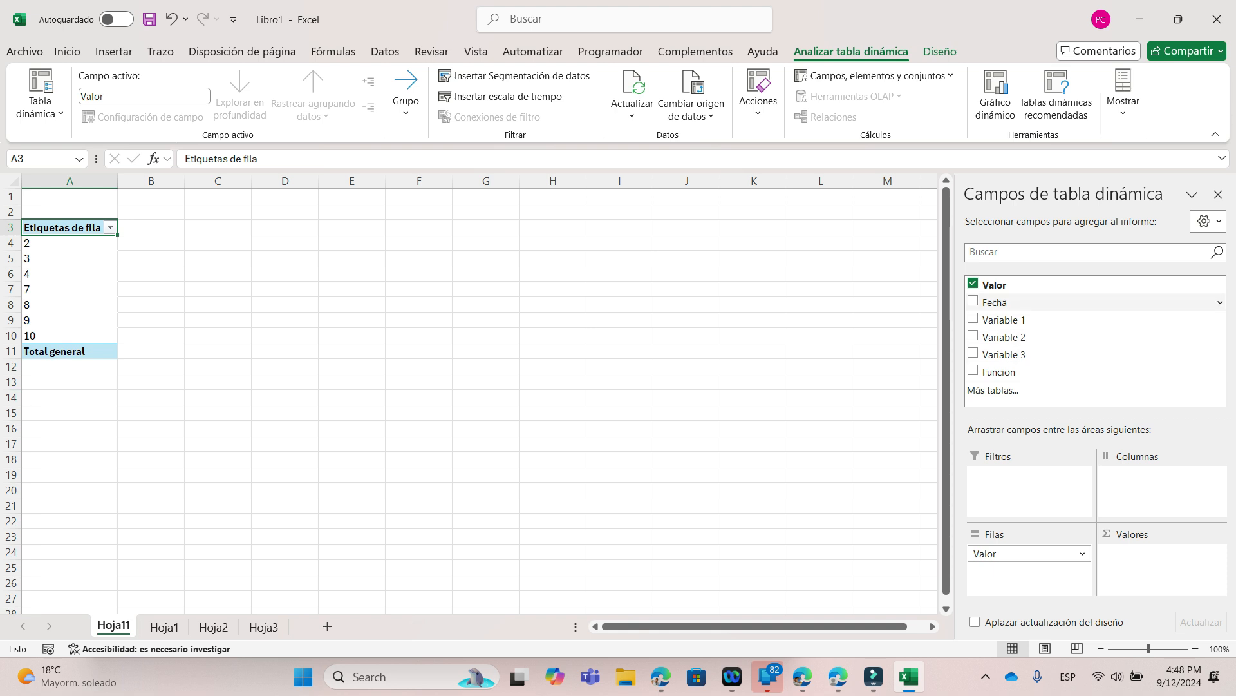
# Step: Add Variable 1 to the pivot table, trying it in rows and columns before placing it in the values area
pyautogui.moveTo(1004, 320); pyautogui.dragTo(1029, 570)
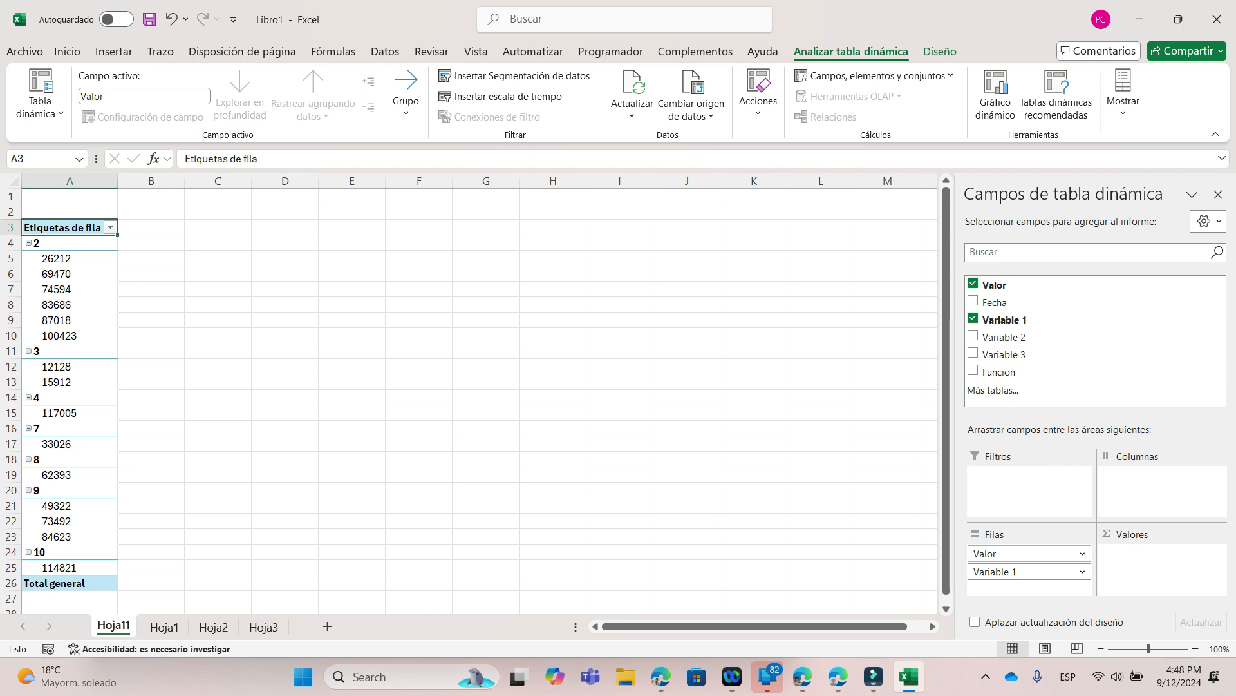
pyautogui.moveTo(1029, 572); pyautogui.dragTo(1162, 475)
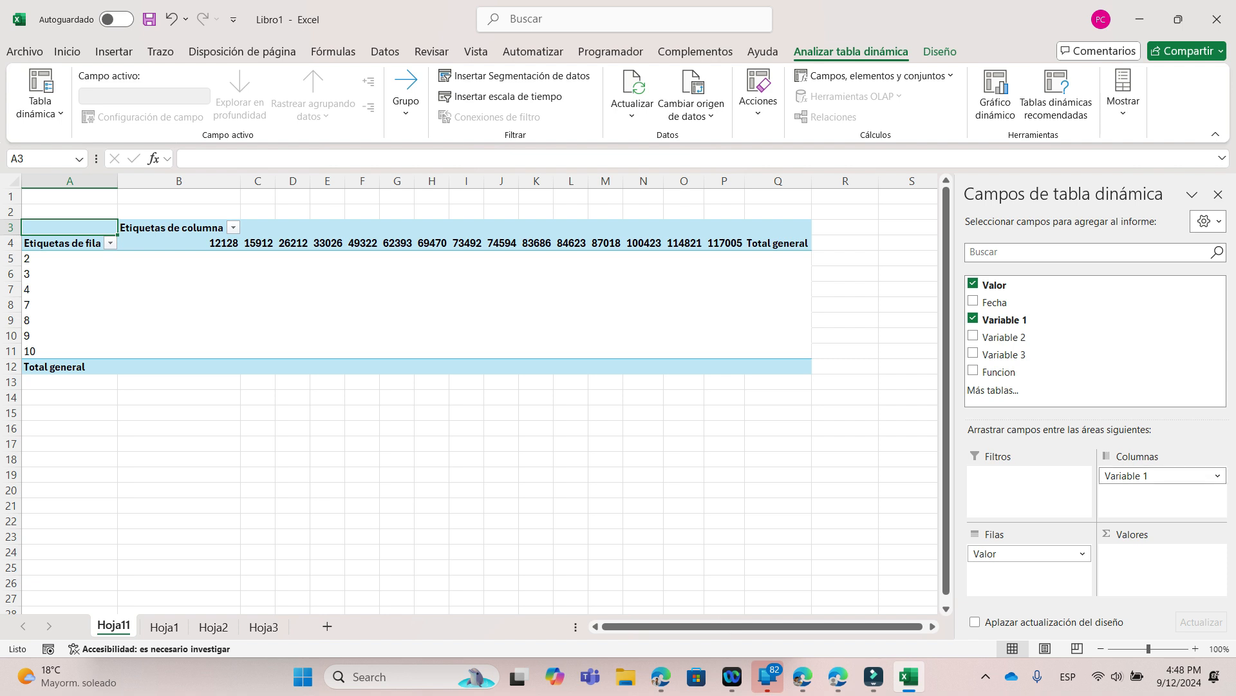
pyautogui.moveTo(1163, 475); pyautogui.dragTo(1162, 559)
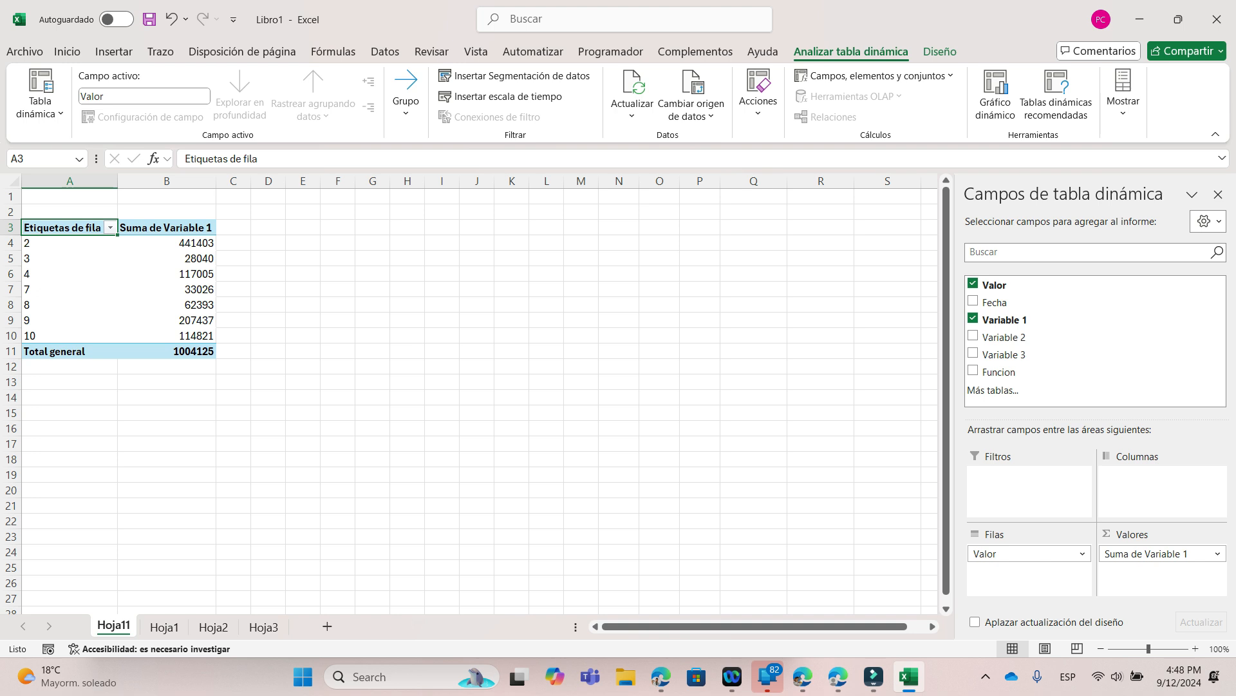
# Step: Summarize the Variable 1 value field by Promedio instead of Suma
pyautogui.click(167, 227)
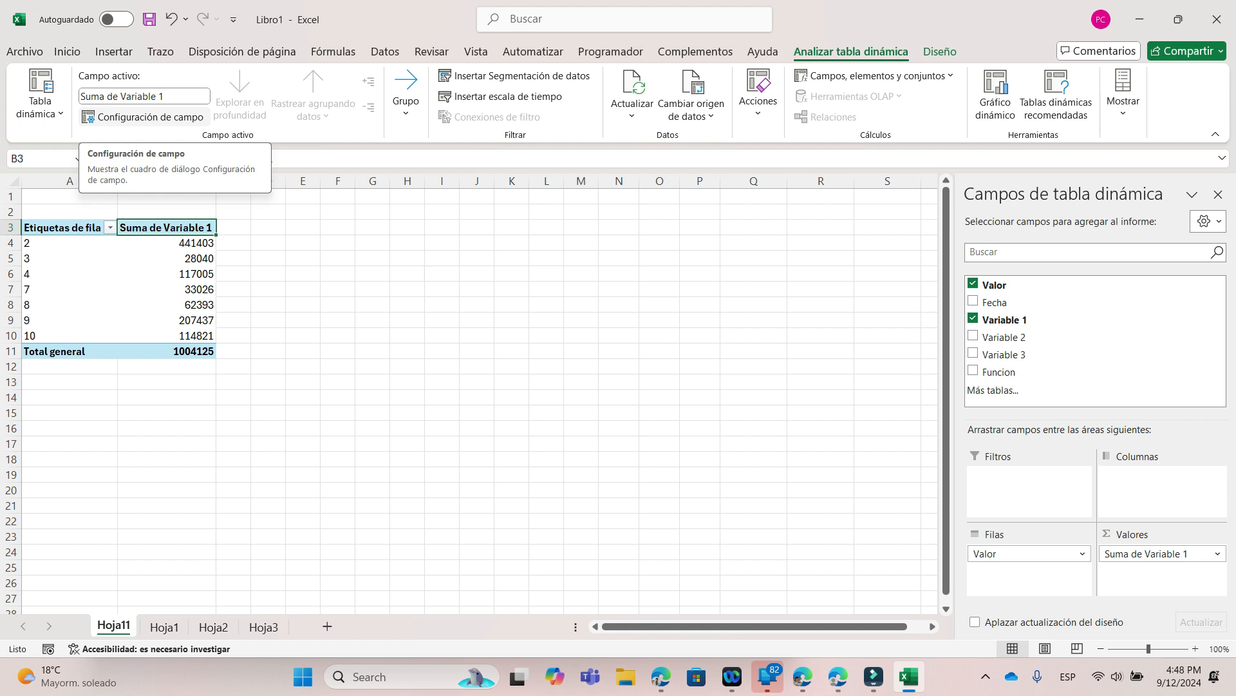
pyautogui.click(143, 116)
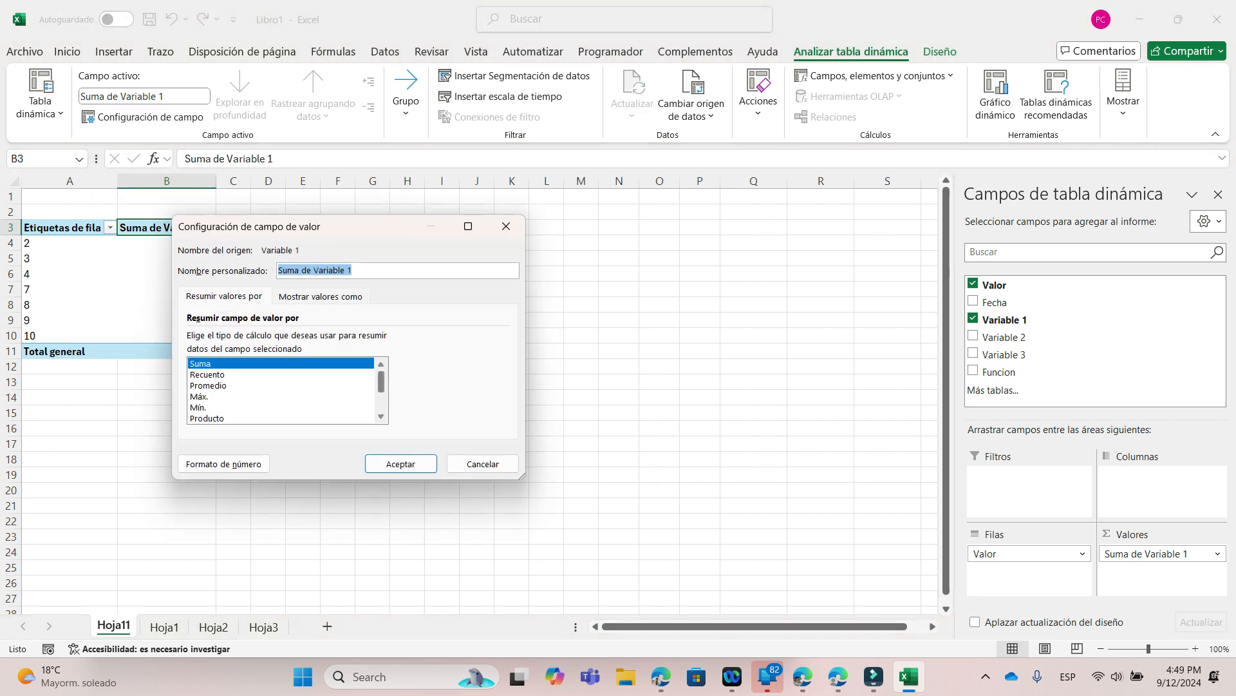
pyautogui.scroll(-1, 283, 389)
pyautogui.scroll(1, 283, 389)
pyautogui.click(208, 386)
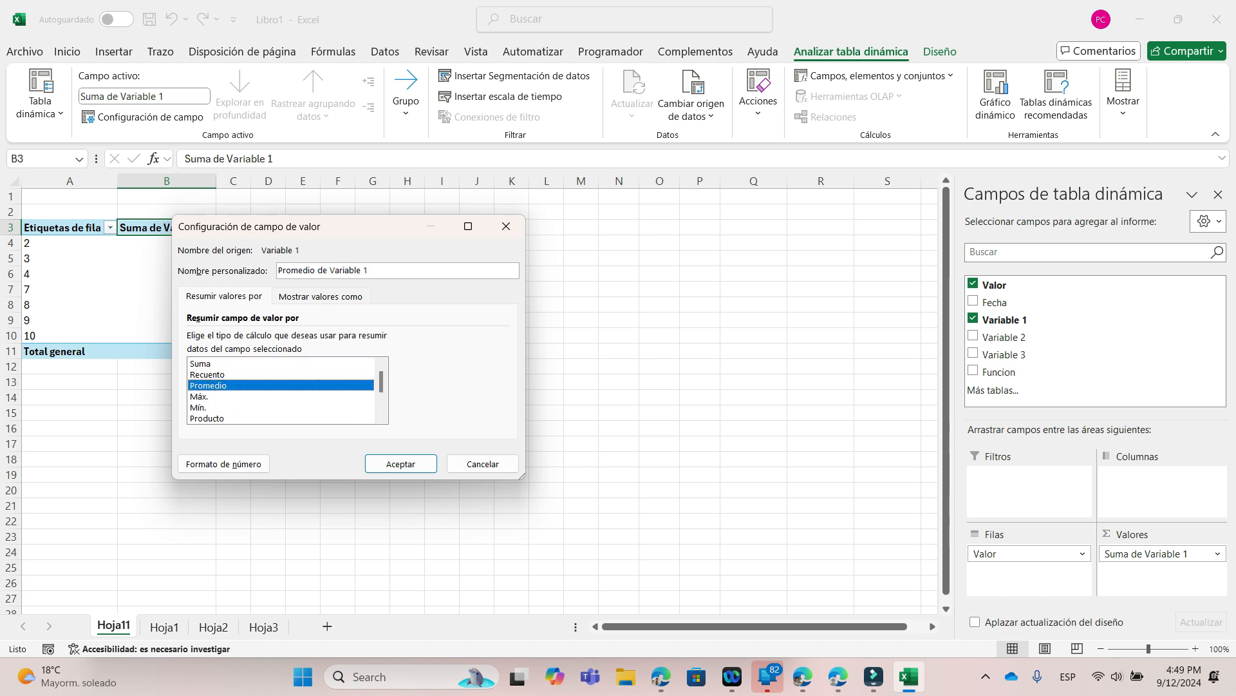
pyautogui.click(401, 464)
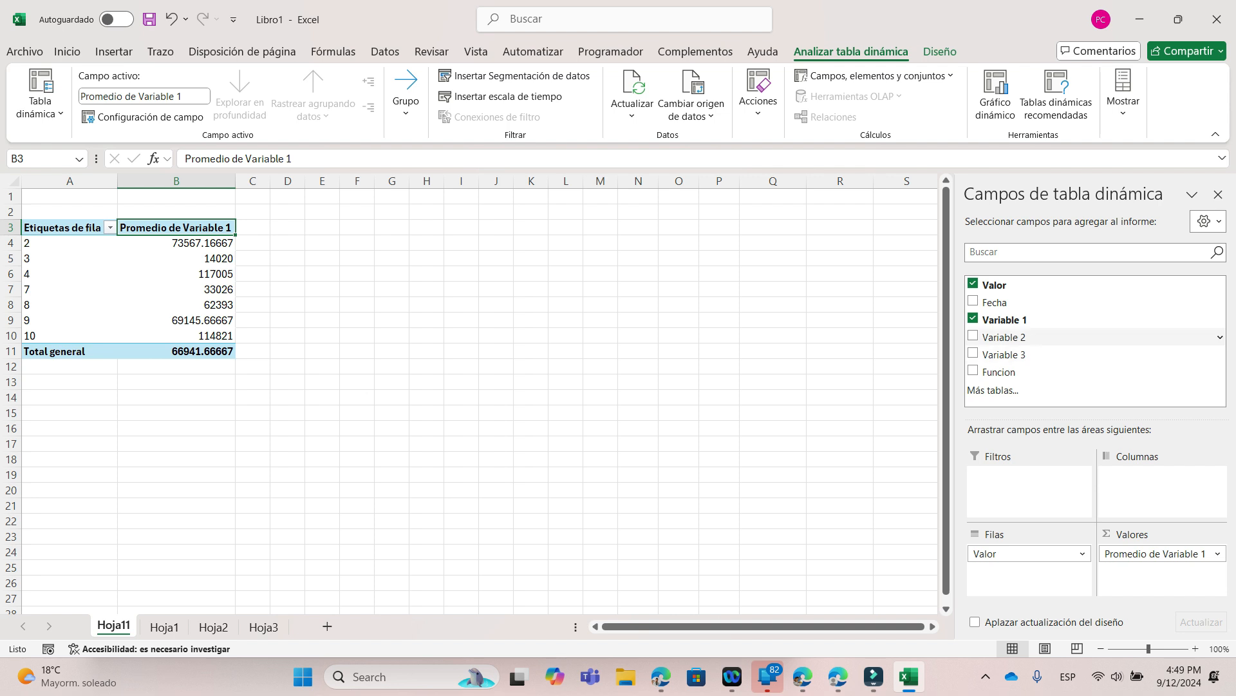
# Step: Add Variable 2 to the pivot table's values and Variable 3 to its report filters
pyautogui.moveTo(1006, 336); pyautogui.dragTo(1153, 568)
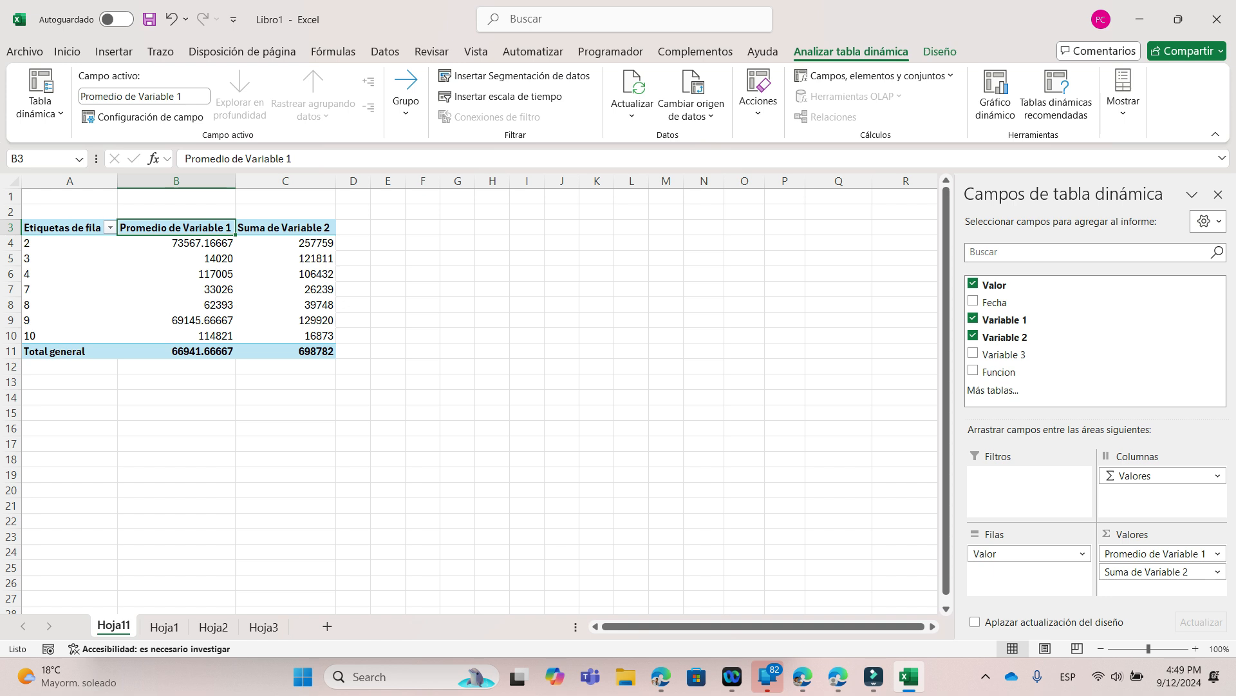
pyautogui.click(632, 335)
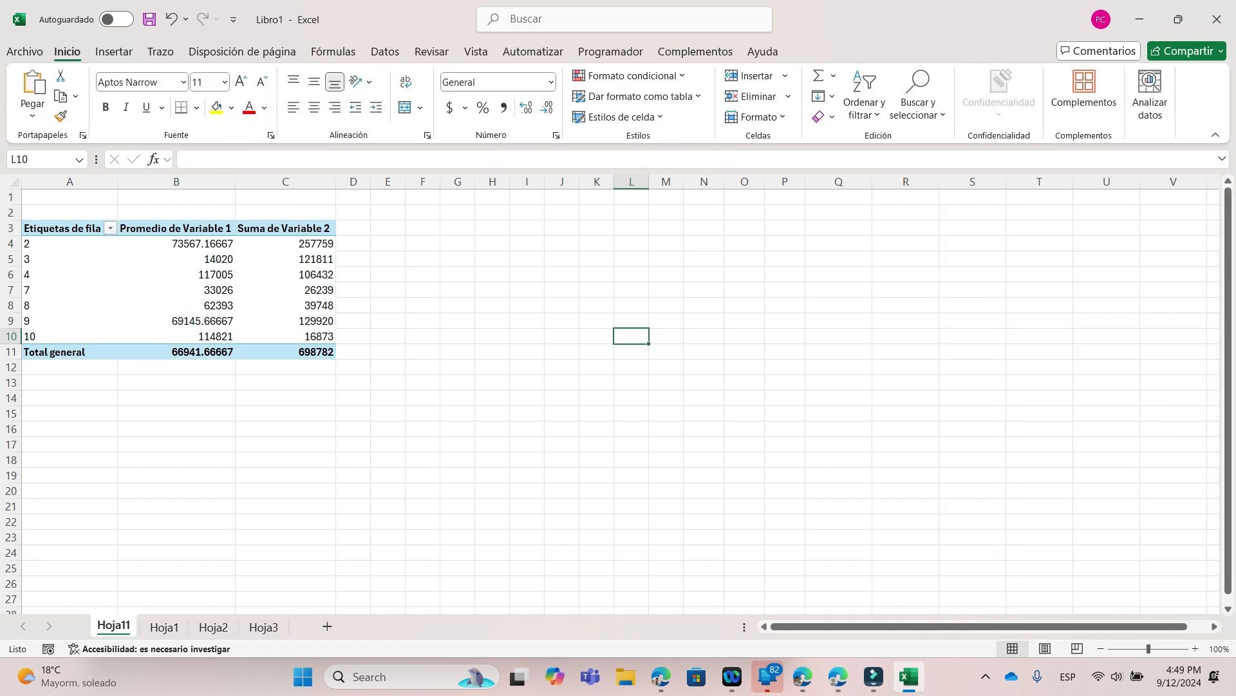
pyautogui.click(177, 320)
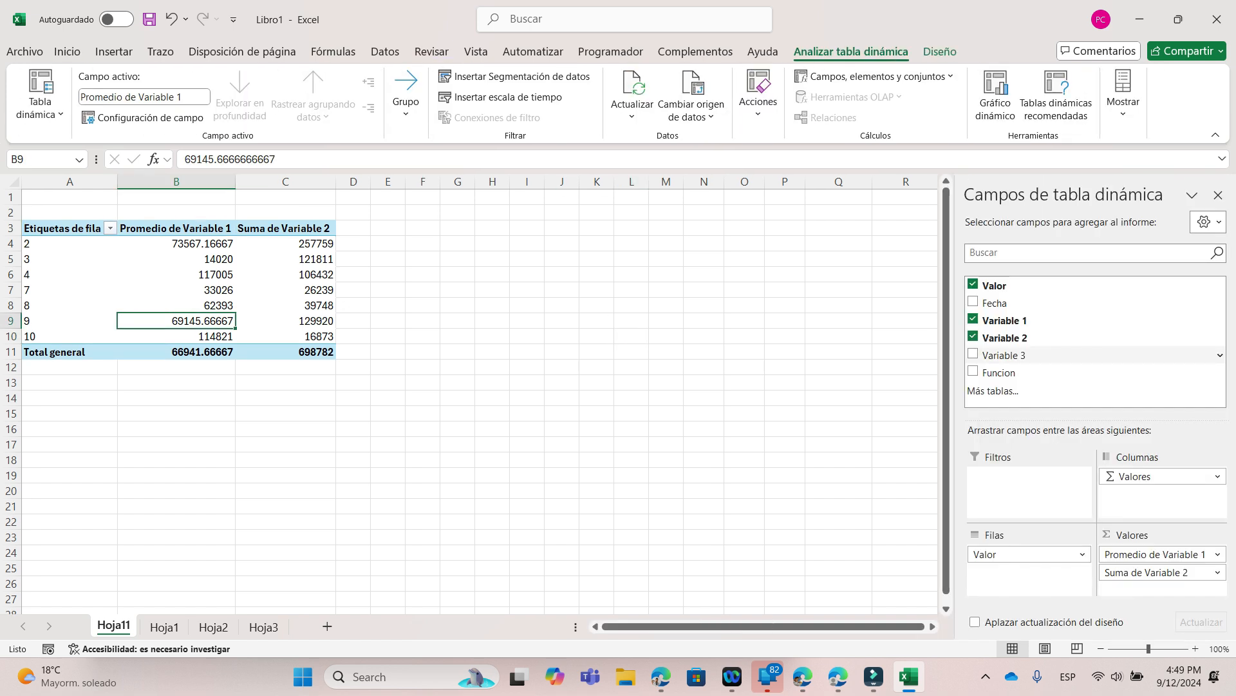
pyautogui.moveTo(1005, 355); pyautogui.dragTo(1029, 477)
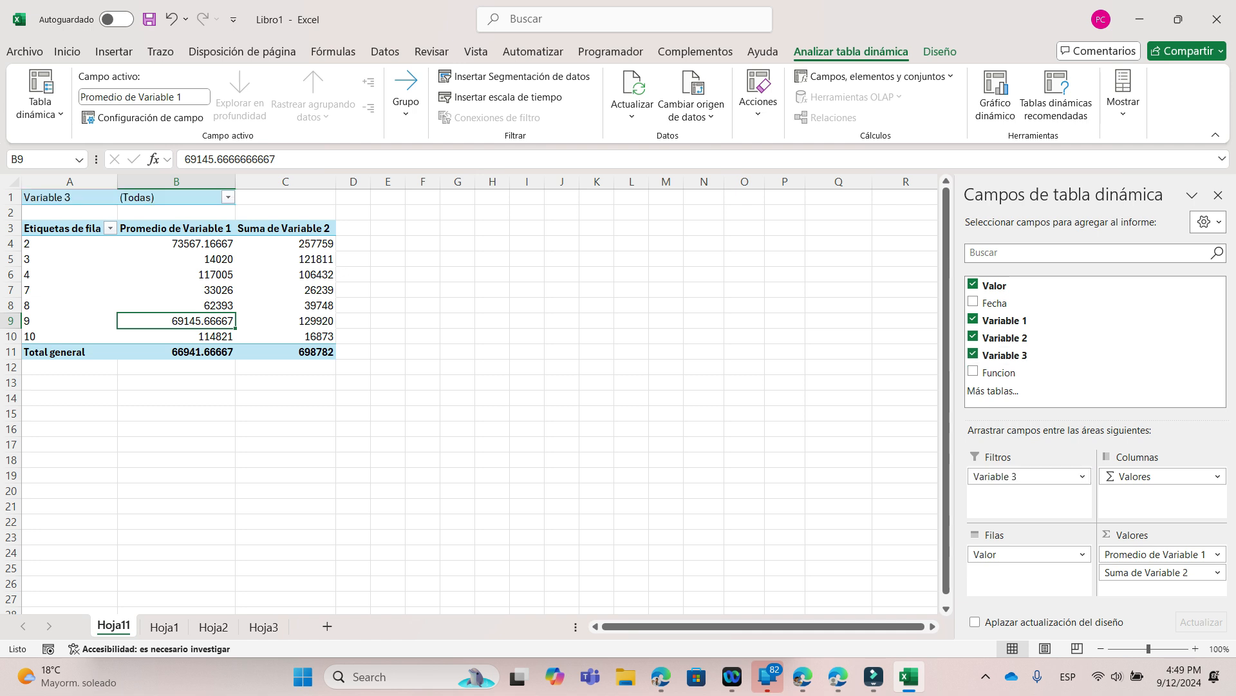
# Step: Filter the pivot table by Variable 3 to 45837 Bares and reset that filter to (Todas)
pyautogui.click(228, 197)
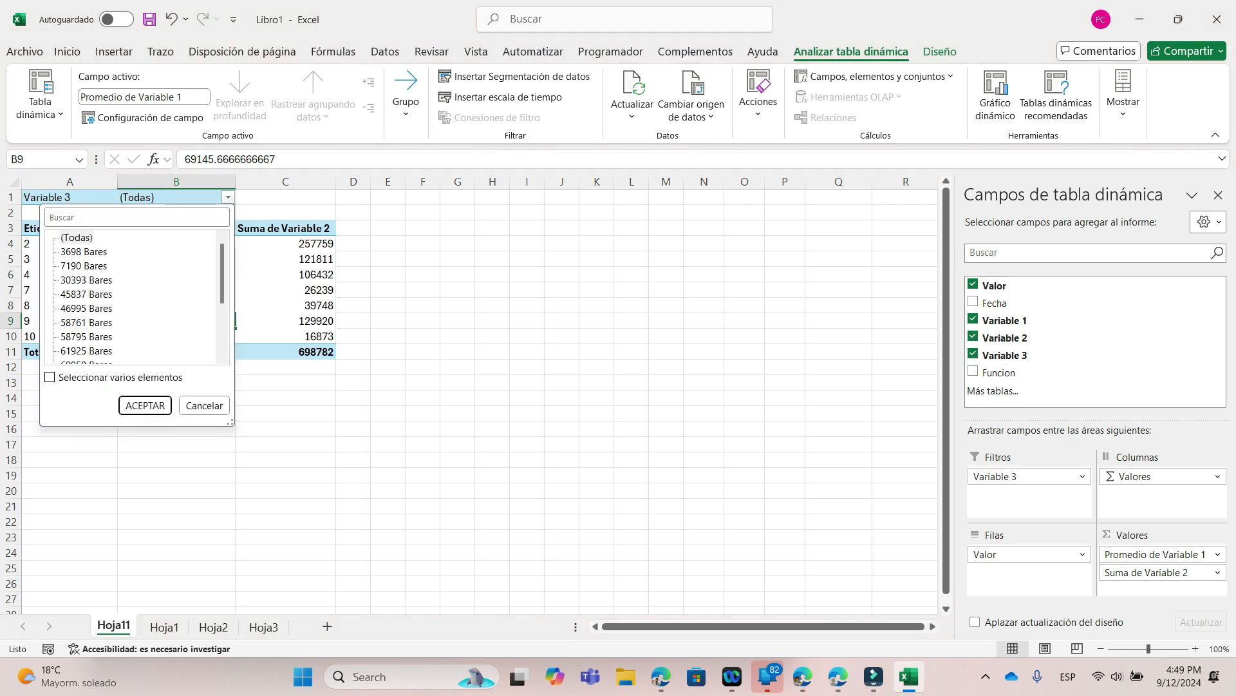
pyautogui.click(87, 294)
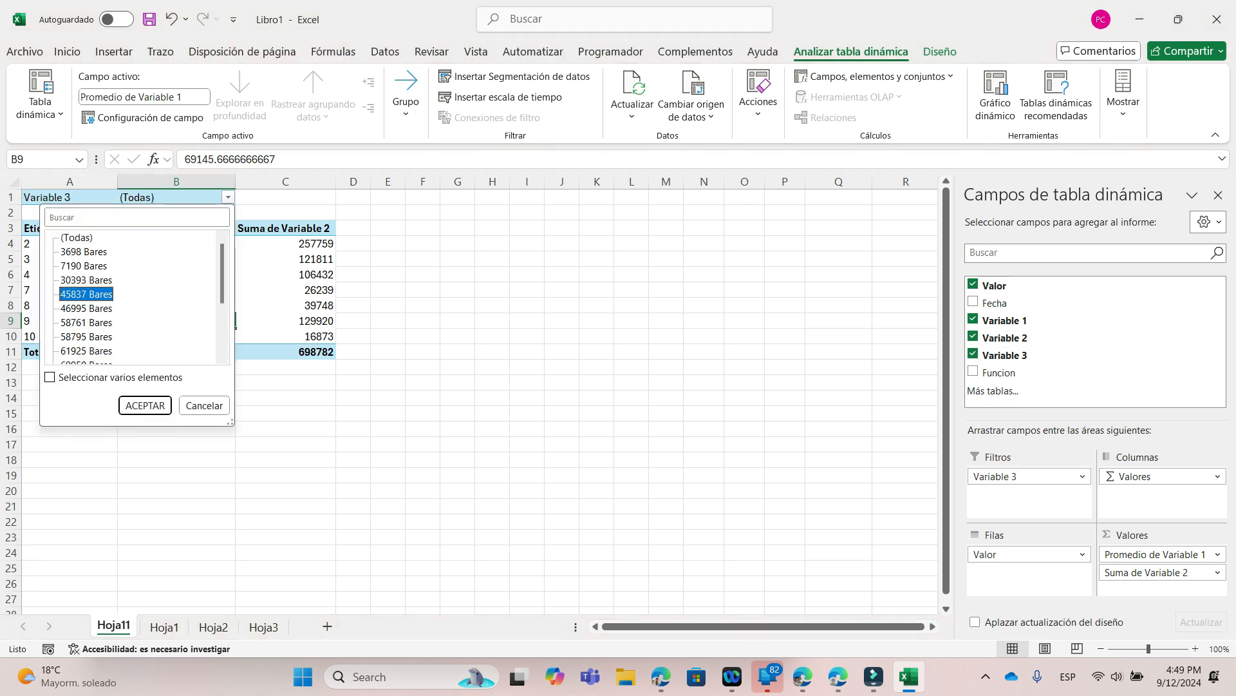
pyautogui.click(145, 405)
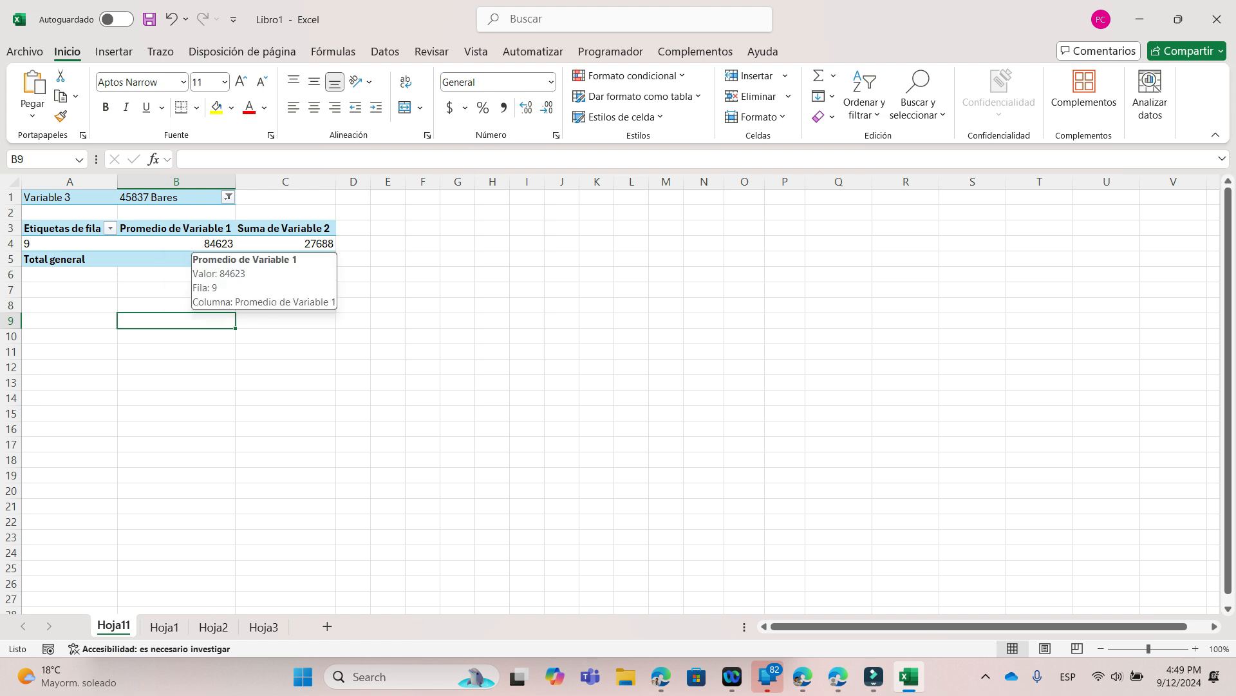
pyautogui.click(281, 242)
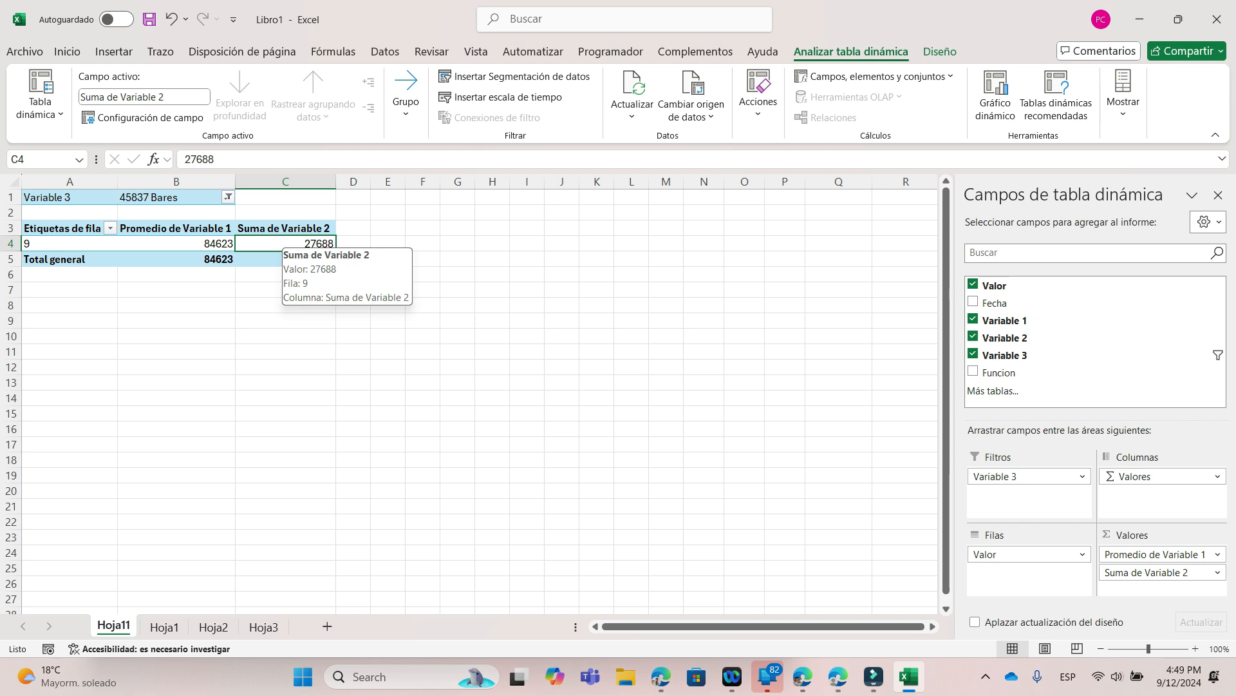
pyautogui.click(228, 197)
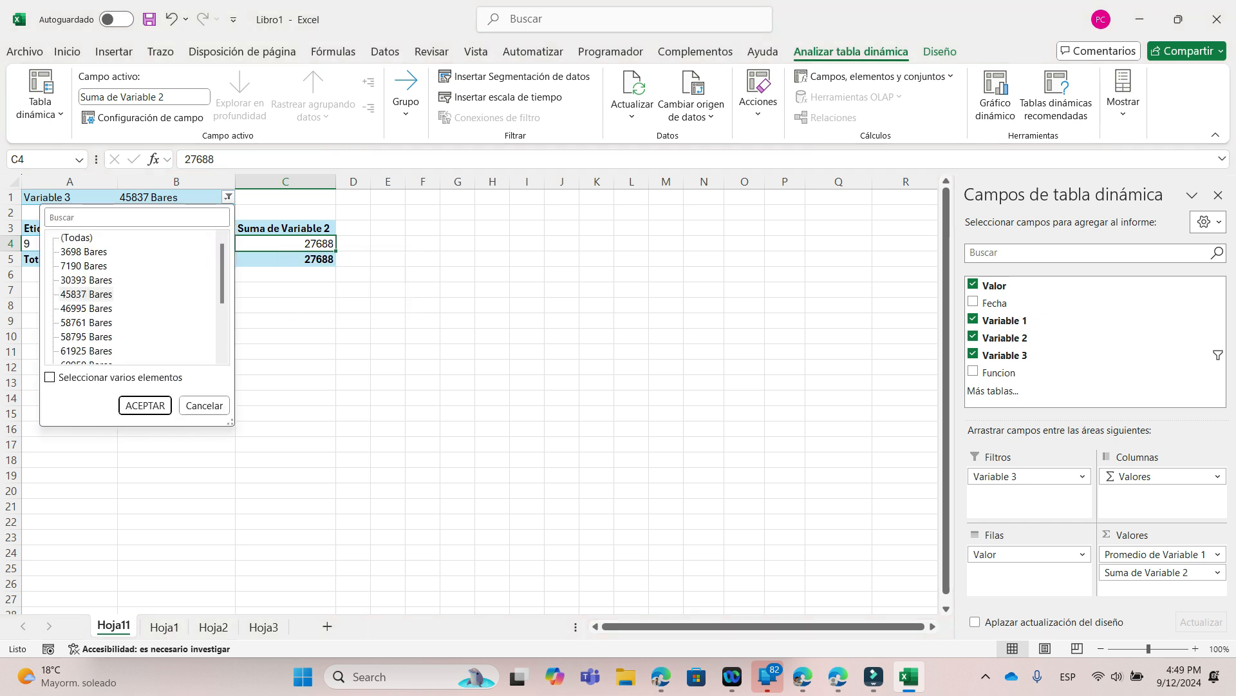
pyautogui.click(145, 405)
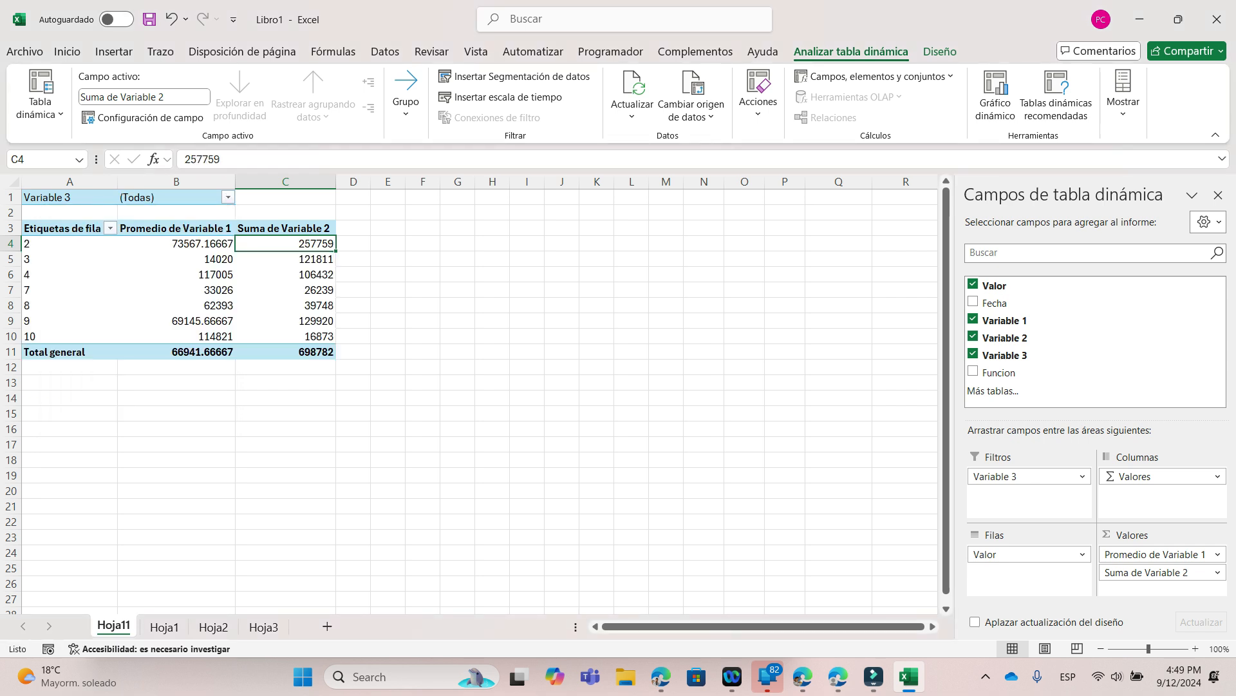
# Step: Insert a timeline for the Fecha field of the pivot table
pyautogui.click(176, 275)
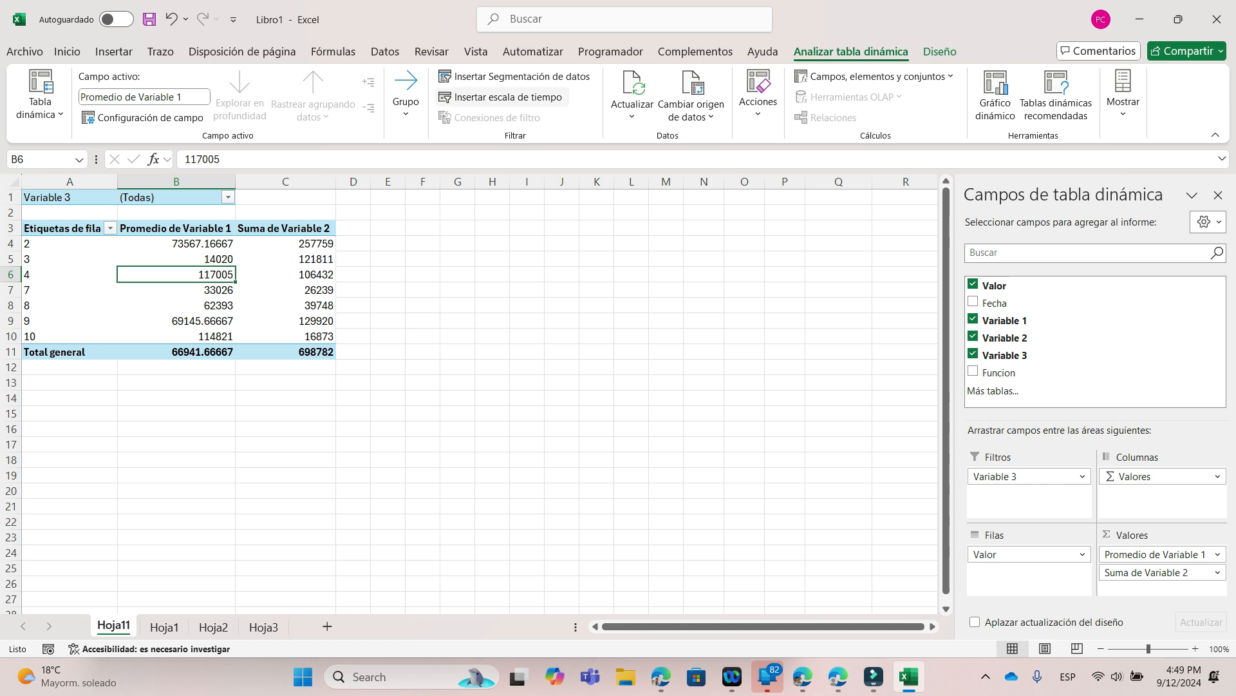
pyautogui.click(503, 97)
pyautogui.click(270, 301)
pyautogui.click(346, 477)
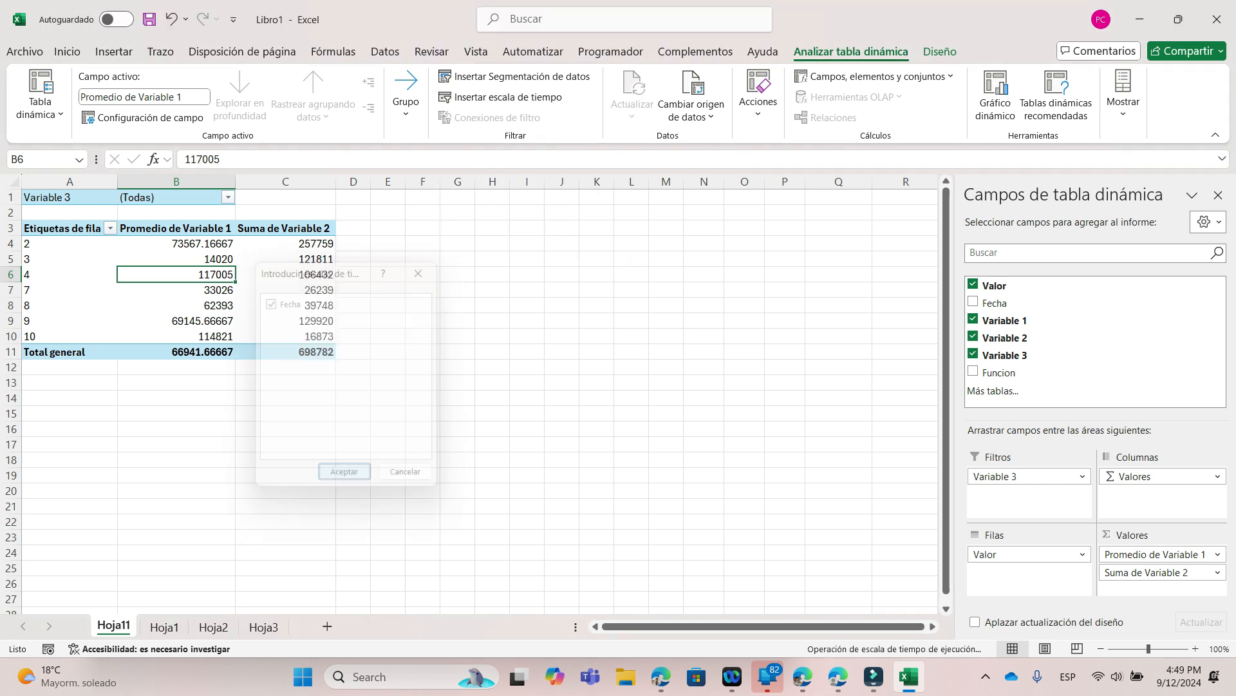
# Step: Switch the Fecha timeline to years, filter it to 2017-2021, and review the remaining rows and Variable 1 averages
pyautogui.click(361, 454)
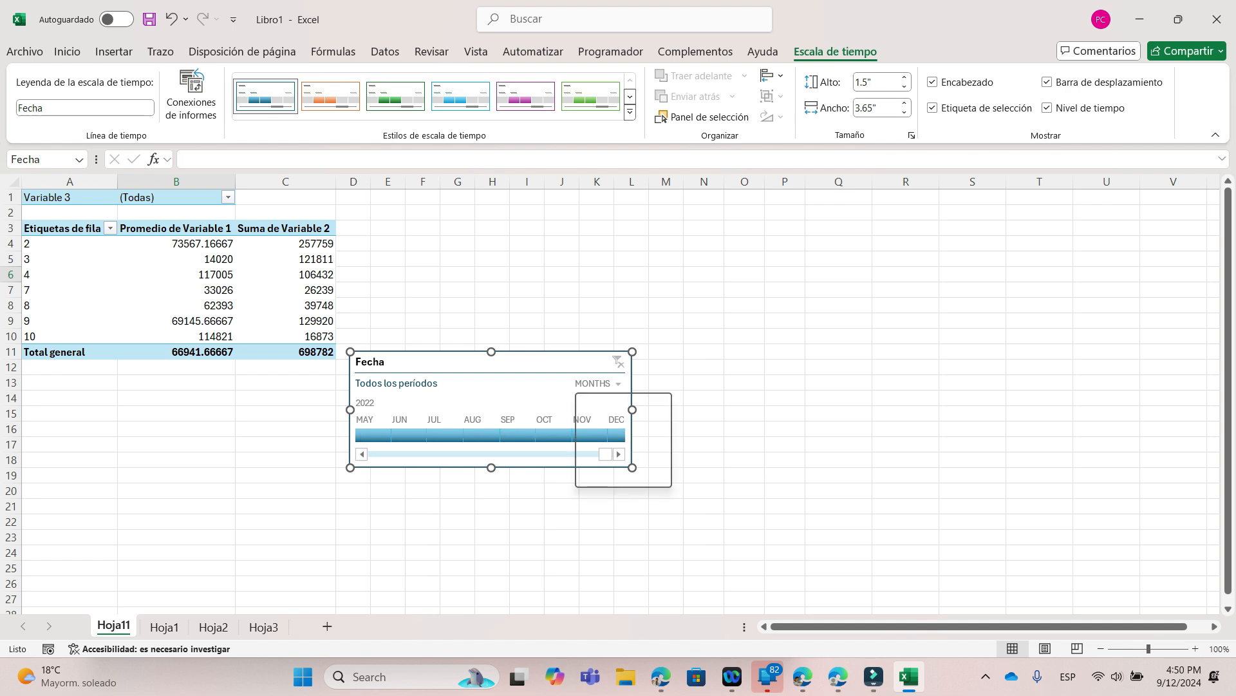
pyautogui.click(618, 404)
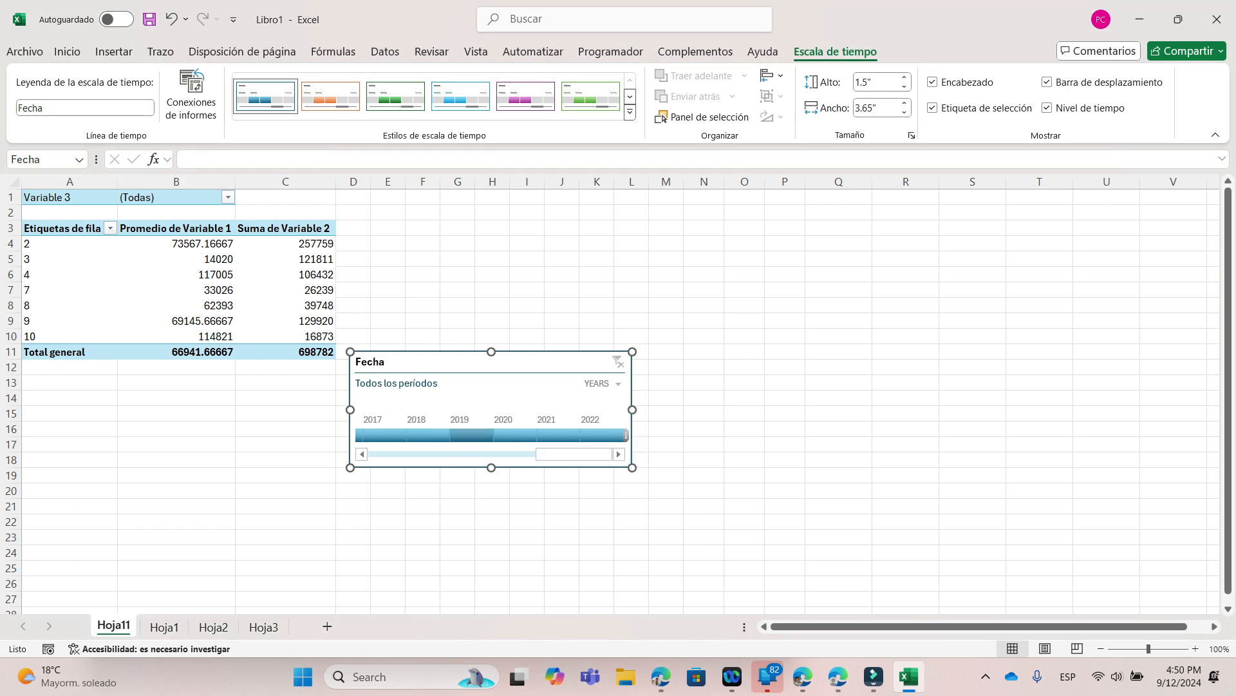
pyautogui.moveTo(385, 435); pyautogui.dragTo(561, 435)
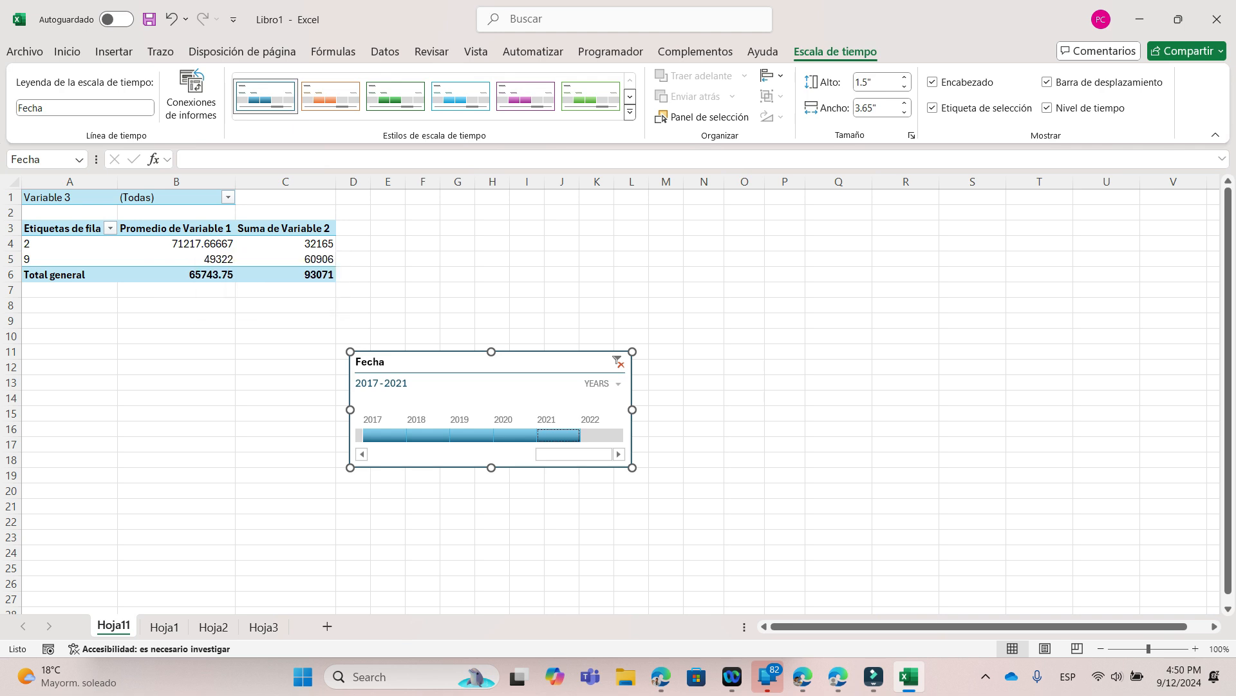
pyautogui.click(42, 243)
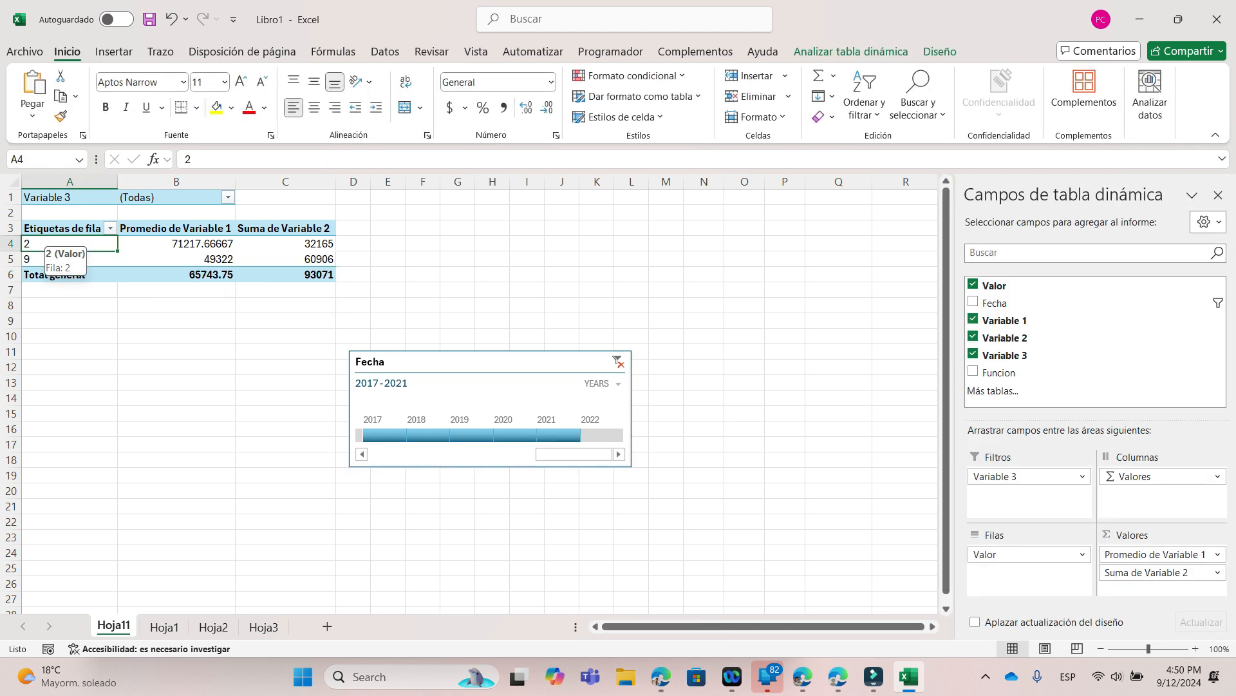
pyautogui.click(25, 259)
pyautogui.click(176, 228)
pyautogui.click(187, 244)
pyautogui.click(186, 259)
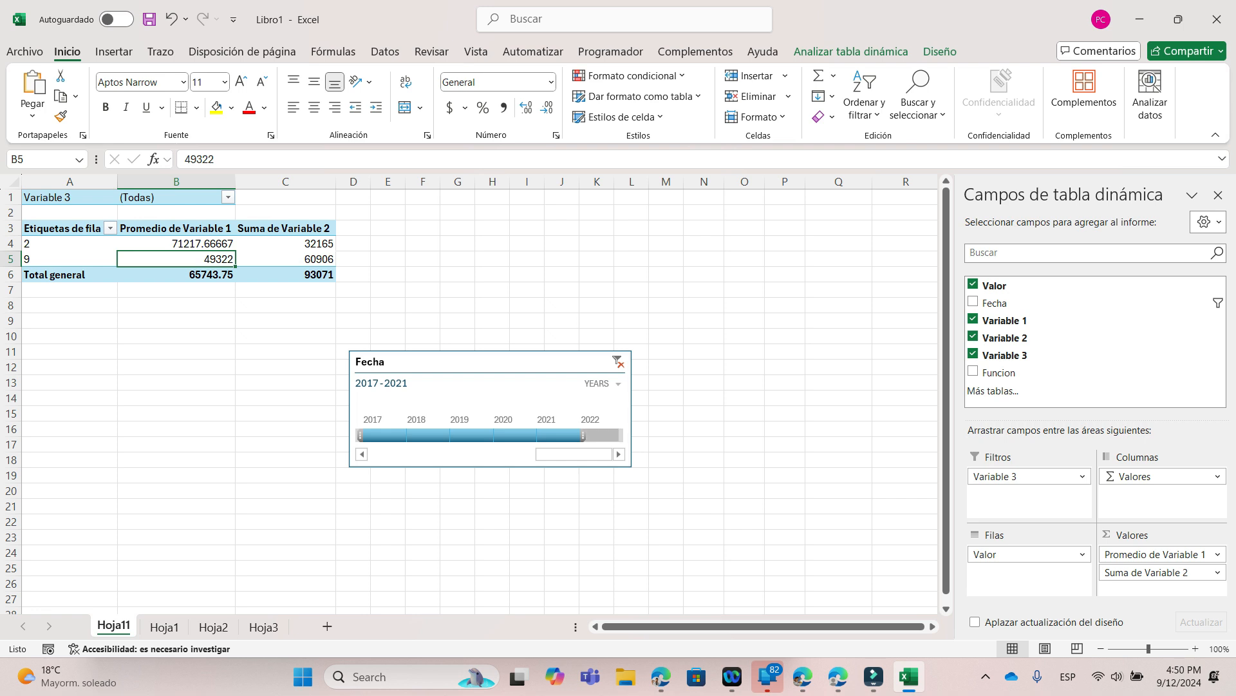
# Step: Extend the Fecha timeline's range to 2017-2022 and switch its time level to quarters
pyautogui.moveTo(583, 436); pyautogui.dragTo(619, 435)
pyautogui.click(617, 384)
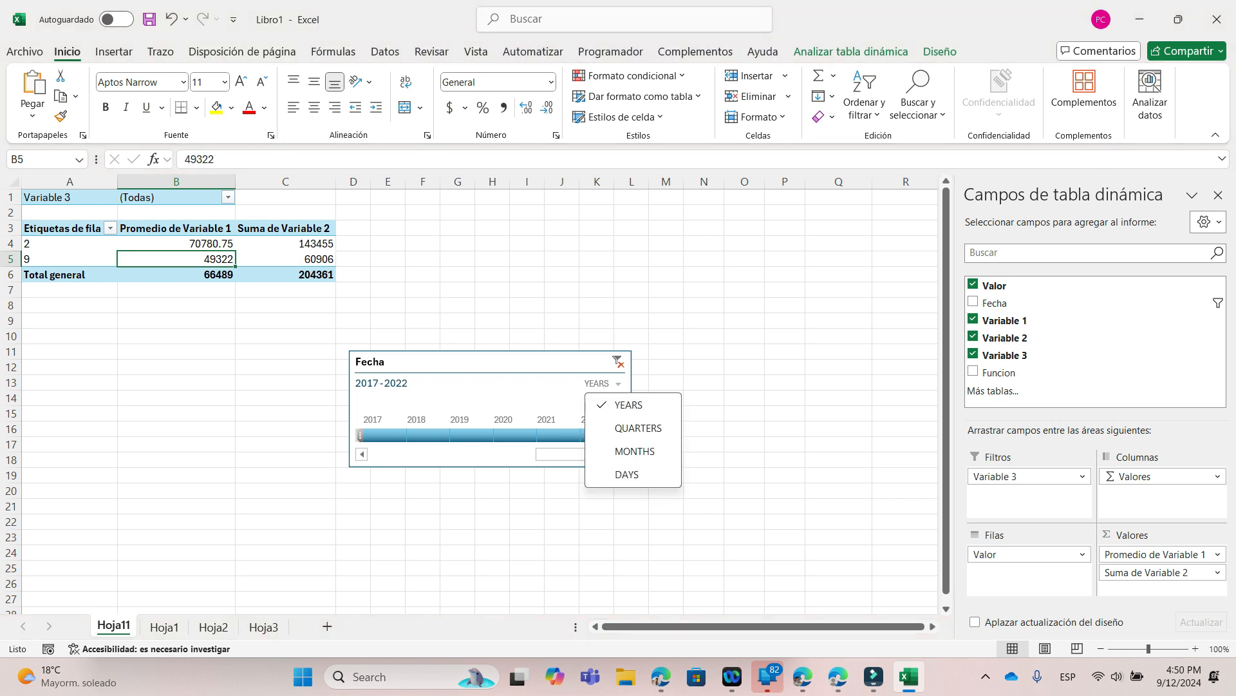
pyautogui.click(637, 428)
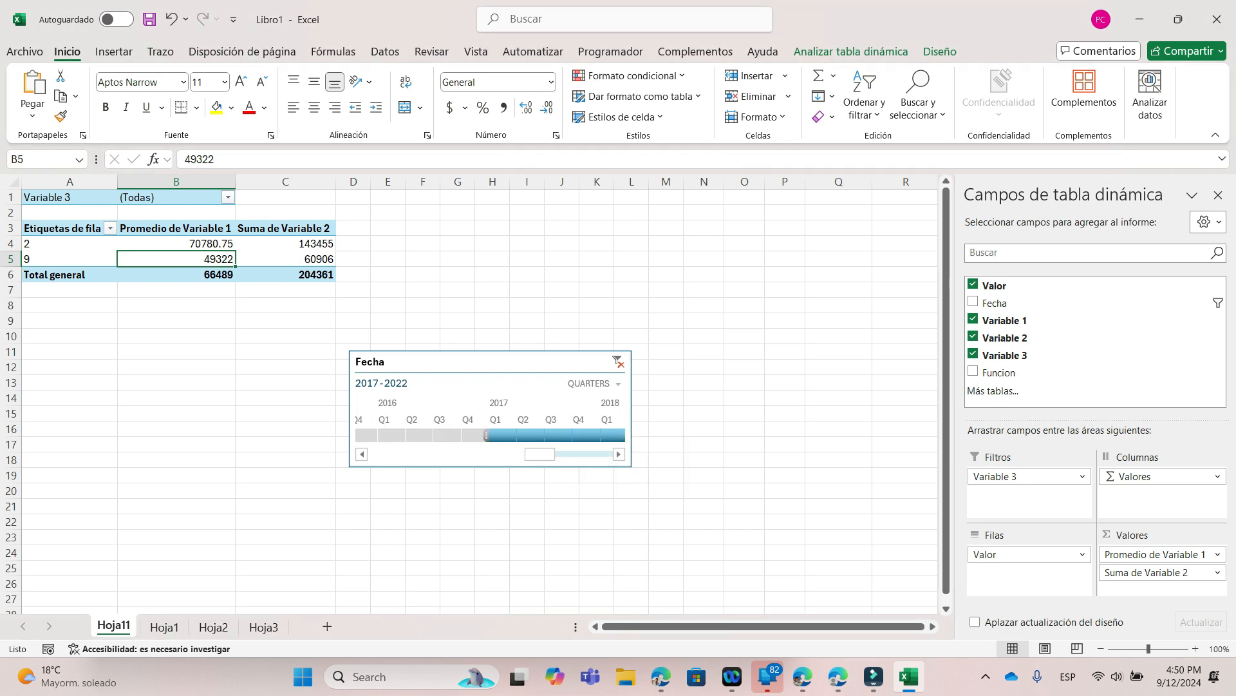
# Step: Clear the Fecha timeline's filter with its time level on days, and move it up beside the pivot table
pyautogui.click(617, 362)
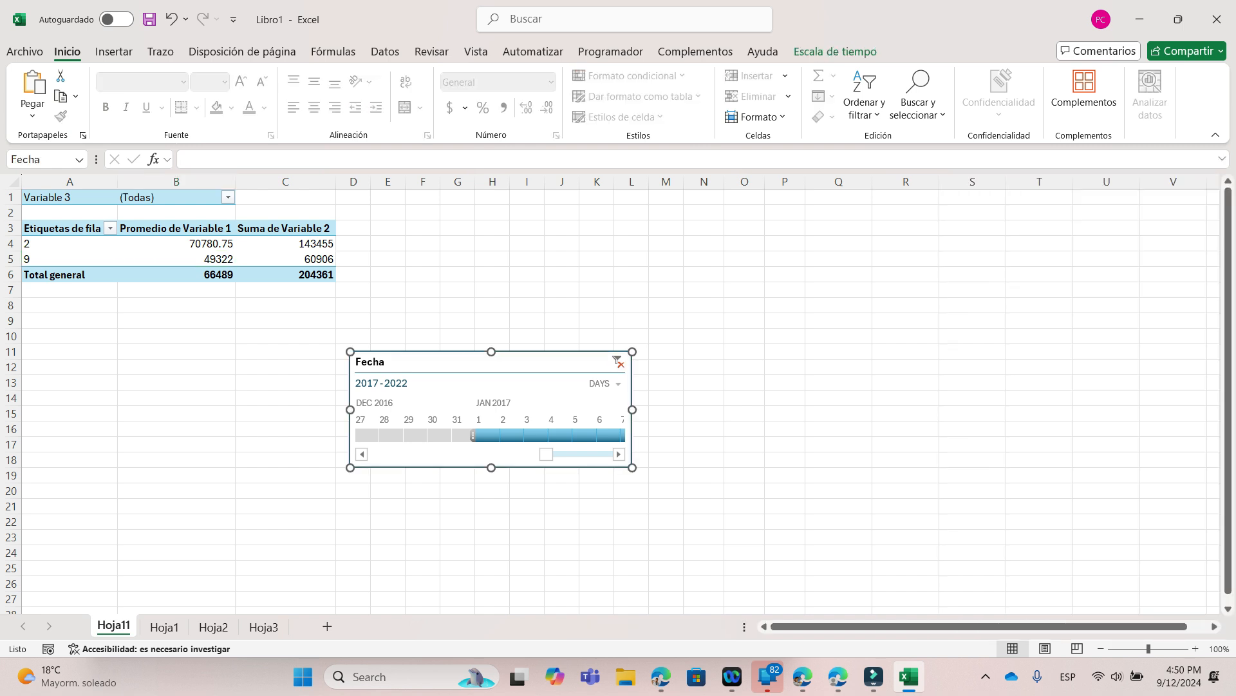
pyautogui.moveTo(450, 361); pyautogui.dragTo(470, 216)
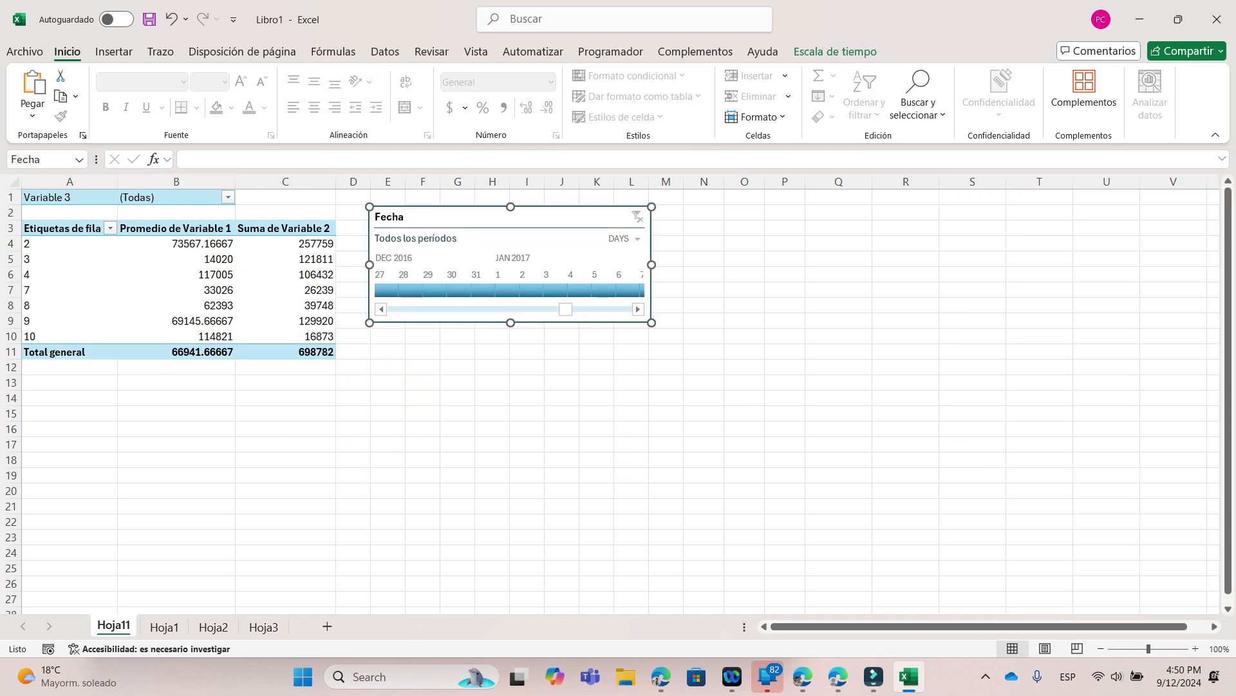
# Step: Insert a slicer for the Funcion field of the pivot table
pyautogui.click(176, 290)
pyautogui.click(851, 52)
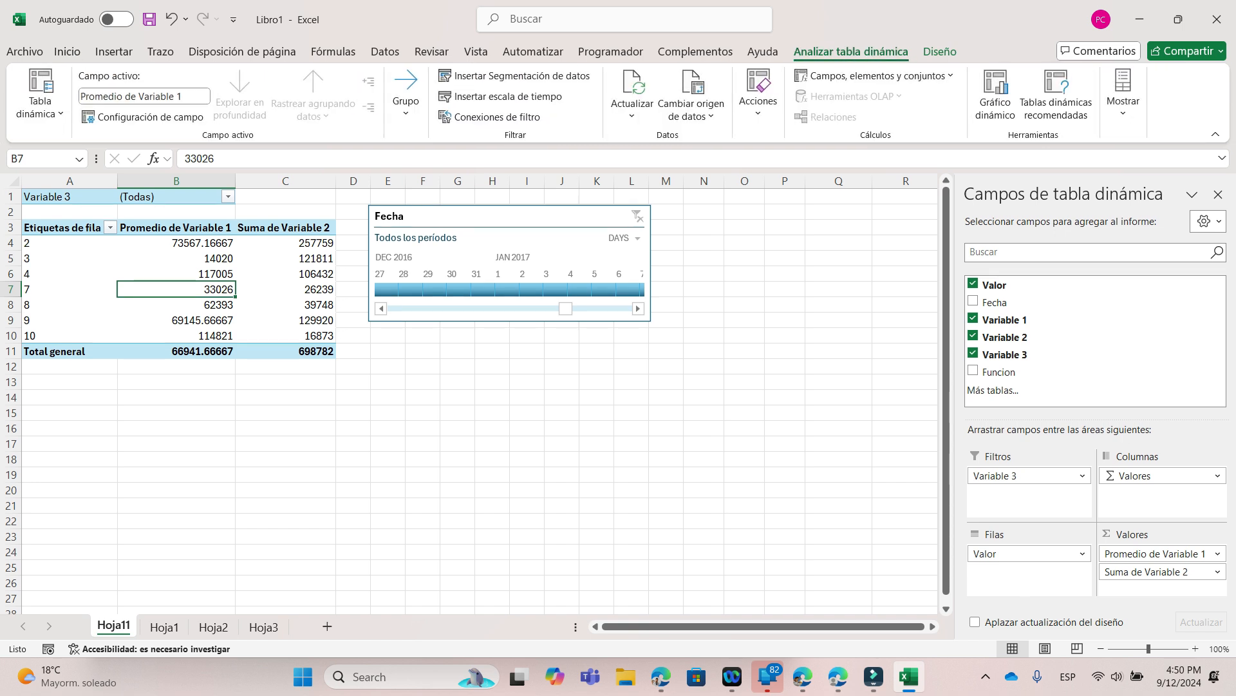
pyautogui.click(514, 76)
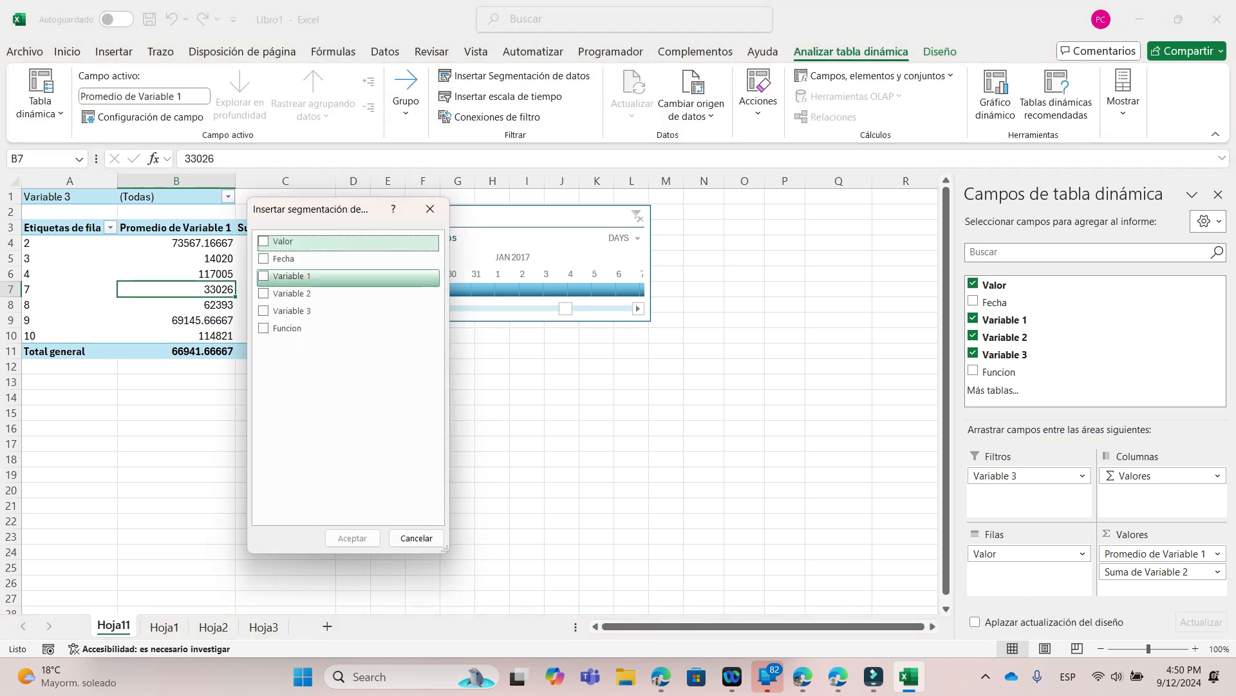
pyautogui.click(264, 311)
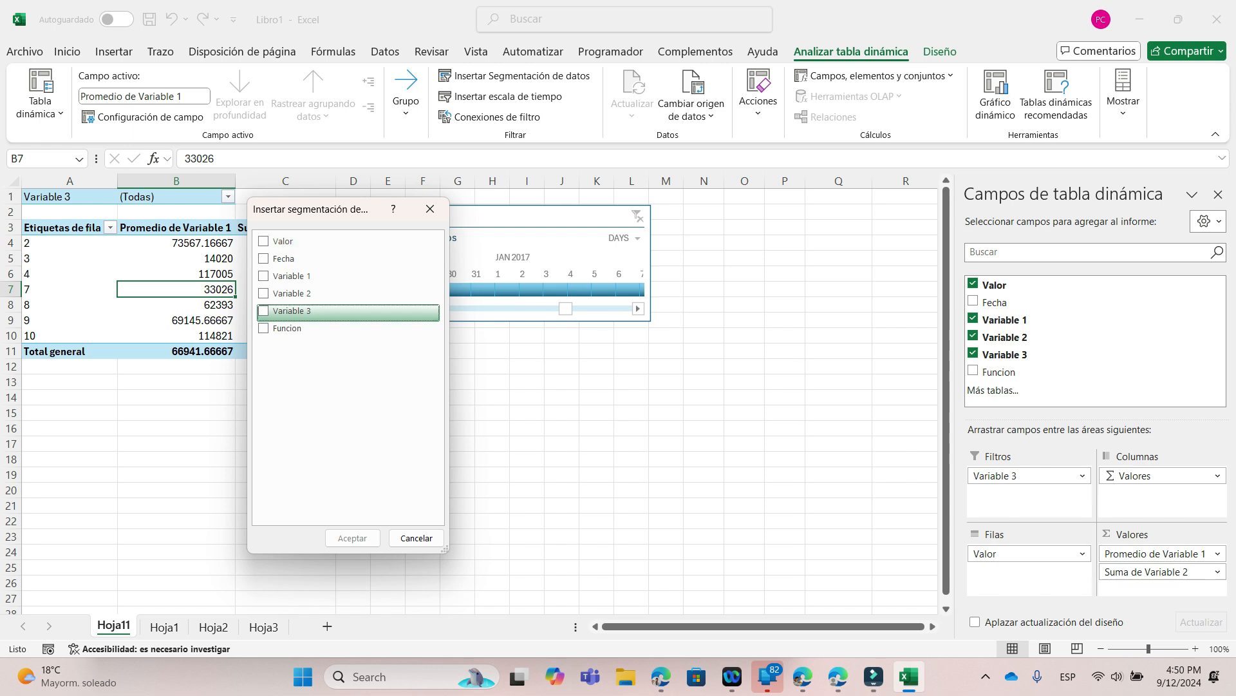
pyautogui.click(263, 328)
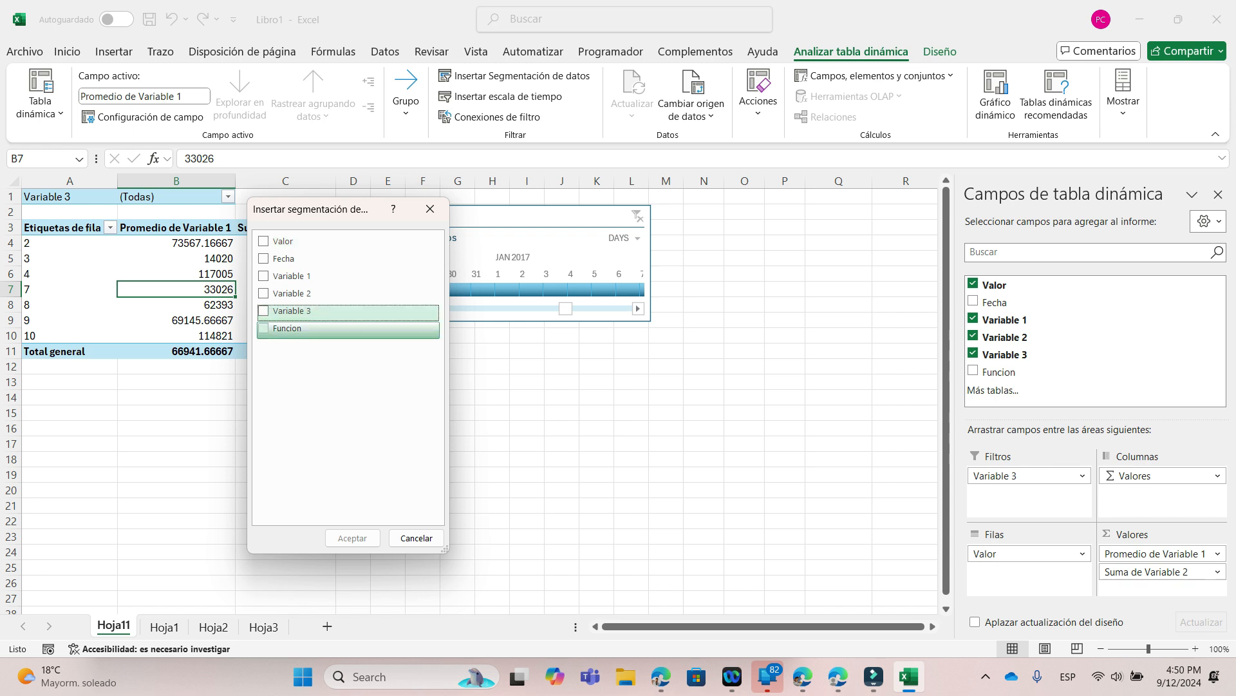
pyautogui.click(352, 538)
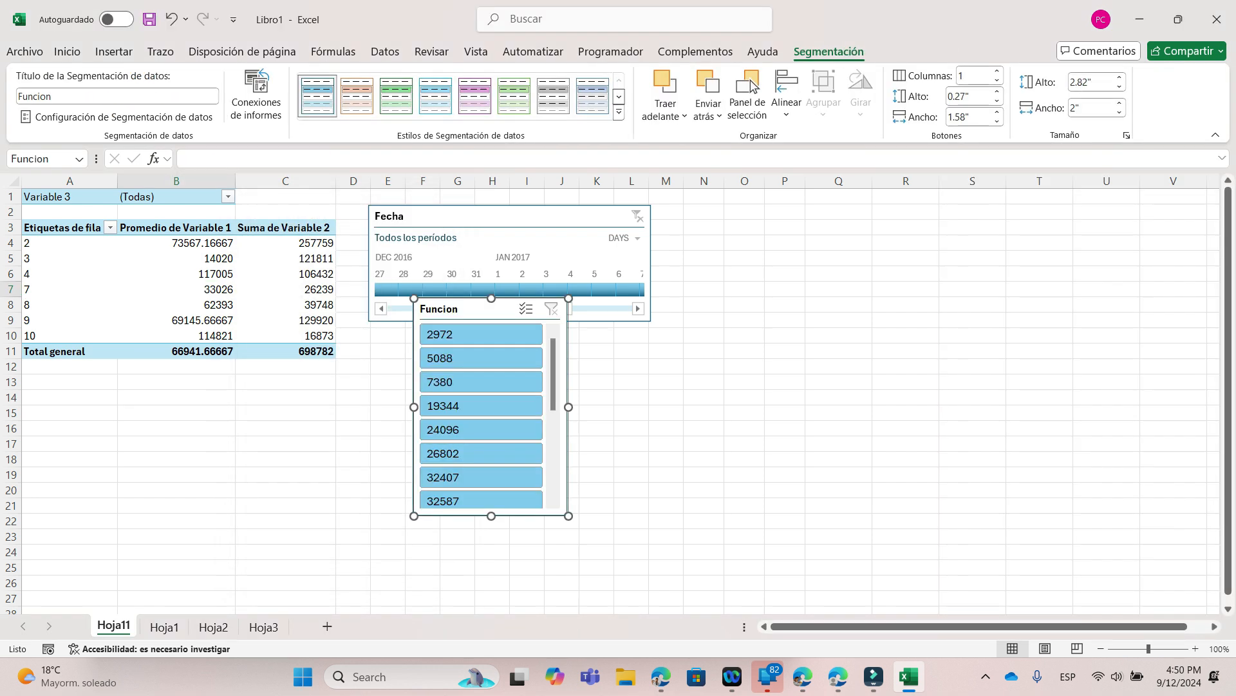
# Step: Filter the pivot table to 7380 with the Funcion slicer and move the slicer below the Fecha timeline
pyautogui.click(481, 382)
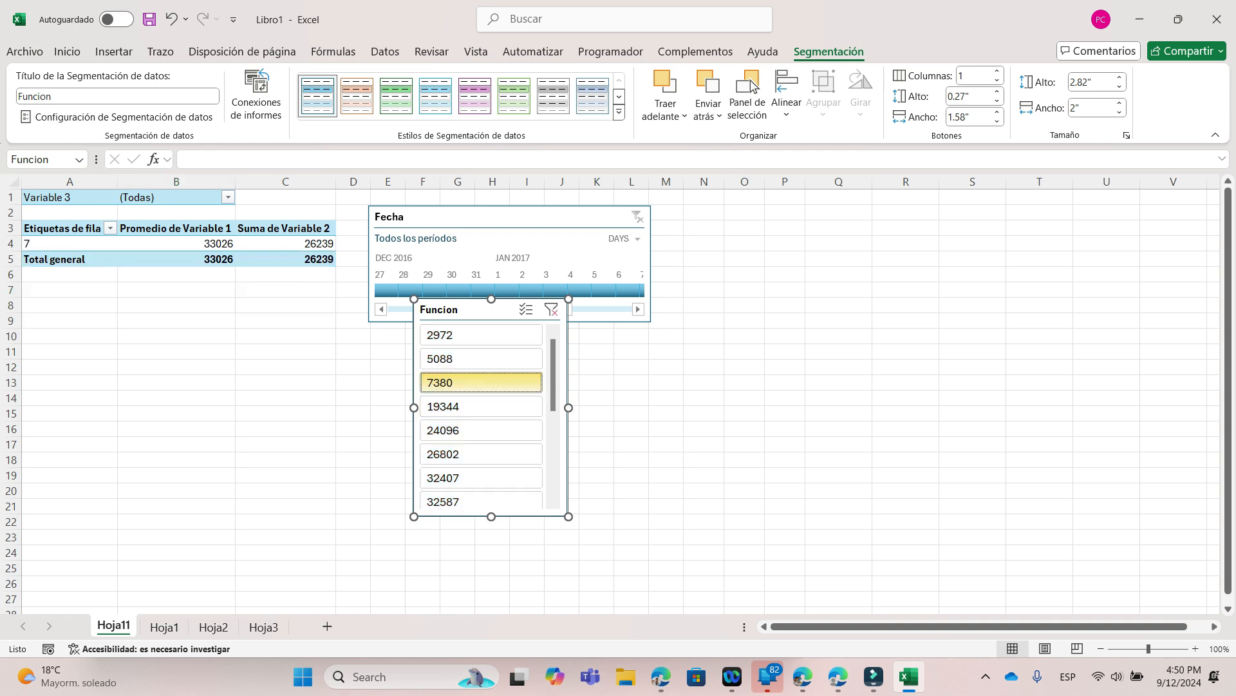
pyautogui.moveTo(451, 323); pyautogui.dragTo(432, 351)
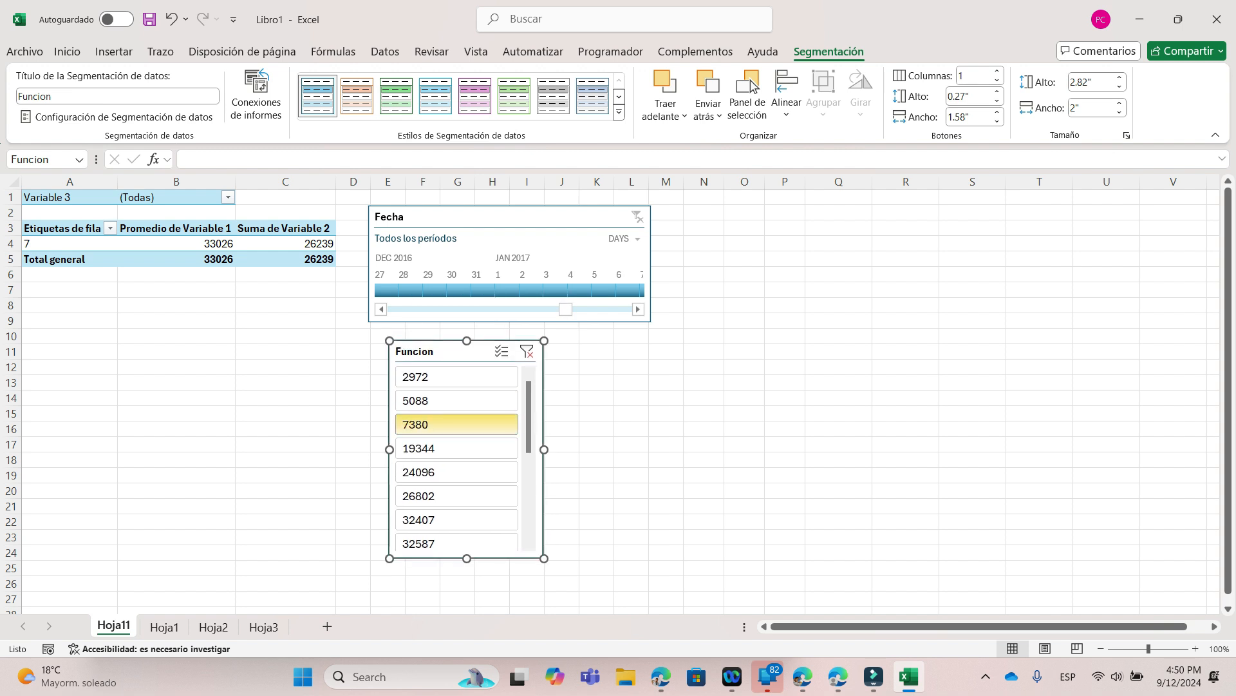
# Step: Filter the pivot table to 2972 through 19344 with the Funcion slicer, clear the filter, and move the slicer below the pivot table
pyautogui.click(25, 243)
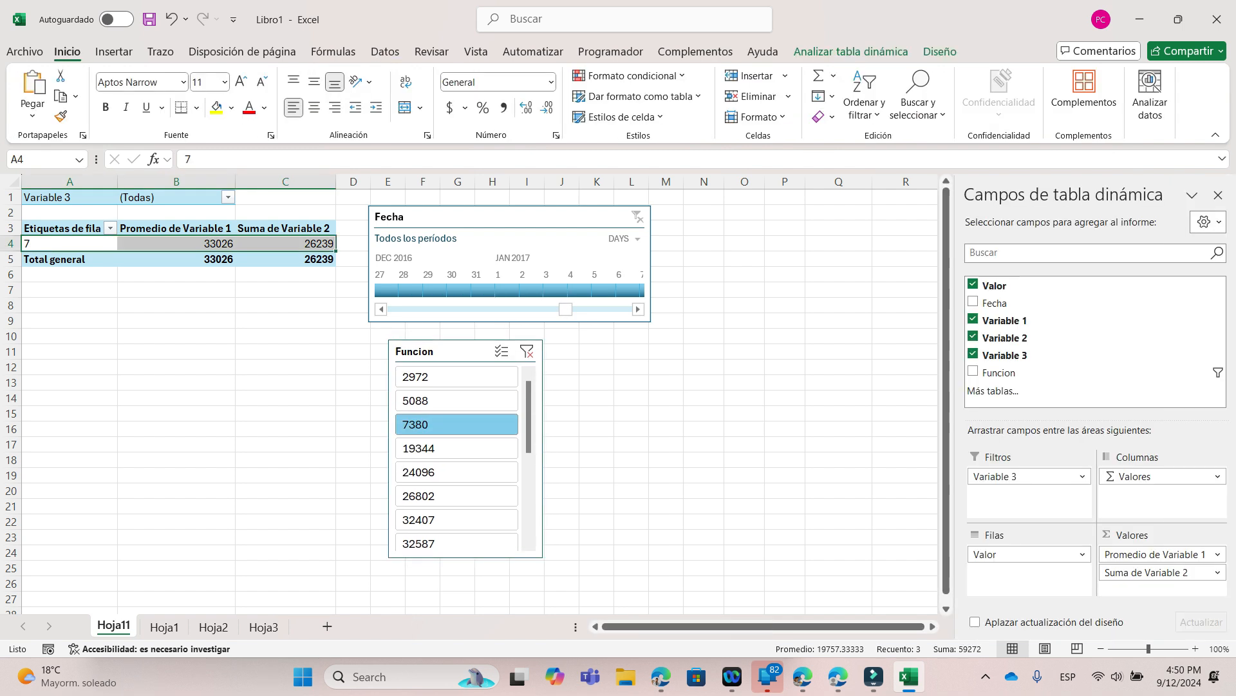
pyautogui.click(161, 242)
pyautogui.moveTo(456, 376); pyautogui.dragTo(456, 448)
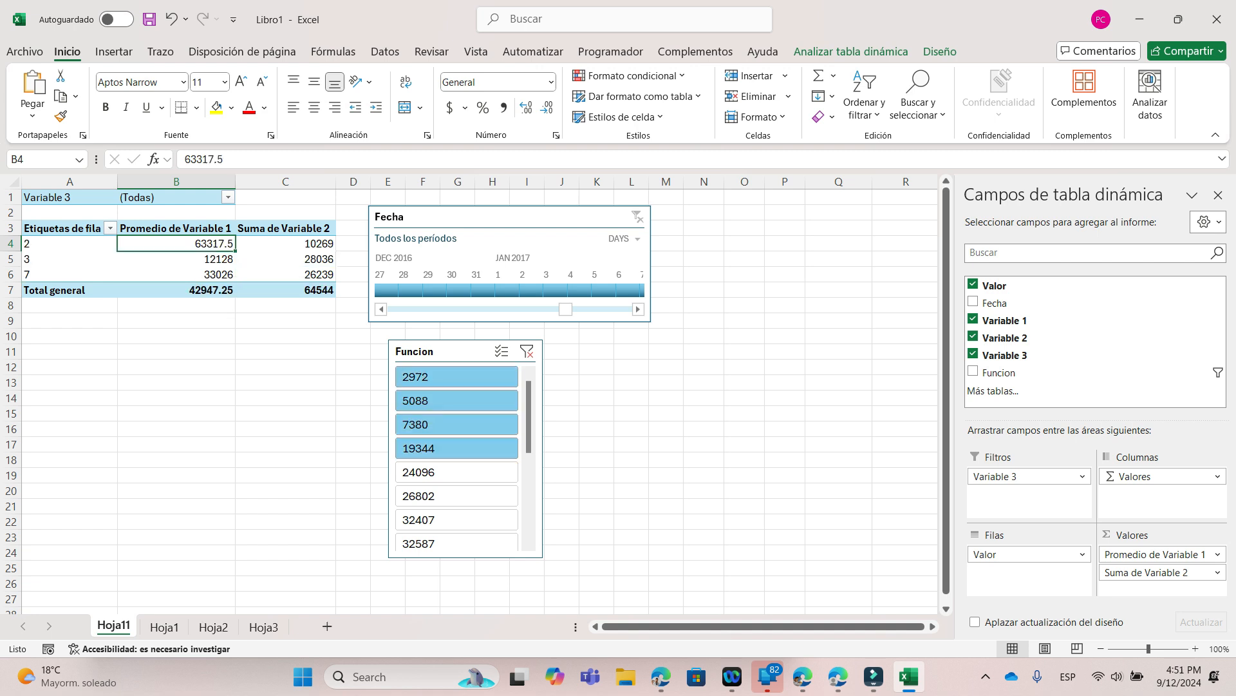
pyautogui.click(527, 351)
pyautogui.moveTo(444, 350); pyautogui.dragTo(263, 383)
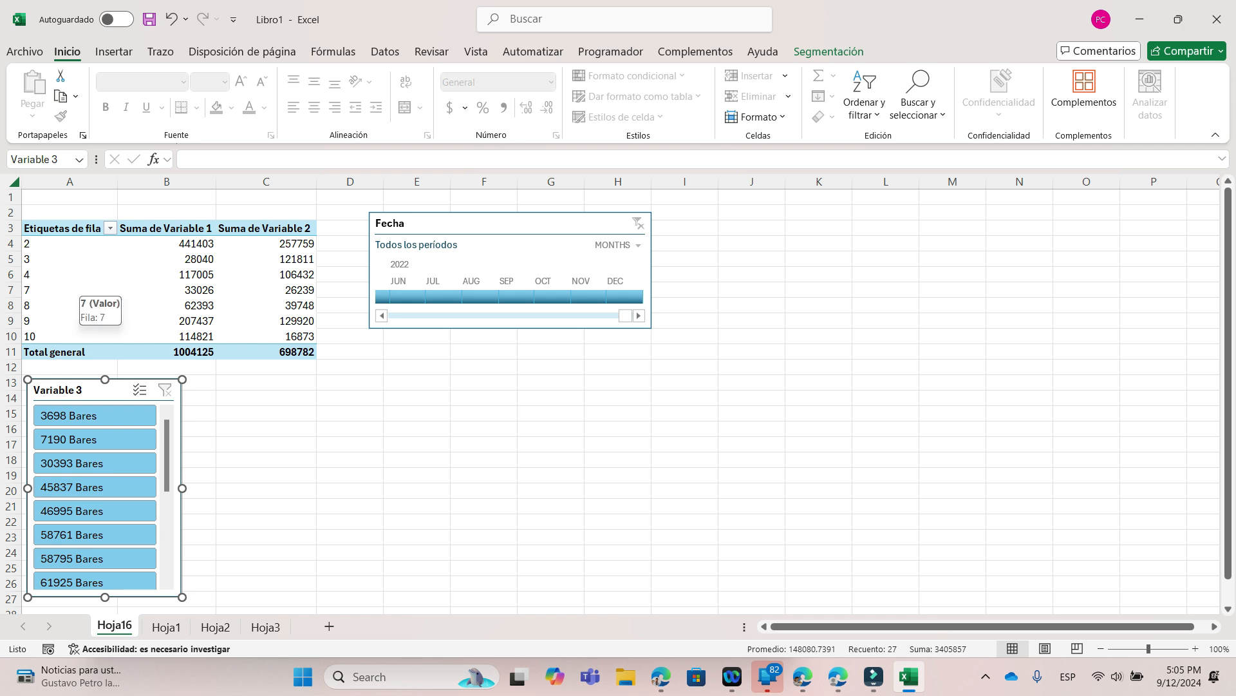
# Step: Insert an empty pivot chart from the Hoja1 data range B3:G18 on a new worksheet
pyautogui.click(77, 289)
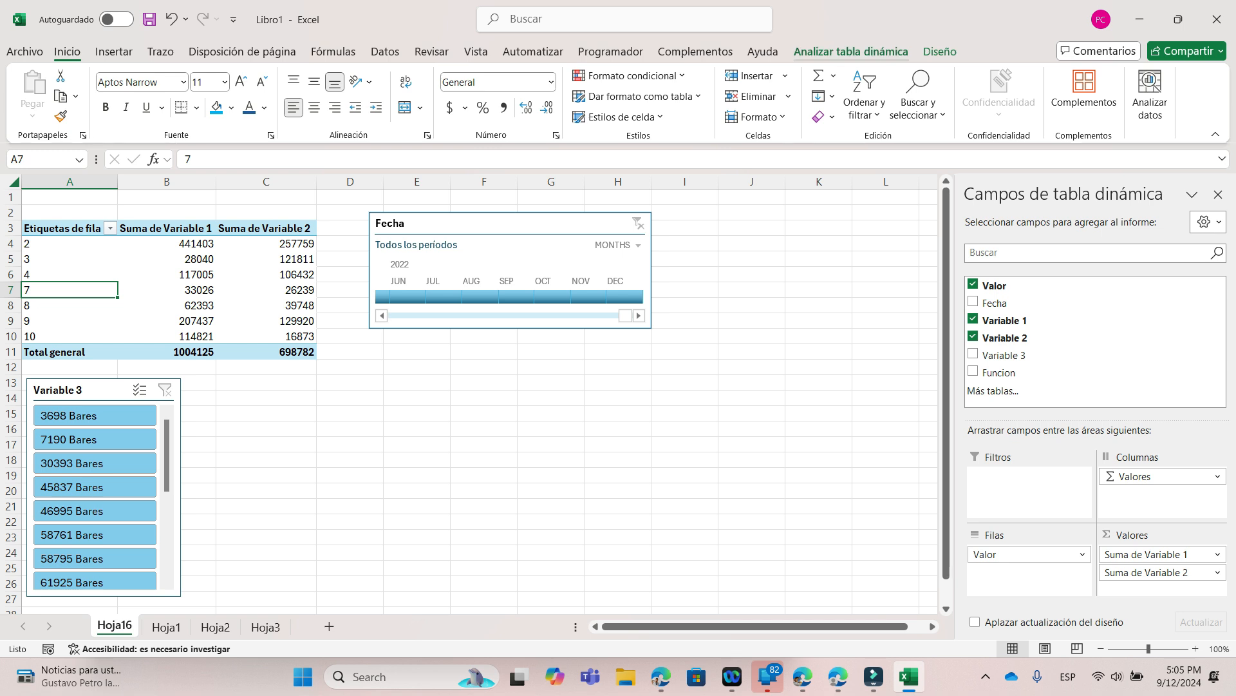
pyautogui.click(851, 51)
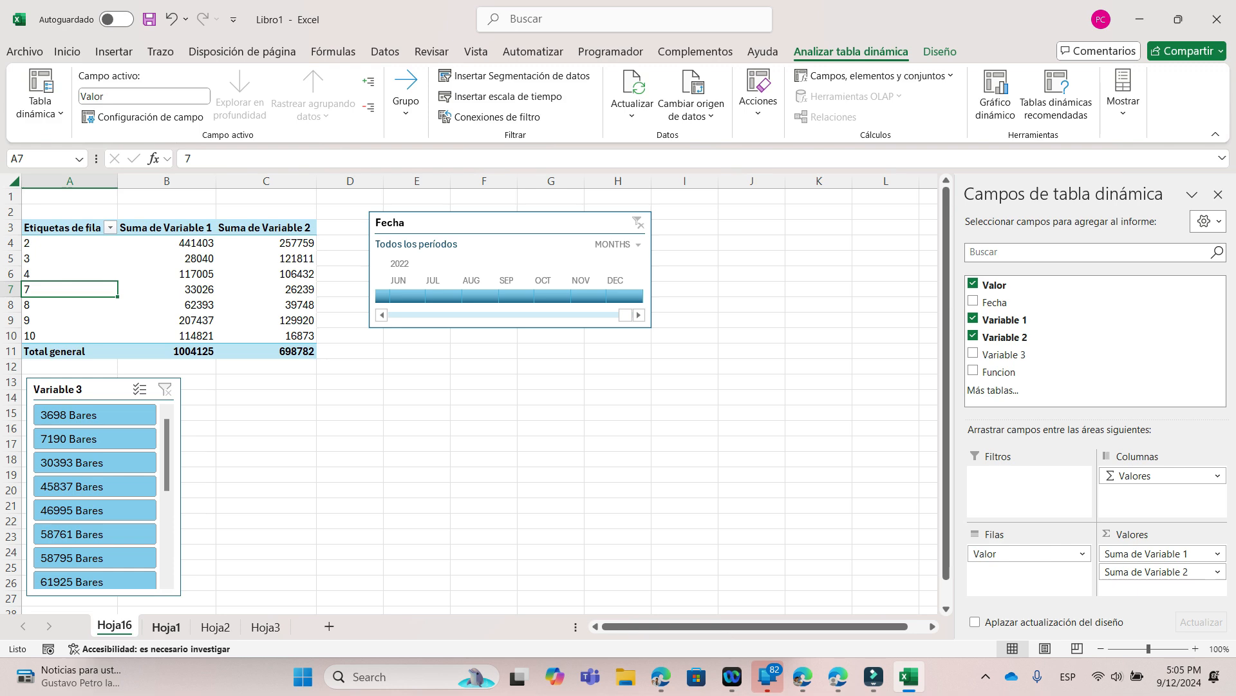
pyautogui.click(166, 626)
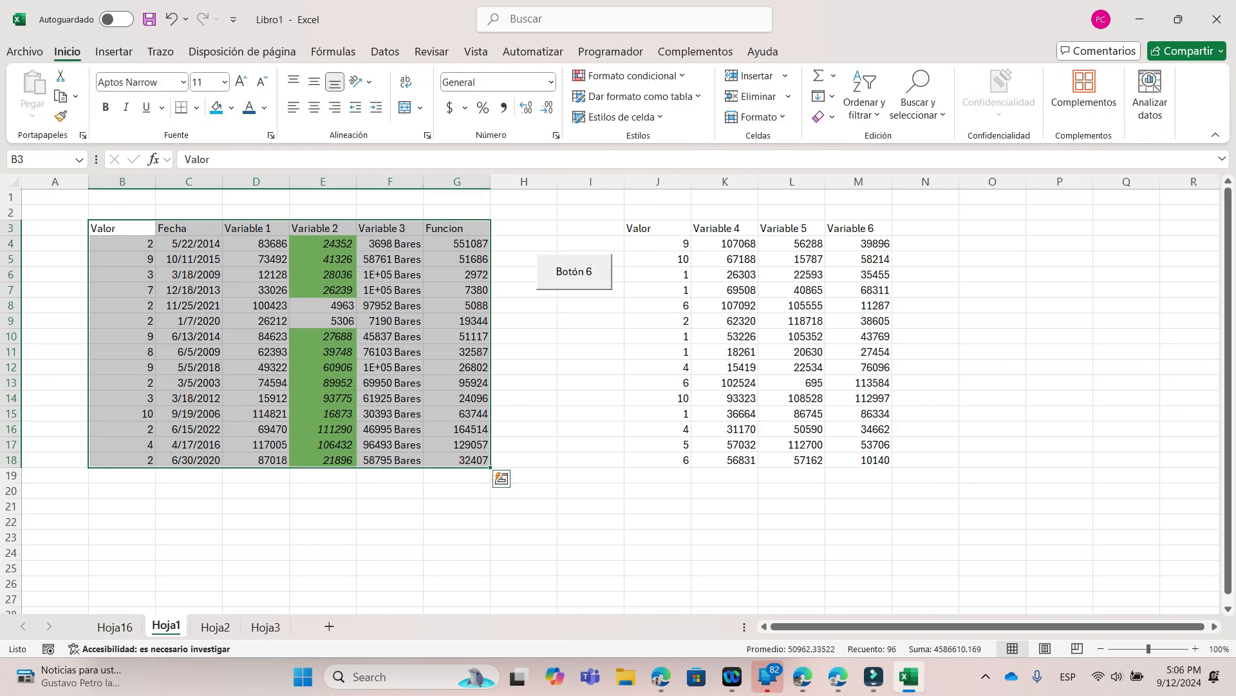
pyautogui.click(114, 52)
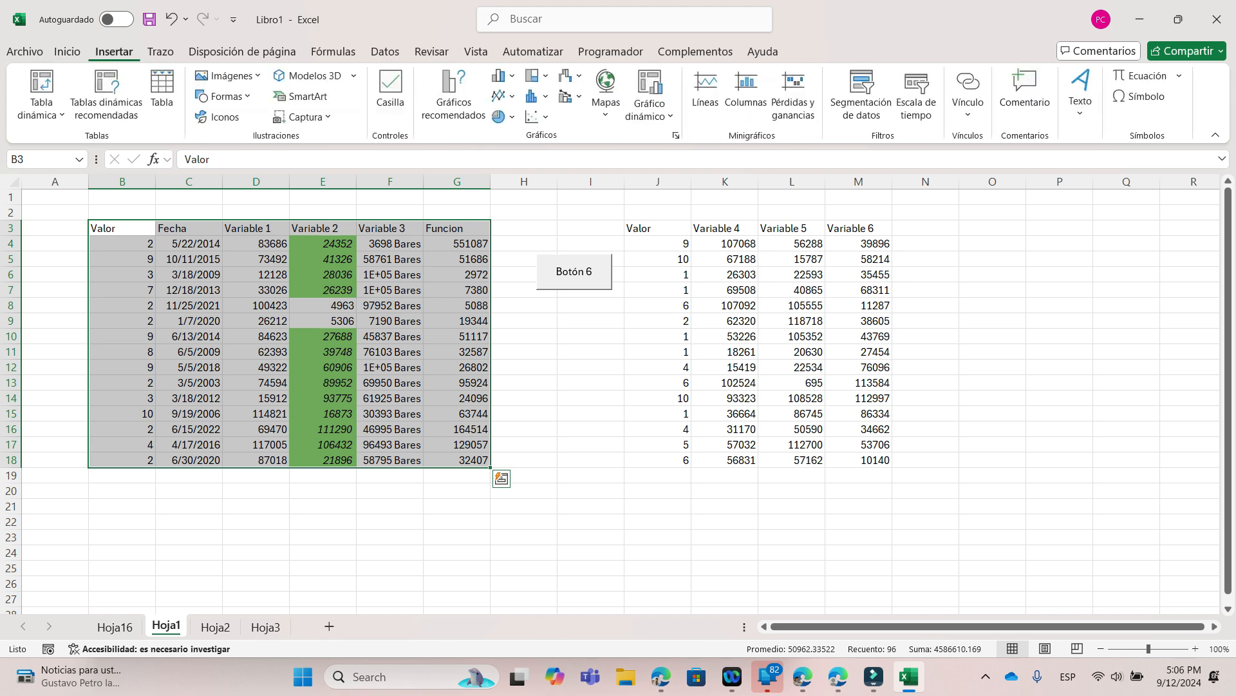
pyautogui.click(650, 116)
pyautogui.click(669, 138)
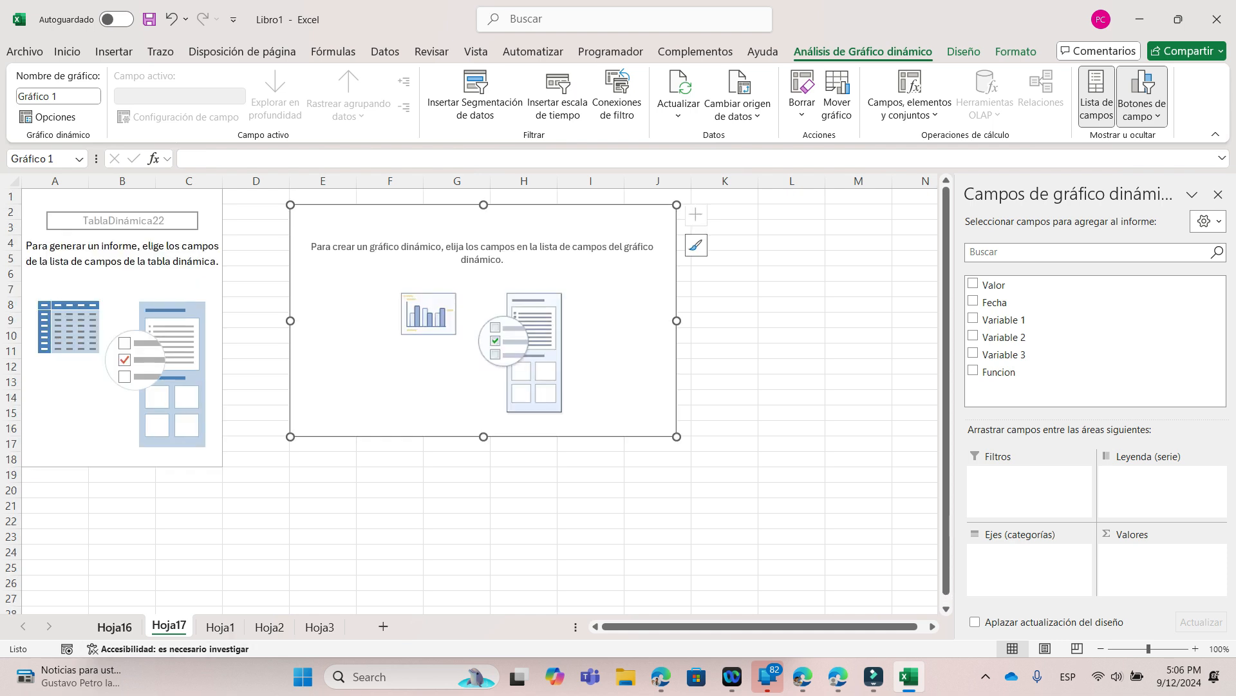
# Step: Insert a pivot chart from Hoja1!B3:G18 at cell I11 of Hoja16, with Variable 3 as categories and the sum of Funcion as values
pyautogui.click(220, 626)
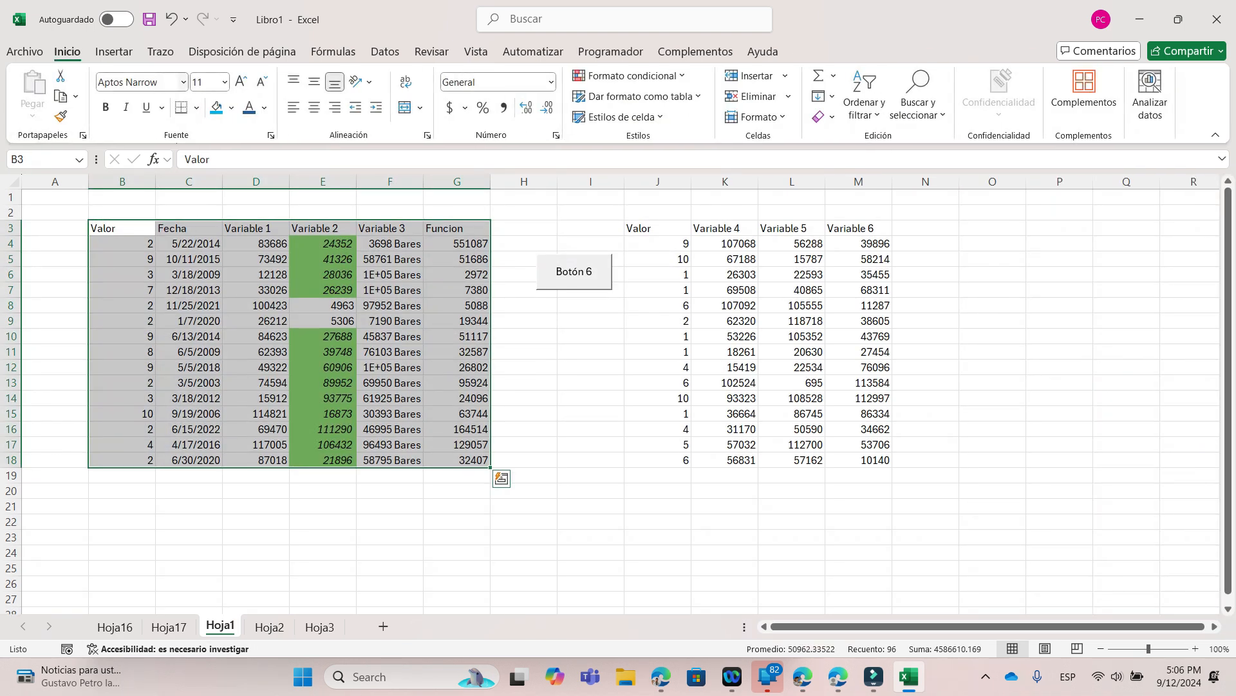
pyautogui.click(114, 52)
pyautogui.click(650, 111)
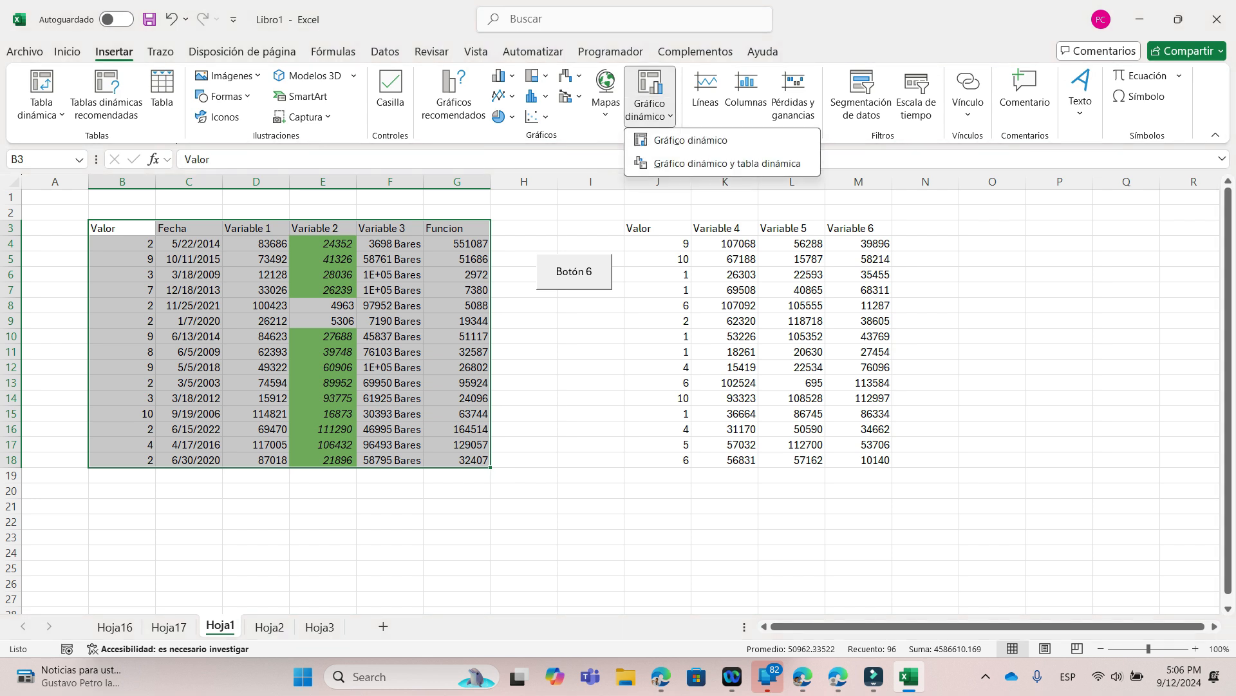
pyautogui.click(691, 140)
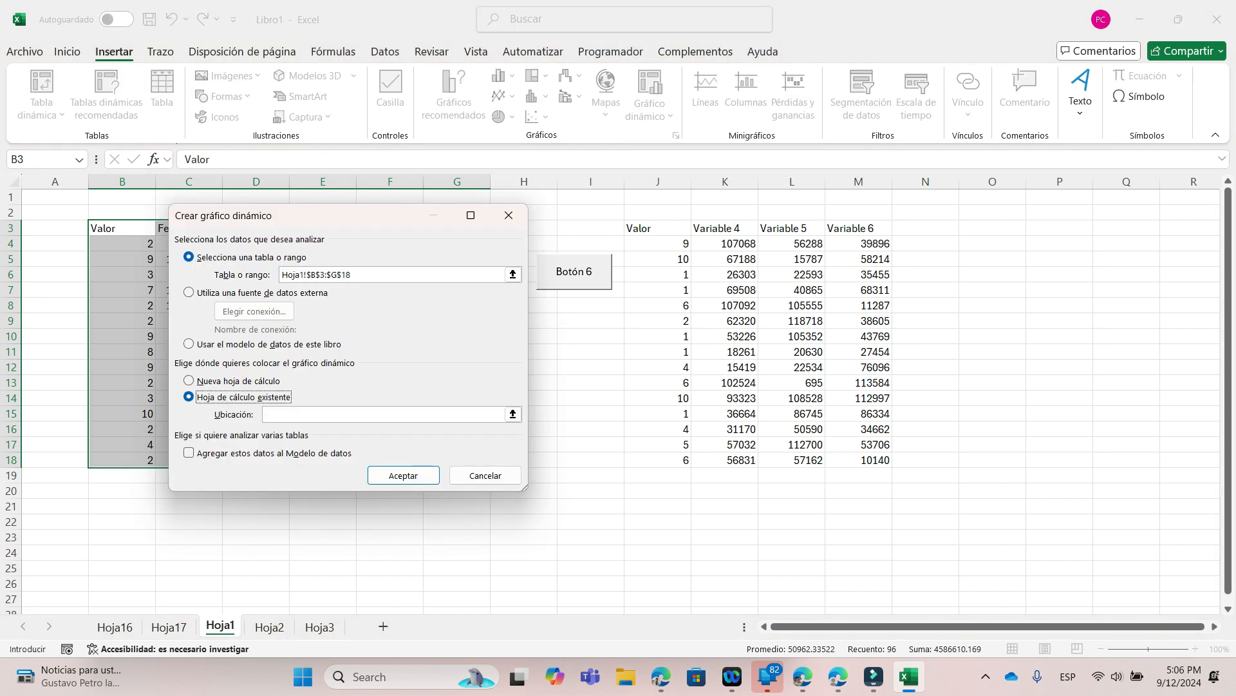
pyautogui.click(513, 414)
pyautogui.click(513, 414)
pyautogui.click(115, 626)
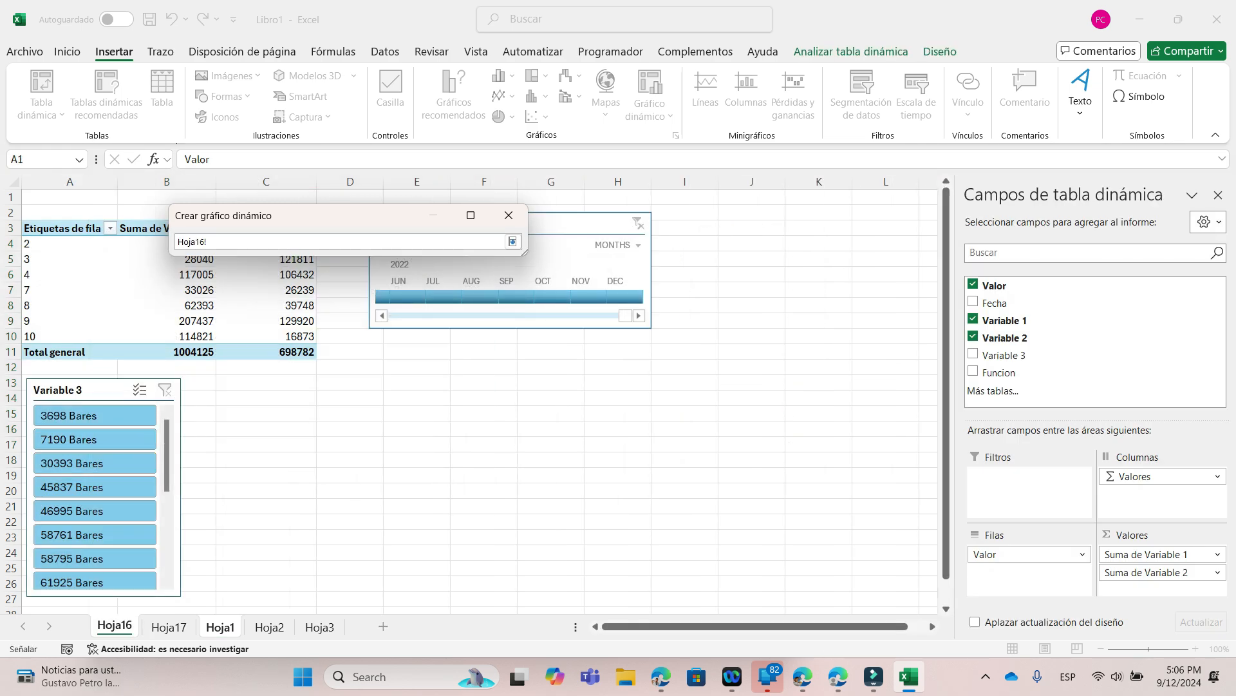
pyautogui.click(685, 352)
pyautogui.click(513, 241)
pyautogui.press('Return')
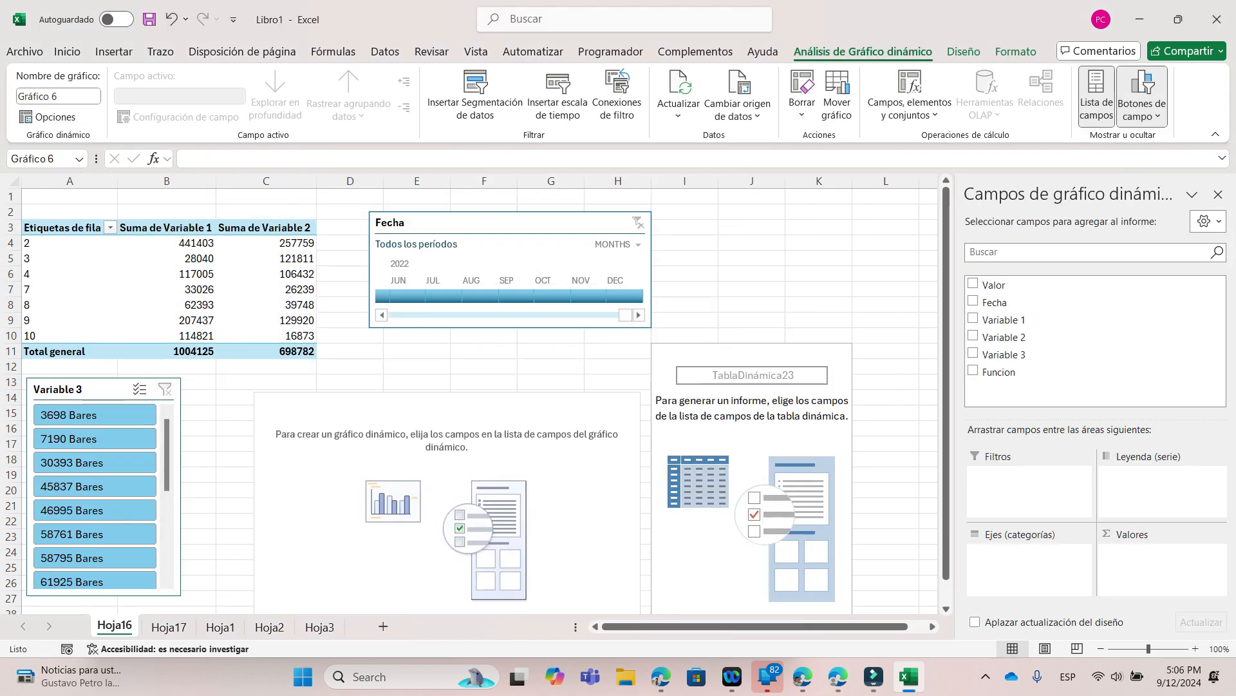
pyautogui.click(973, 354)
pyautogui.click(973, 371)
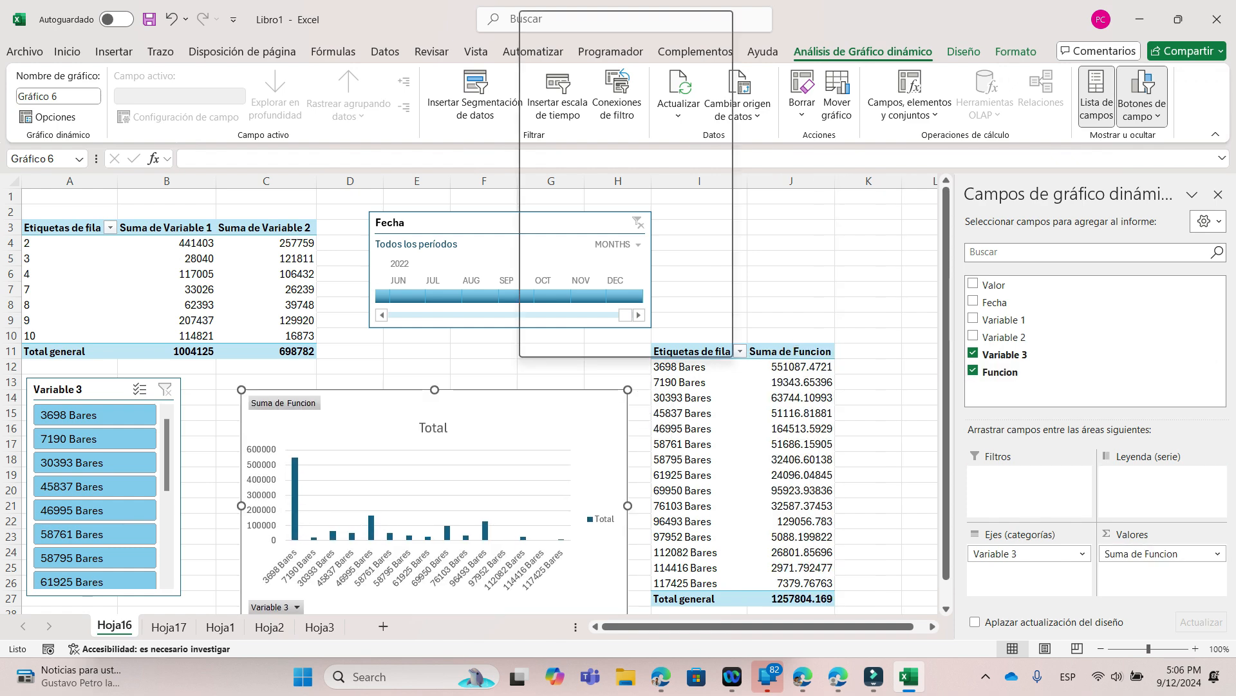
# Step: Filter one Variable 3 item out of the new pivot table's row labels and undo the filter
pyautogui.click(740, 351)
pyautogui.click(562, 285)
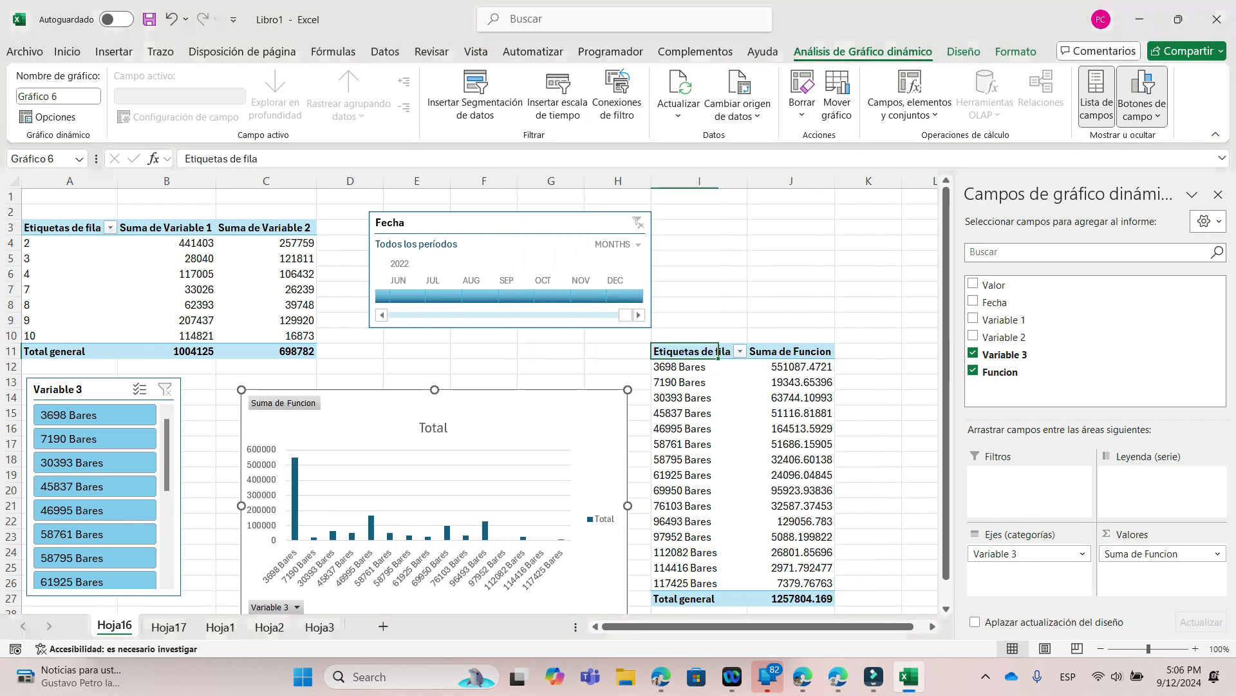
pyautogui.click(643, 337)
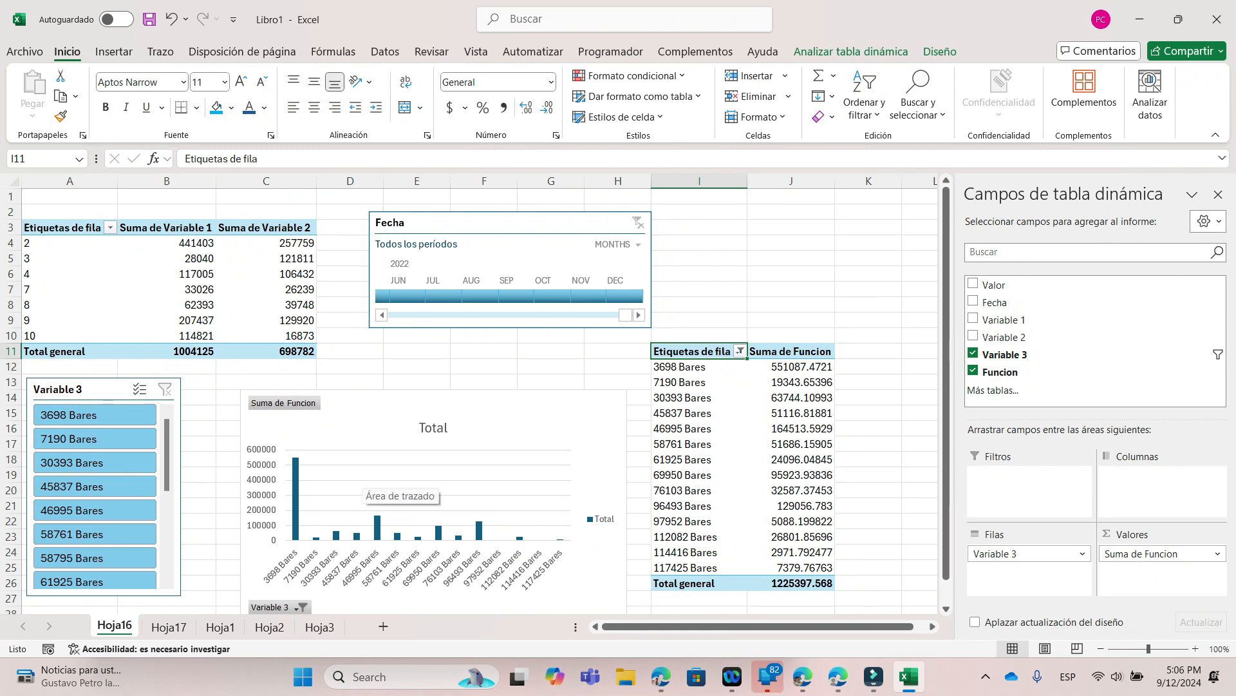
pyautogui.hotkey('ctrl', 'z')
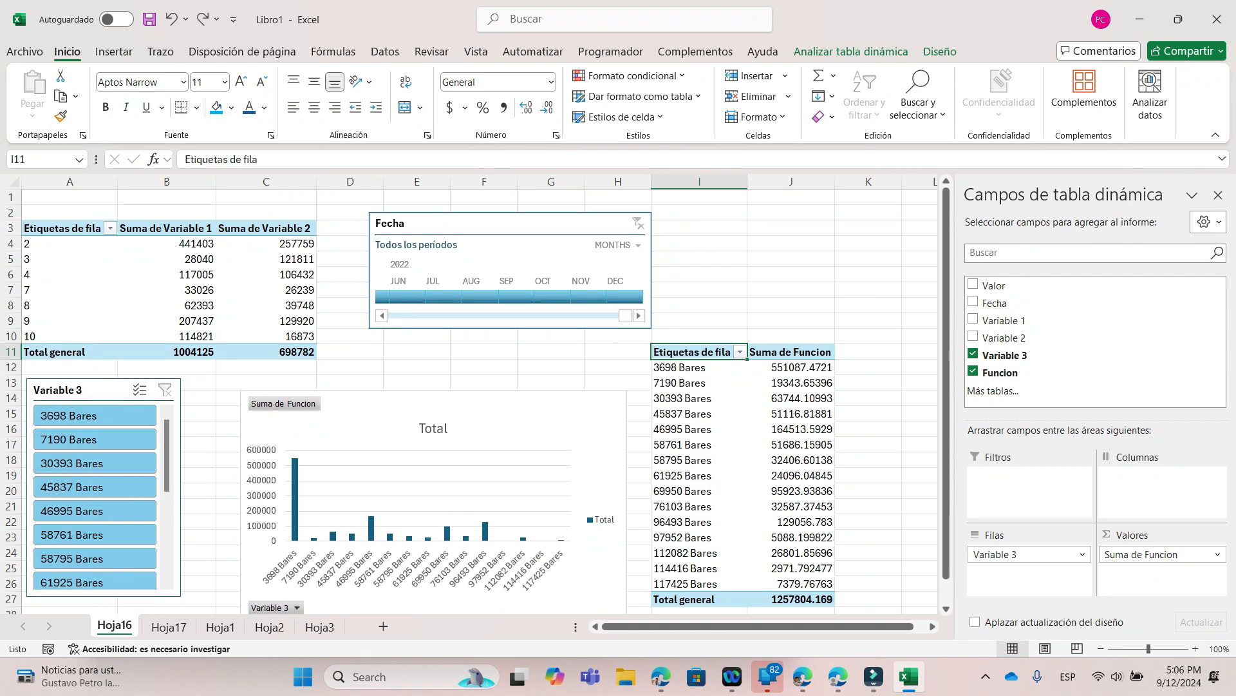
# Step: Filter the first pivot table to 45837 Bares with the Variable 3 slicer and clear the filter
pyautogui.click(95, 486)
pyautogui.click(95, 416)
pyautogui.click(95, 486)
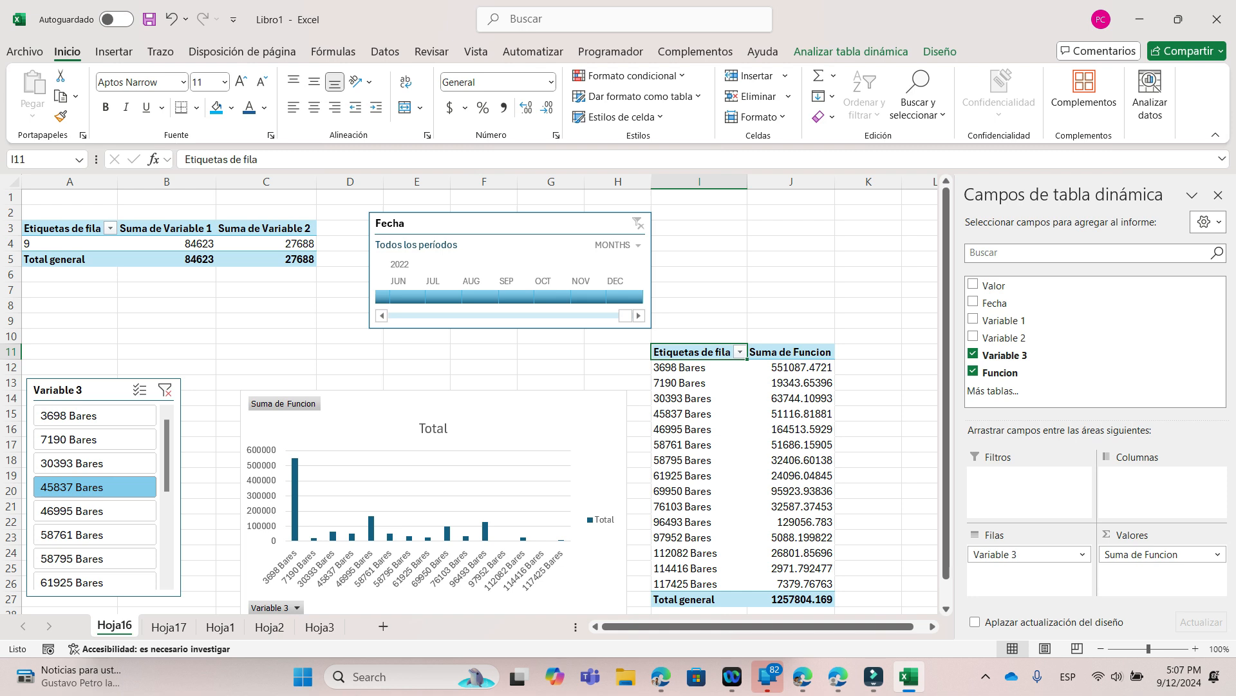
pyautogui.click(84, 390)
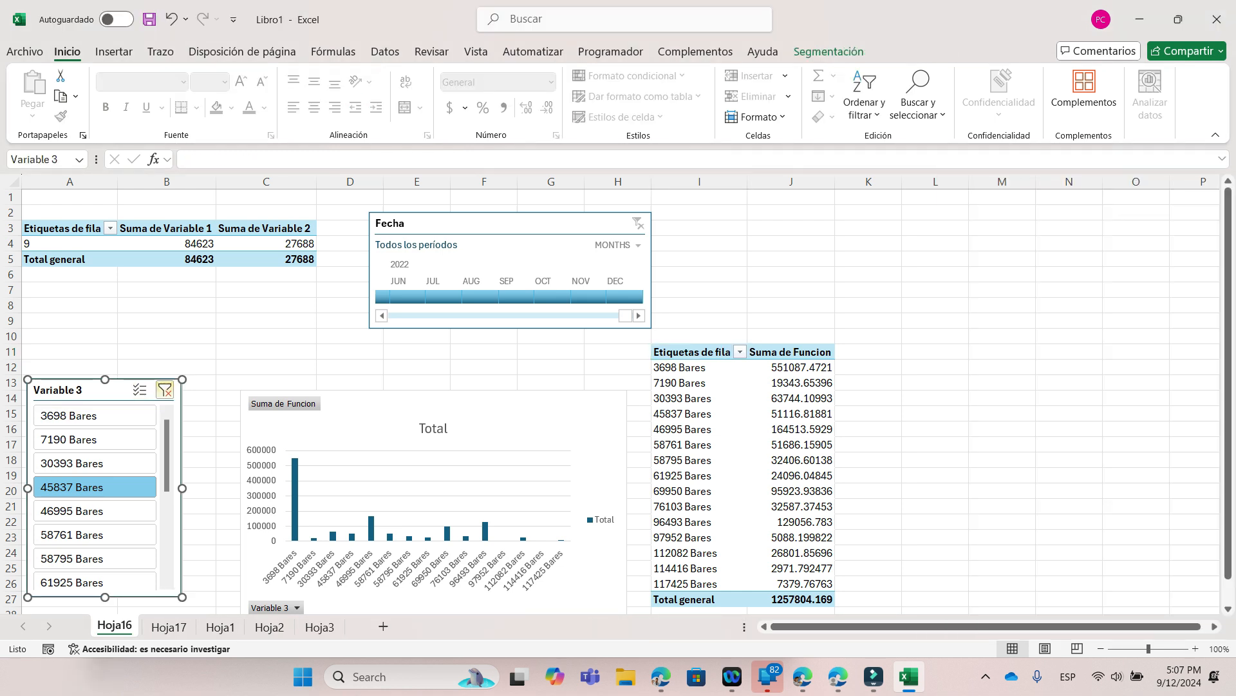
pyautogui.click(165, 390)
# Step: Connect the Variable 3 slicer to TablaDinámica23 on Hoja16 as well, through its report connections
pyautogui.rightClick(111, 390)
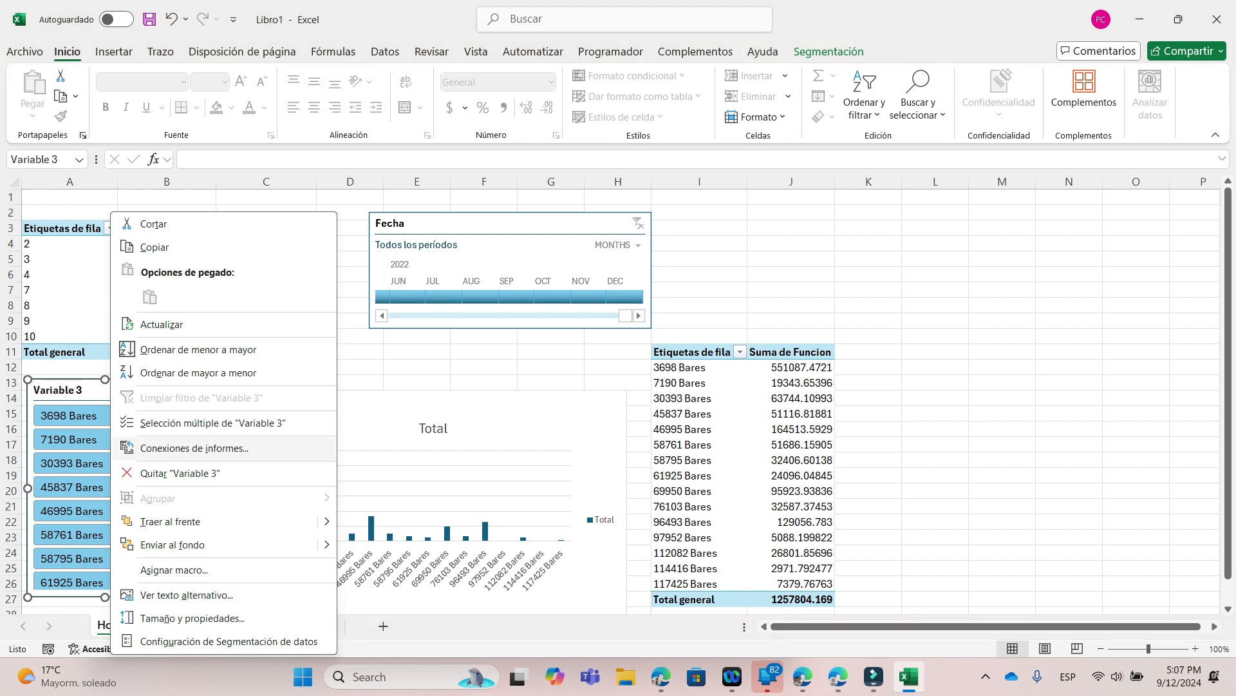
pyautogui.click(193, 447)
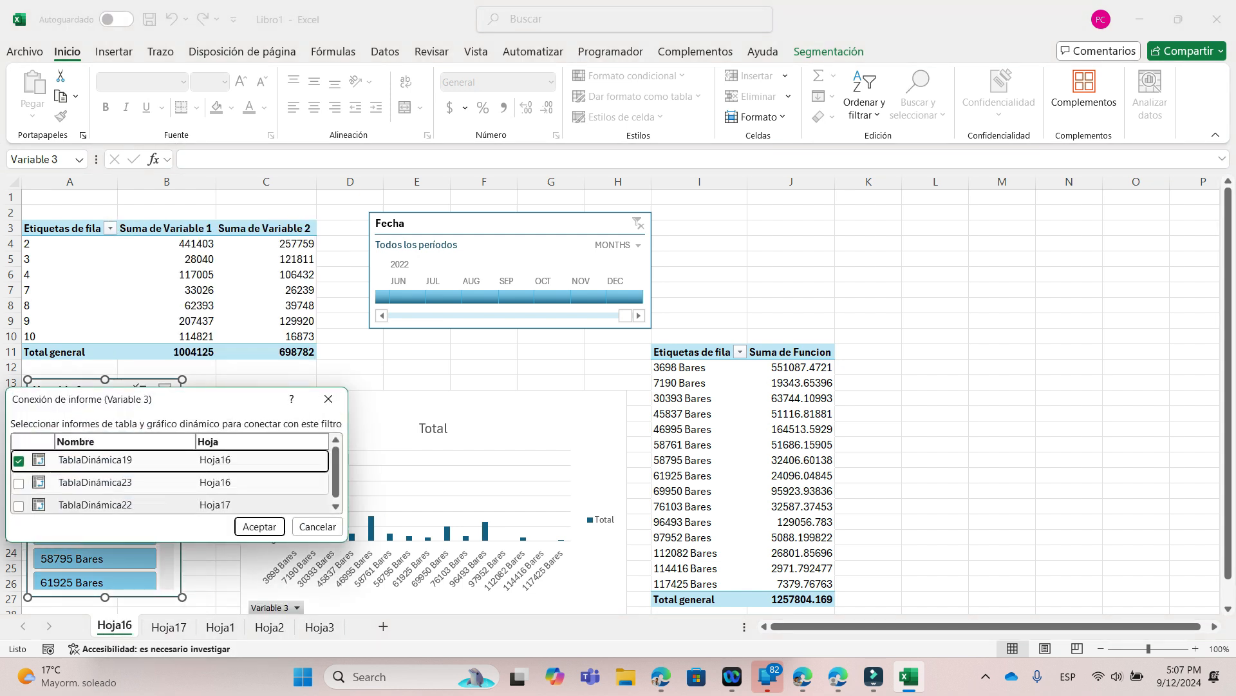
pyautogui.scroll(-1, 94, 502)
pyautogui.click(18, 480)
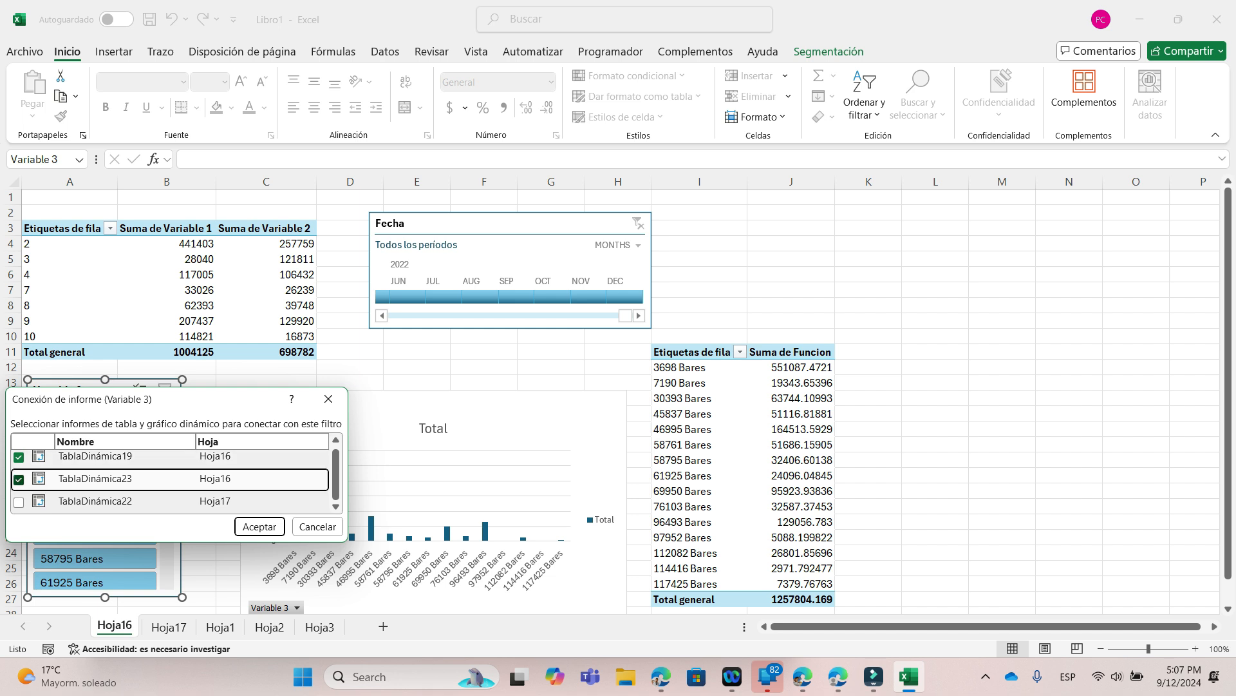
pyautogui.click(258, 526)
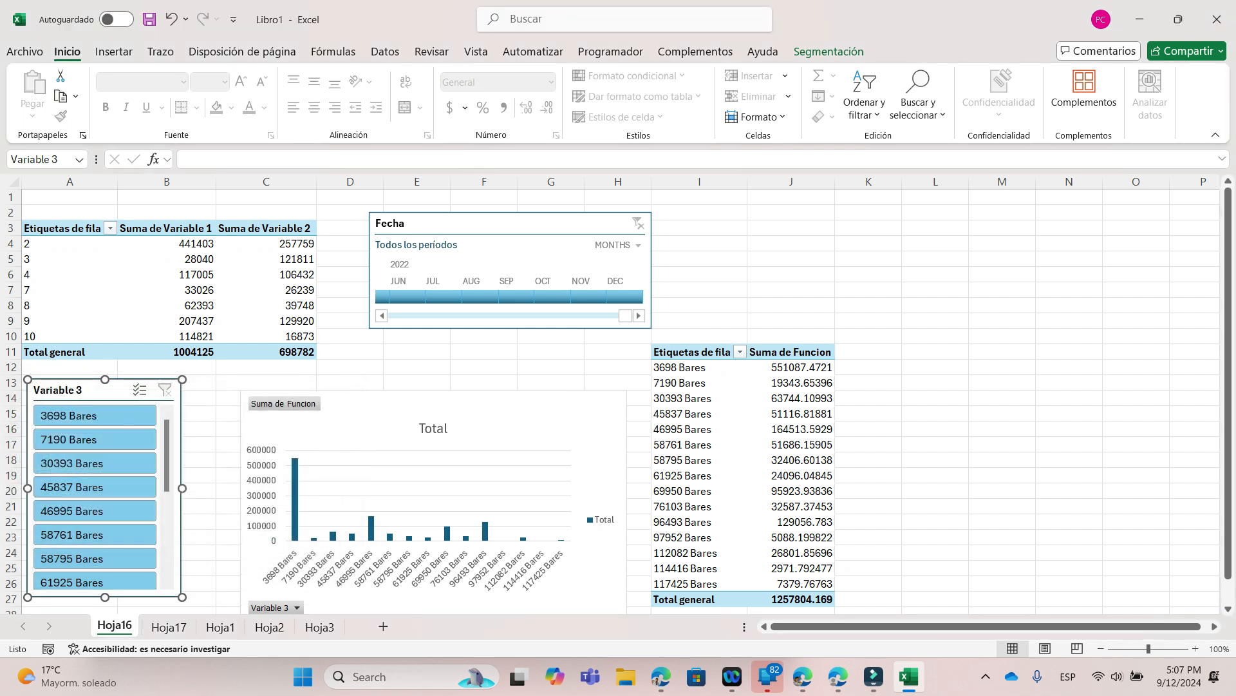
# Step: Filter both pivot tables and the chart with the Variable 3 slicer to 45837 Bares, 7190 Bares, and the range 7190 to 58761 Bares
pyautogui.click(94, 487)
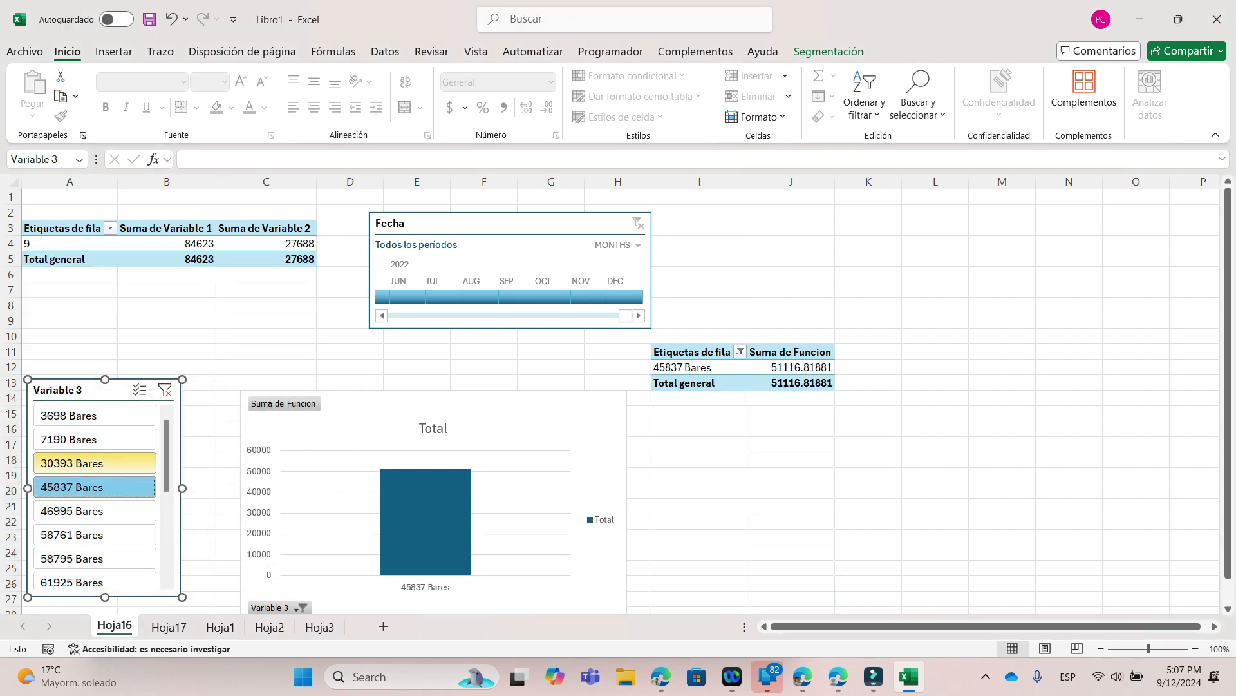
pyautogui.click(95, 439)
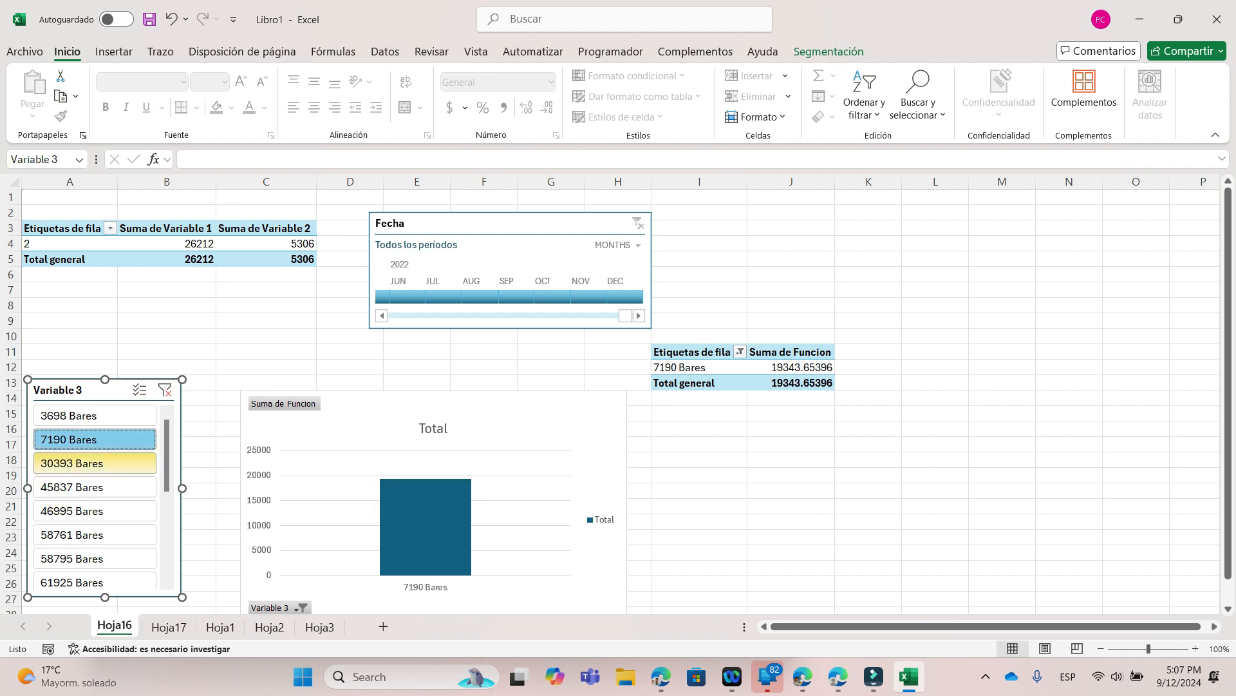
pyautogui.moveTo(95, 439); pyautogui.dragTo(95, 534)
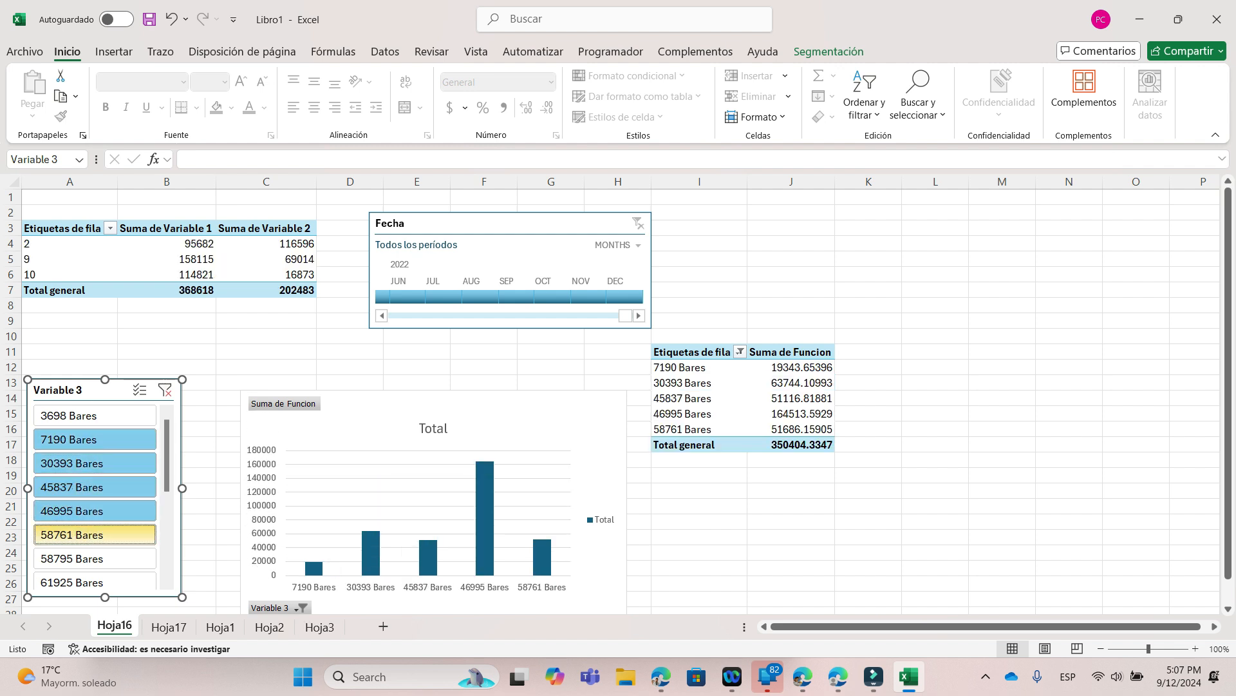
# Step: Move the Fecha timeline above the second pivot table, enable multi-select on the Variable 3 slicer, and clear its filter
pyautogui.moveTo(648, 297); pyautogui.dragTo(927, 291)
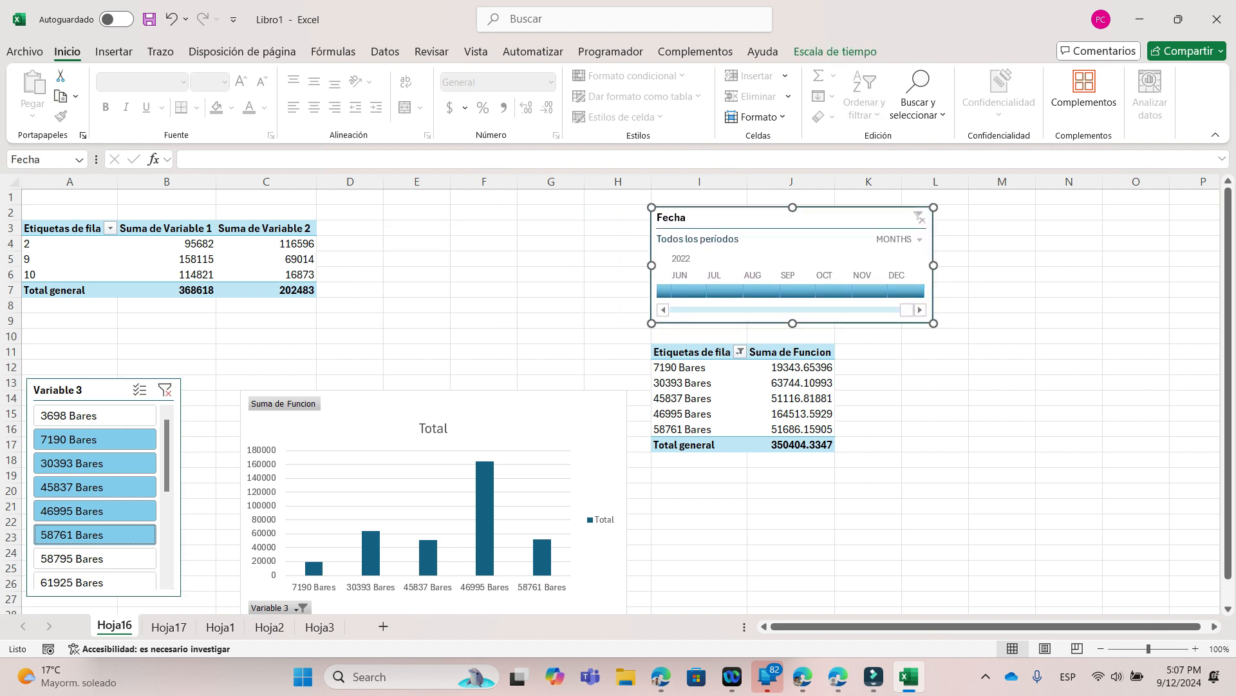
pyautogui.click(140, 390)
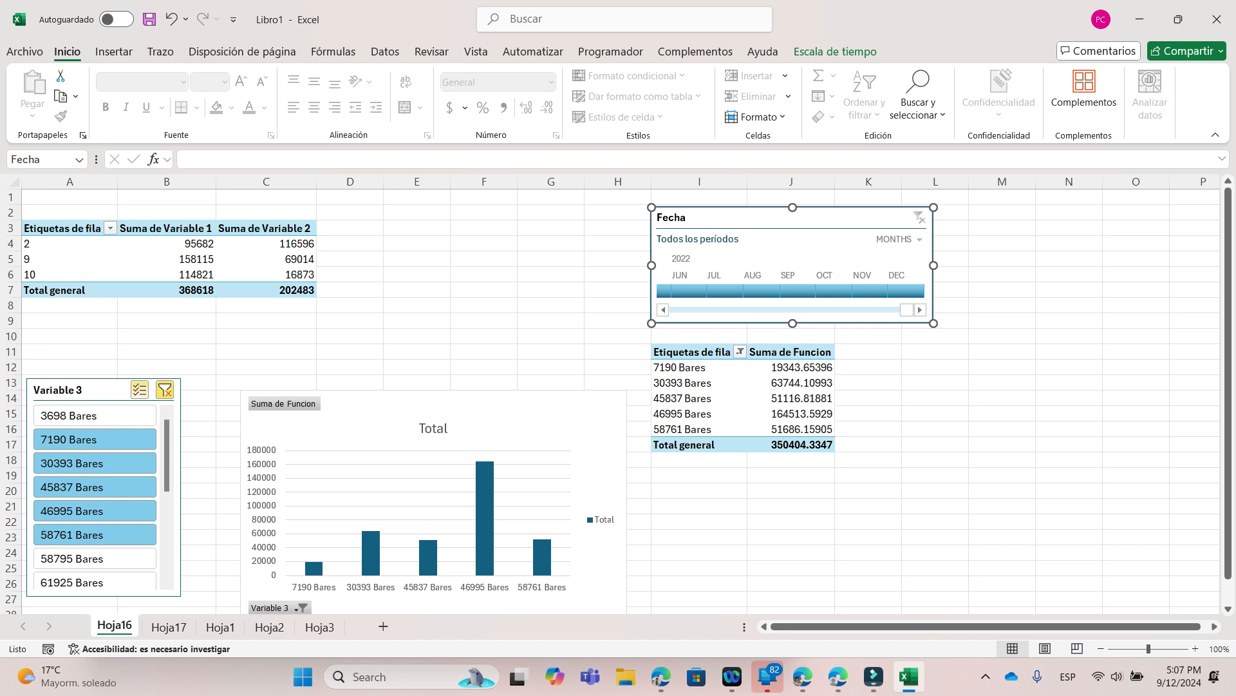
pyautogui.click(165, 390)
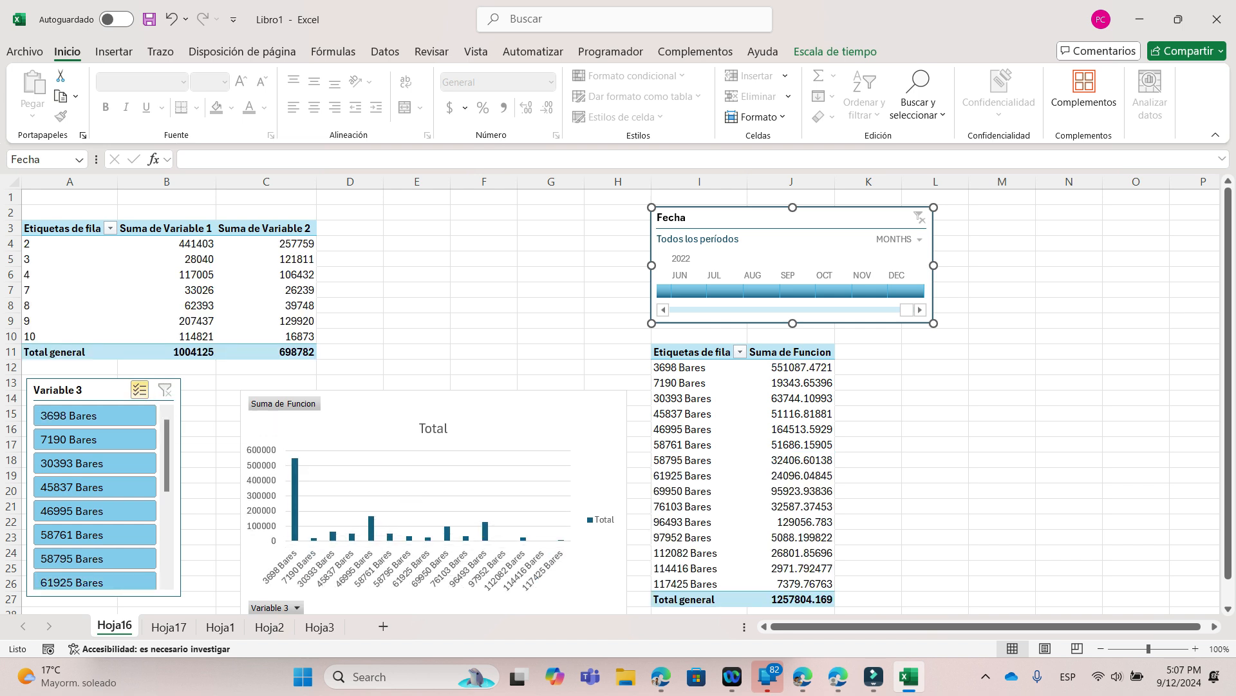
# Step: Merge and center cells D3:H7 and enter the title Informe in them
pyautogui.click(483, 274)
pyautogui.moveTo(349, 228); pyautogui.dragTo(618, 289)
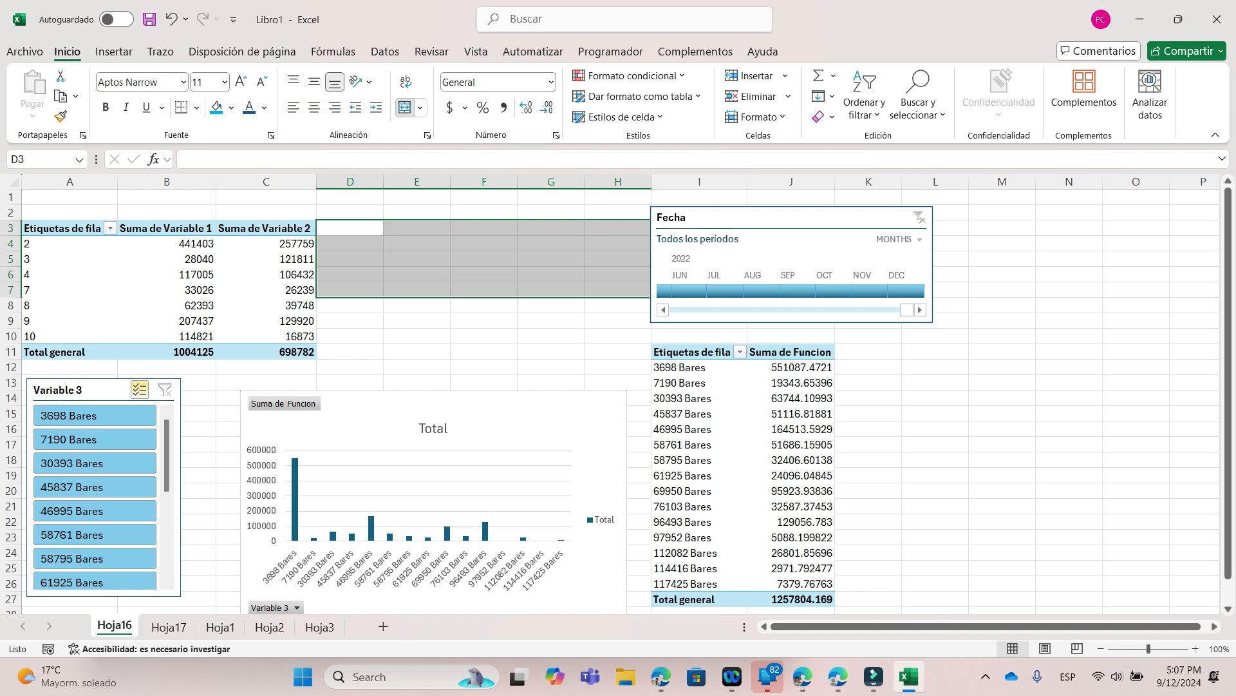
pyautogui.click(404, 107)
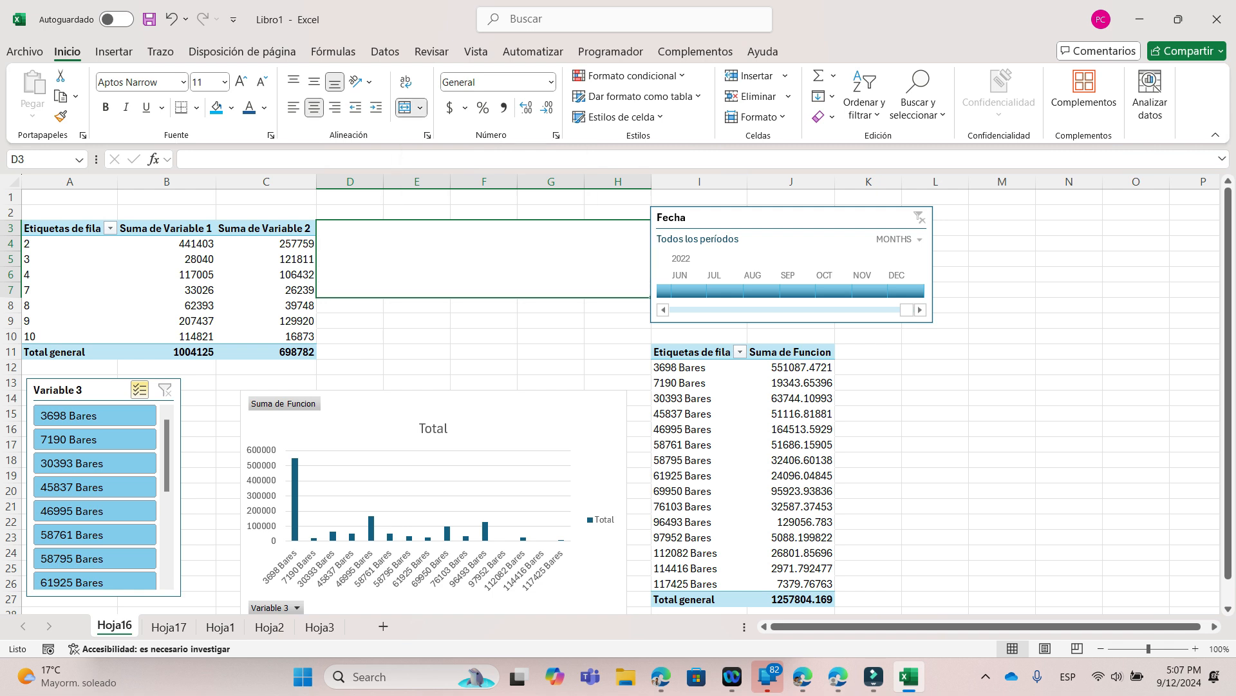
pyautogui.write('F')
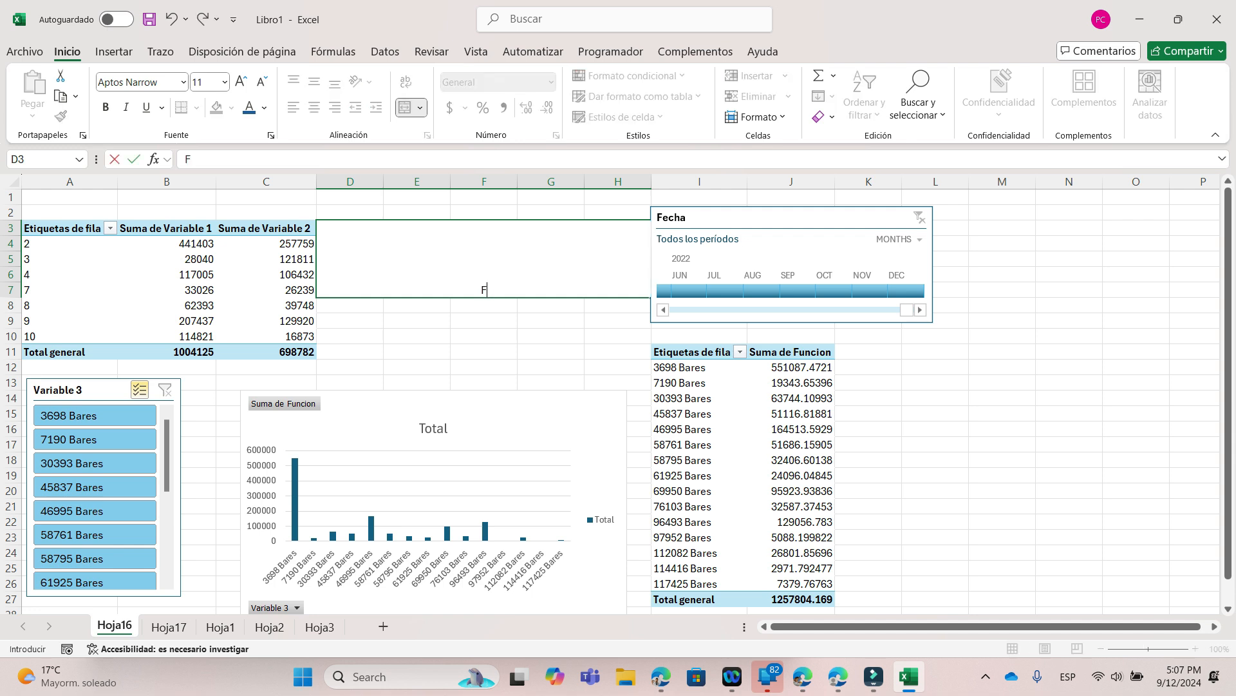
pyautogui.write('nforme')
# Step: Format the Informe title with blue text and a much larger font size
pyautogui.doubleClick(483, 290)
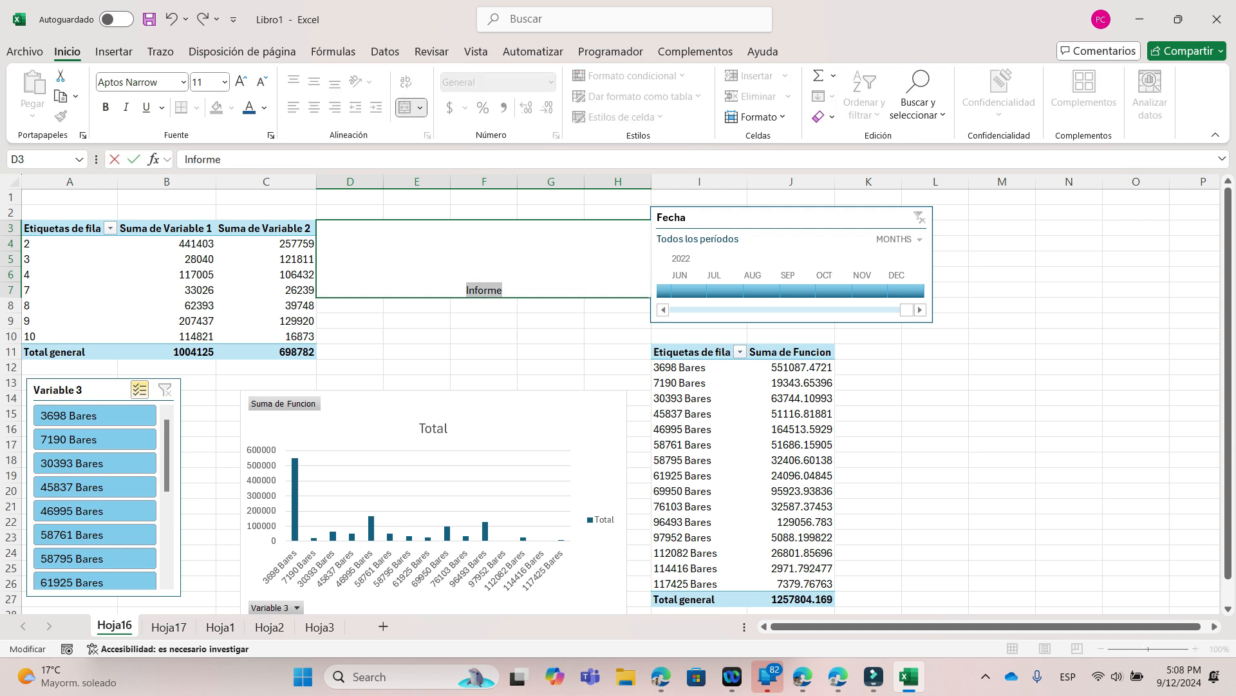
pyautogui.click(250, 107)
pyautogui.click(241, 82)
pyautogui.click(241, 82)
pyautogui.click(241, 82)
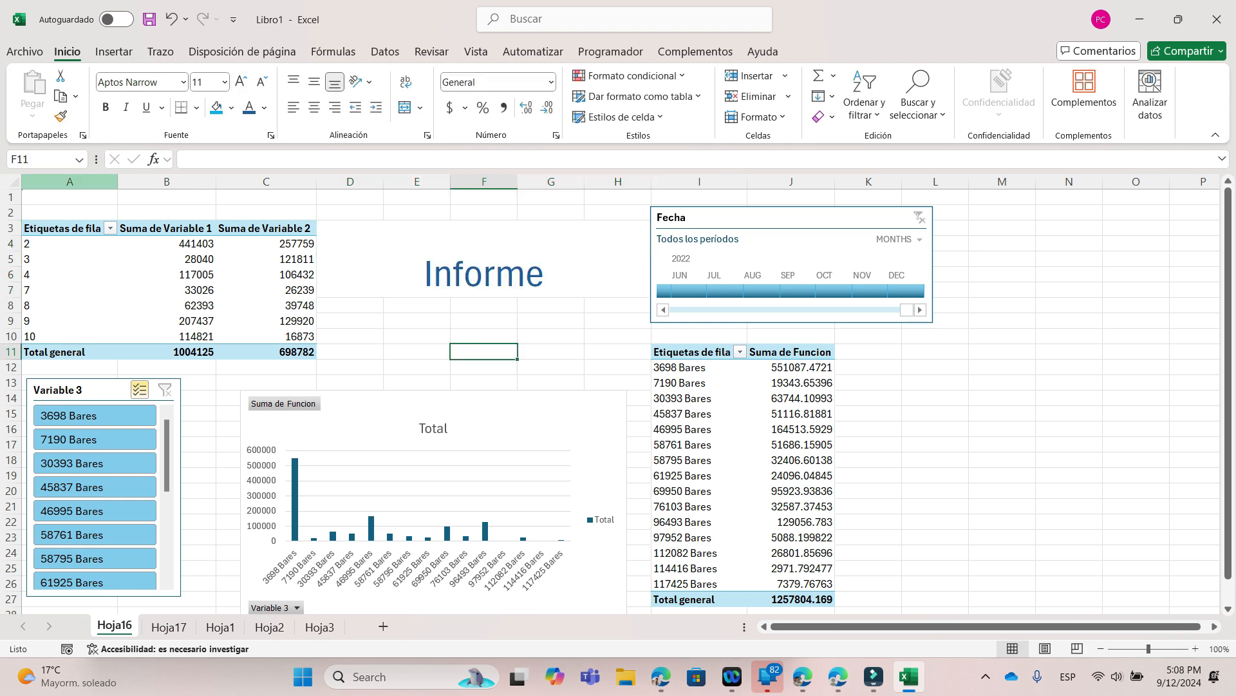
# Step: Fill all cells of the report sheet with a light green background
pyautogui.click(14, 182)
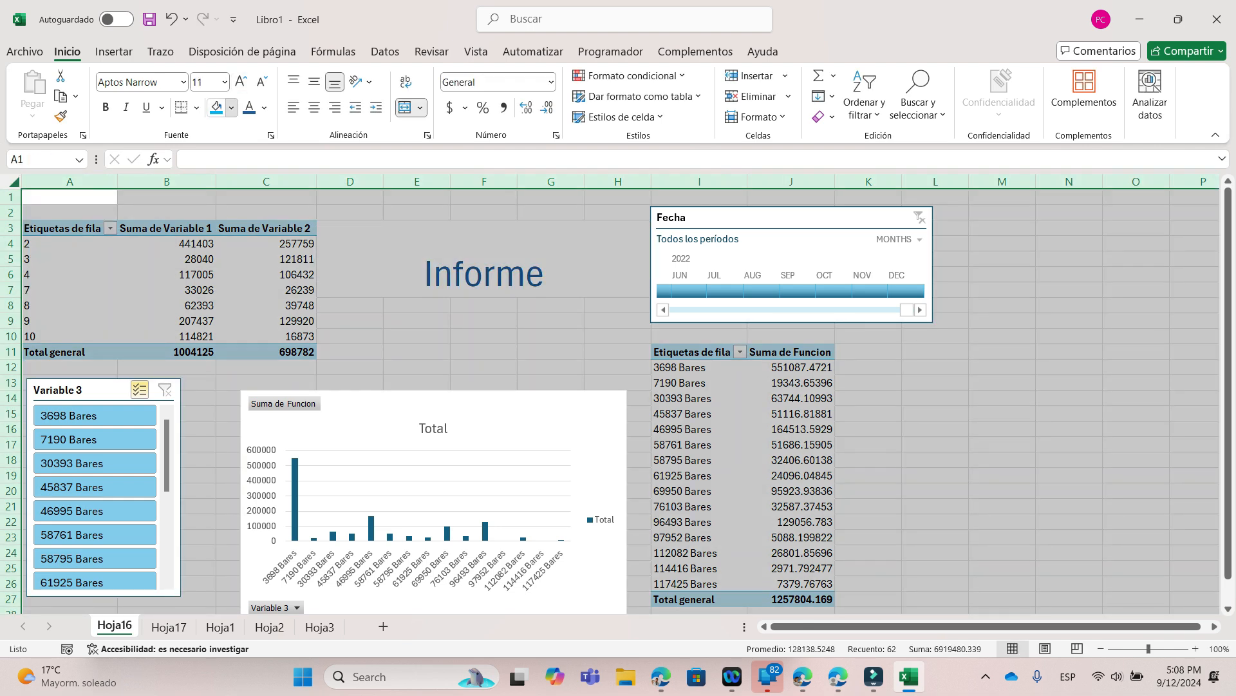
pyautogui.click(231, 108)
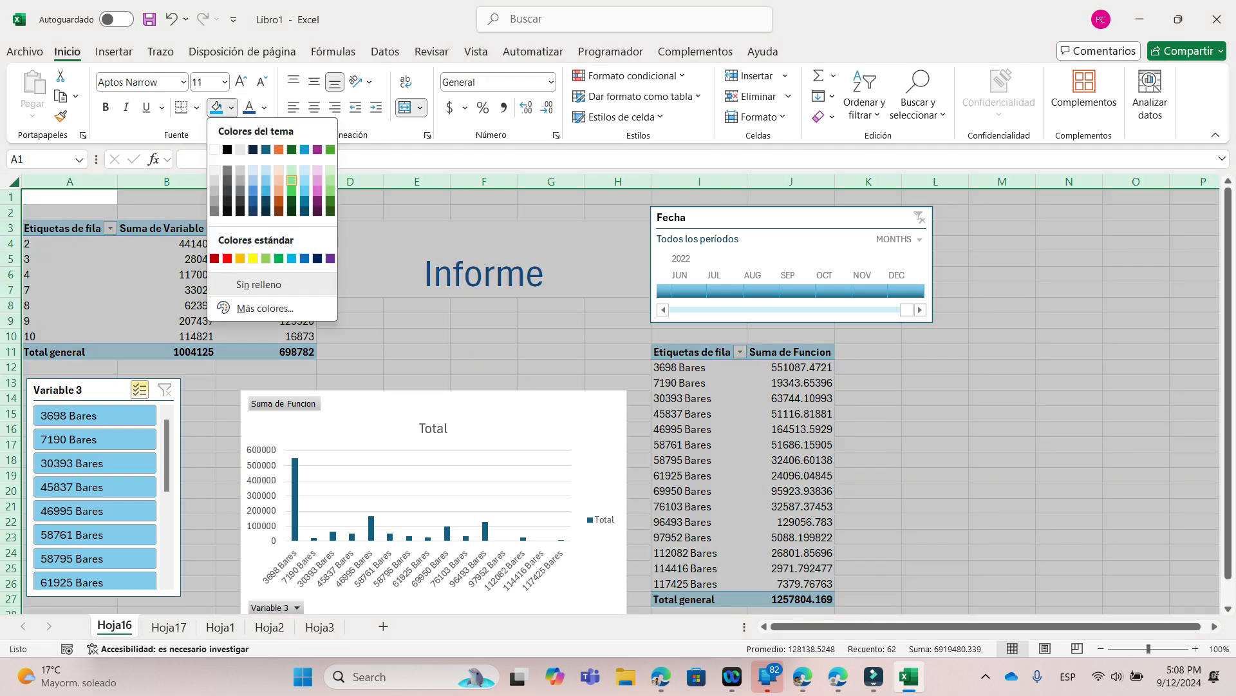
pyautogui.click(292, 175)
pyautogui.click(484, 305)
# Step: Filter the first pivot table with the Fecha timeline to Aug - Nov, Jul, and Jul - Oct 2022, and clear the filter
pyautogui.moveTo(760, 291); pyautogui.dragTo(870, 291)
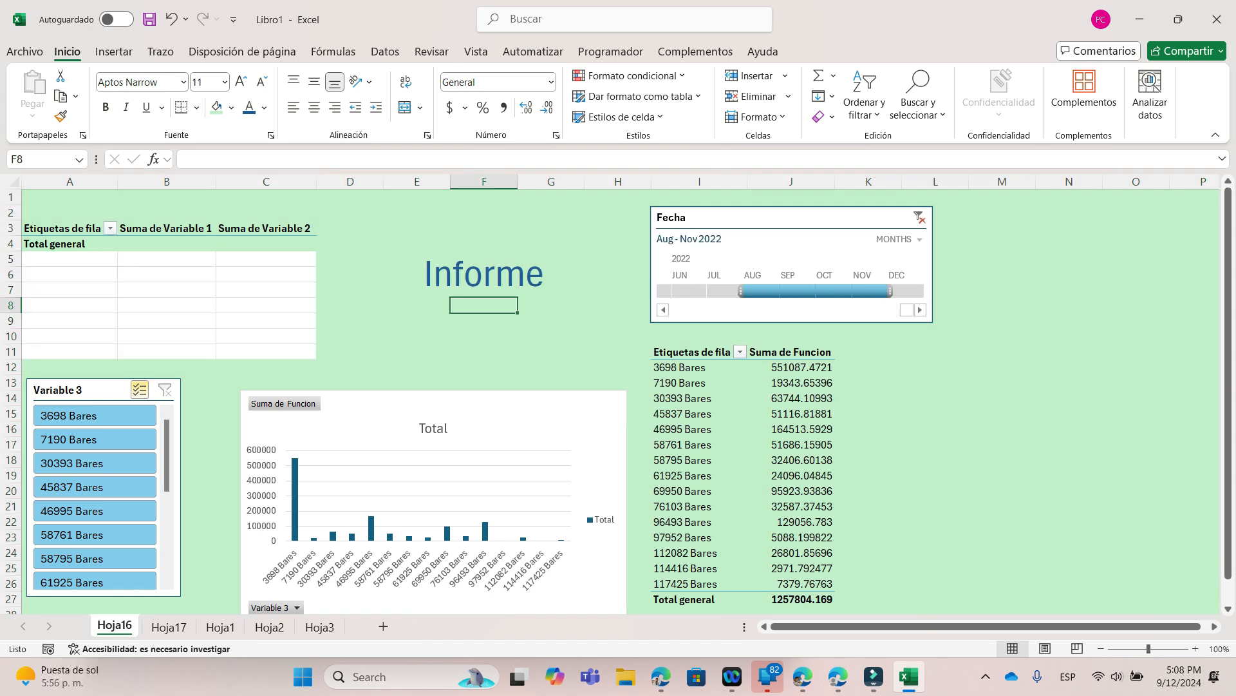
pyautogui.moveTo(741, 291); pyautogui.dragTo(722, 291)
pyautogui.click(579, 274)
pyautogui.click(724, 291)
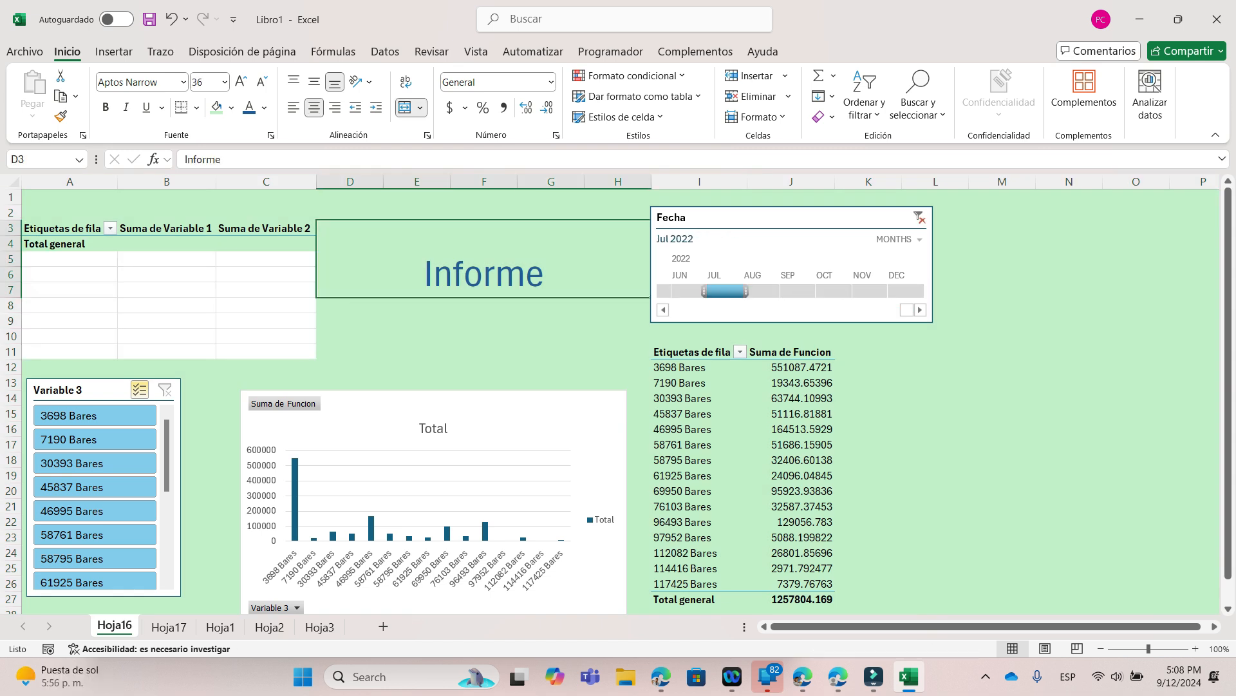
pyautogui.moveTo(746, 291); pyautogui.dragTo(854, 291)
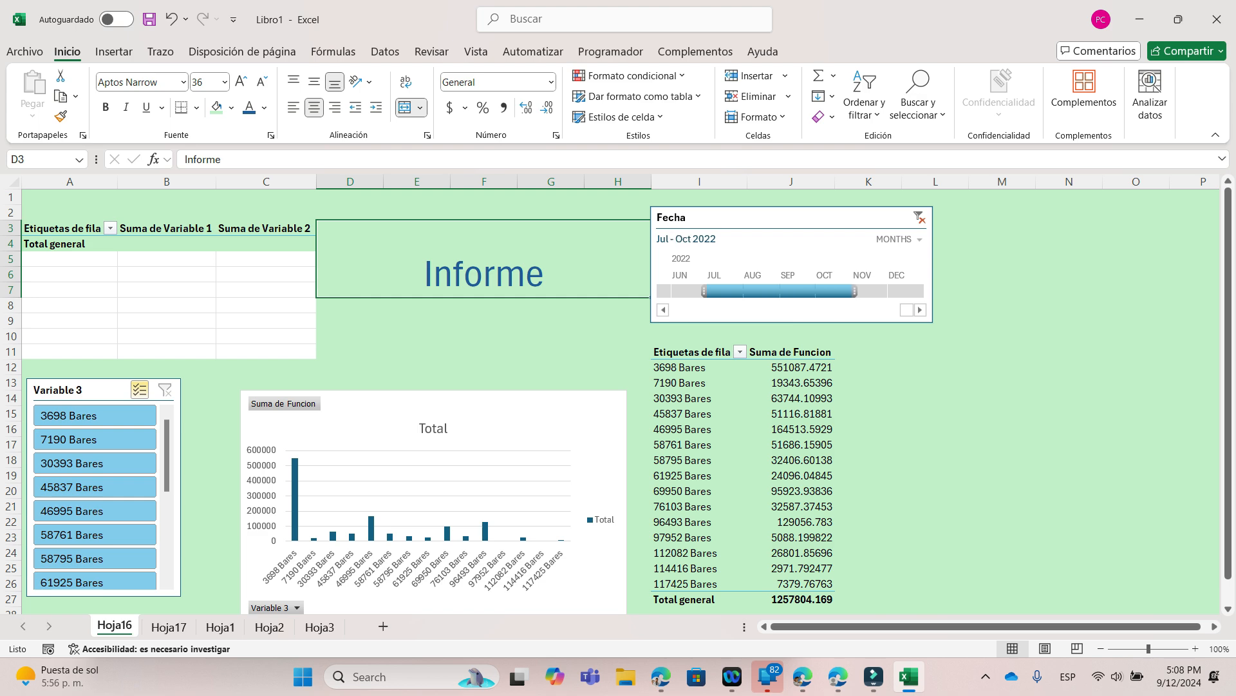
pyautogui.click(919, 217)
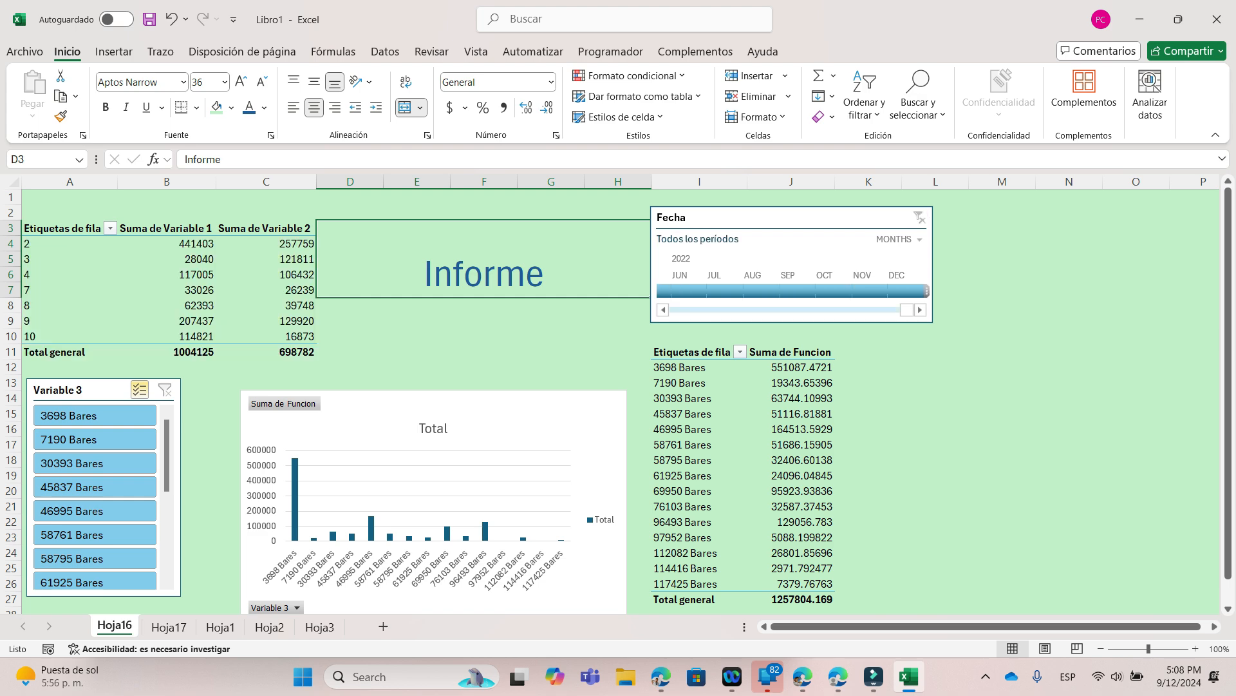
pyautogui.scroll(-2, 567, 399)
pyautogui.scroll(2, 566, 399)
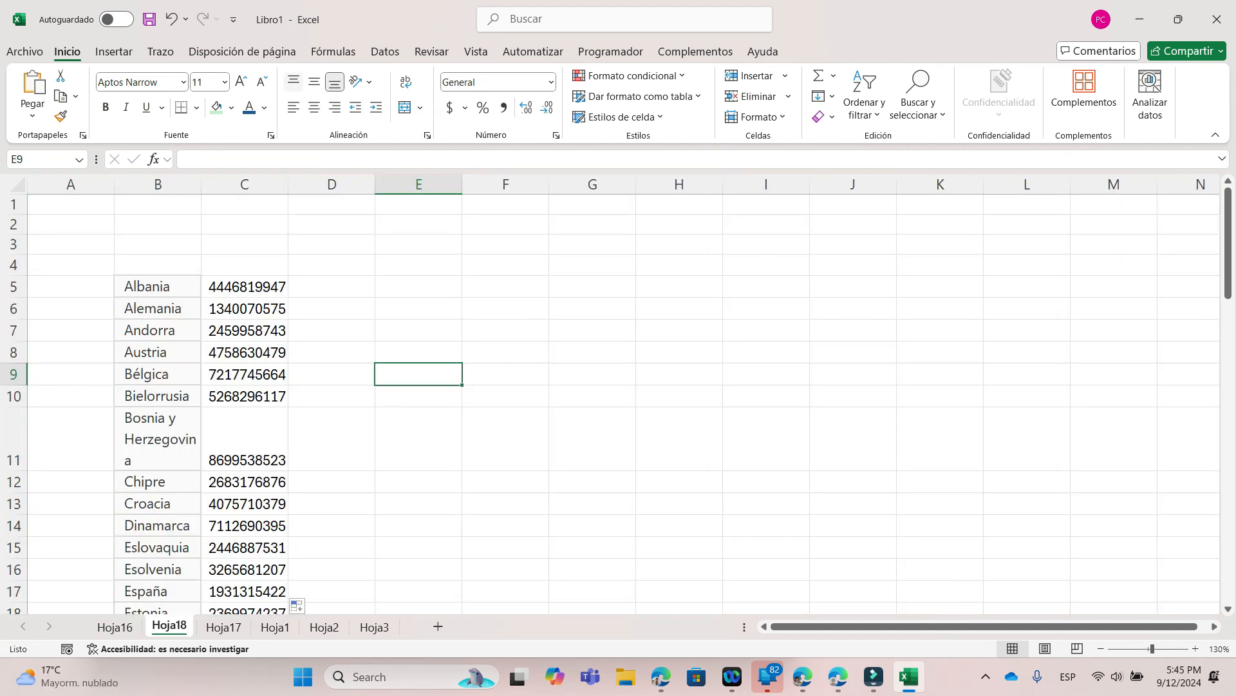
# Step: Insert a filled map chart from the European country names and values in B5:C50
pyautogui.click(114, 51)
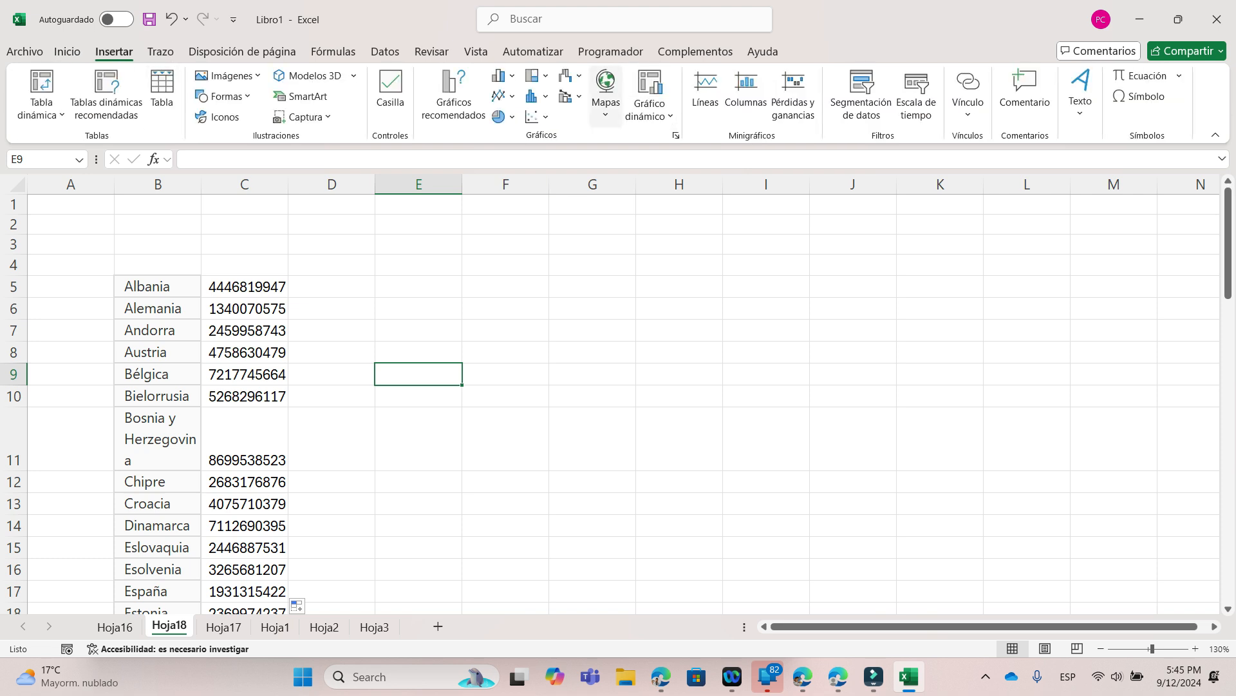
pyautogui.moveTo(157, 286); pyautogui.dragTo(245, 590)
pyautogui.click(244, 396)
pyautogui.moveTo(158, 286); pyautogui.dragTo(283, 527)
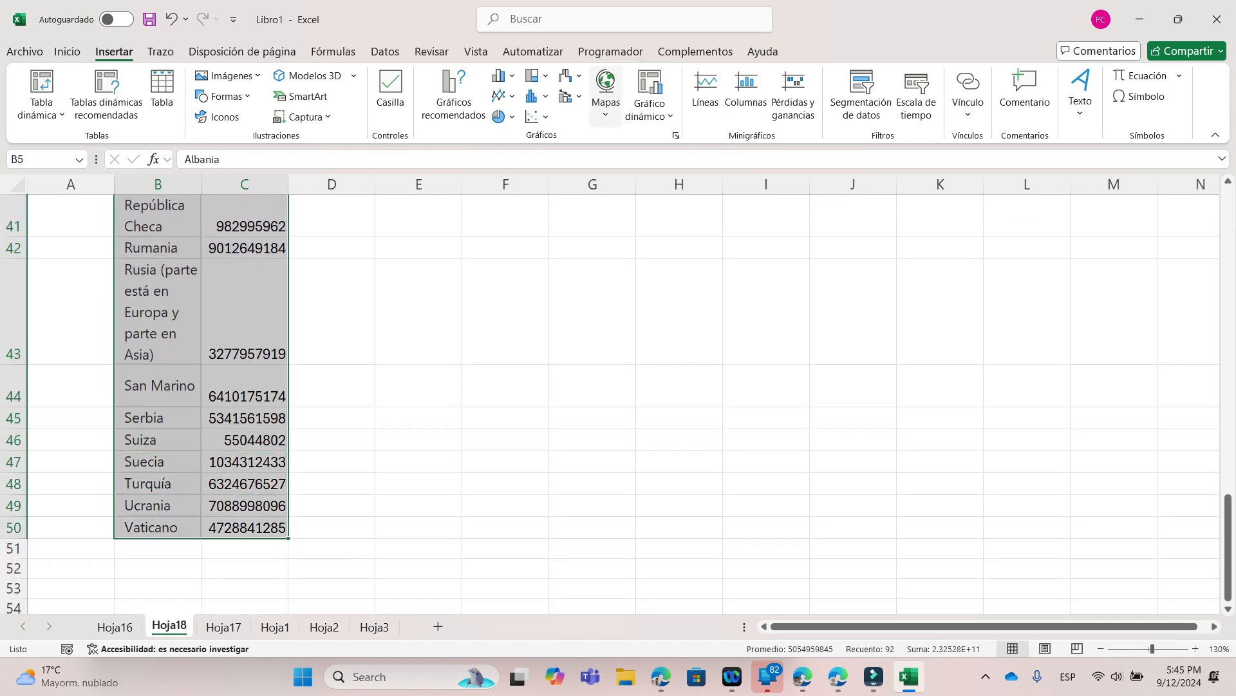
pyautogui.click(605, 96)
pyautogui.click(612, 175)
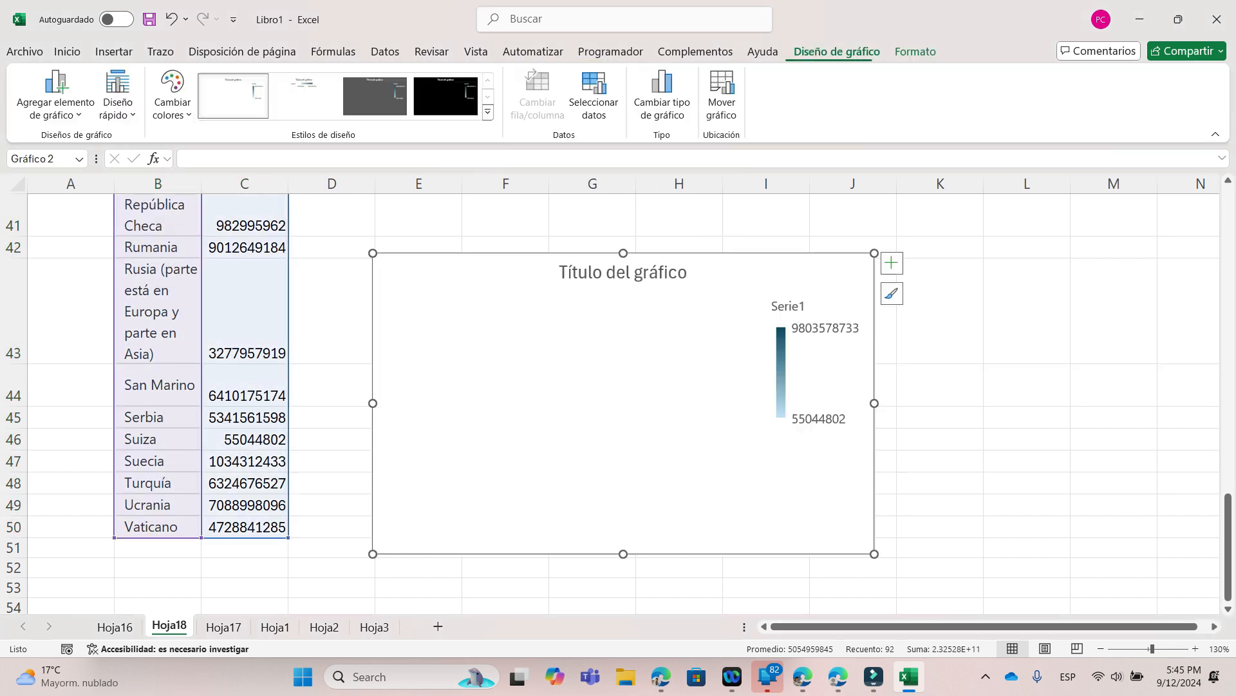
# Step: Set the map series' area to Solo regiones con datos
pyautogui.scroll(1, 624, 399)
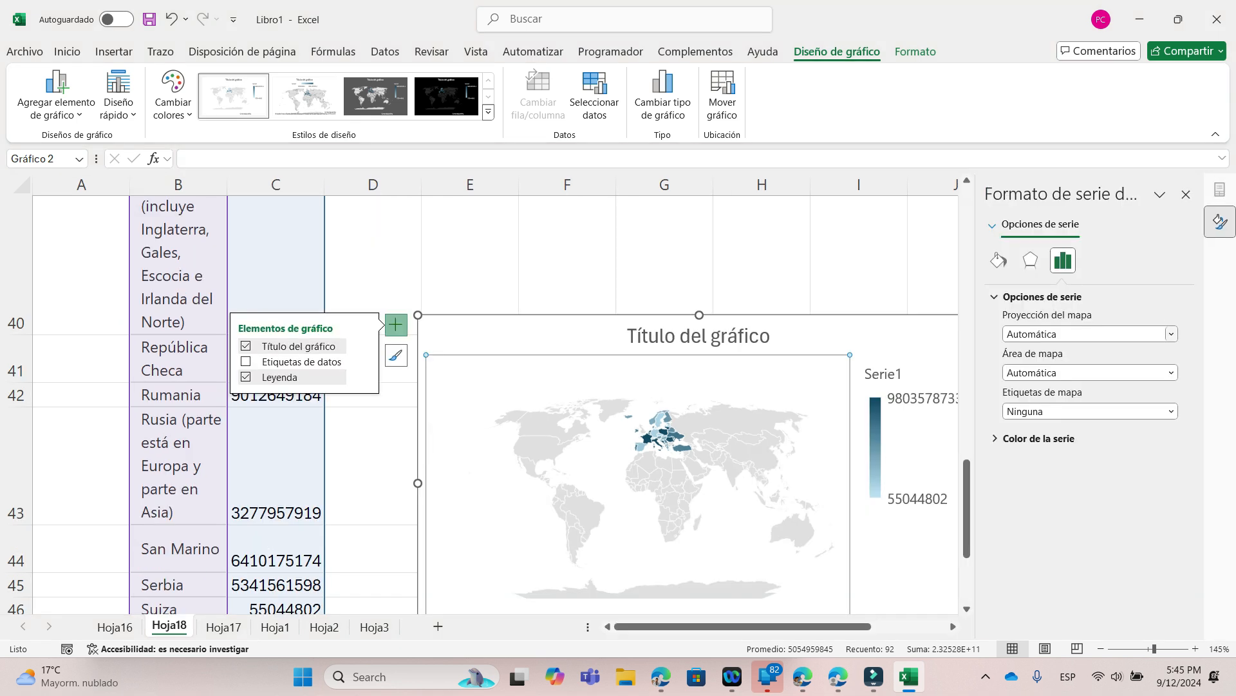
pyautogui.click(1170, 333)
pyautogui.click(1171, 333)
pyautogui.click(1171, 373)
pyautogui.click(1057, 404)
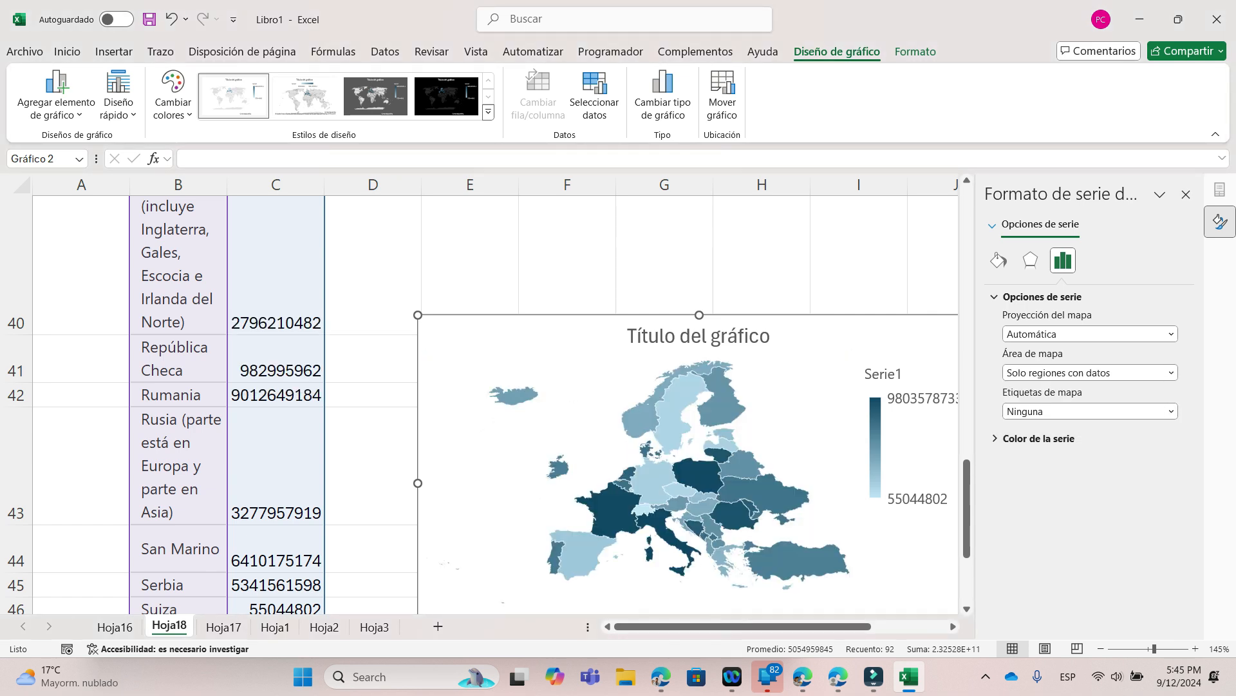
# Step: Move the map chart up beside the data columns and change its title to Europa
pyautogui.moveTo(843, 336); pyautogui.dragTo(762, 260)
pyautogui.click(617, 261)
pyautogui.tripleClick(609, 260)
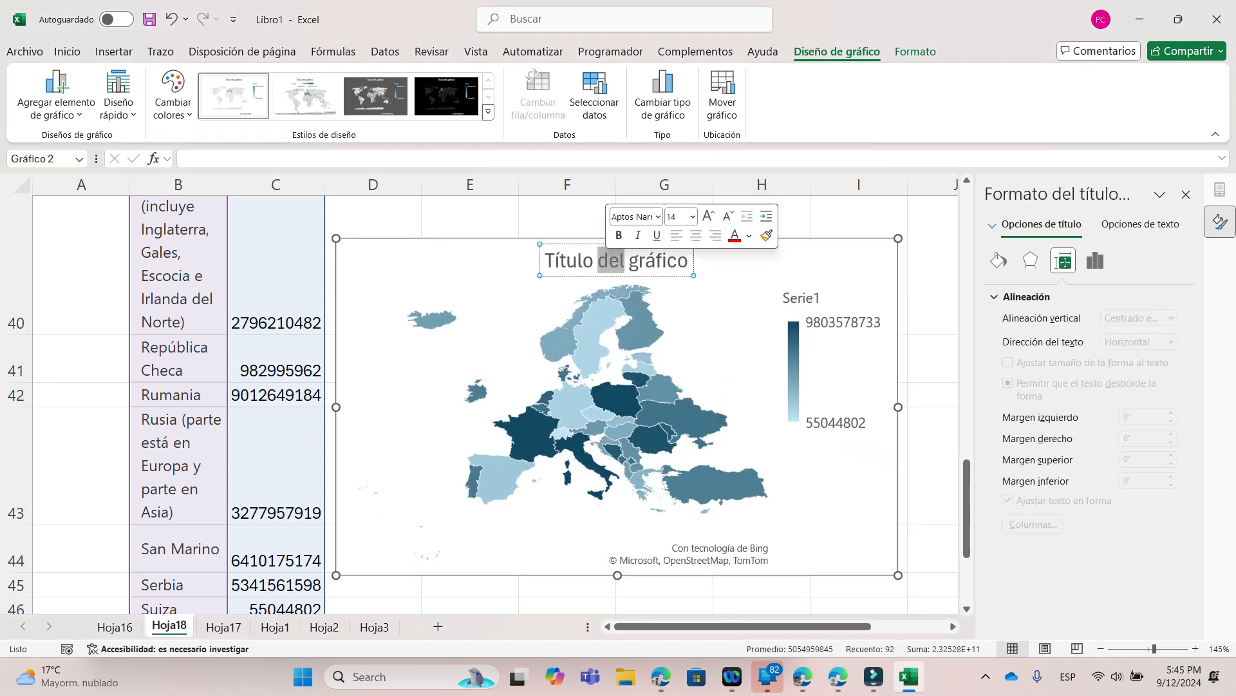
pyautogui.write('Europa')
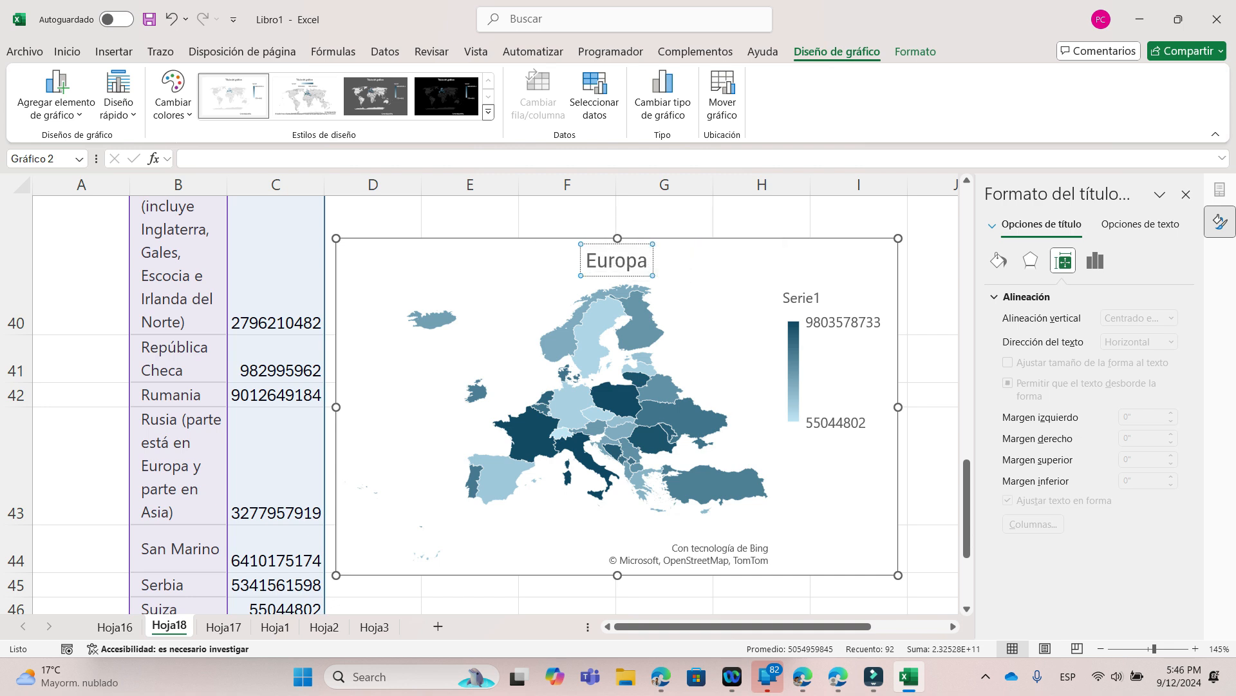
pyautogui.click(831, 362)
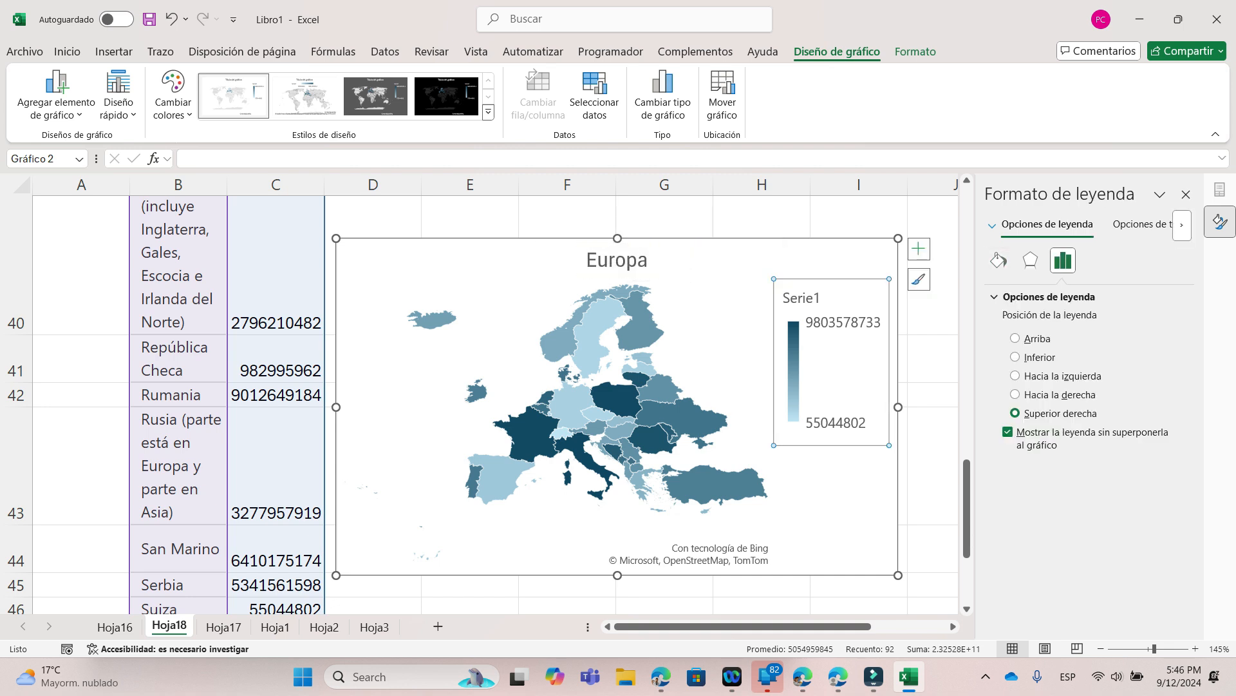
pyautogui.click(999, 260)
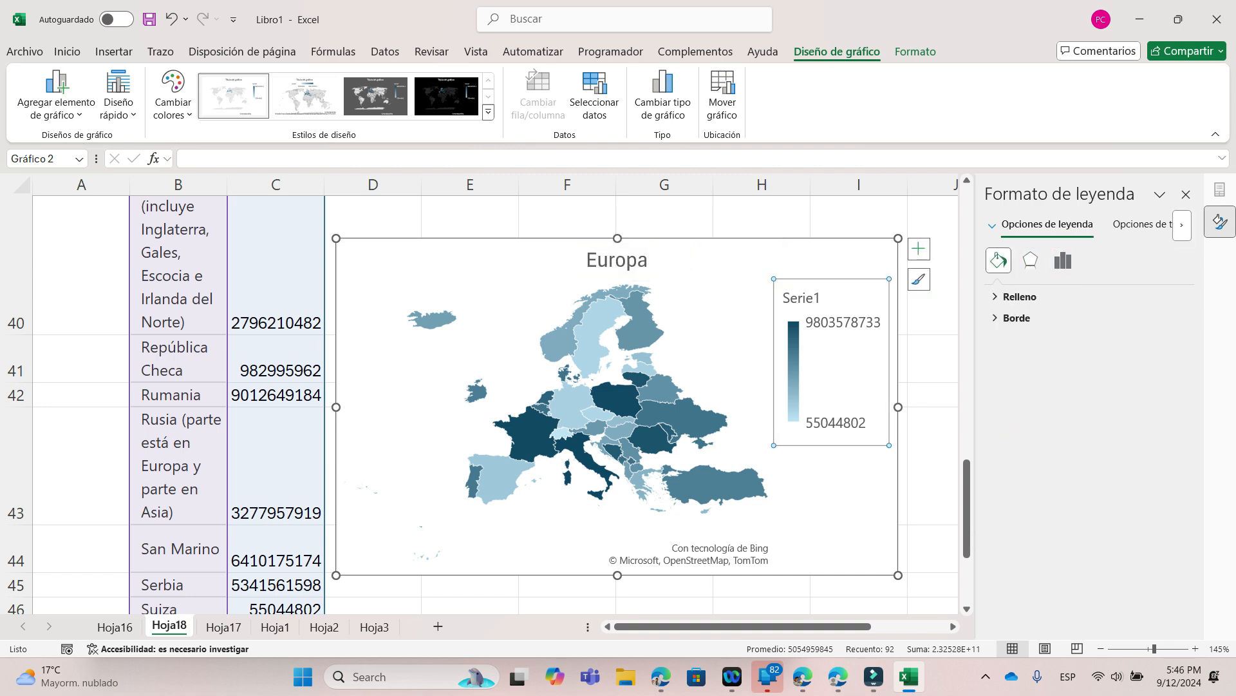
pyautogui.click(832, 362)
pyautogui.click(1020, 297)
pyautogui.click(1019, 297)
pyautogui.click(937, 303)
pyautogui.click(831, 412)
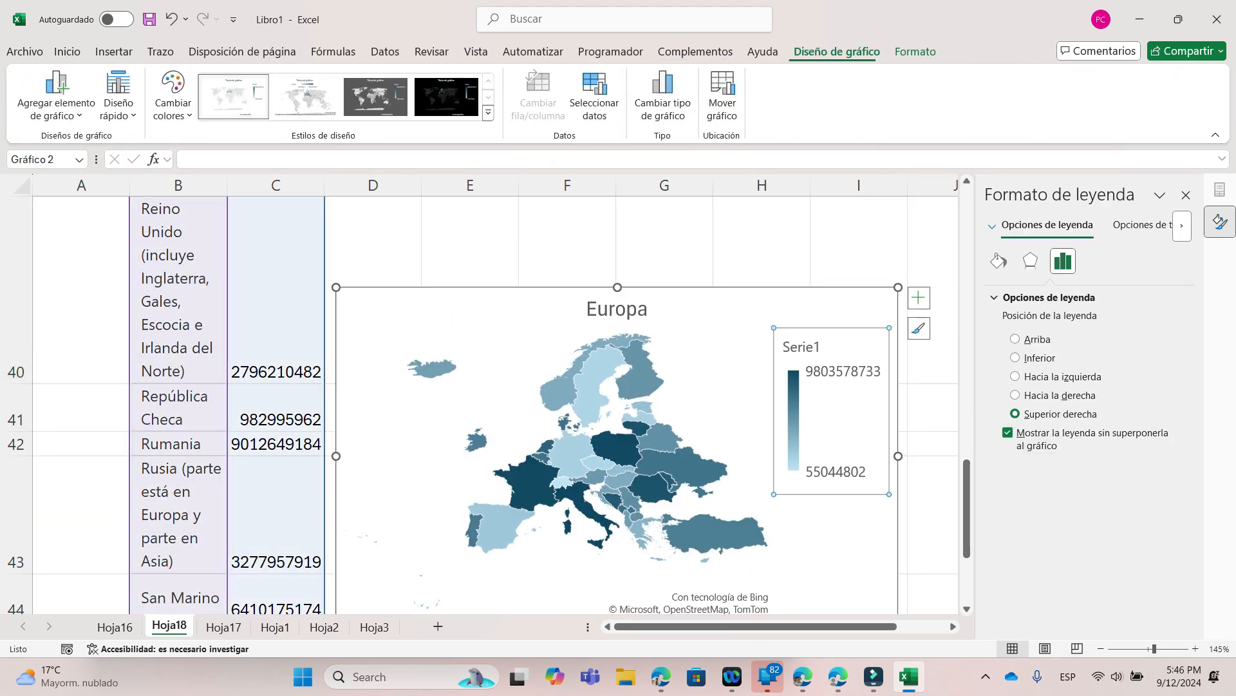
# Step: Apply the white chart style with the horizontal legend beneath the title to the Europa map
pyautogui.click(918, 328)
pyautogui.scroll(-1, 1029, 499)
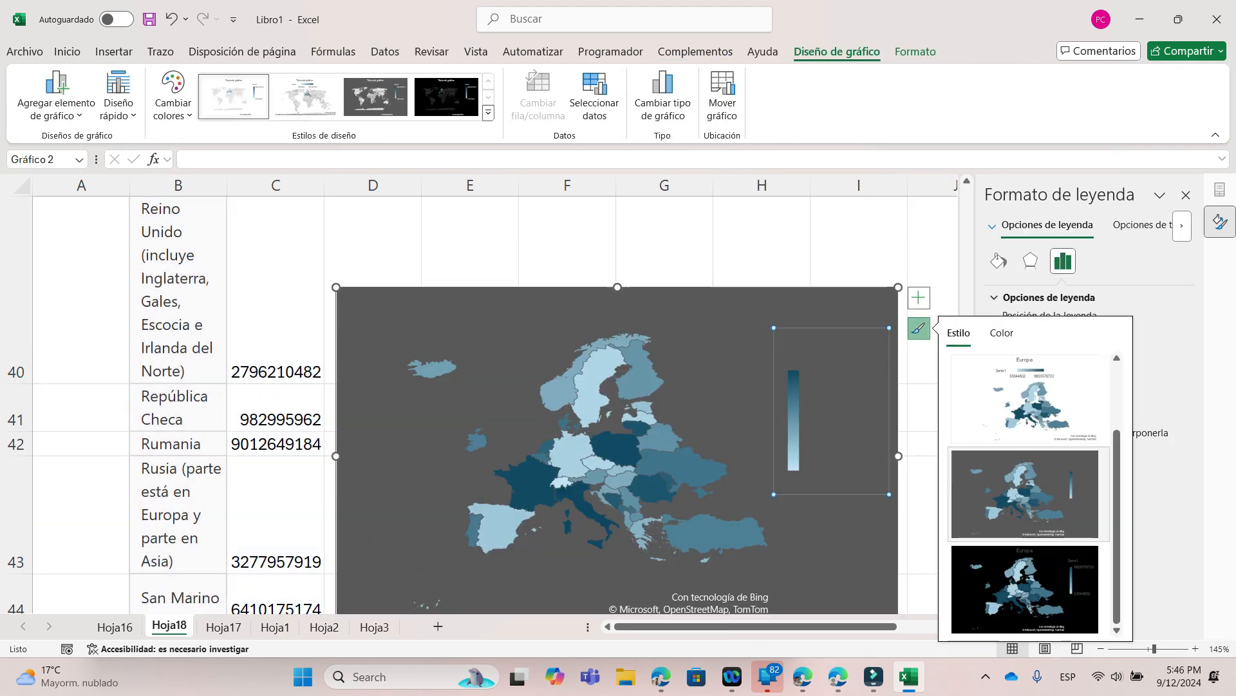
pyautogui.click(1029, 402)
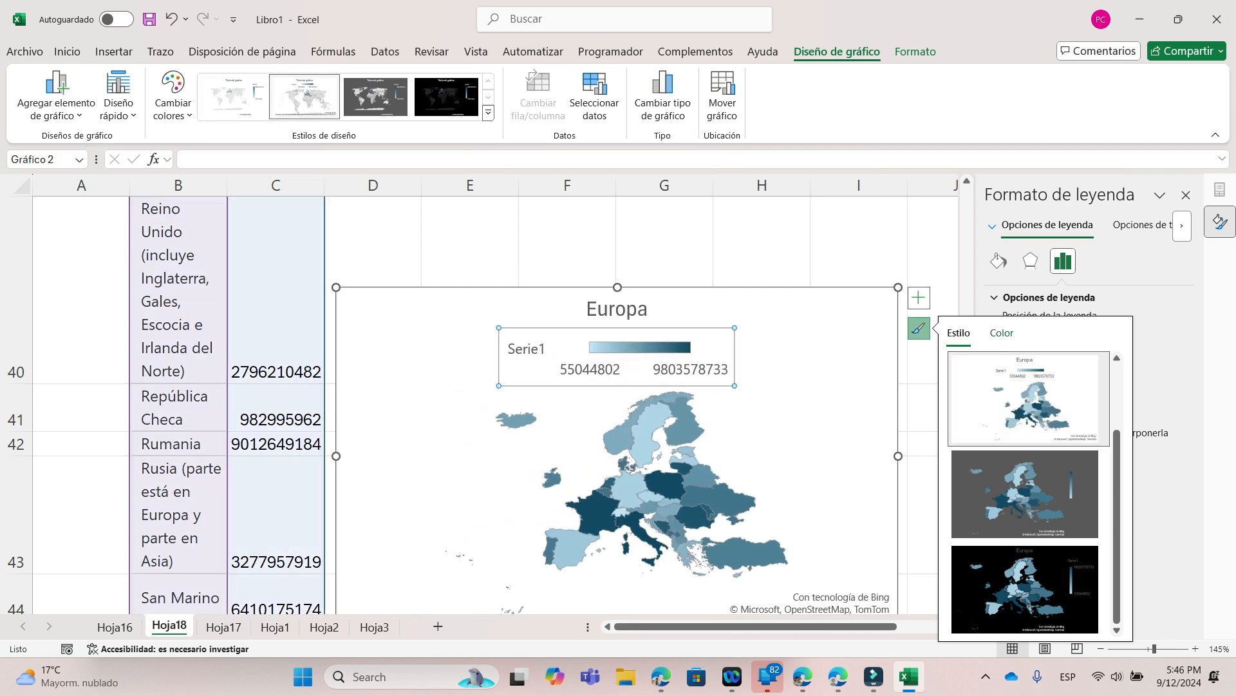
# Step: Recolor the Europa map with the blue Paleta monocromática 4 and deselect the chart
pyautogui.click(1002, 332)
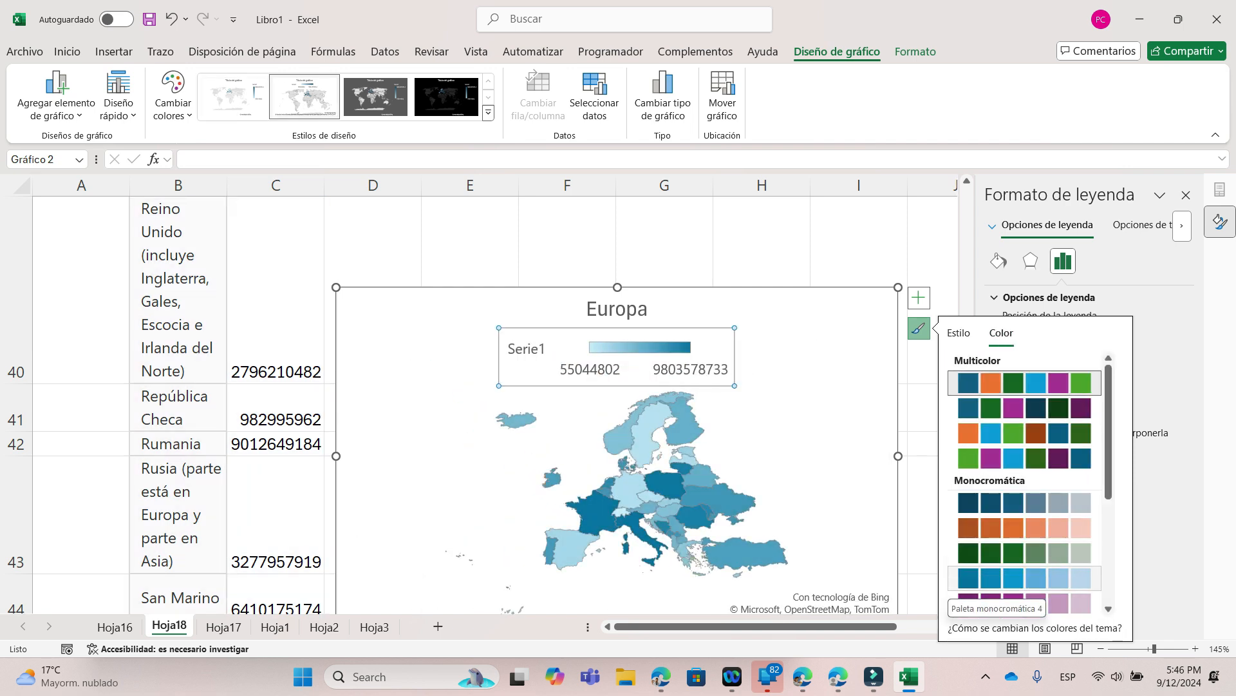
pyautogui.click(1024, 578)
pyautogui.click(831, 444)
pyautogui.scroll(-3, 831, 444)
pyautogui.scroll(3, 831, 444)
pyautogui.scroll(-1, 644, 406)
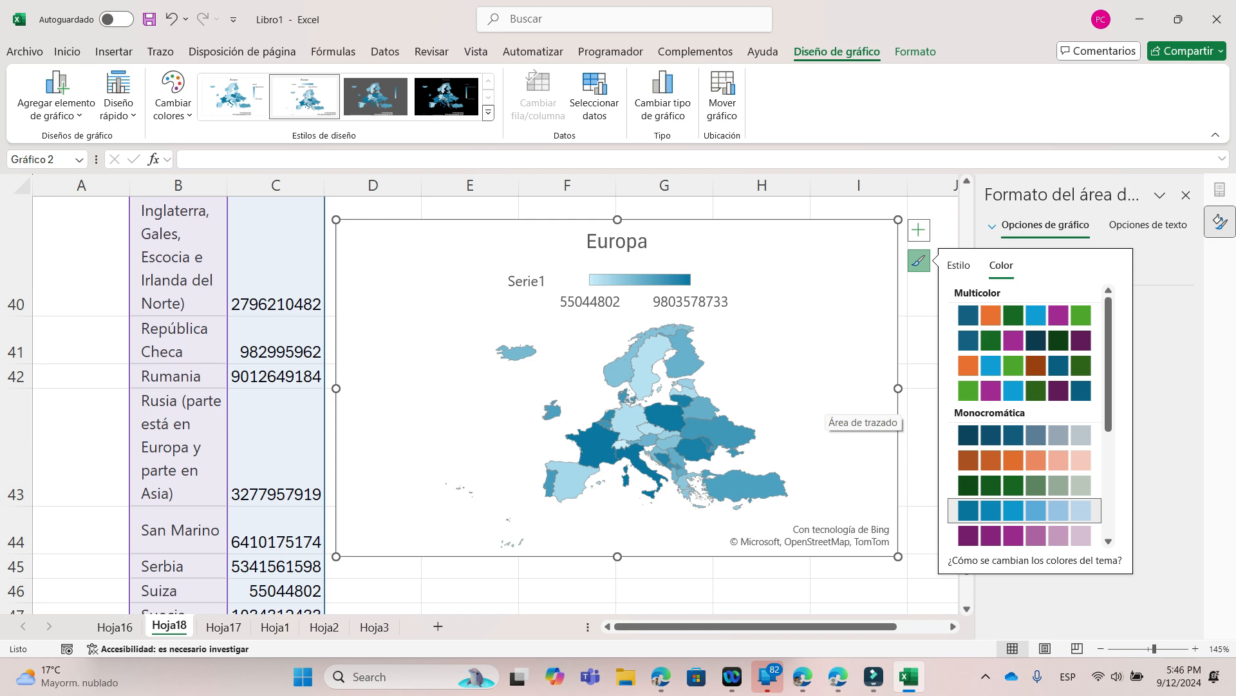
pyautogui.click(667, 208)
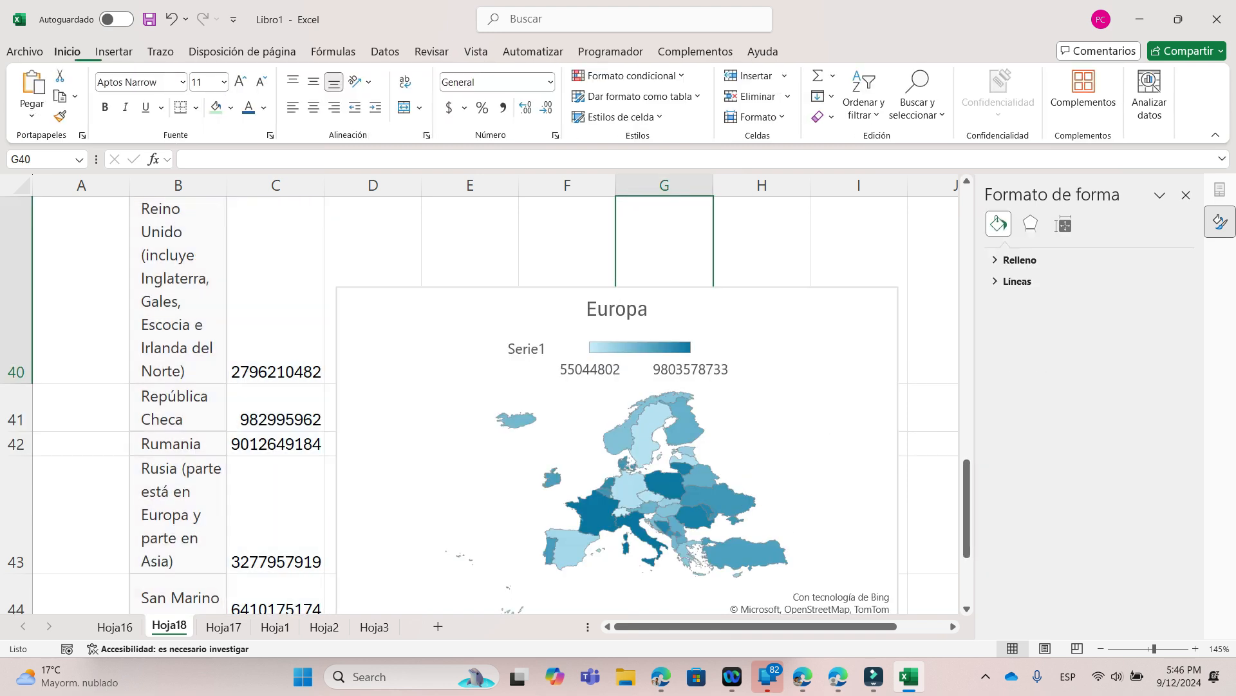